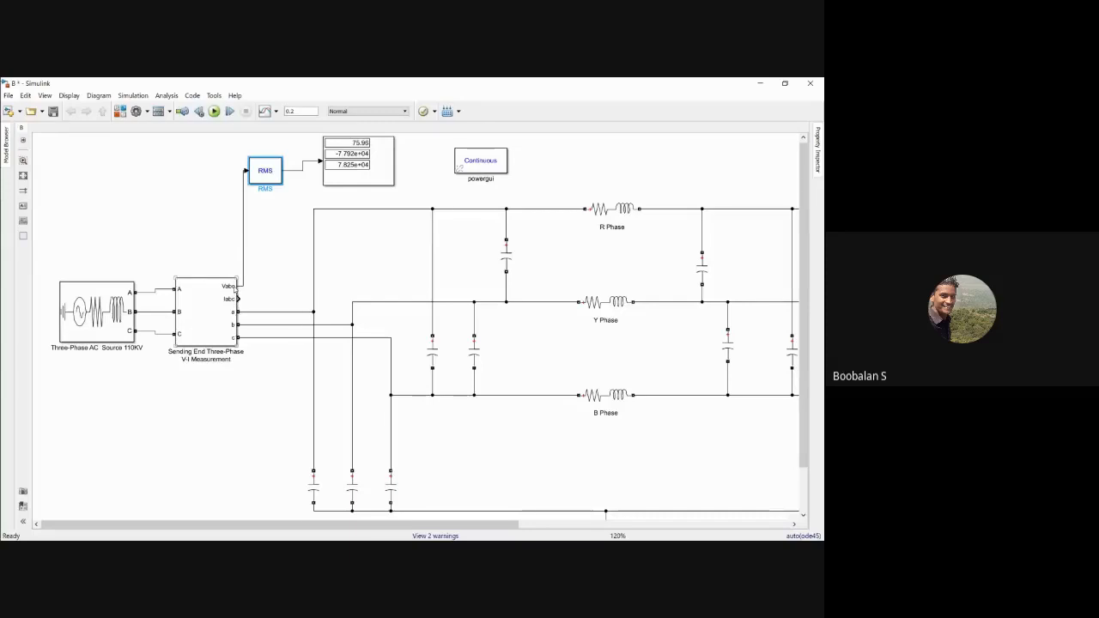
- Review the RMS block's parameters and set the numeric format of the Display block to long
double_click(270, 181)
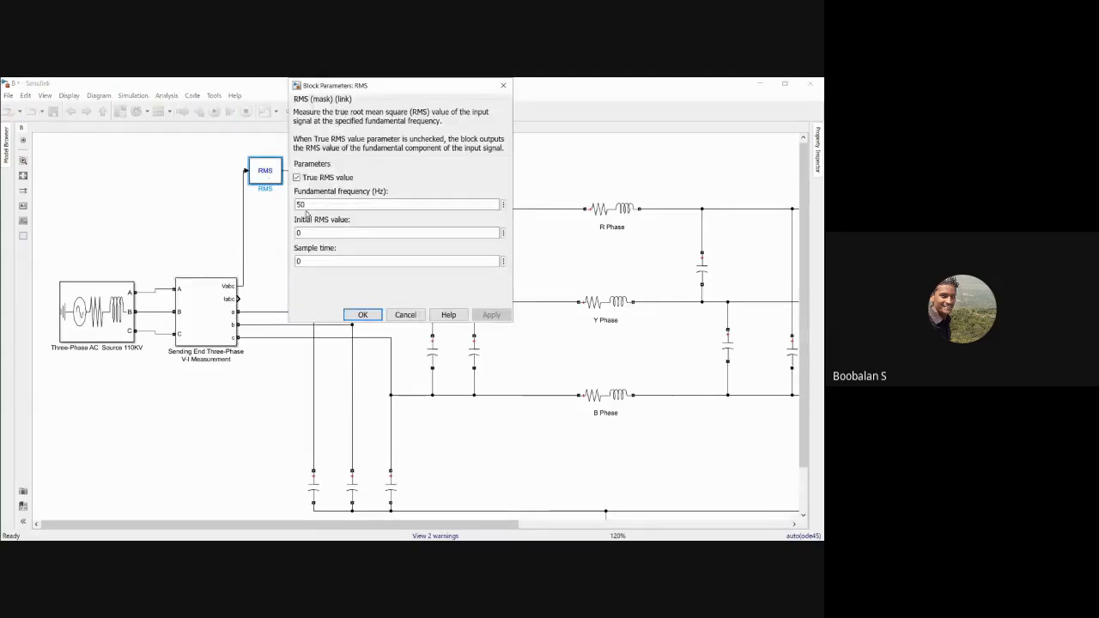
left_click(362, 315)
left_click(371, 177)
left_click_drag(371, 177, 373, 183)
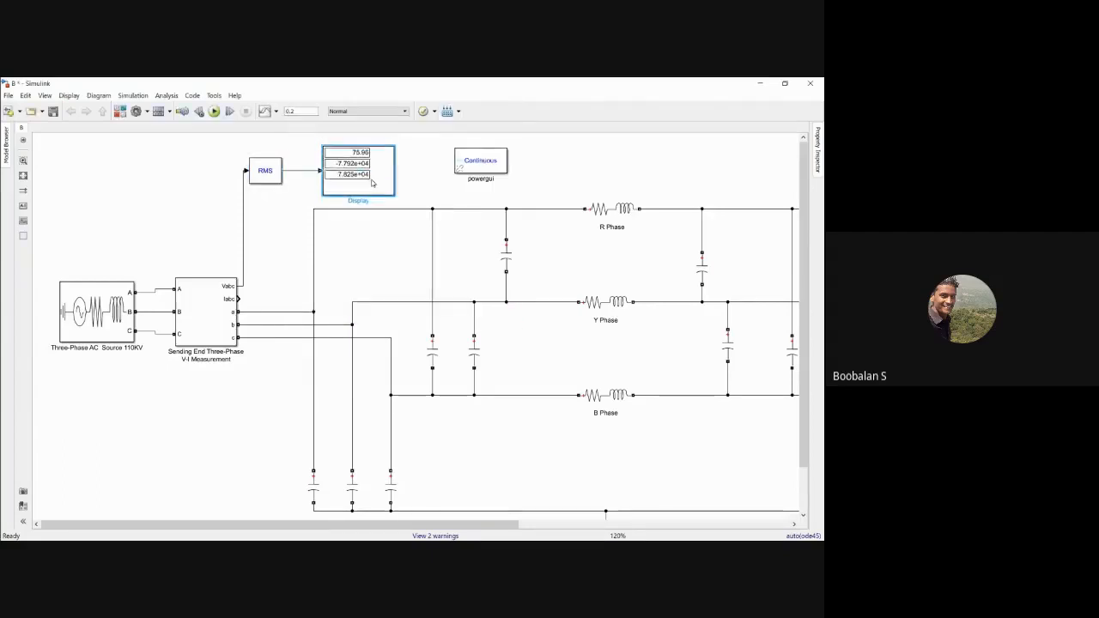
double_click(374, 175)
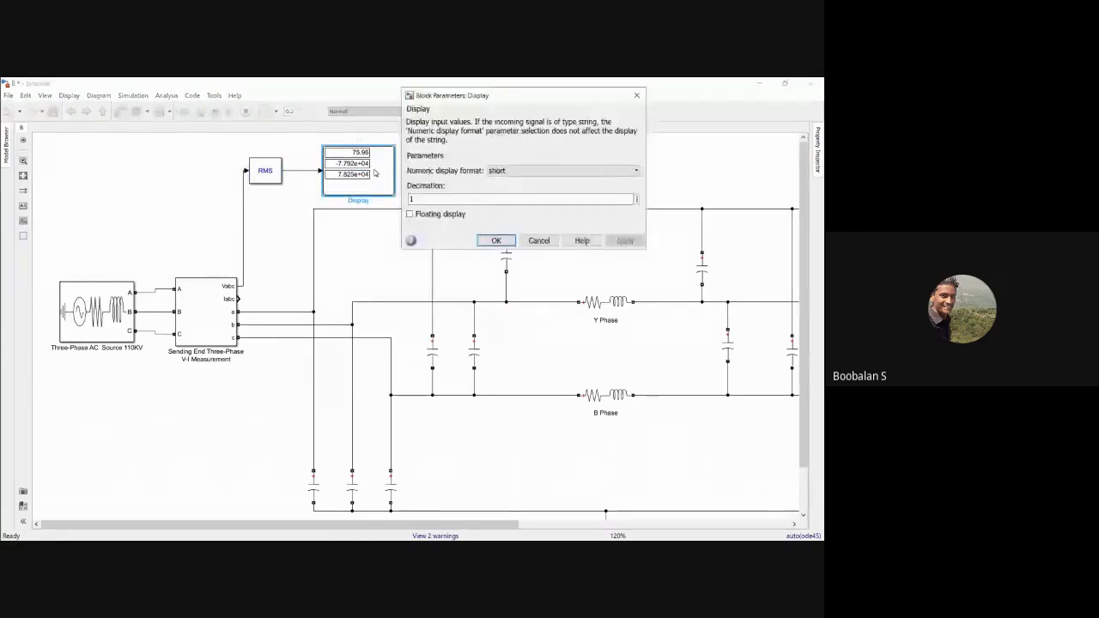
left_click(517, 171)
left_click(514, 191)
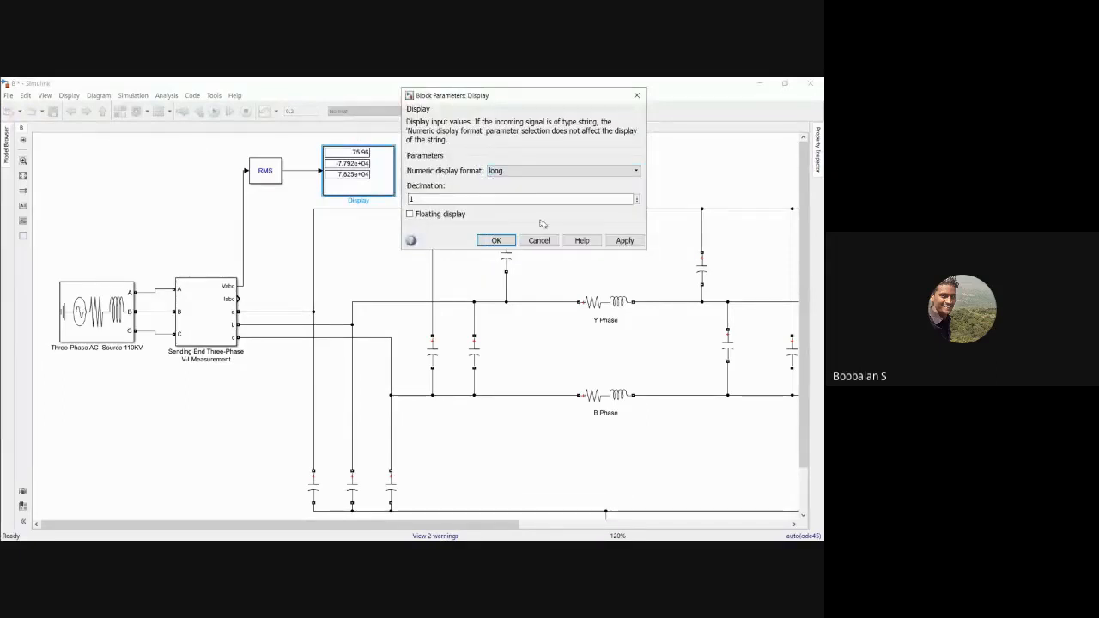
left_click(497, 241)
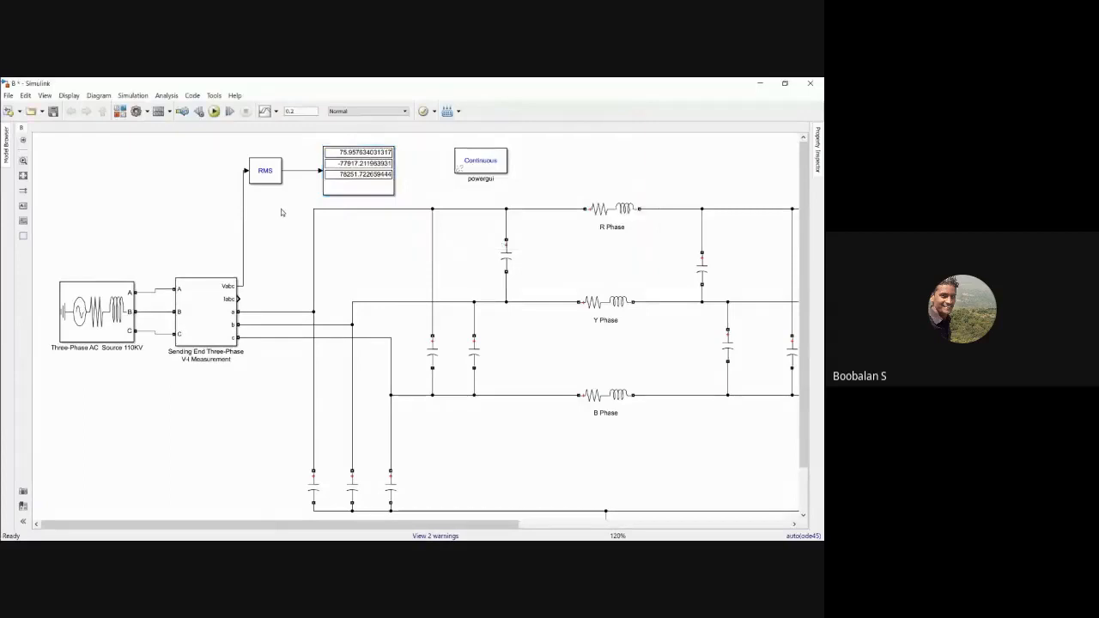
- Move the Display and RMS blocks higher above the circuit, in line with each other, and place powergui above the Display
left_click(369, 184)
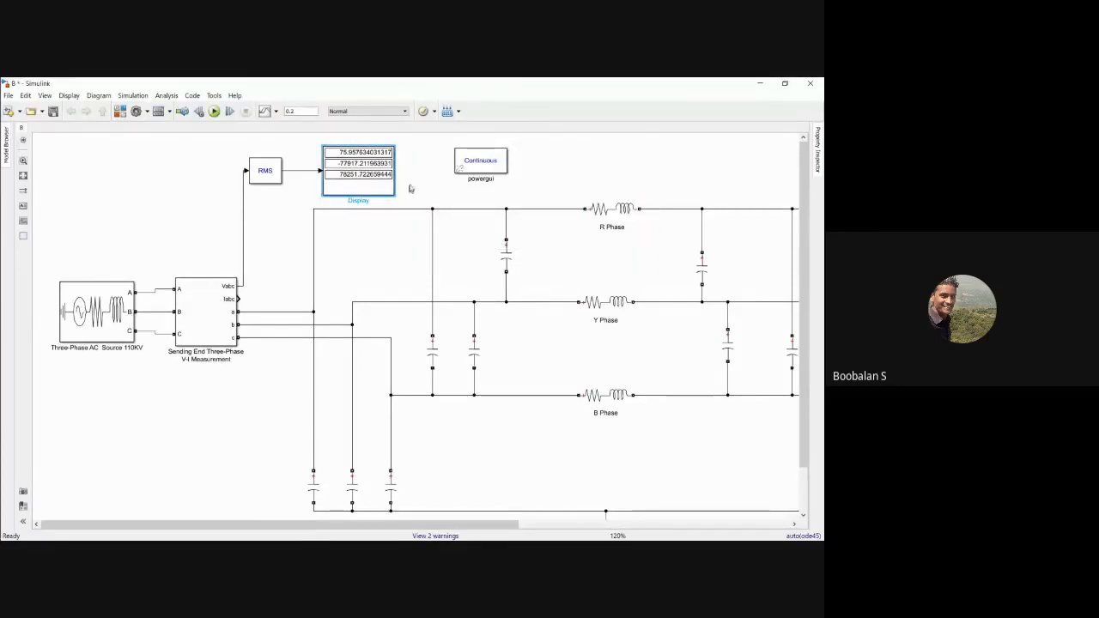
left_click_drag(387, 183, 383, 147)
left_click(266, 309)
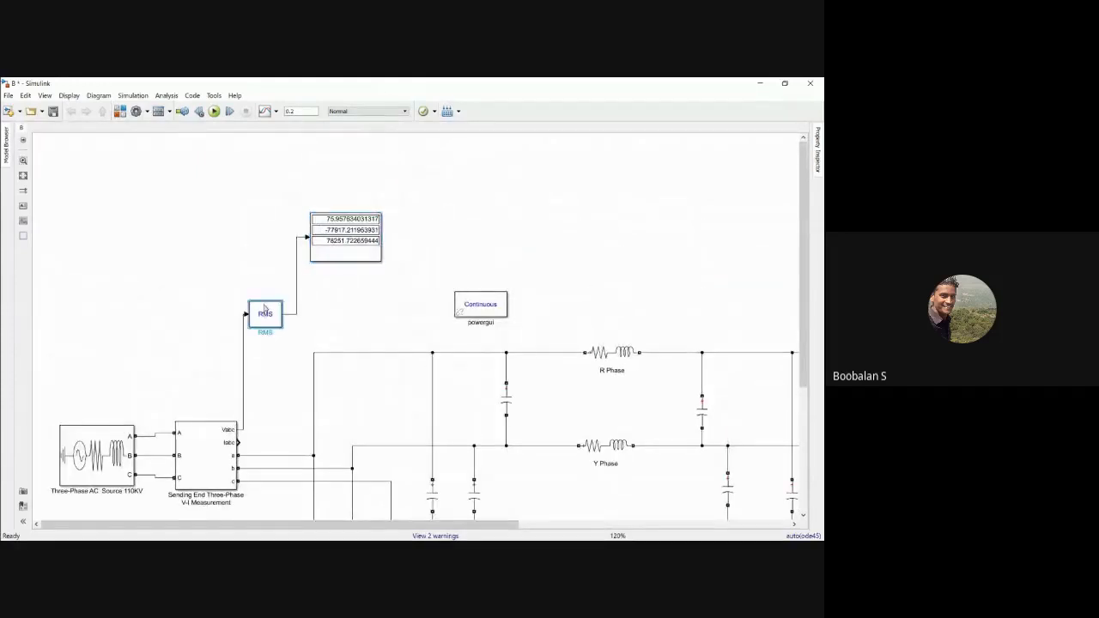
left_click_drag(266, 309, 268, 233)
left_click(226, 228)
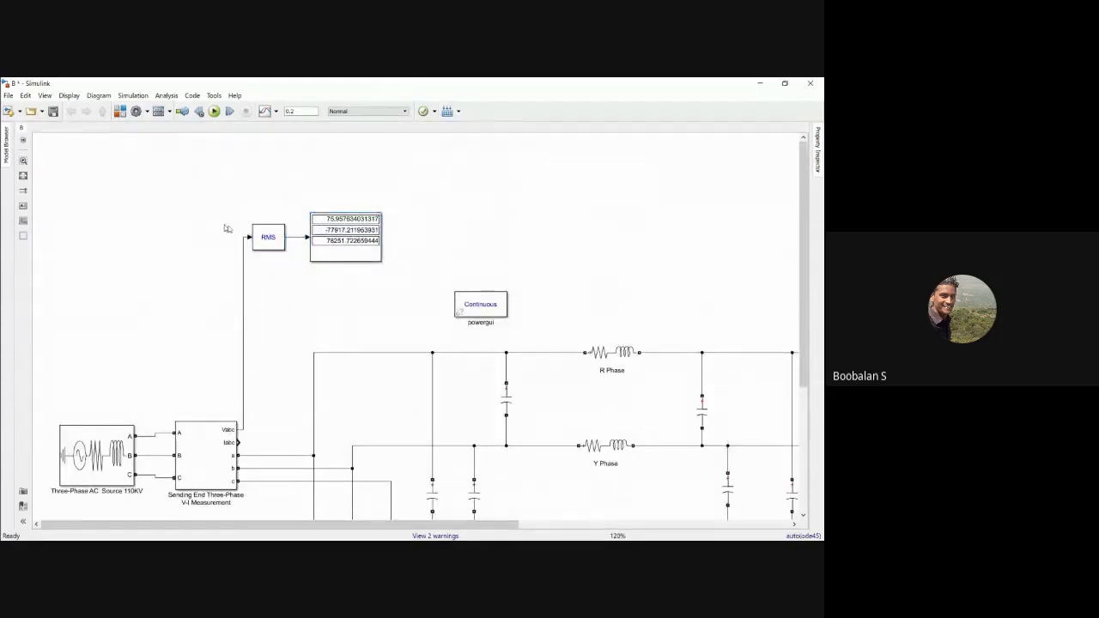
left_click_drag(480, 304, 346, 160)
- Rename the Display block as Sending End Voltage
left_click(357, 241)
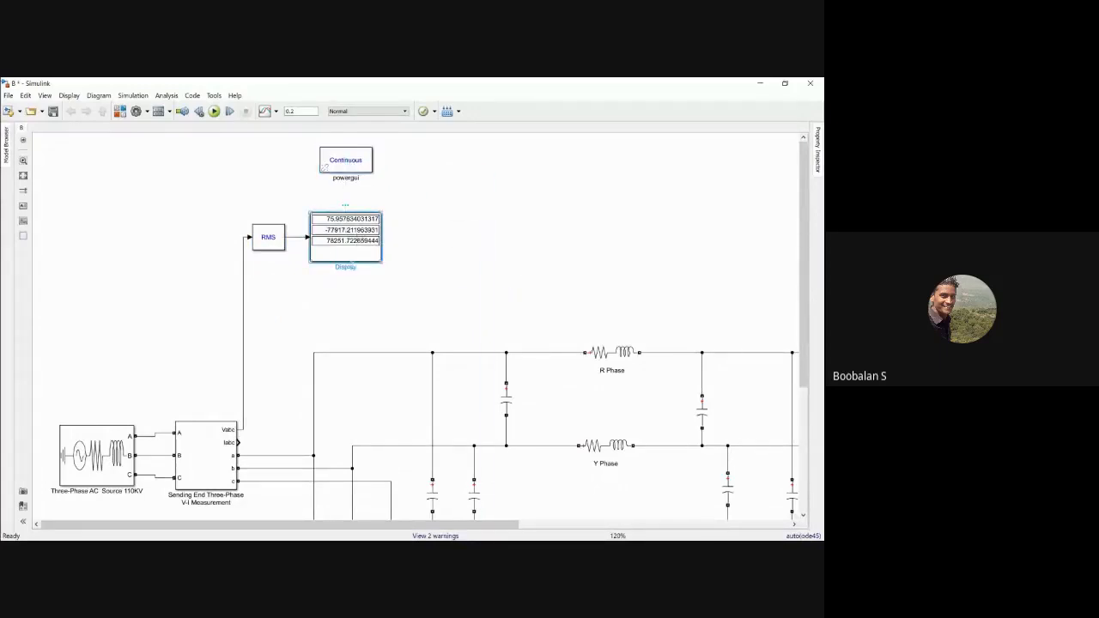
key("ctrl+a")
key("BackSpace")
type("Sending End Voltage")
left_click(341, 293)
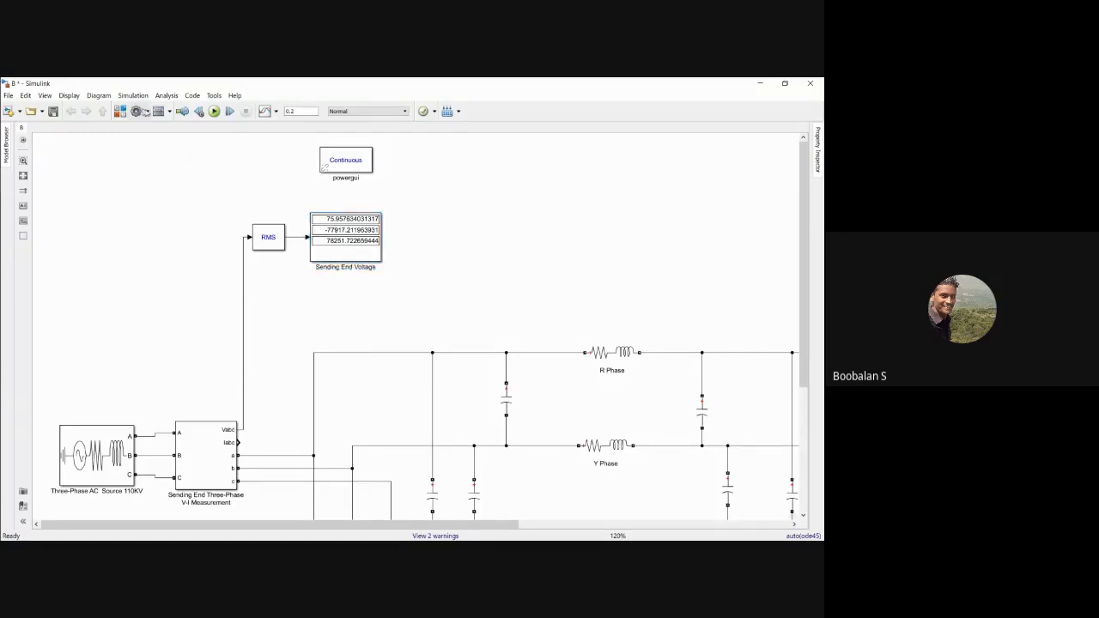
- Run the simulation and examine the sending end voltages against the rest of the transmission line circuit
left_click(213, 111)
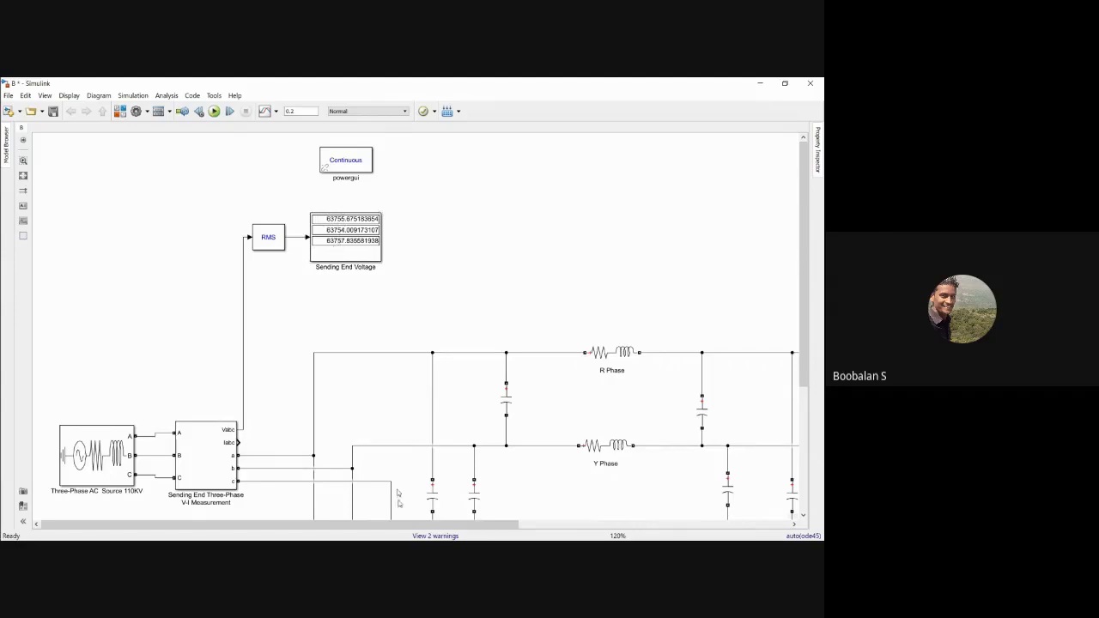
left_click_drag(803, 267, 807, 367)
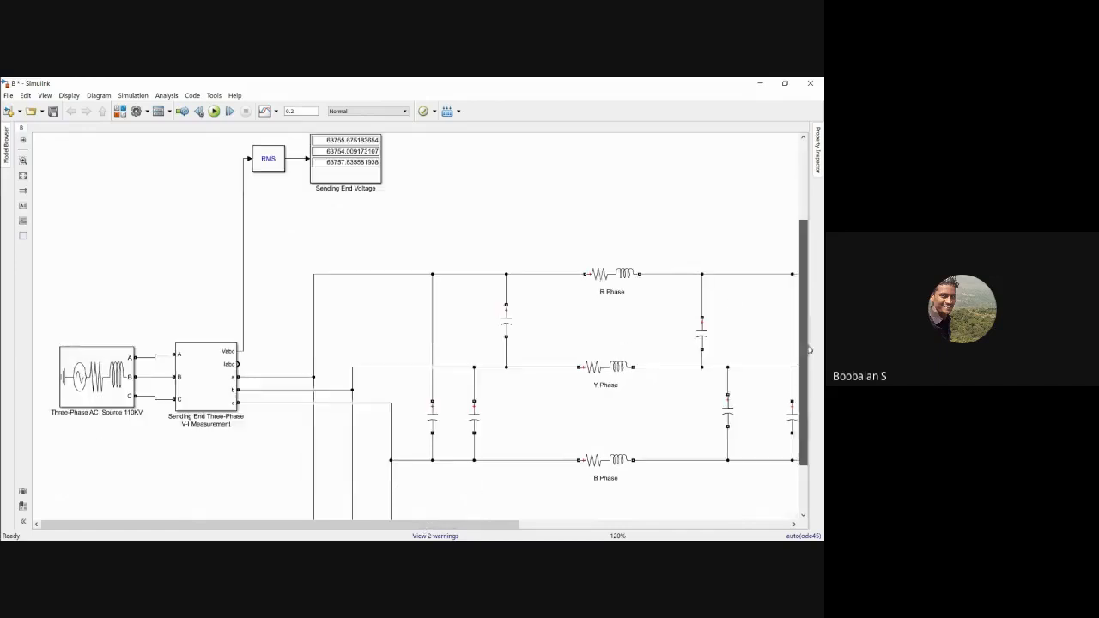
scroll(631, 249, "down", 2)
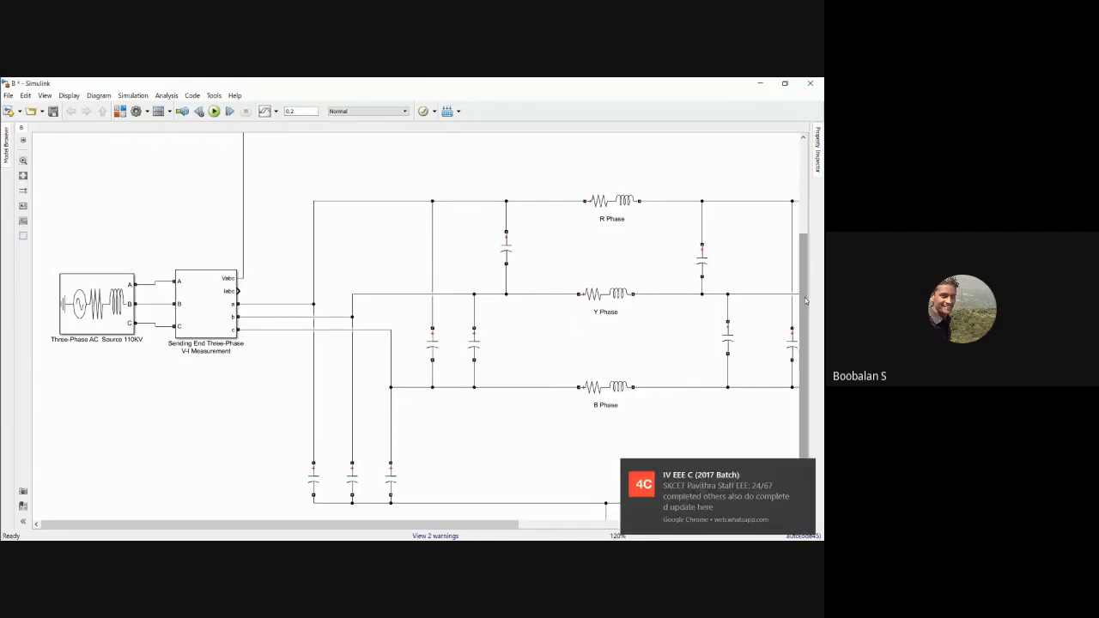
left_click_drag(805, 297, 788, 204)
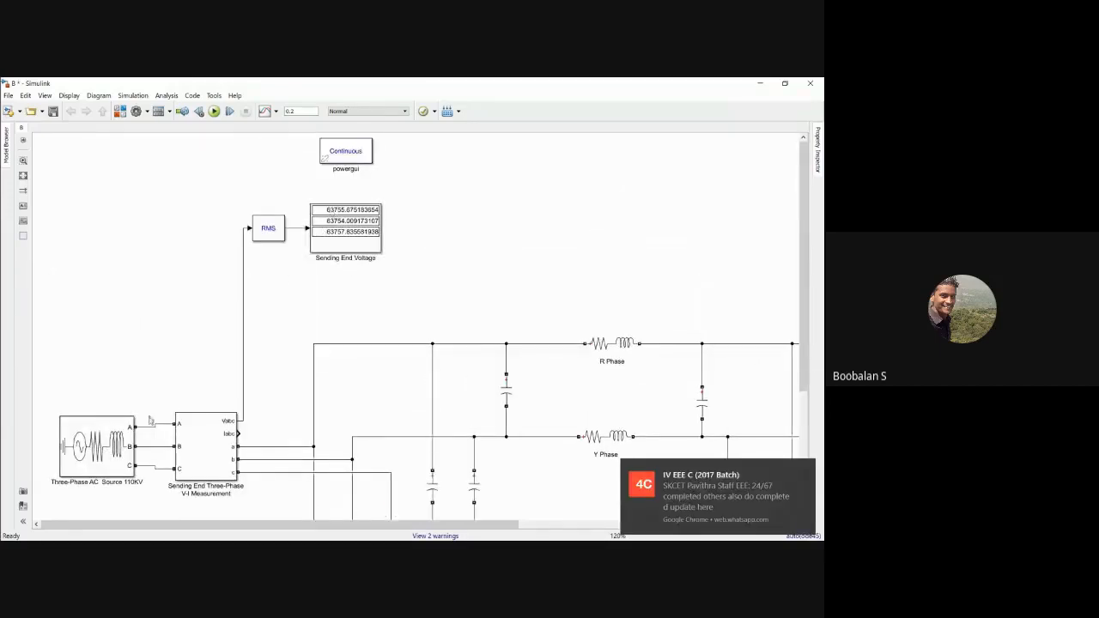
left_click(128, 472)
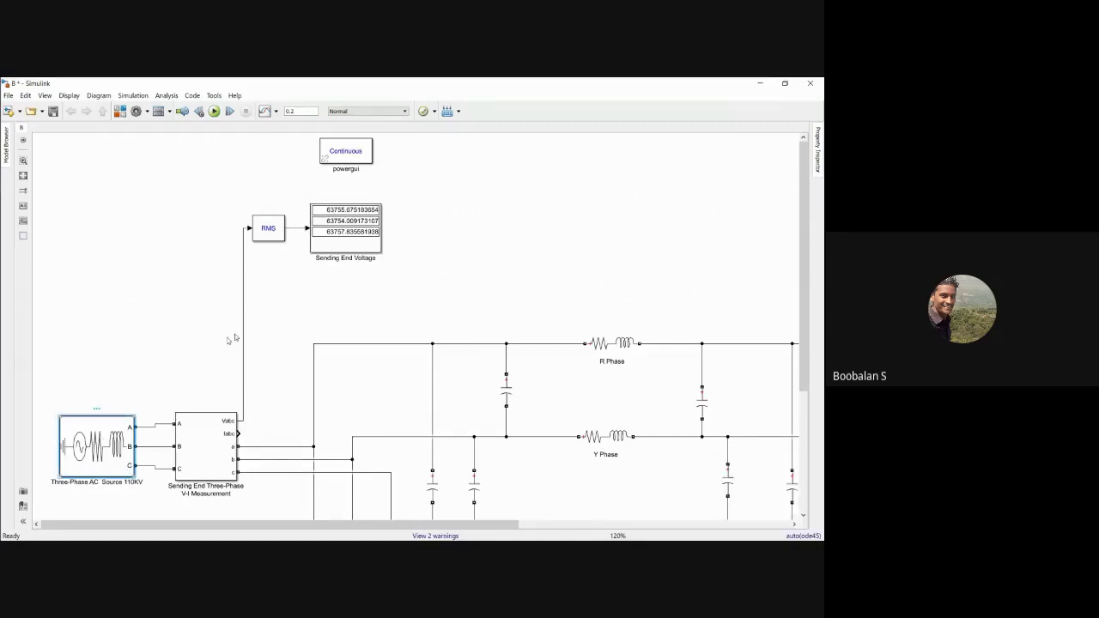
- Shift the Sending End Voltage display slightly farther from the RMS block
left_click(359, 257)
left_click_drag(366, 232, 379, 232)
left_click(463, 220)
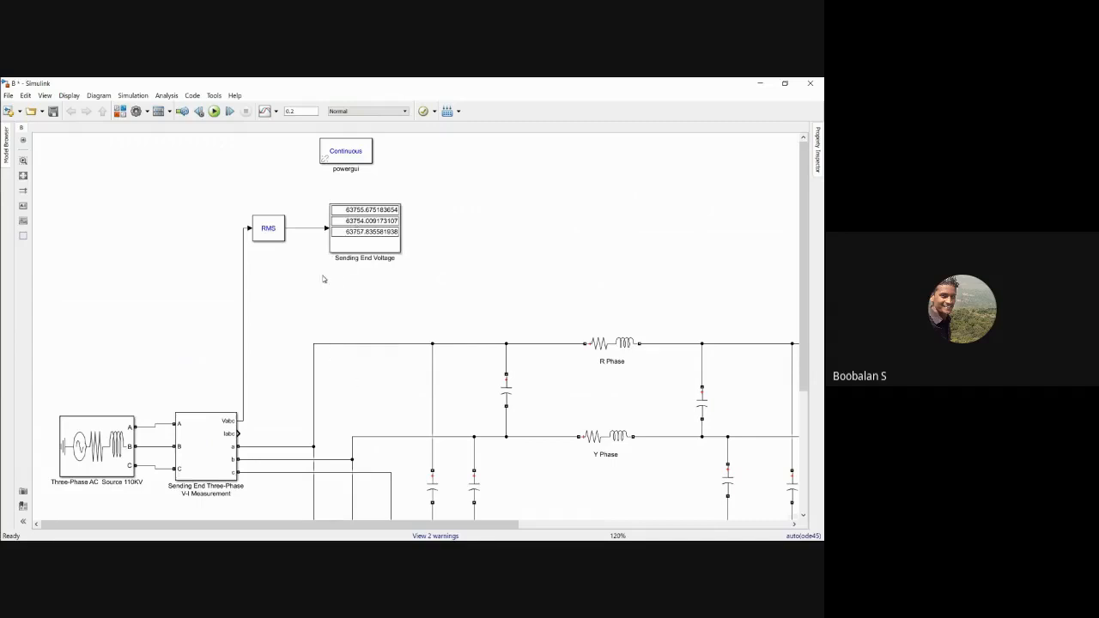
- Add a Product block and place it in the empty space between the Sending End Voltage display and the R Phase line
left_click(368, 239)
left_click(458, 230)
double_click(482, 241)
type("p")
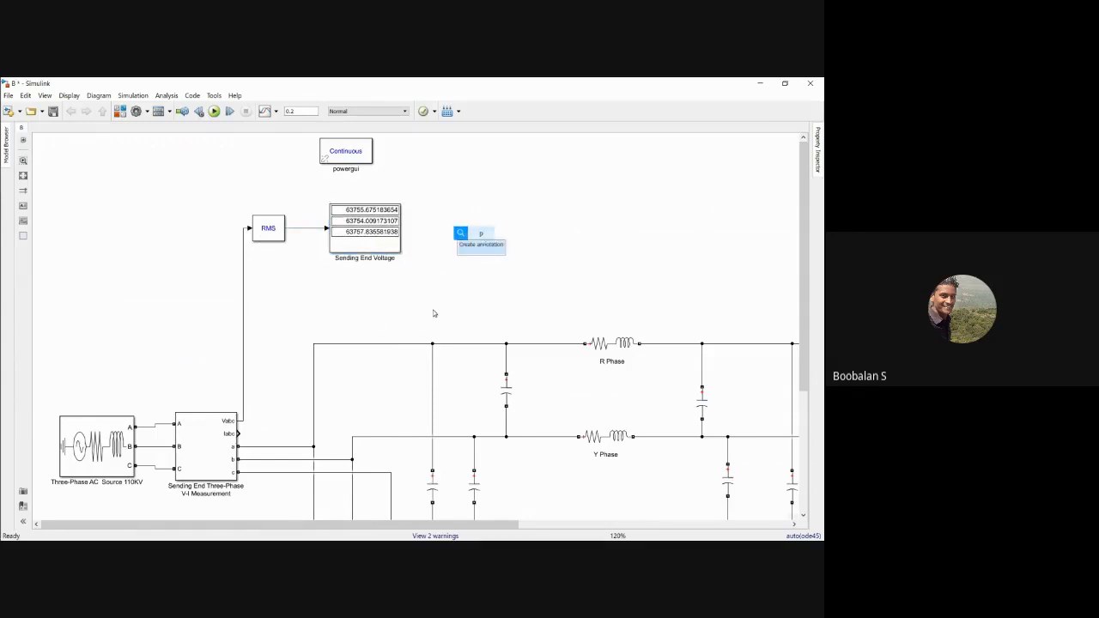
type("rodu")
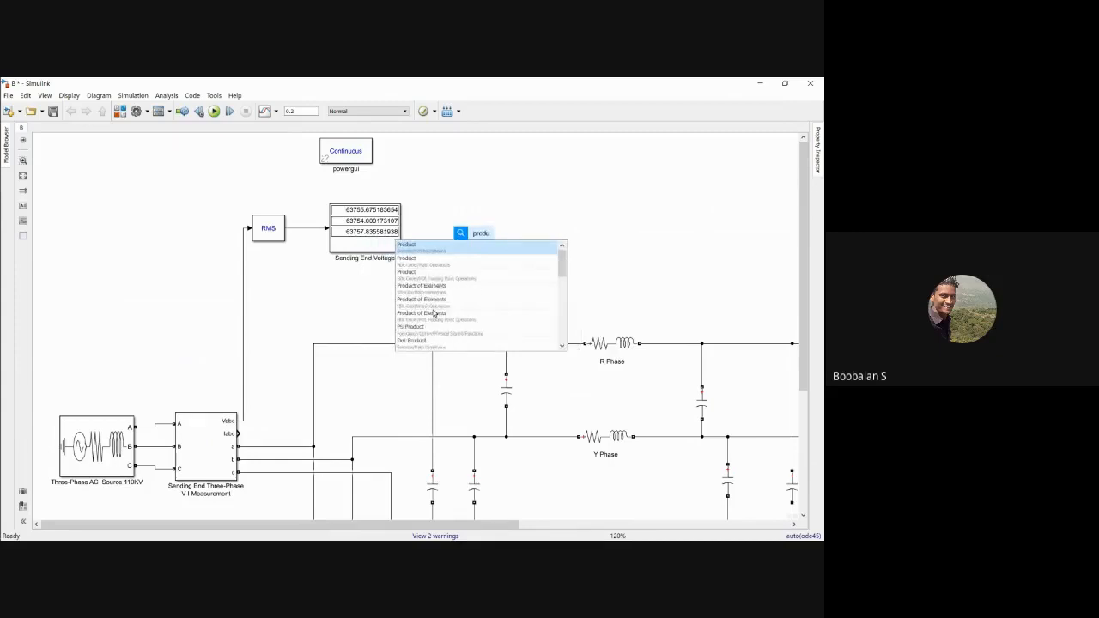
key("Return")
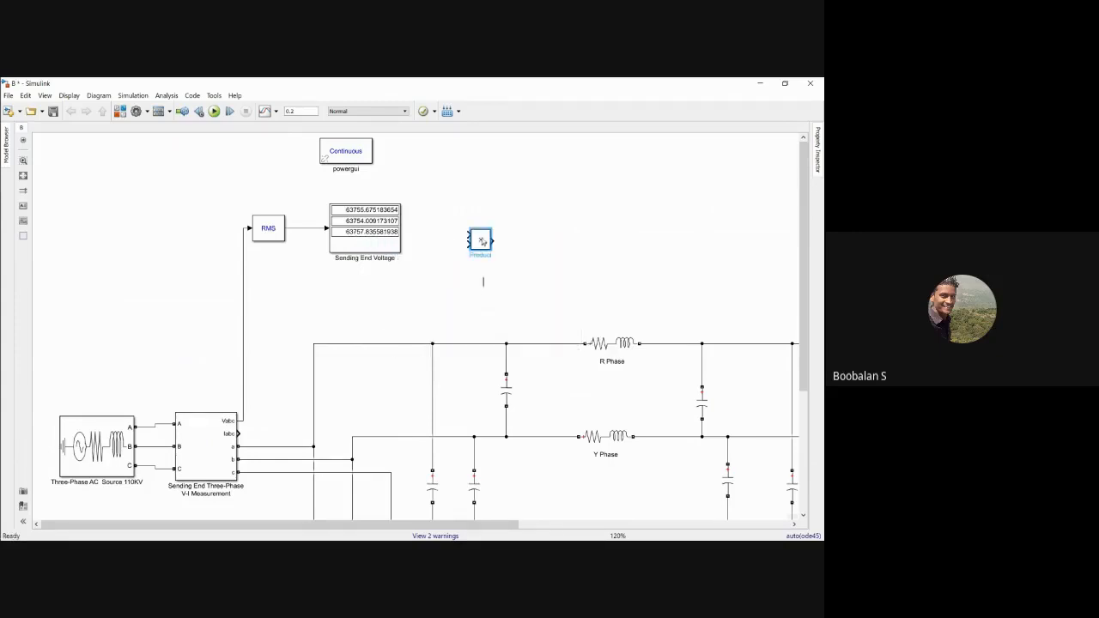
left_click_drag(483, 241, 457, 320)
left_click_drag(446, 315, 490, 289)
- Add a Demux block beyond the Sending End Voltage display and connect its input to the RMS output line
left_click(364, 223)
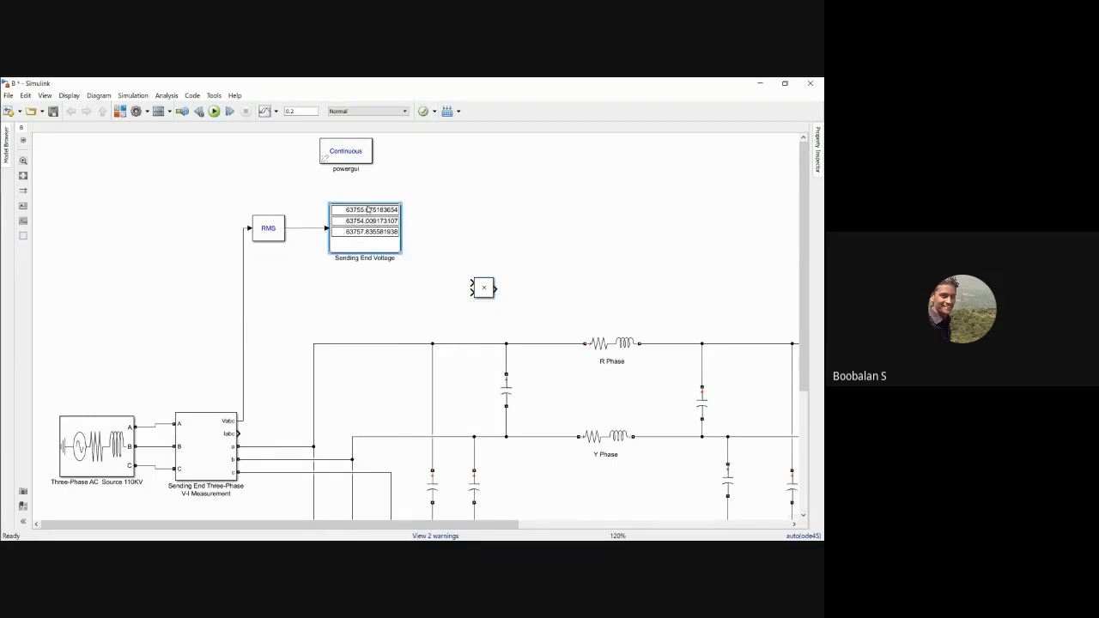
left_click(439, 277)
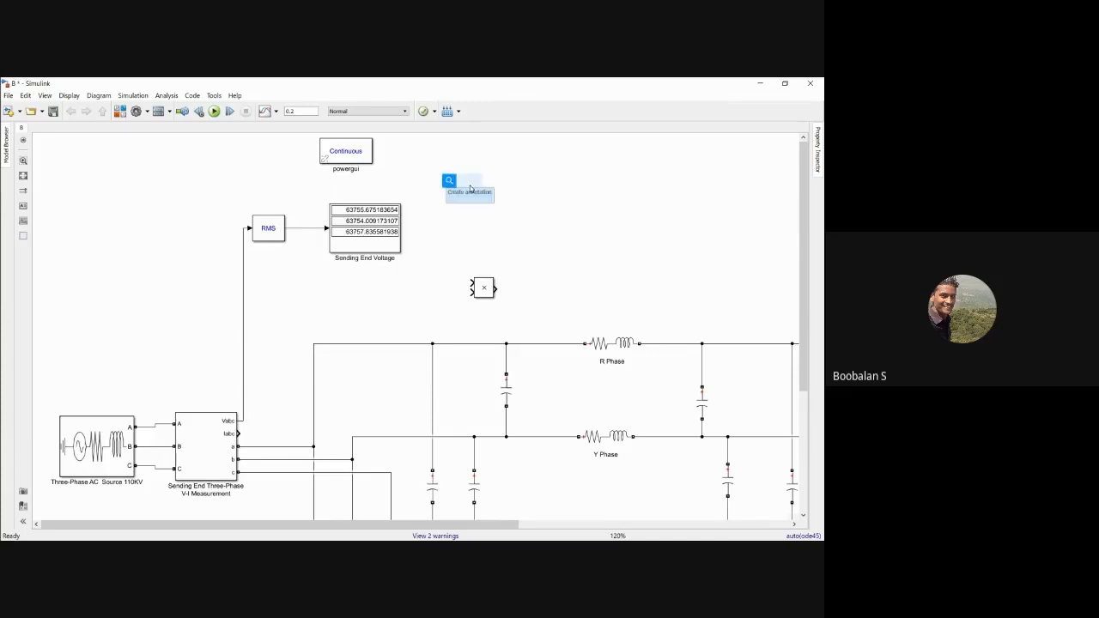
type("emux")
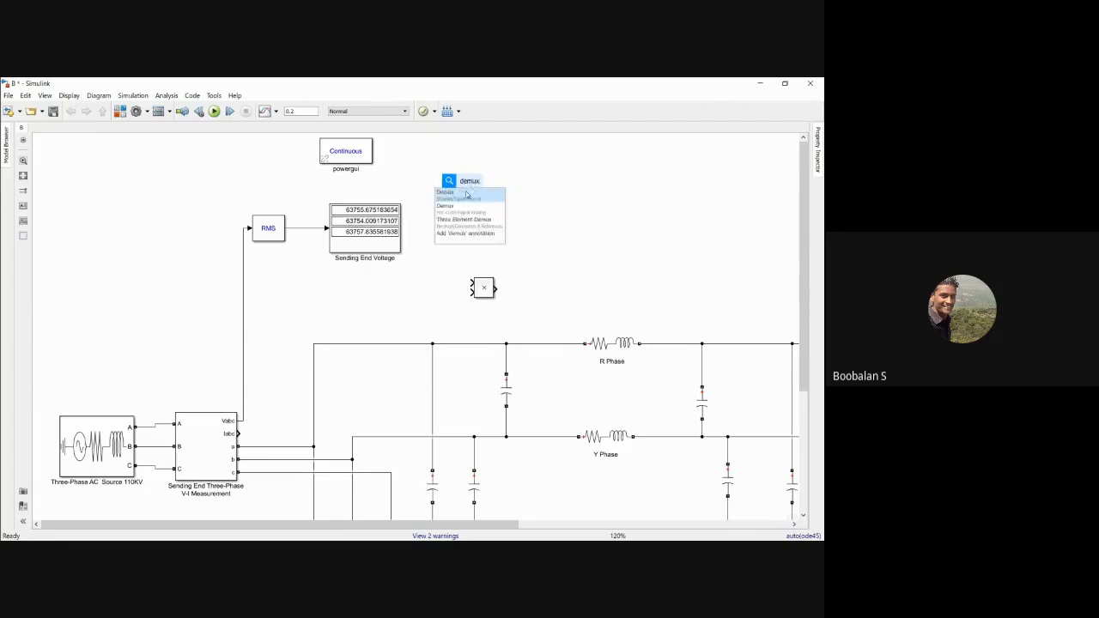
left_click(467, 197)
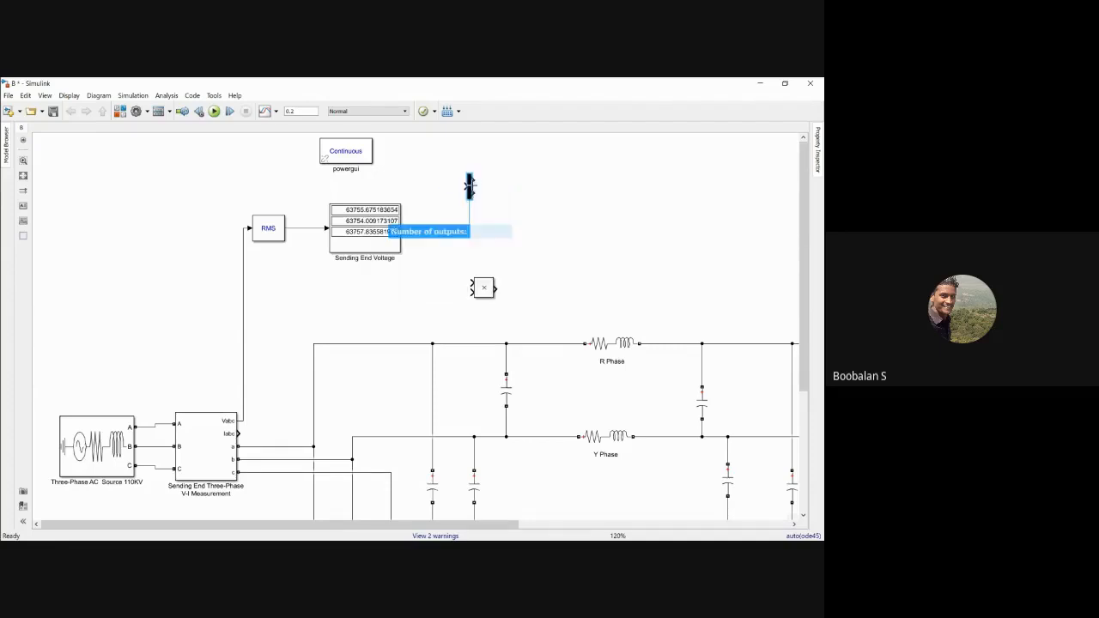
left_click_drag(465, 186, 300, 227)
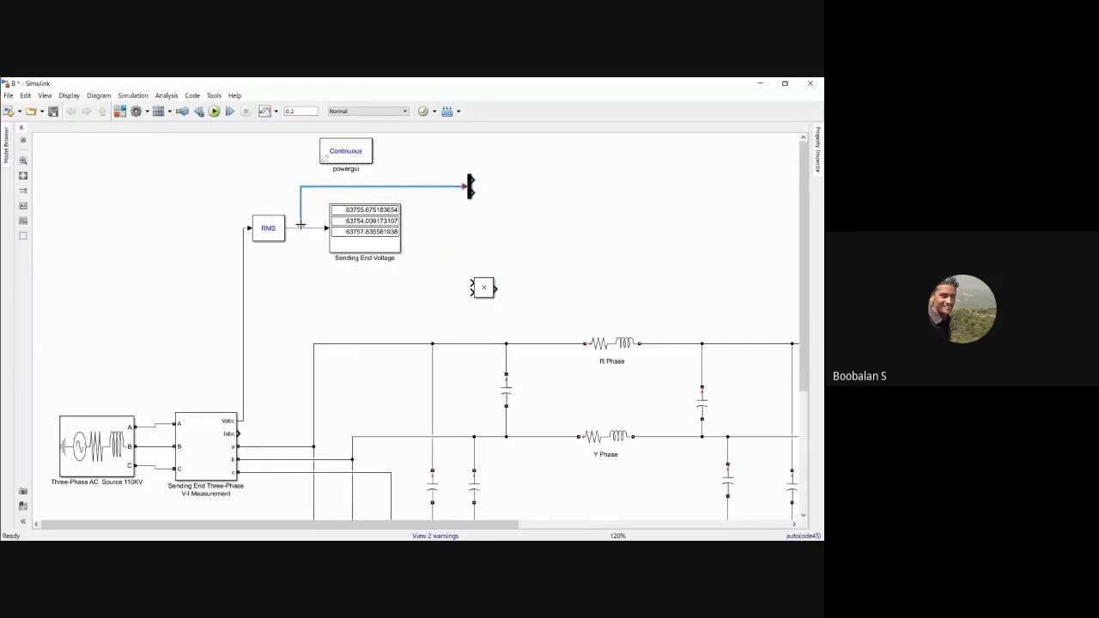
left_click(476, 215)
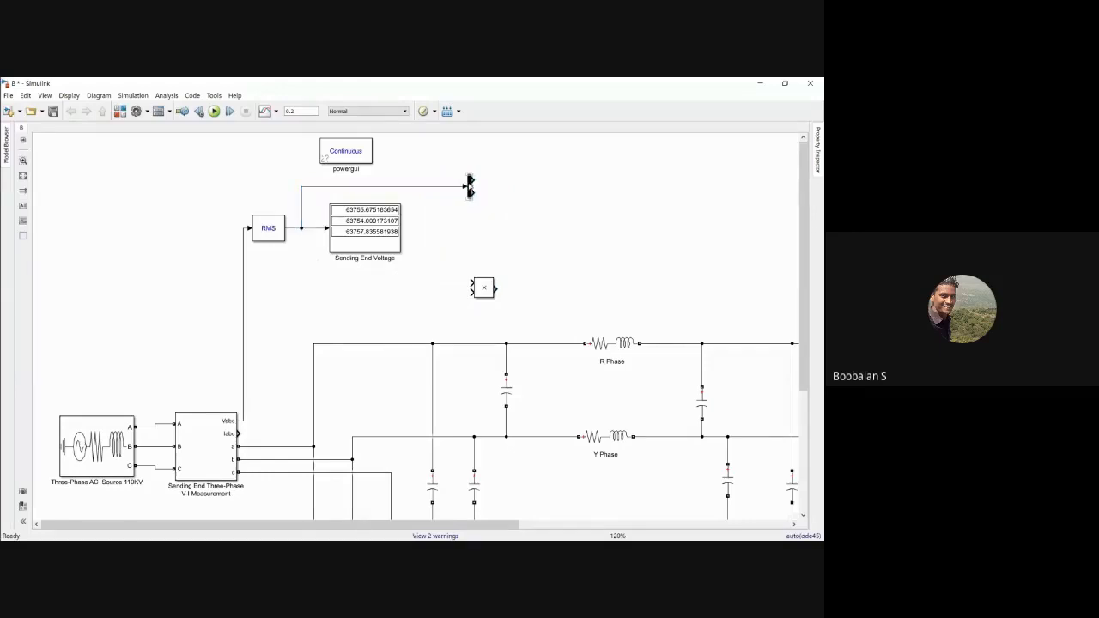
- Set the Demux to 3 outputs and connect its first output to the Product block placed beside it
double_click(471, 186)
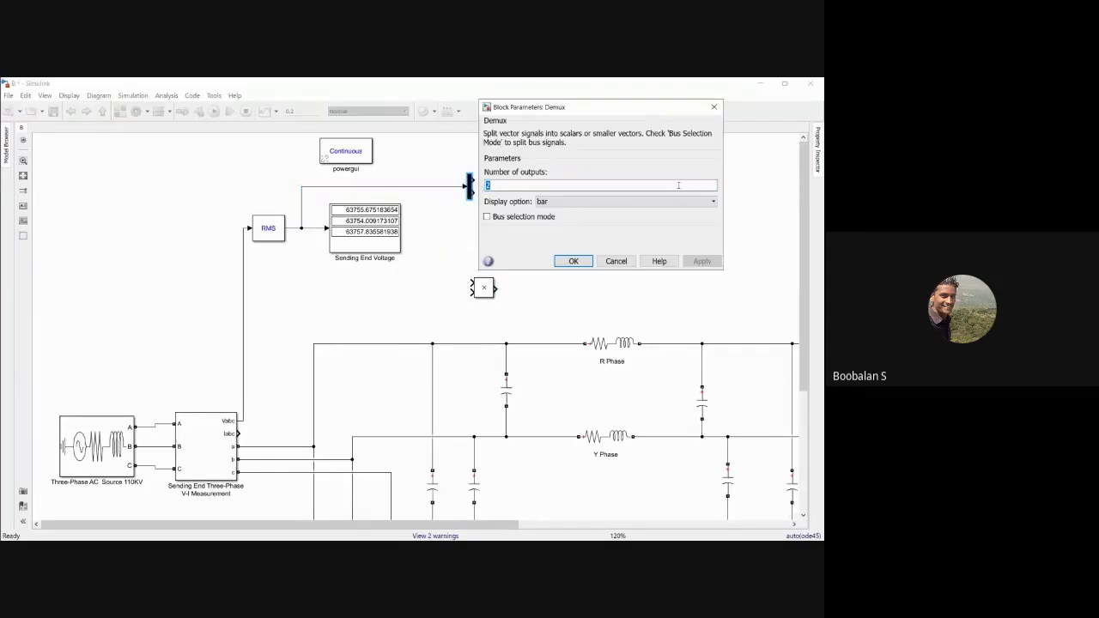
type("3")
key("Return")
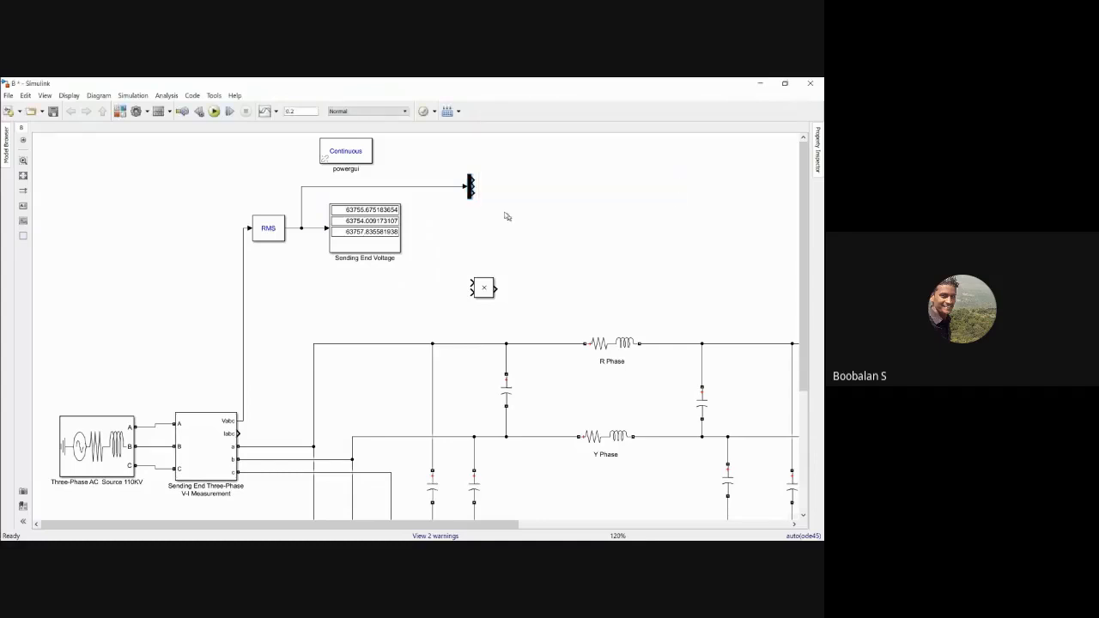
mouse_move(468, 175)
left_mouse_down()
mouse_move(457, 161)
mouse_move(469, 155)
mouse_move(479, 221)
mouse_move(467, 270)
mouse_move(485, 284)
mouse_move(536, 183)
left_mouse_up()
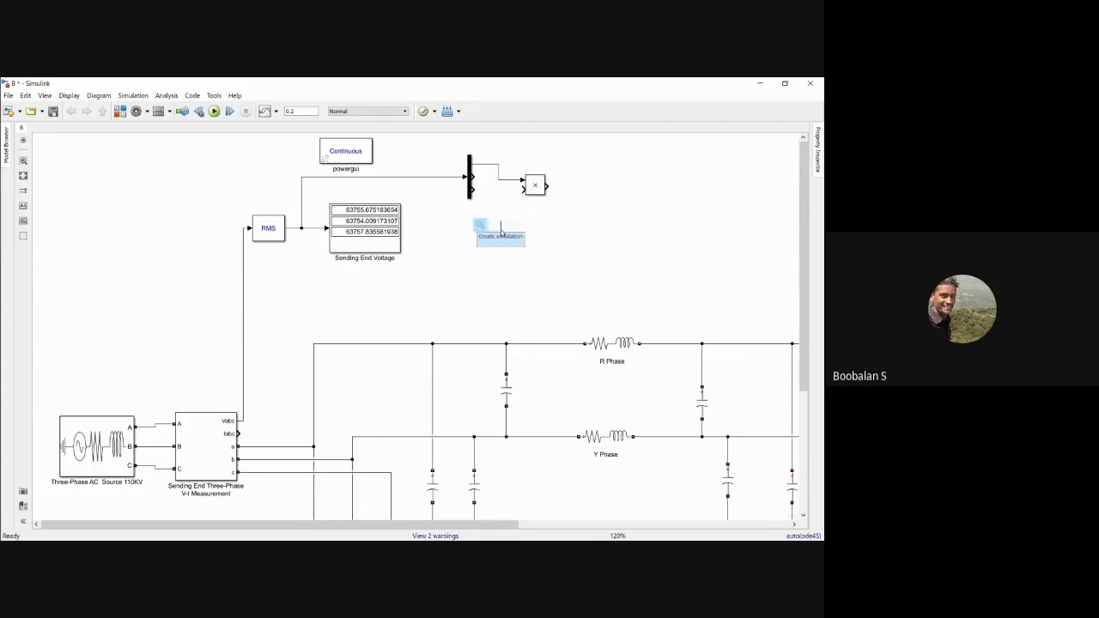
- Add a Constant block with value 1.732 below the Product block and connect it to the Product's second input
left_click(502, 233)
type("con")
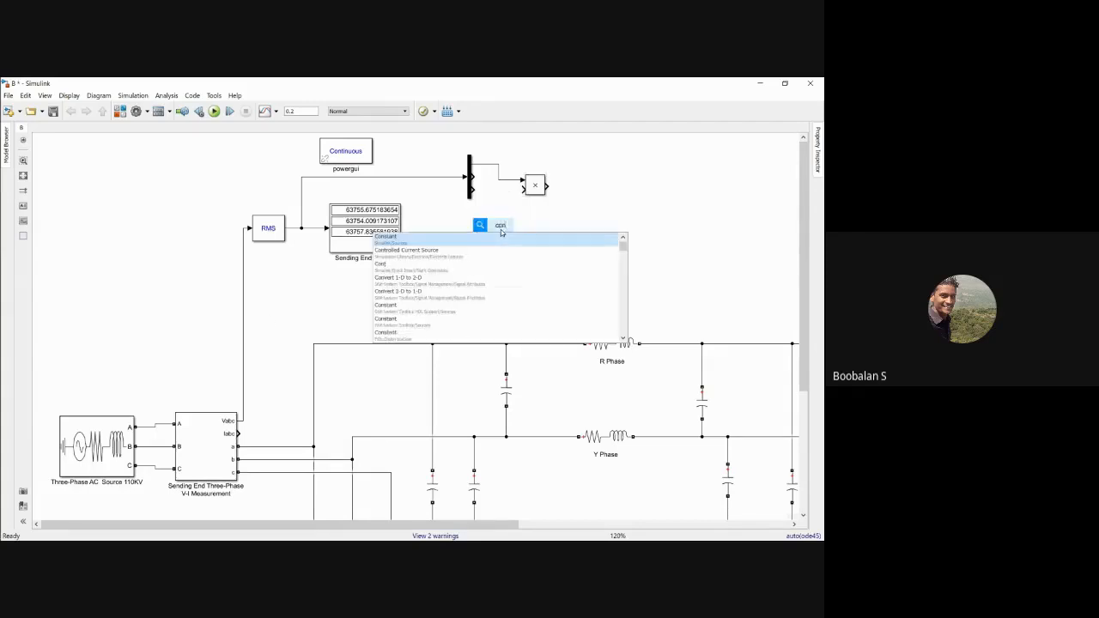
key("Return")
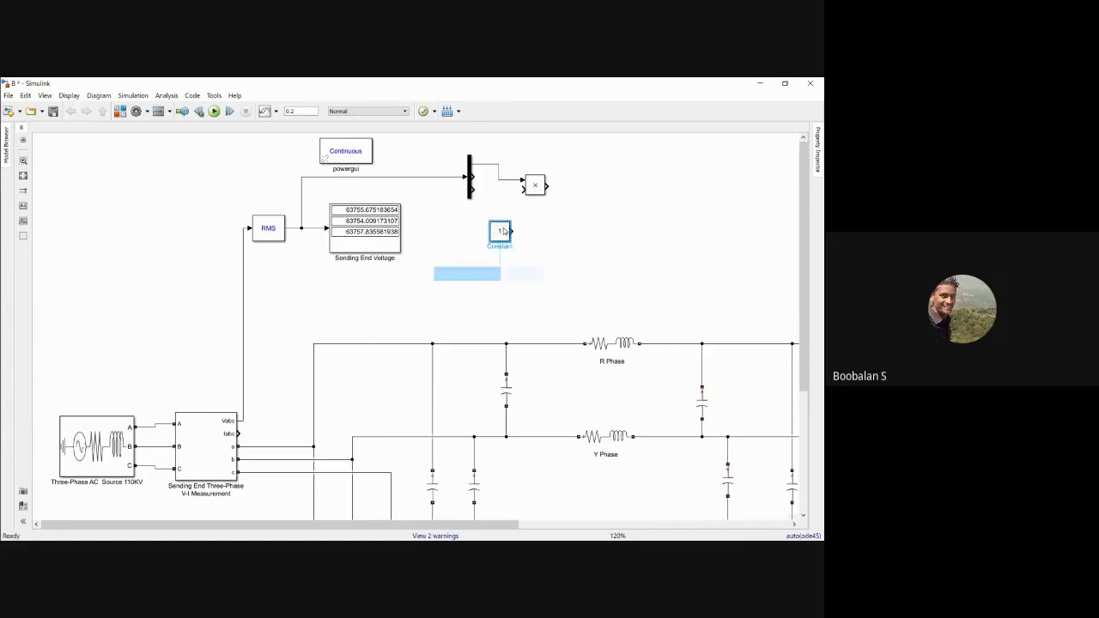
double_click(501, 232)
type("1.")
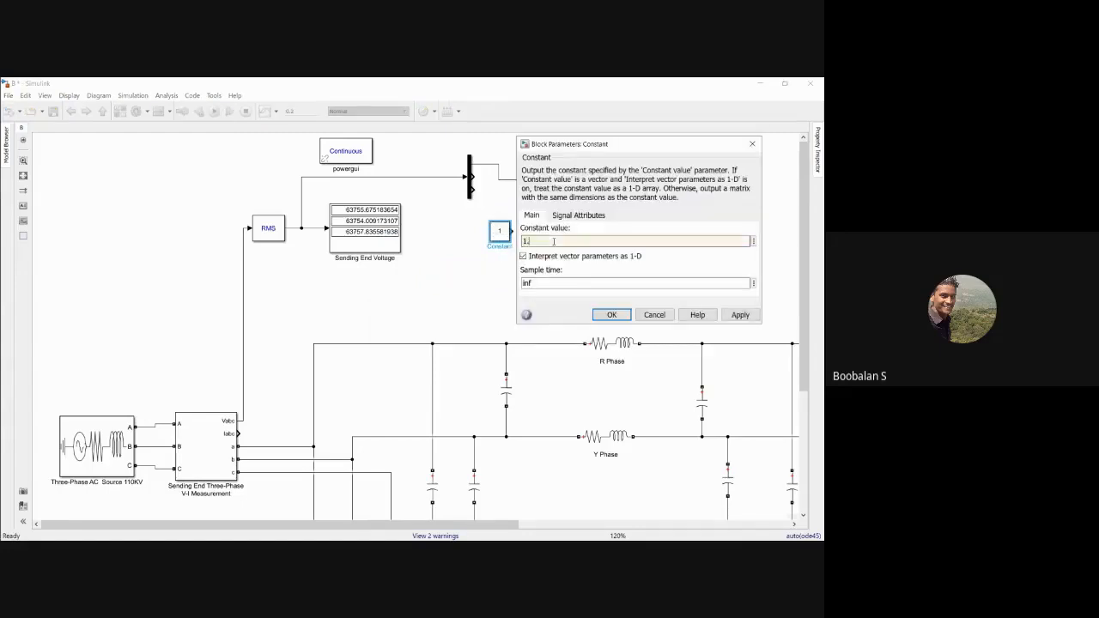
type("732")
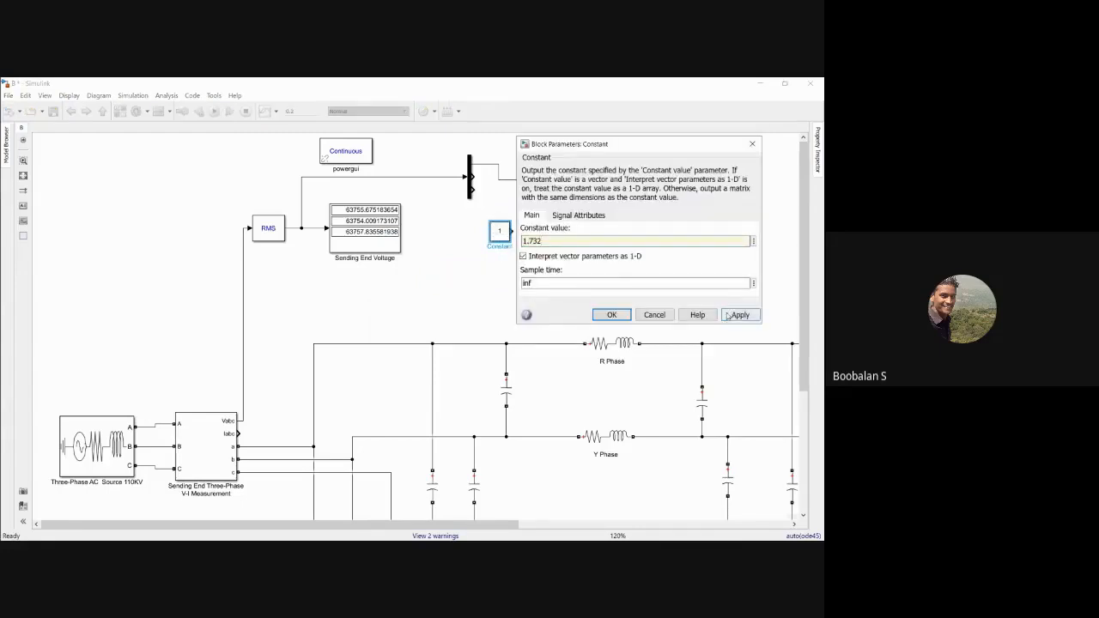
key("Return")
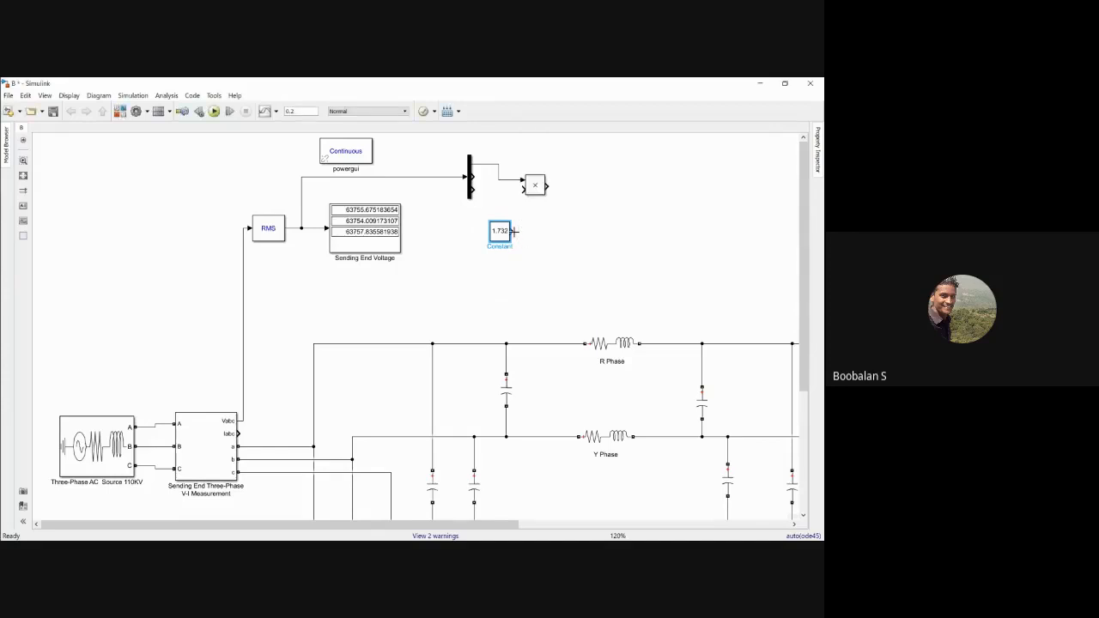
left_click_drag(516, 230, 522, 190)
- Add a Display block beside the Product block and connect it to the Product's output
double_click(580, 191)
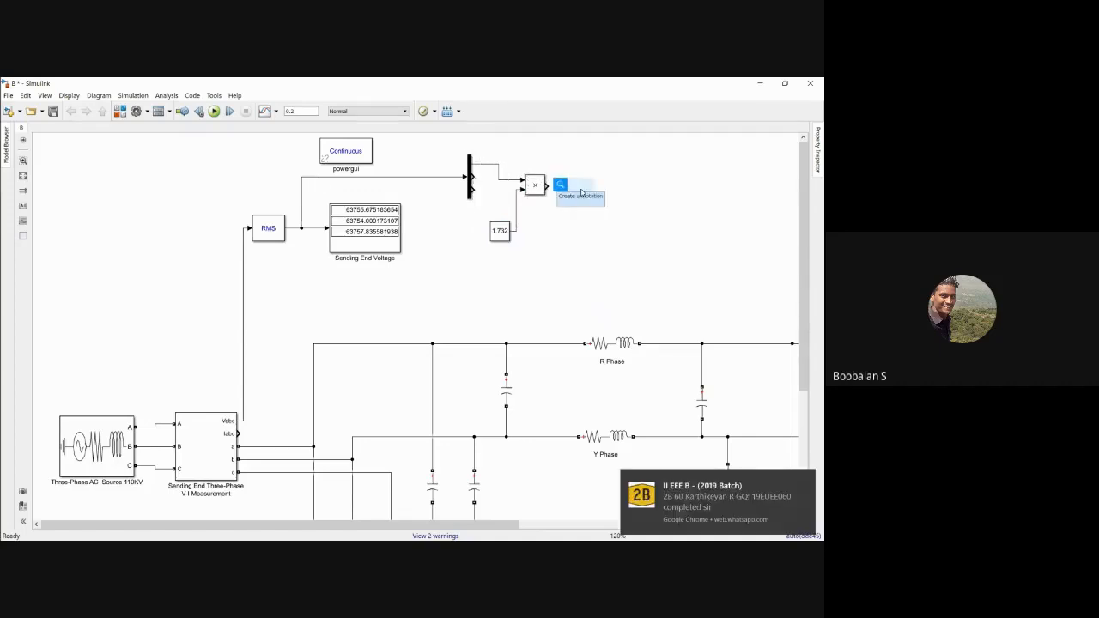
type("disp")
key("Return")
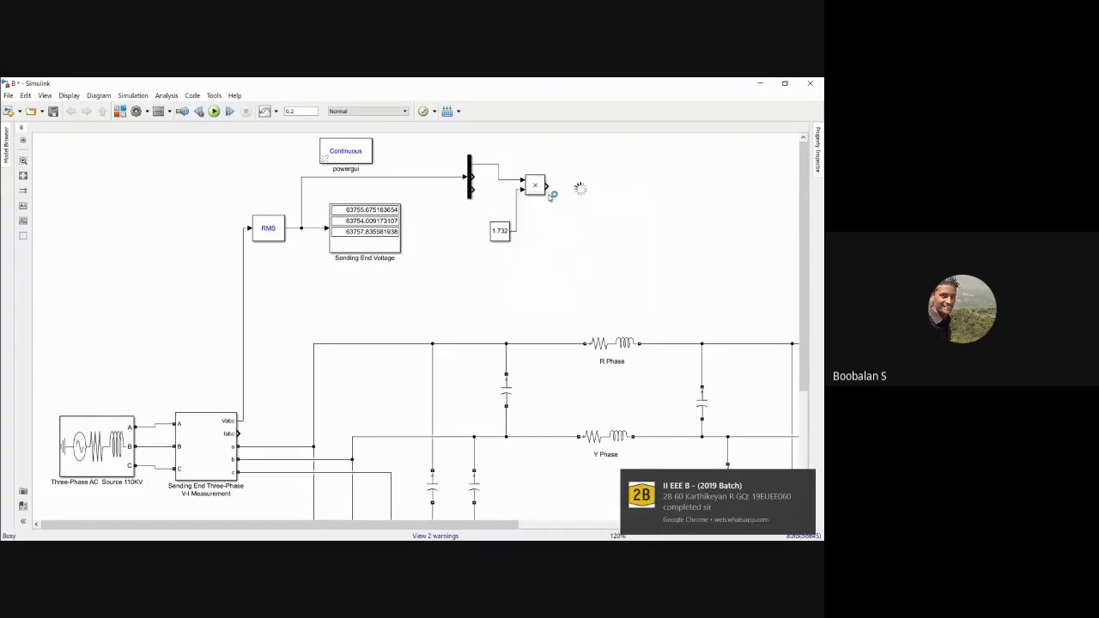
left_click_drag(590, 193, 622, 191)
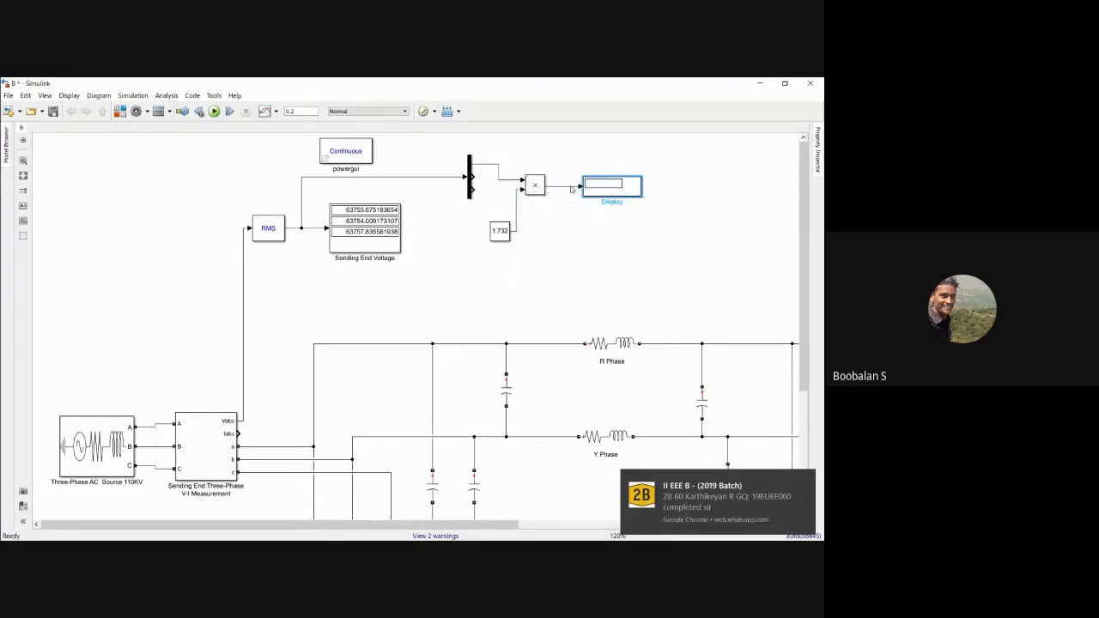
- Set the numeric display format of the Display fed by the Product block to long
double_click(621, 192)
left_click(474, 187)
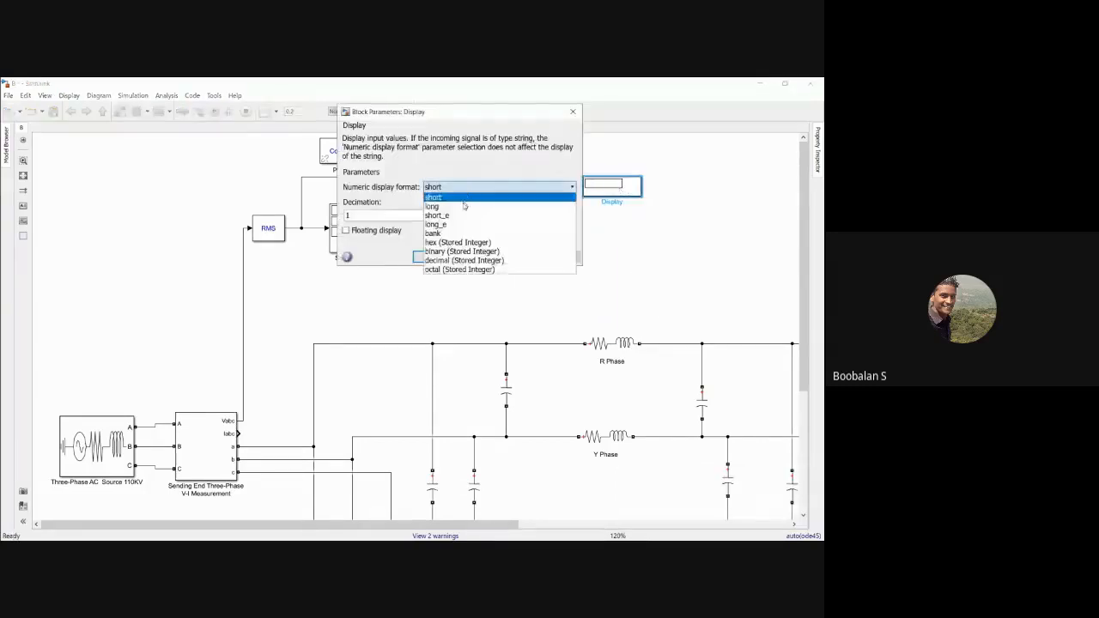
left_click(466, 204)
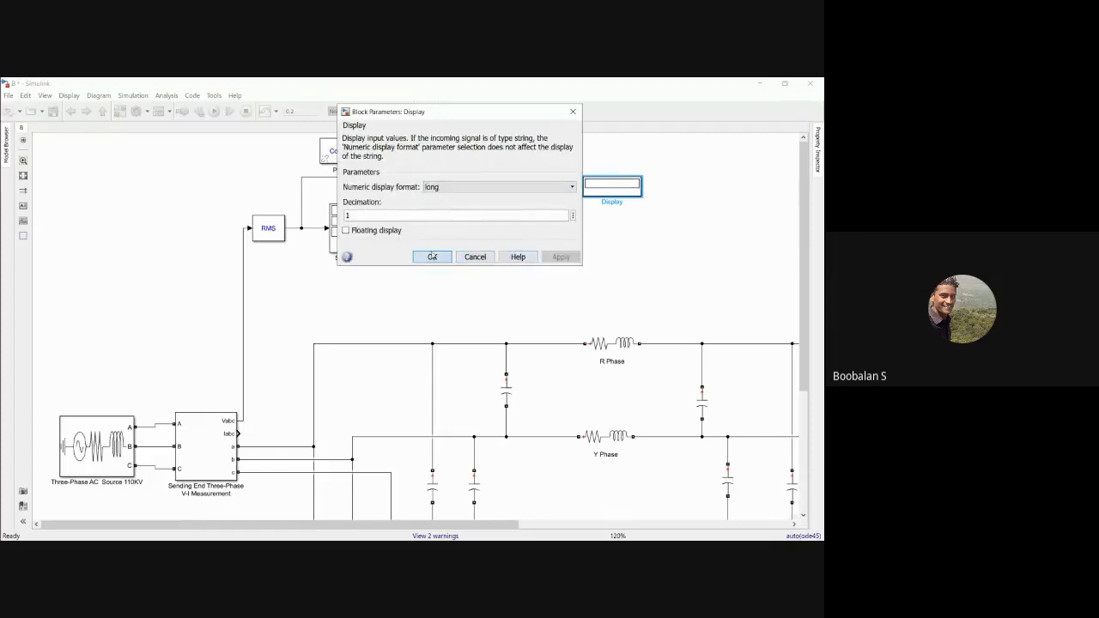
left_click(432, 256)
- Rename the Product's Display block "Totla voltage= Square root of Three*VL" and shift it slightly away from the Product block
double_click(611, 203)
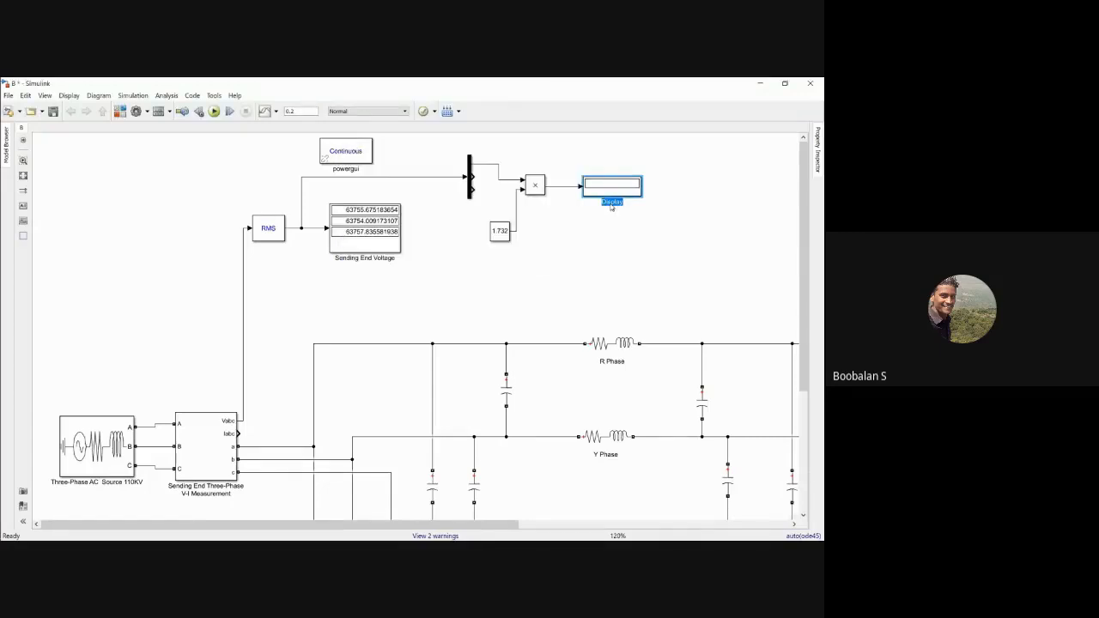
key("BackSpace")
type("Se")
type("tal voltage")
type("=")
type("Sq")
type("uare")
type(" R")
type("oot of T")
type("hree")
type("'")
type("*V")
type("l")
type("L")
left_click(575, 277)
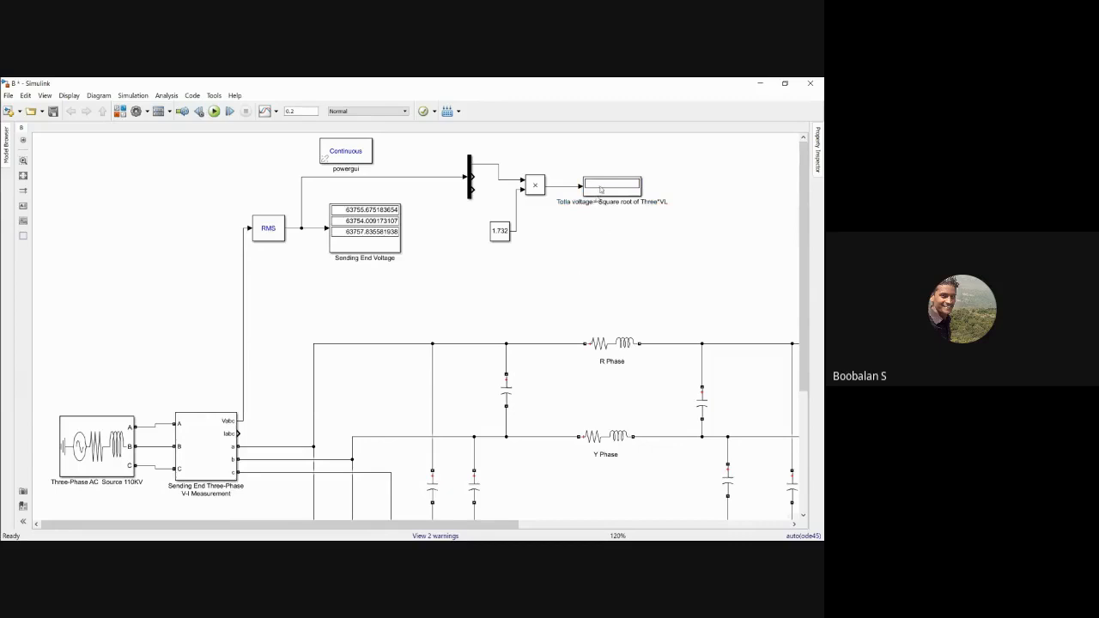
left_click_drag(615, 189, 619, 189)
left_click(589, 244)
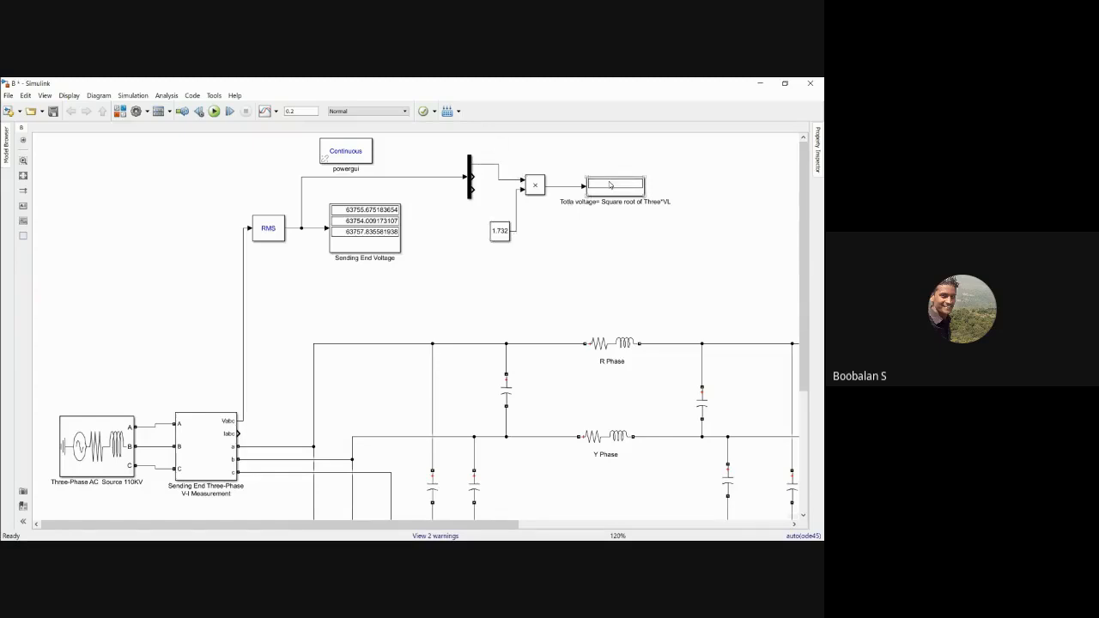
- Add another Display block above the Product block and connect it to the Demux's first output line
double_click(535, 158)
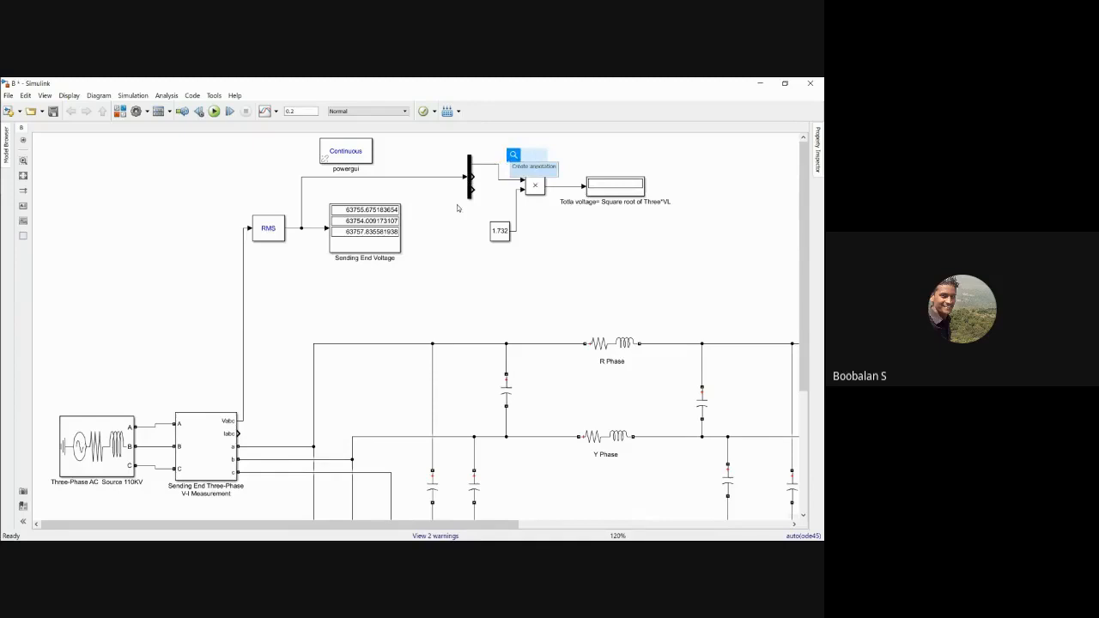
type("displ")
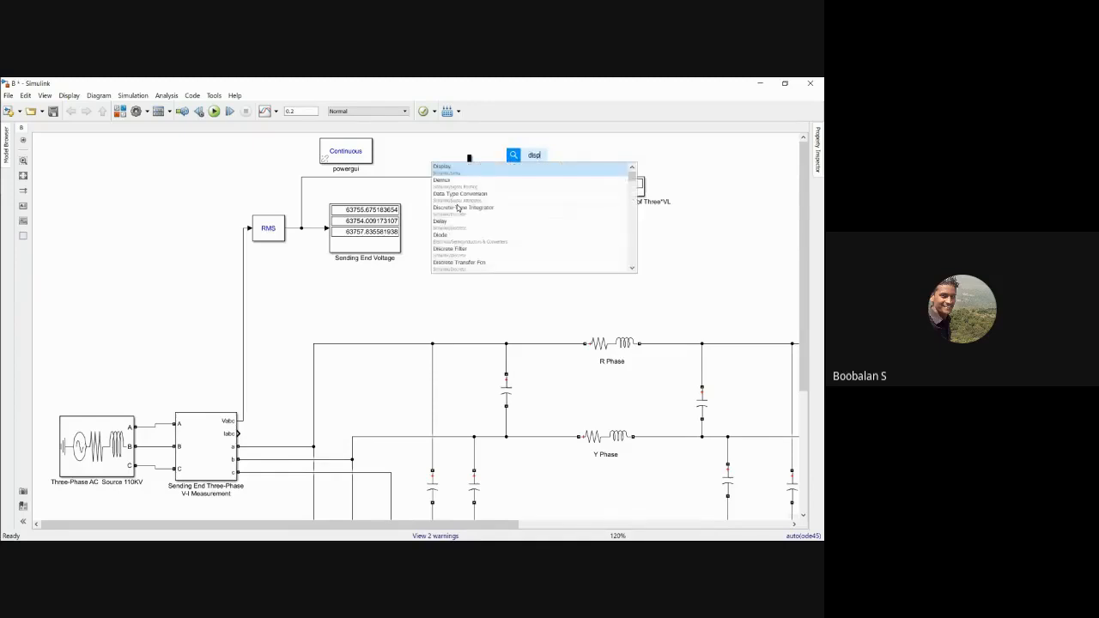
left_click(499, 171)
left_click_drag(551, 159, 554, 137)
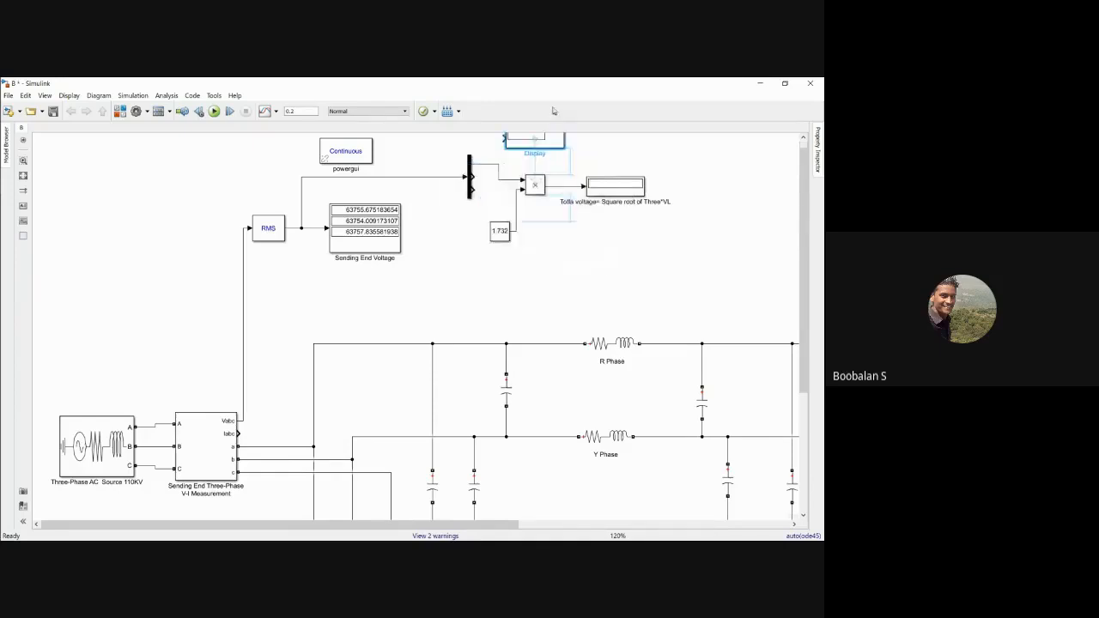
left_click_drag(554, 79, 552, 83)
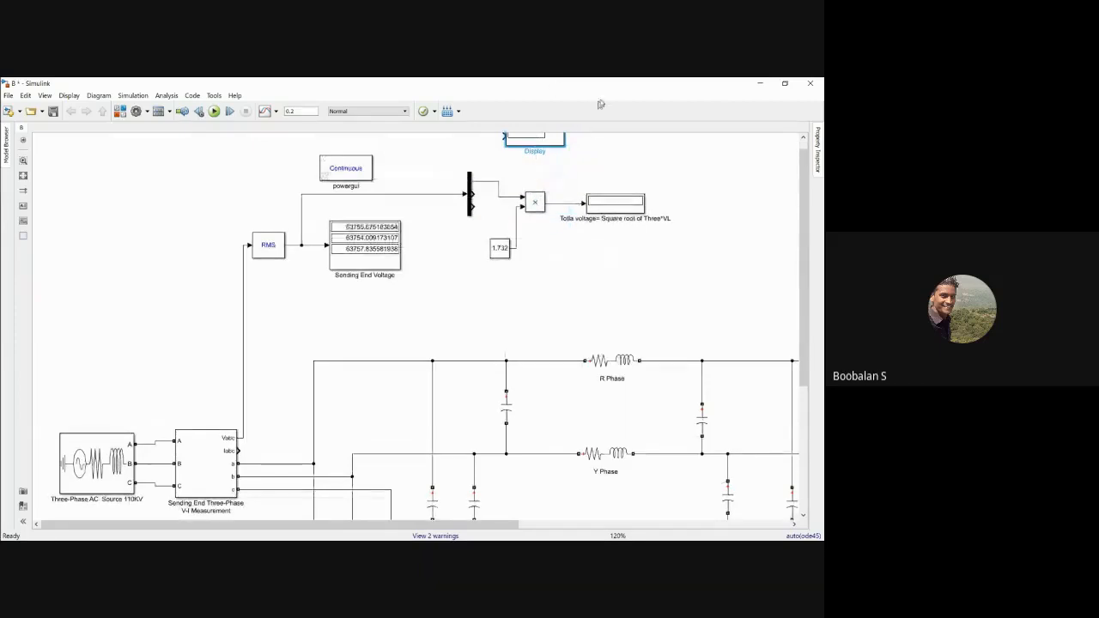
left_click_drag(562, 146, 490, 181)
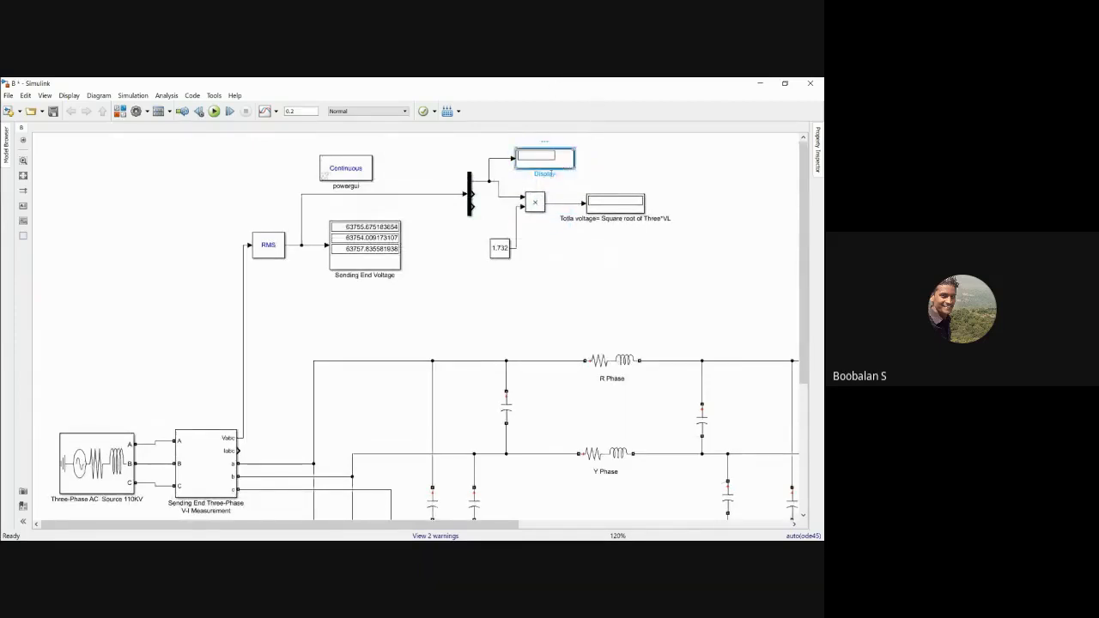
- Rename the Display above the Product block "Voltage Rphase" and run the simulation
double_click(544, 173)
type("Voltage Rphase")
left_click(612, 167)
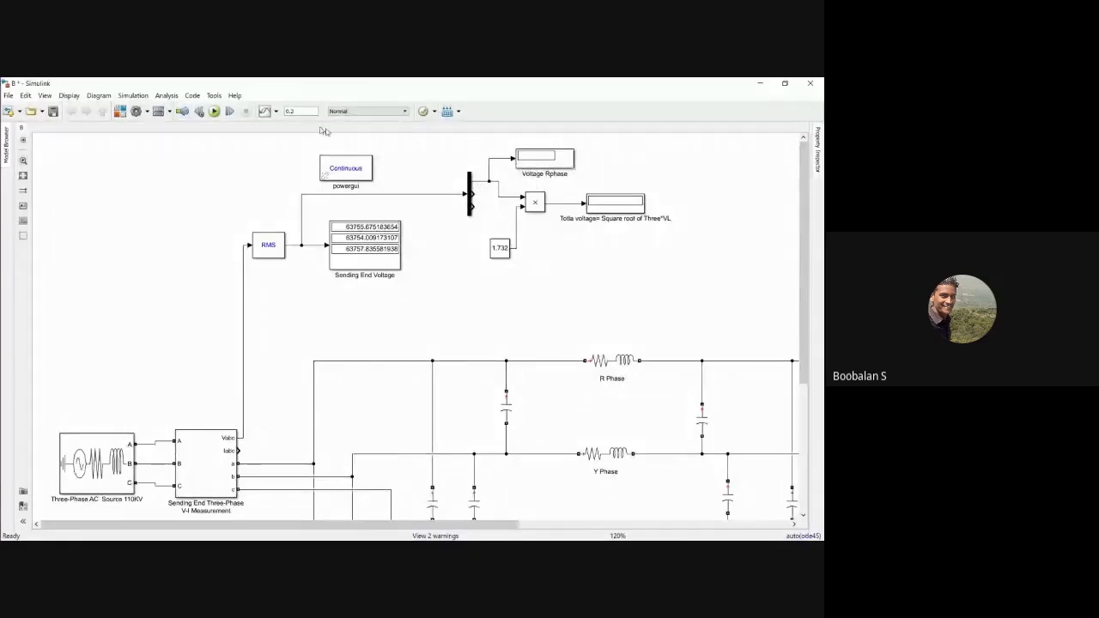
left_click(214, 111)
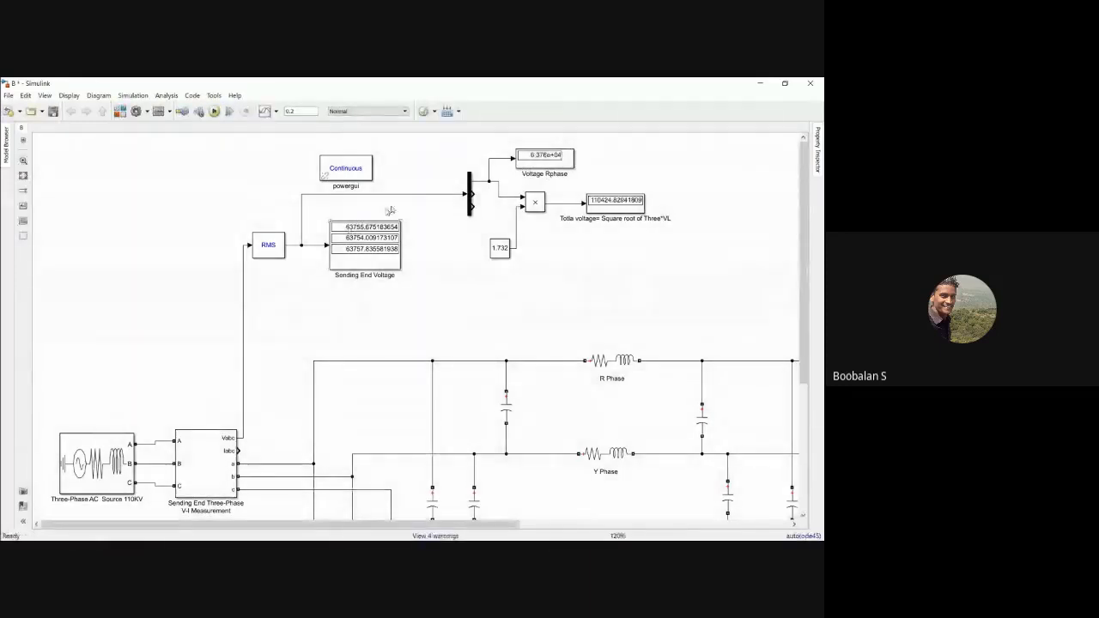
- Set the numeric display format of the Voltage Rphase display to long
double_click(548, 156)
left_click(683, 162)
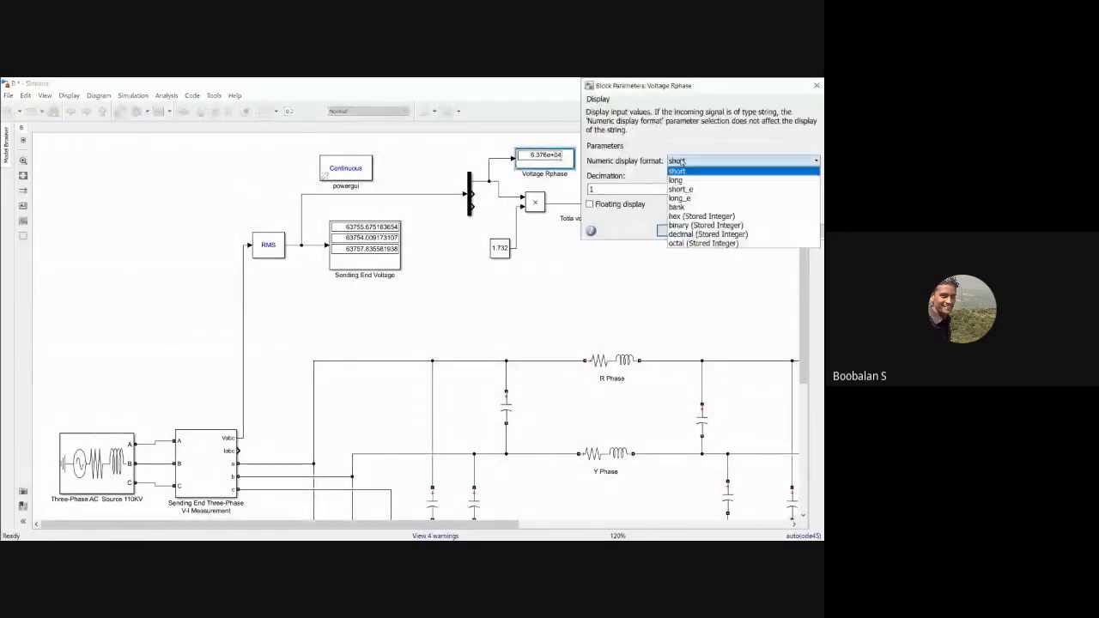
left_click(679, 175)
left_click(677, 231)
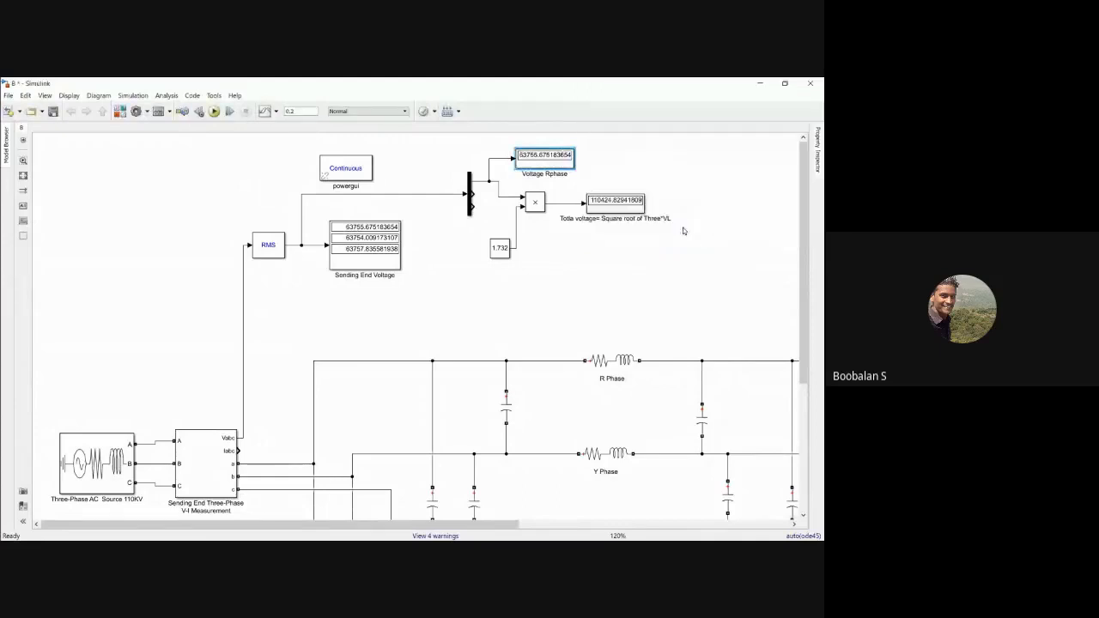
- Duplicate the RMS block below the original and connect the sending end measurement block's Iabc output to its input
left_click(493, 195)
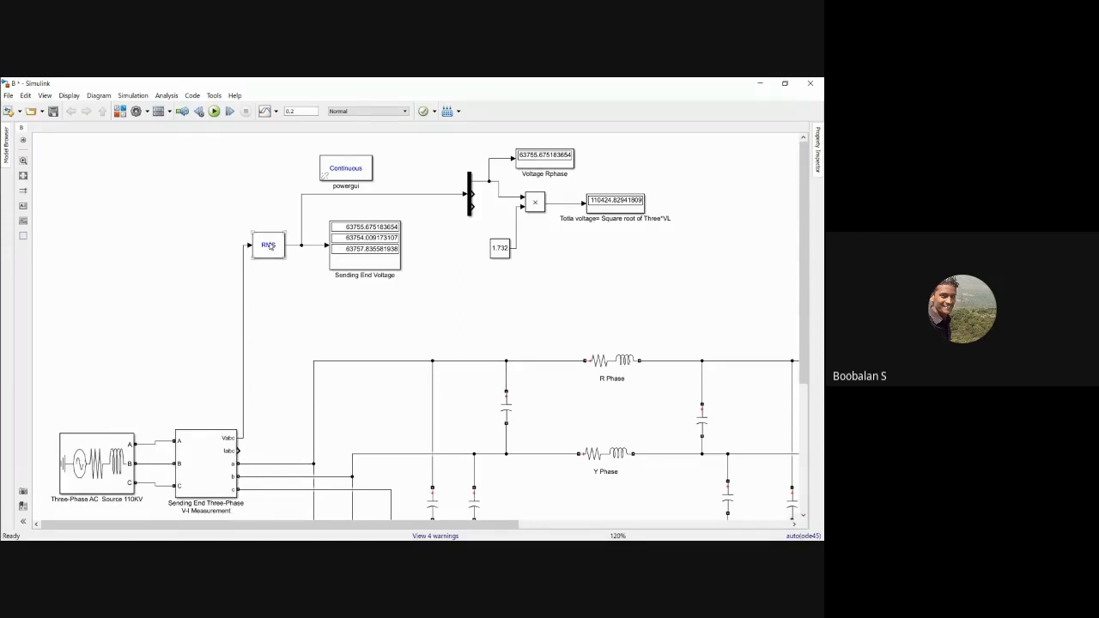
left_click_drag(270, 247, 290, 321)
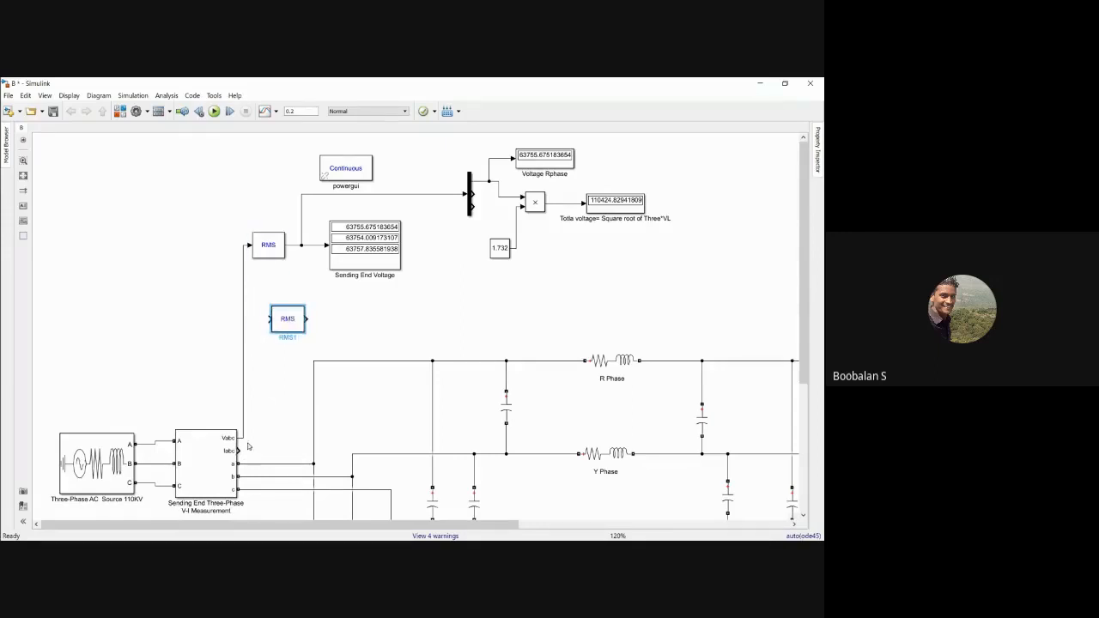
mouse_move(238, 450)
left_mouse_down()
mouse_move(264, 393)
mouse_move(269, 319)
left_mouse_up()
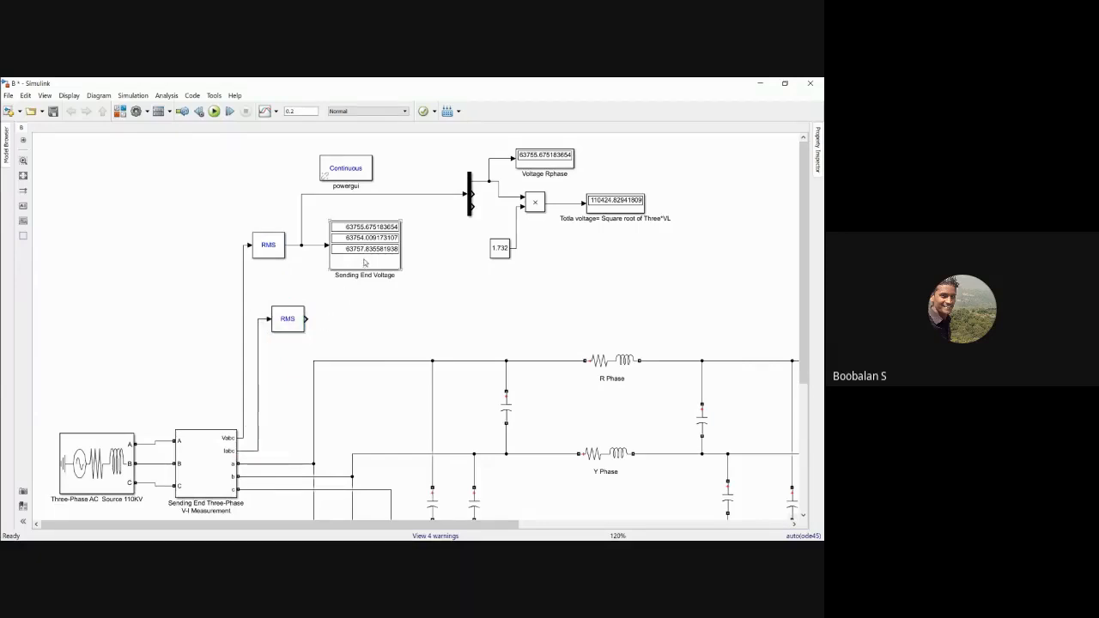
- Add a Display block beside the duplicated RMS block, name it "Sending End Current" and move it farther from the RMS block
double_click(356, 309)
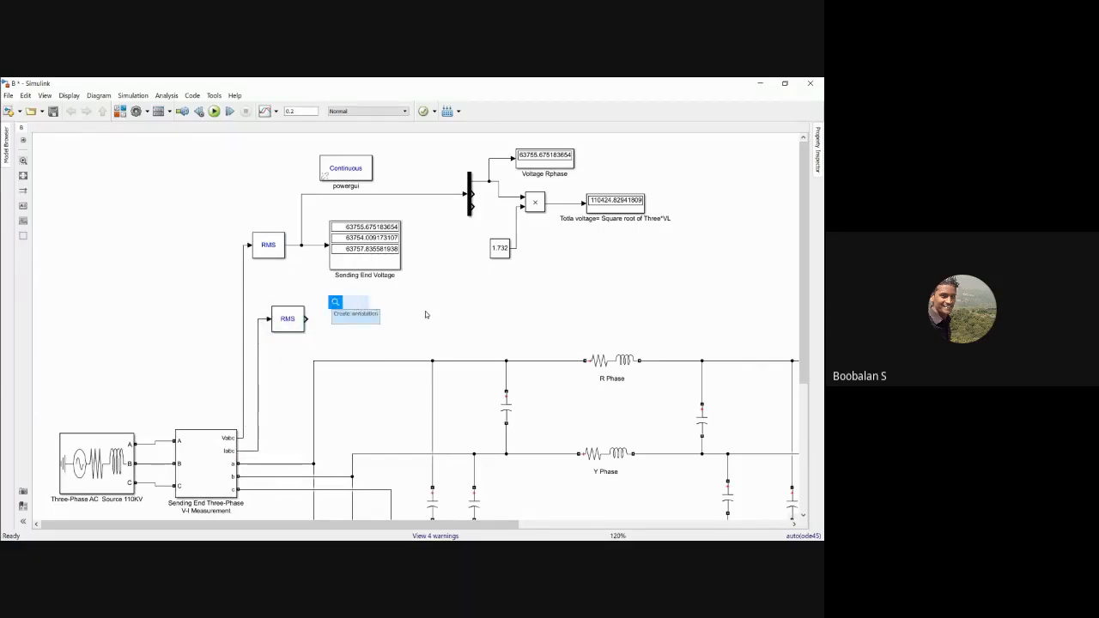
type("dis")
left_click(378, 320)
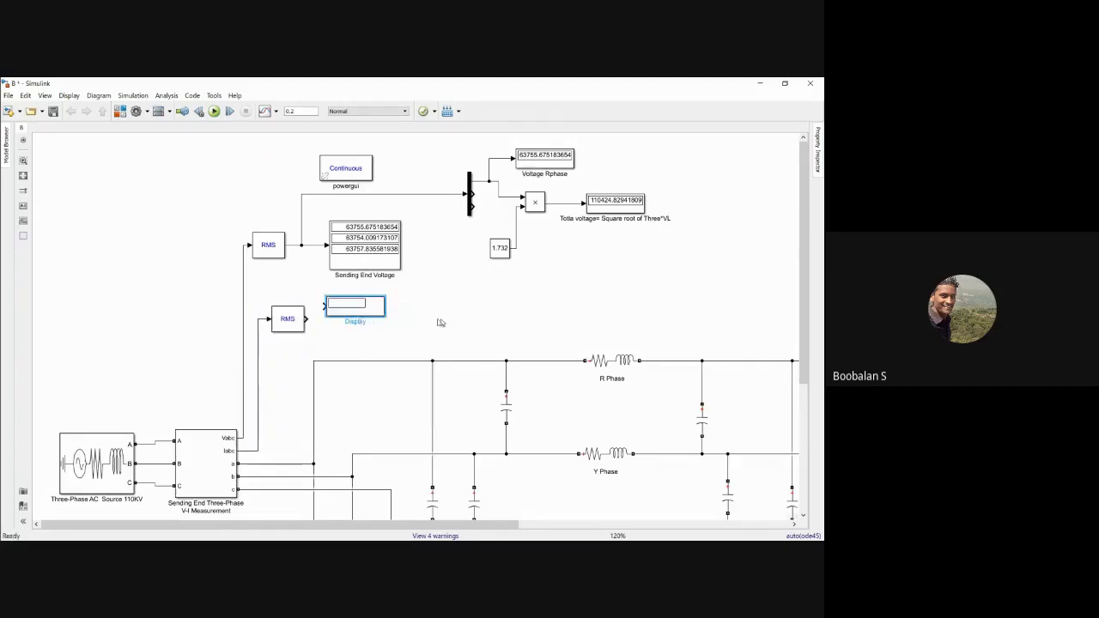
left_click(440, 322)
left_click(353, 319)
type("Sending End Current")
left_click_drag(357, 309, 383, 318)
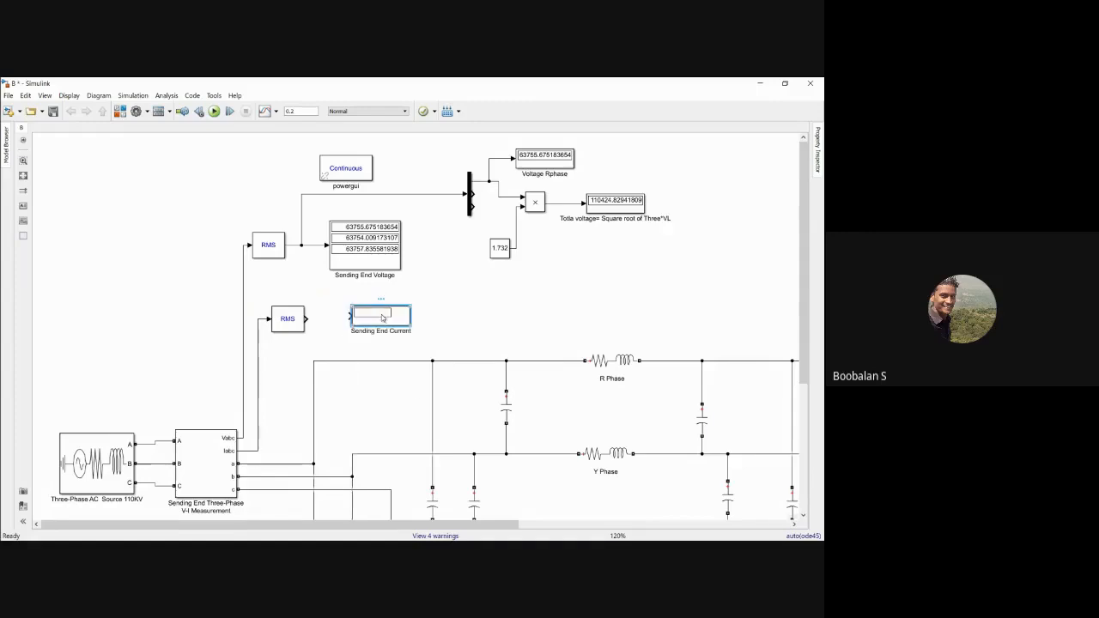
- Set the Sending End Current display's numeric format to long and connect its input to the duplicated RMS block's output
double_click(383, 318)
left_click(514, 317)
left_click(480, 339)
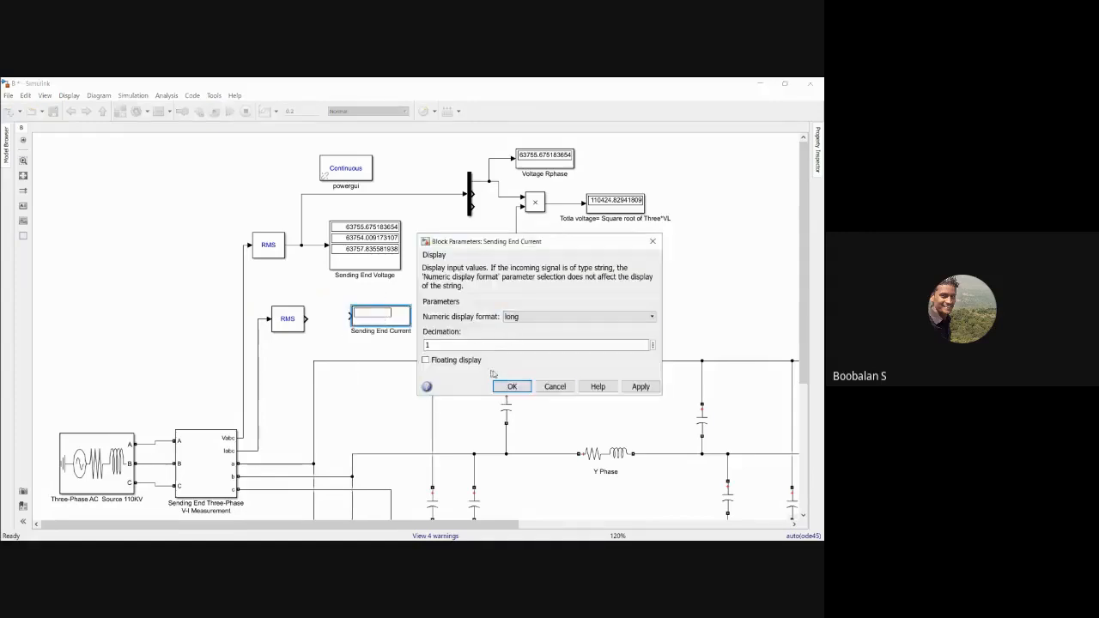
left_click(641, 387)
left_click(512, 387)
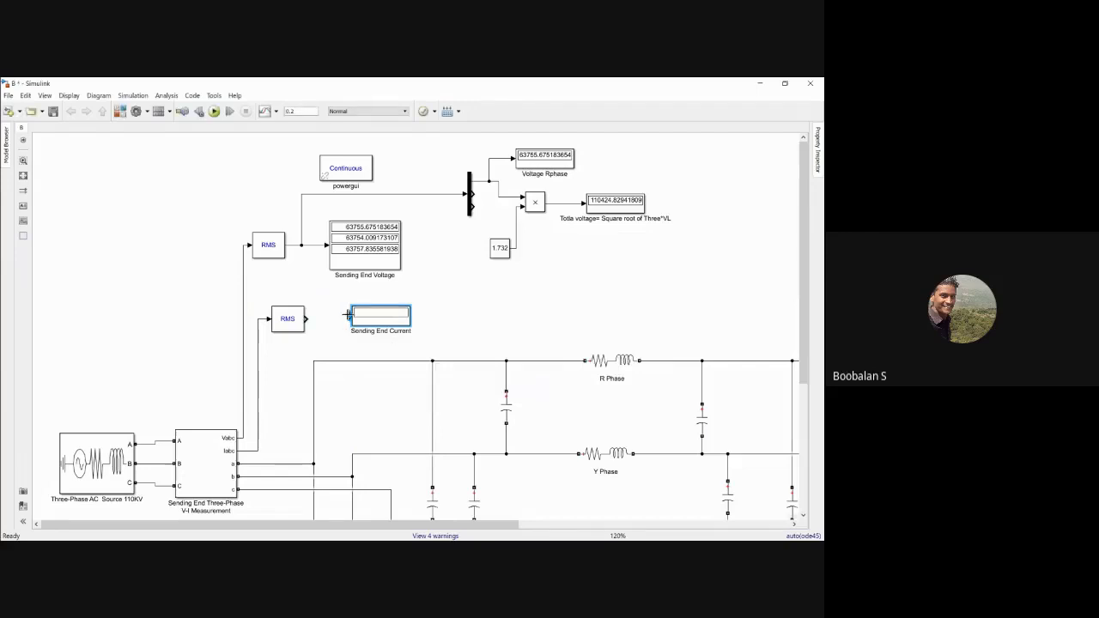
left_click_drag(348, 315, 307, 319)
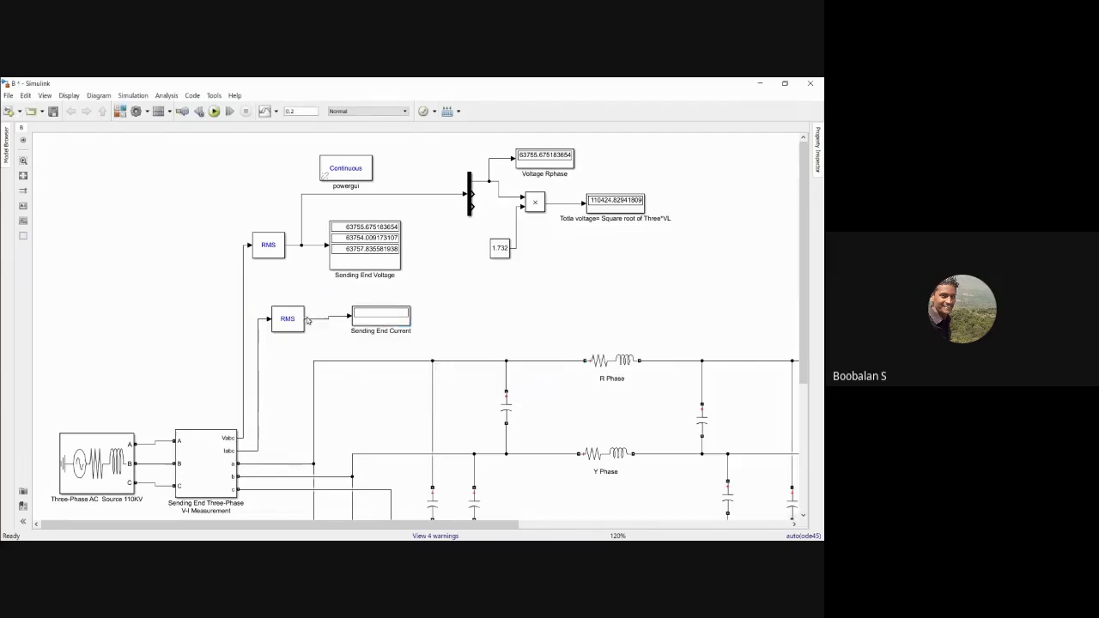
- Enlarge the Sending End Current display to fit three phase values and run the simulation
left_click(384, 322)
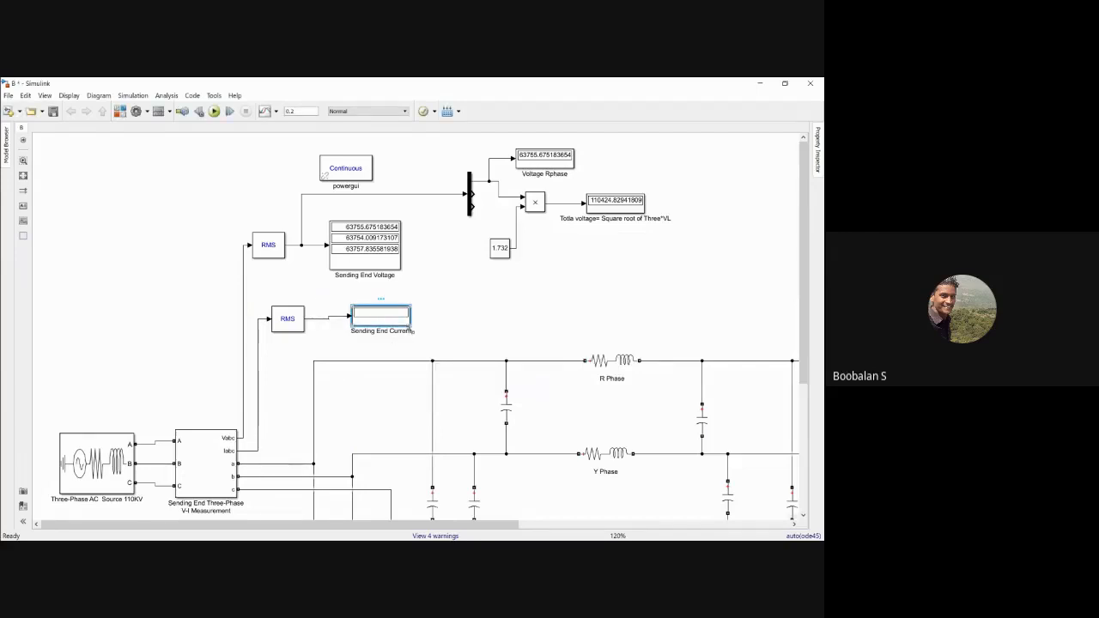
left_click_drag(412, 332, 417, 353)
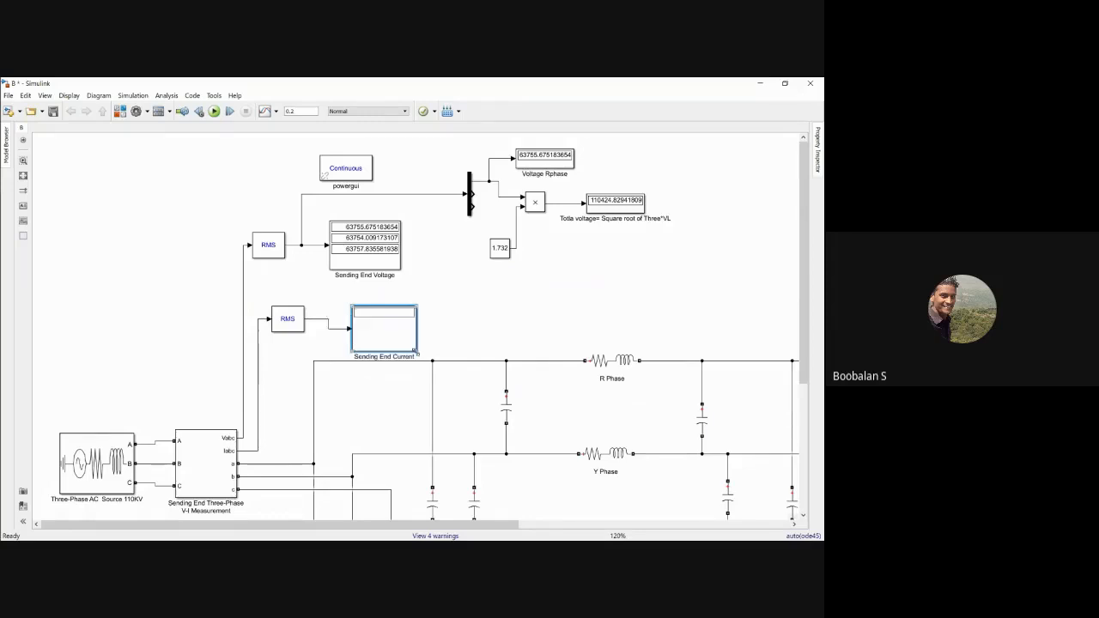
key("ctrl+t")
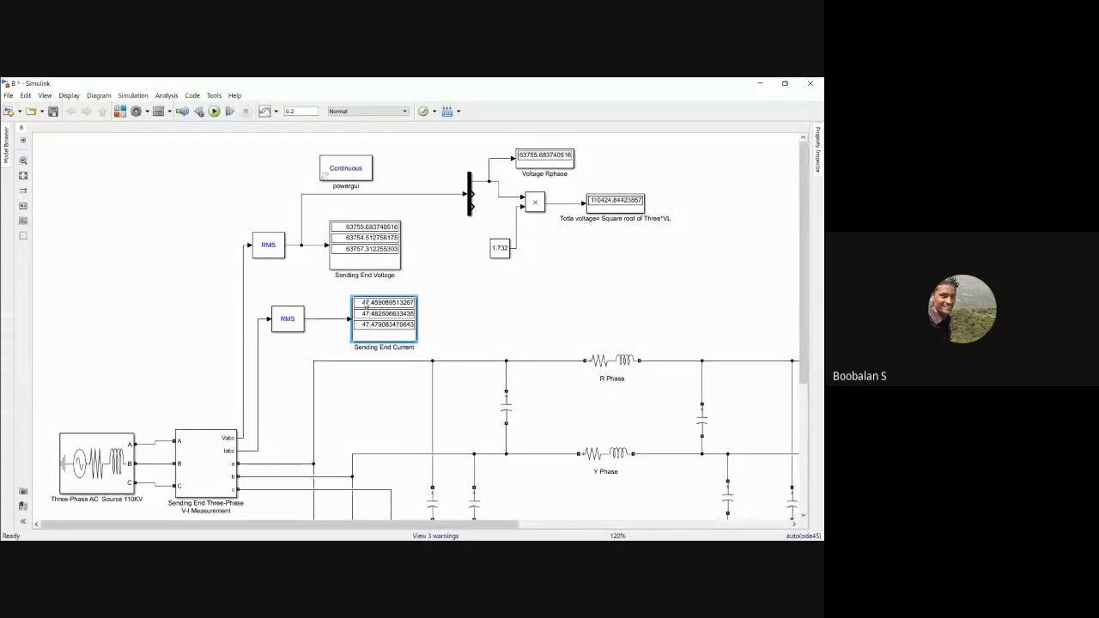
- Check the parameters of the Three-Phase Series RLC Load at the receiving end
left_click_drag(415, 524, 643, 536)
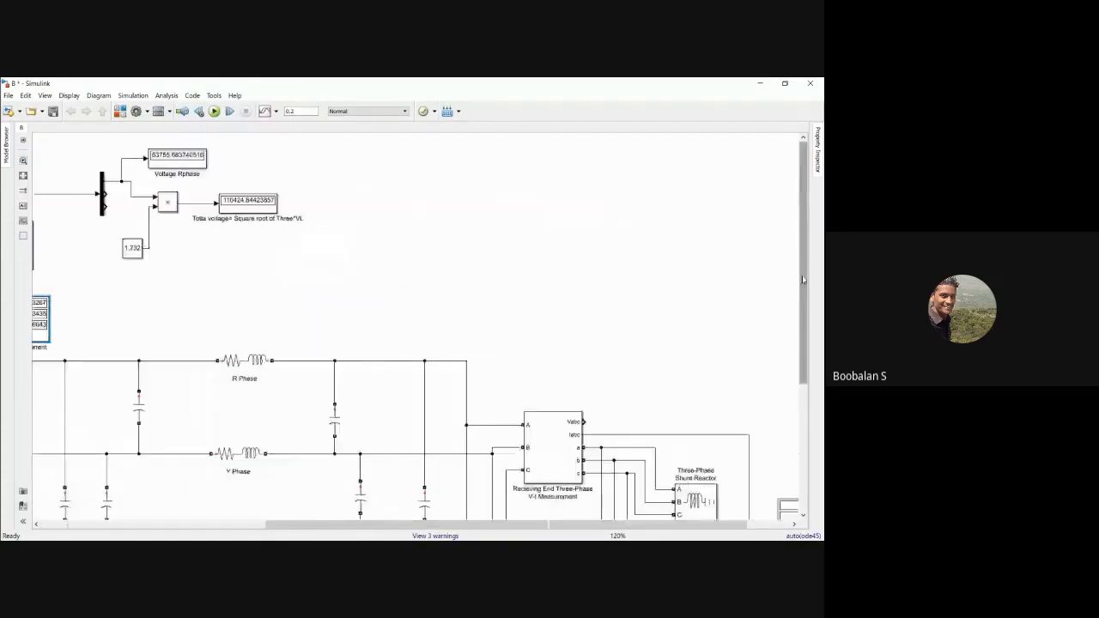
left_click_drag(804, 287, 804, 409)
double_click(614, 342)
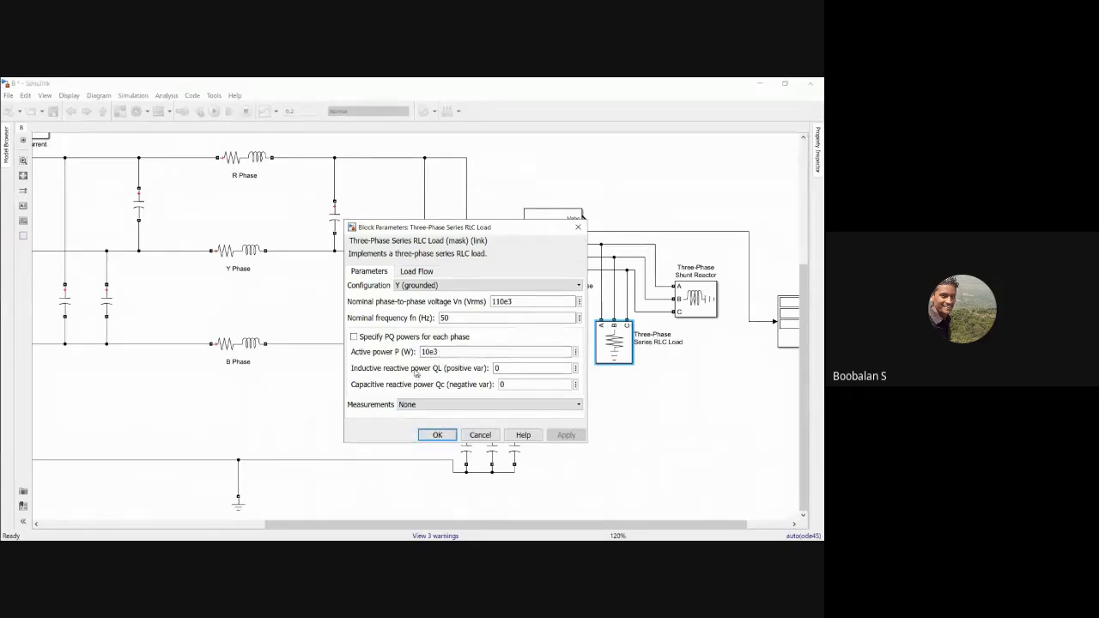
left_click(436, 436)
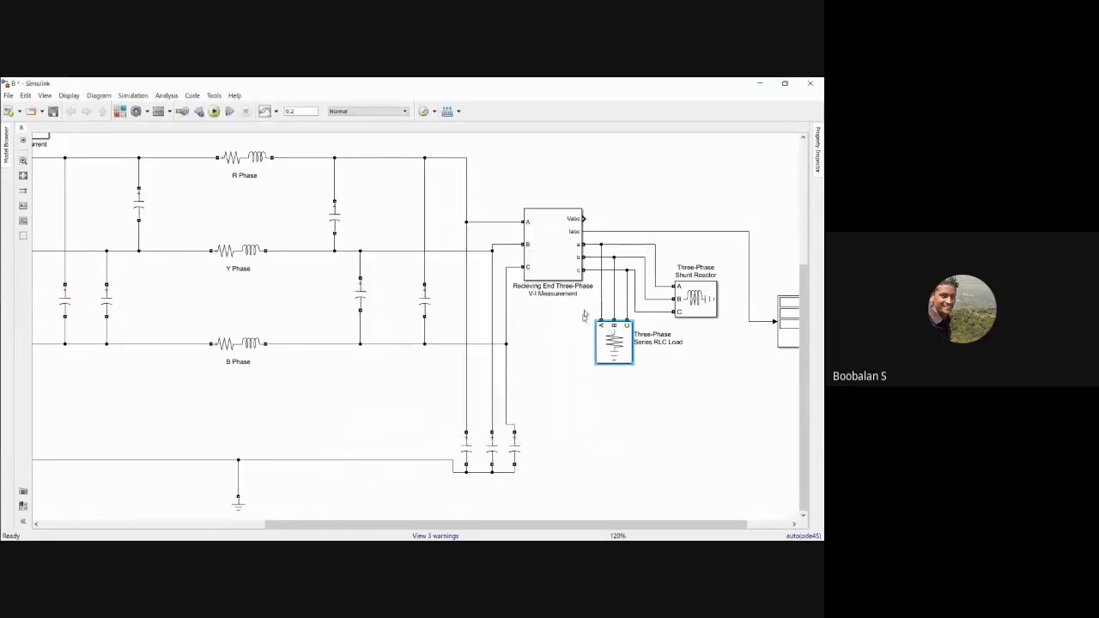
- Move the Sending End Current display closer to its RMS block, directly below the Sending End Voltage display
left_click_drag(471, 525, 233, 508)
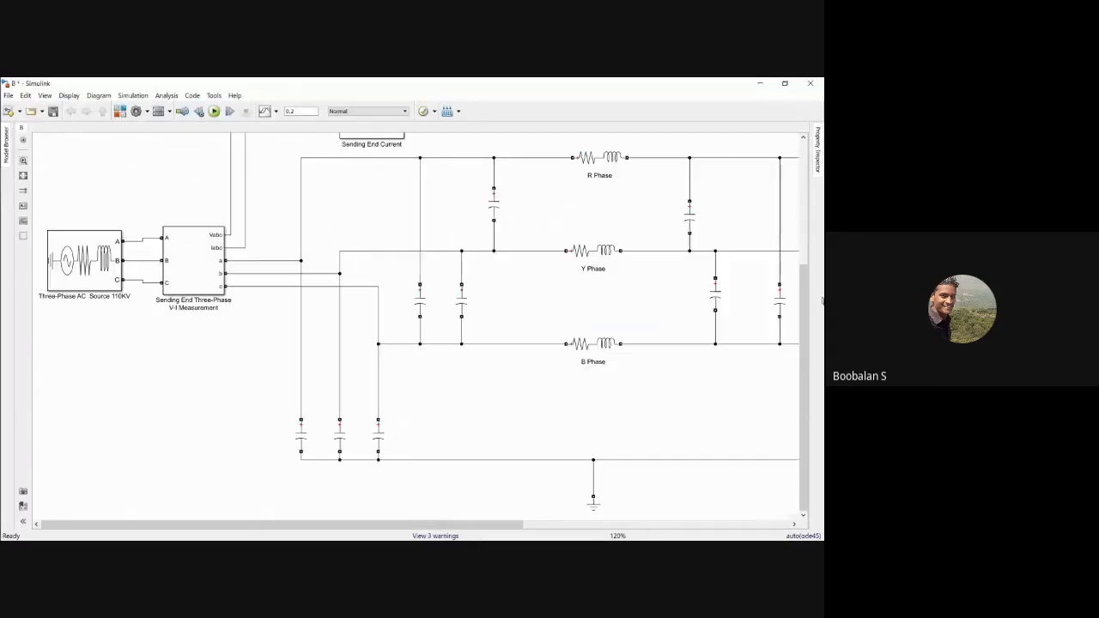
left_click_drag(808, 310, 804, 183)
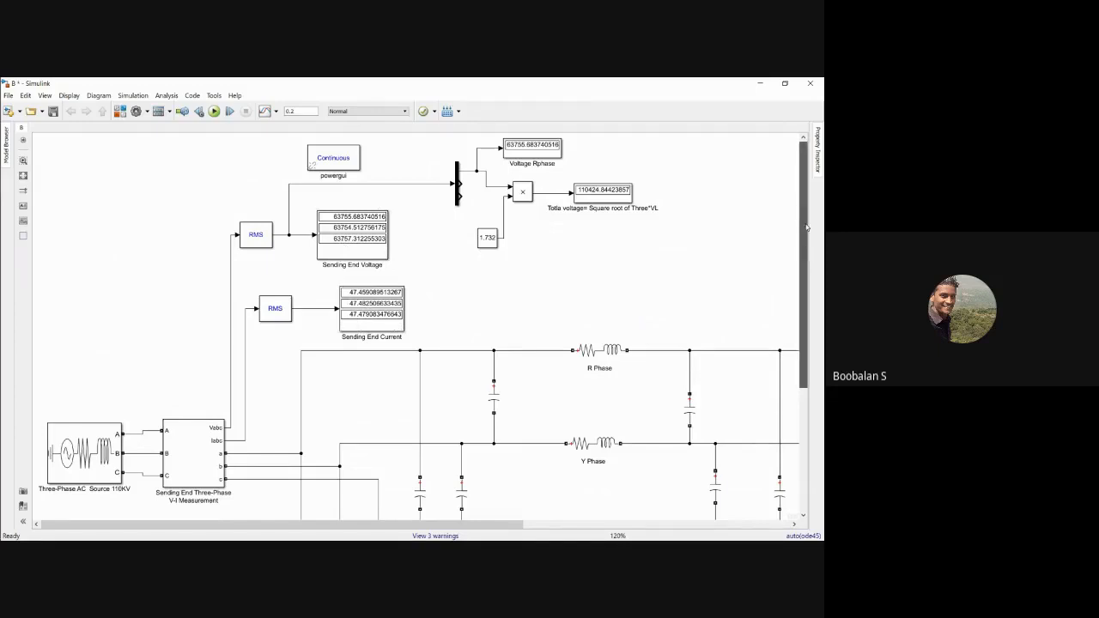
left_click_drag(378, 311, 359, 311)
left_click(416, 307)
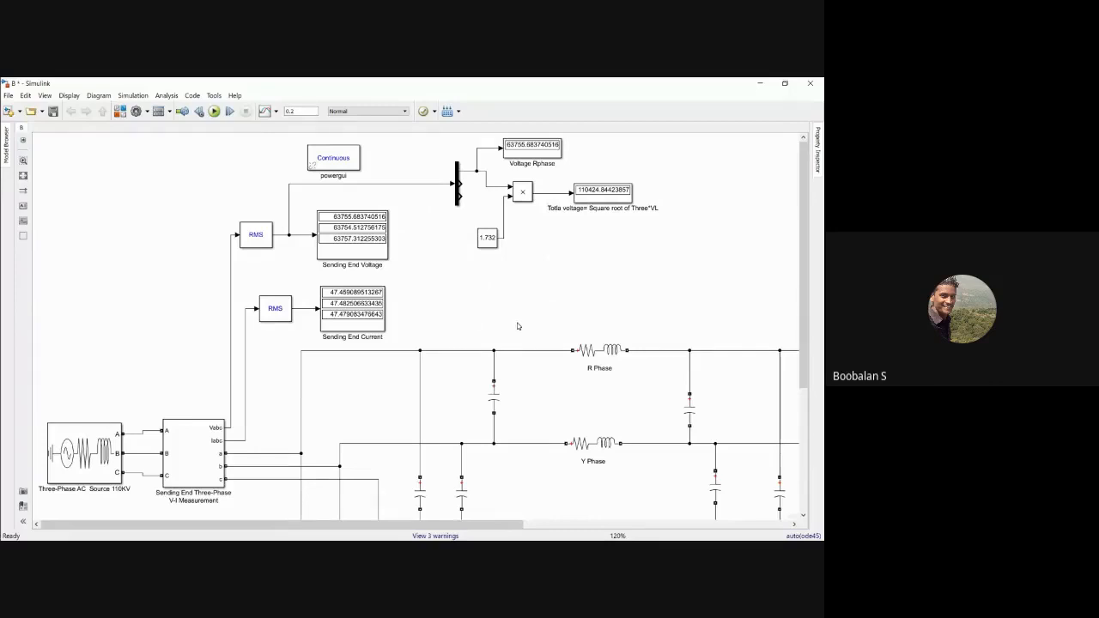
- Browse the block library to Simscape > Electrical > Specialized Power Systems > Fundamental Blocks > Measurements > Additional Measurements
left_click(121, 113)
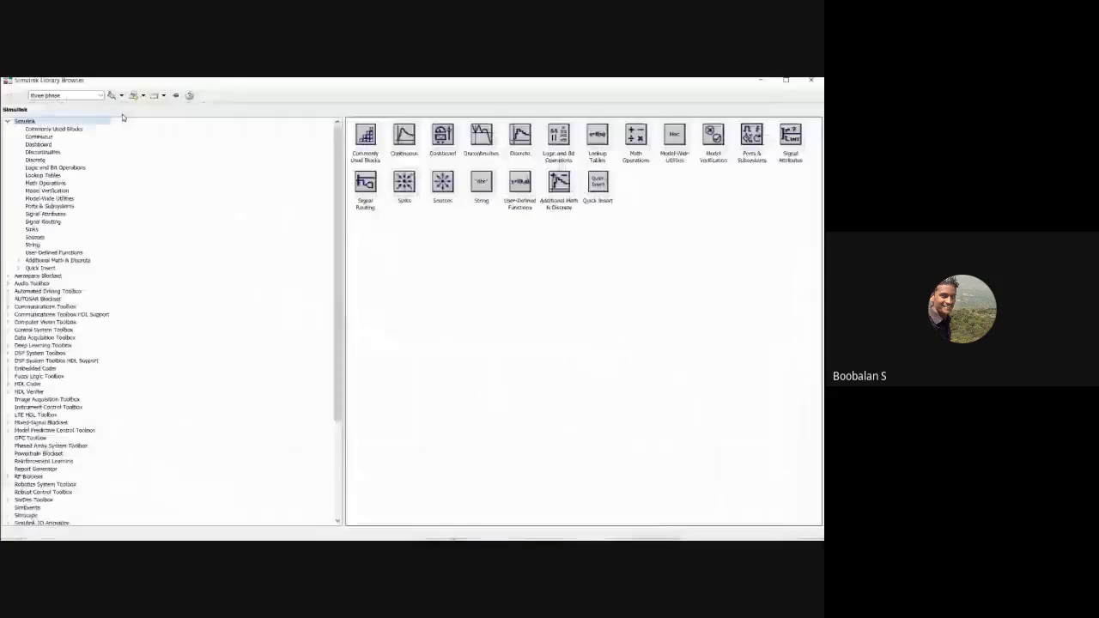
scroll(292, 275, "down", 5)
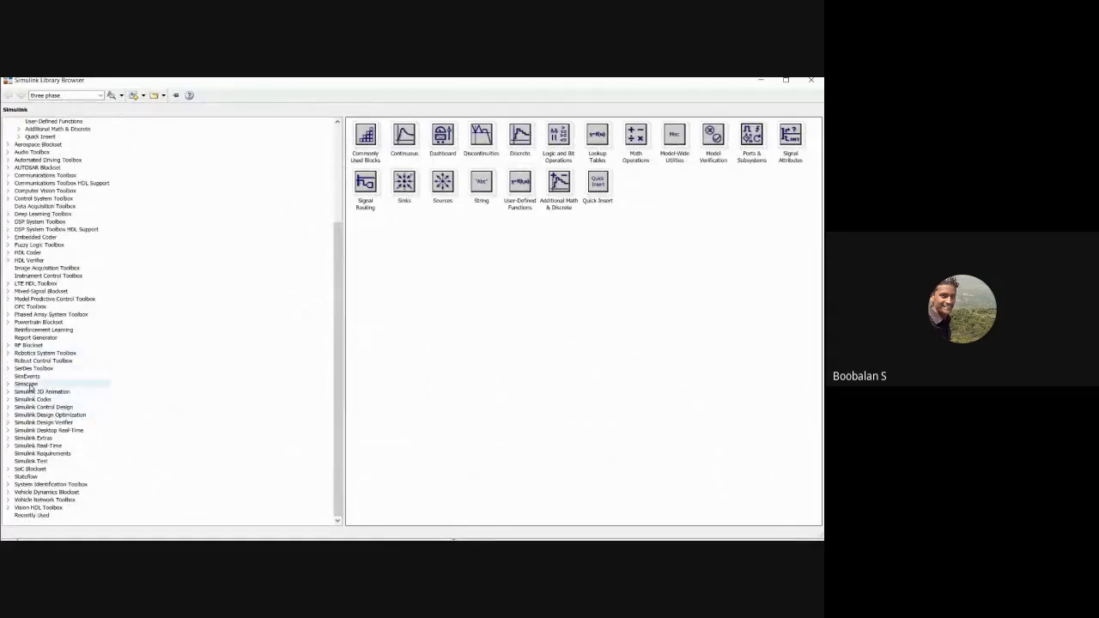
left_click(10, 386)
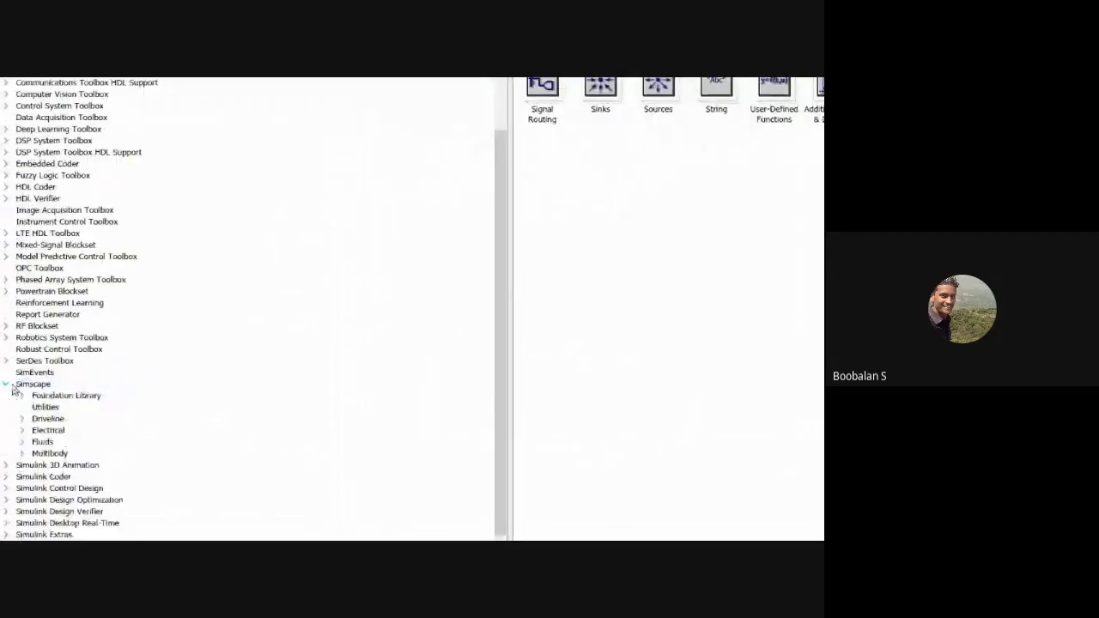
left_click(48, 430)
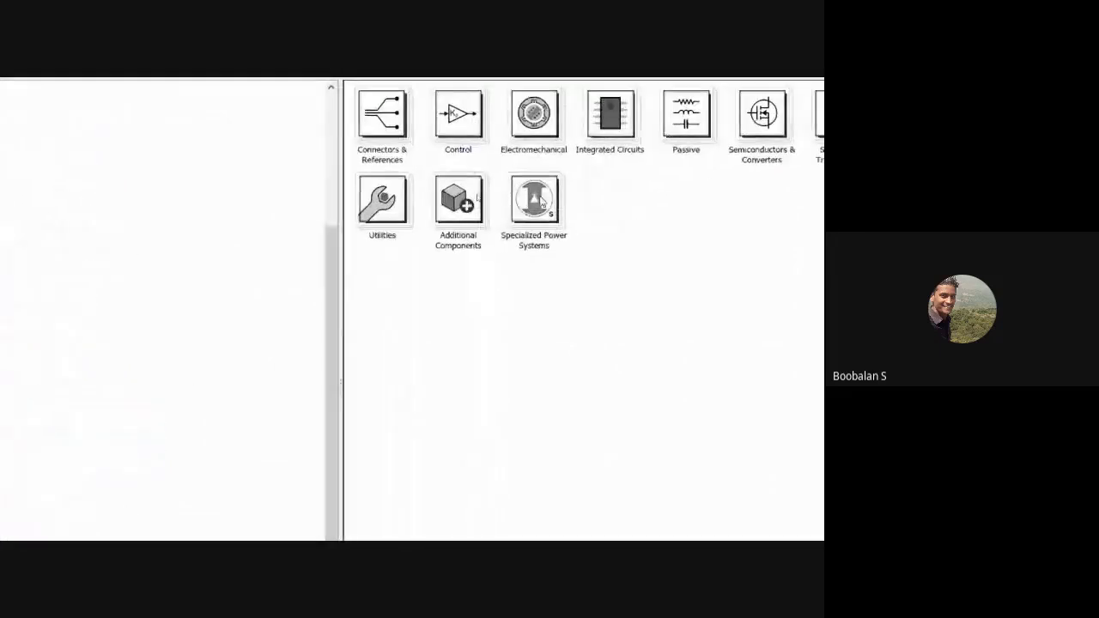
double_click(535, 200)
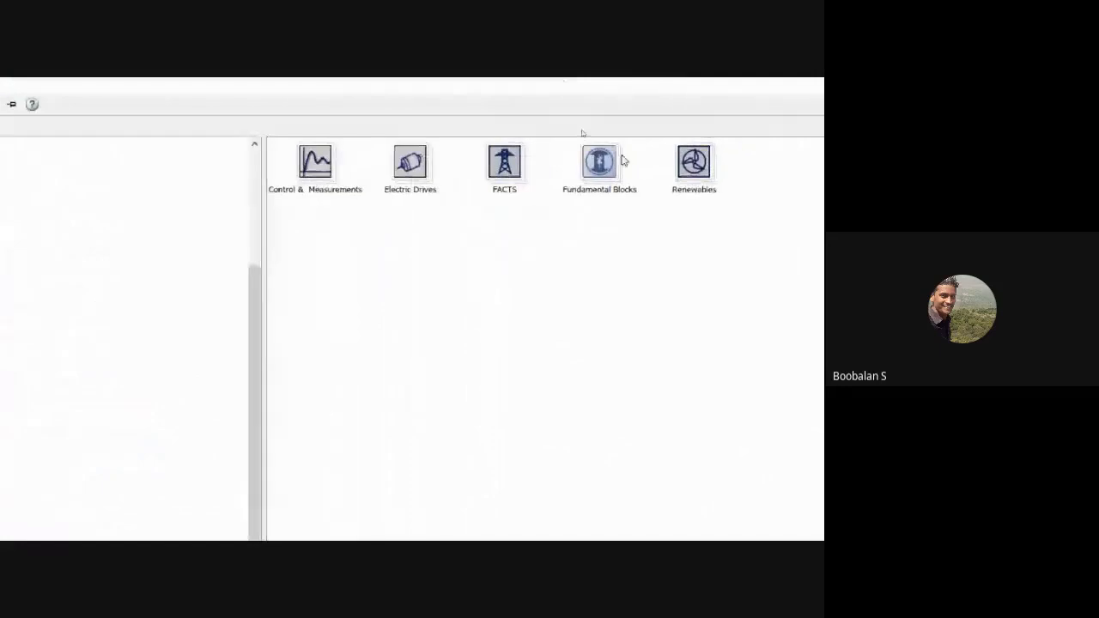
double_click(598, 163)
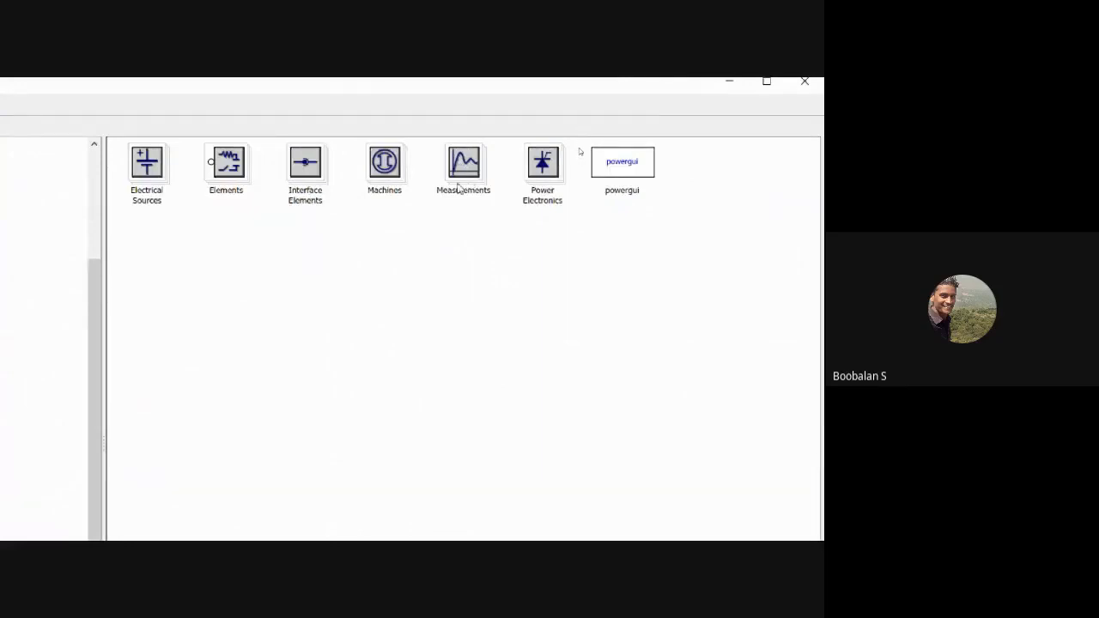
double_click(458, 188)
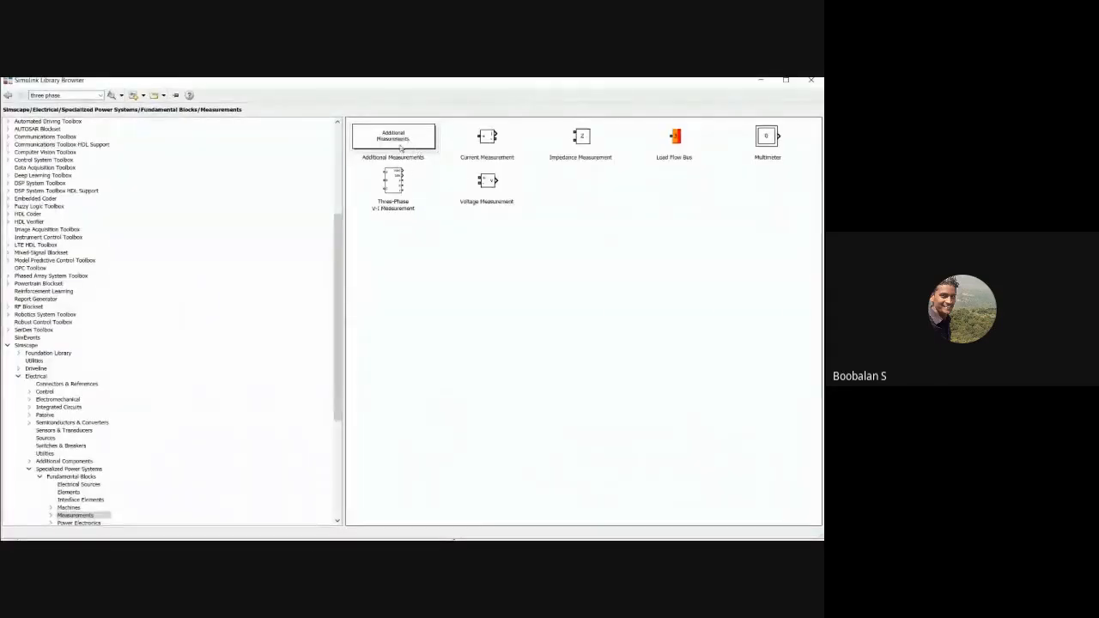
double_click(401, 148)
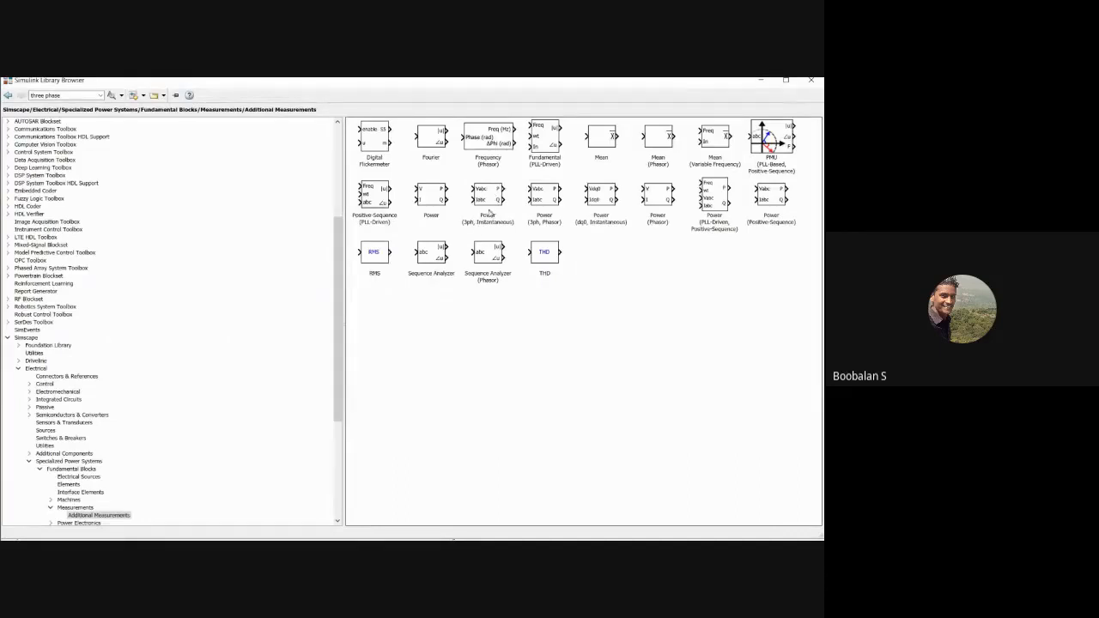
- Add the Power (3ph, Instantaneous) block from the Additional Measurements library to model B and return to the model
left_click(490, 196)
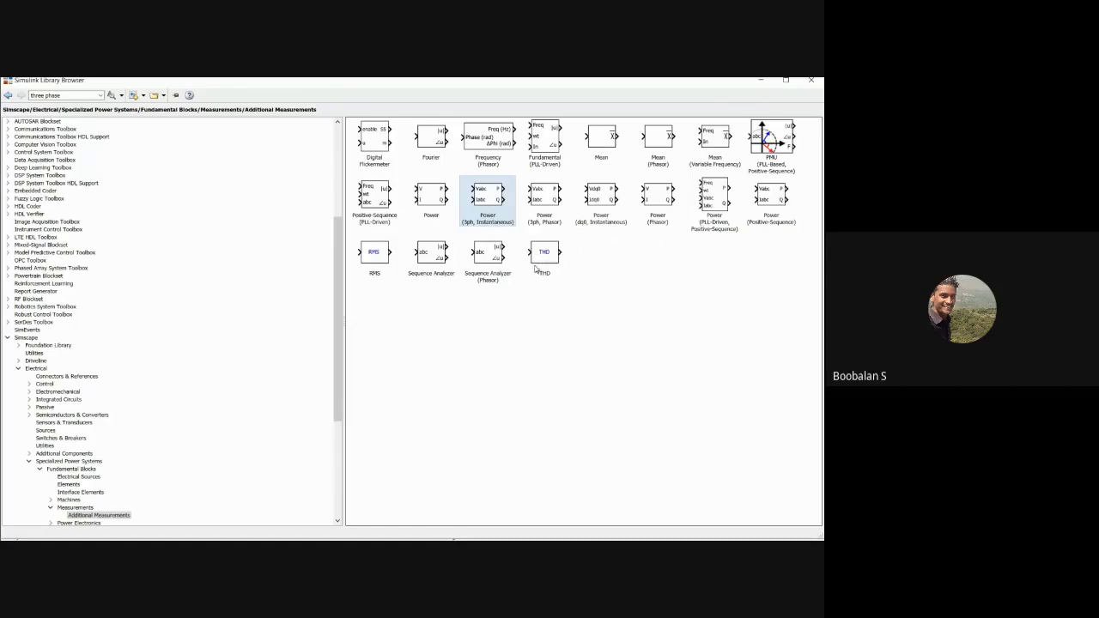
right_click(487, 197)
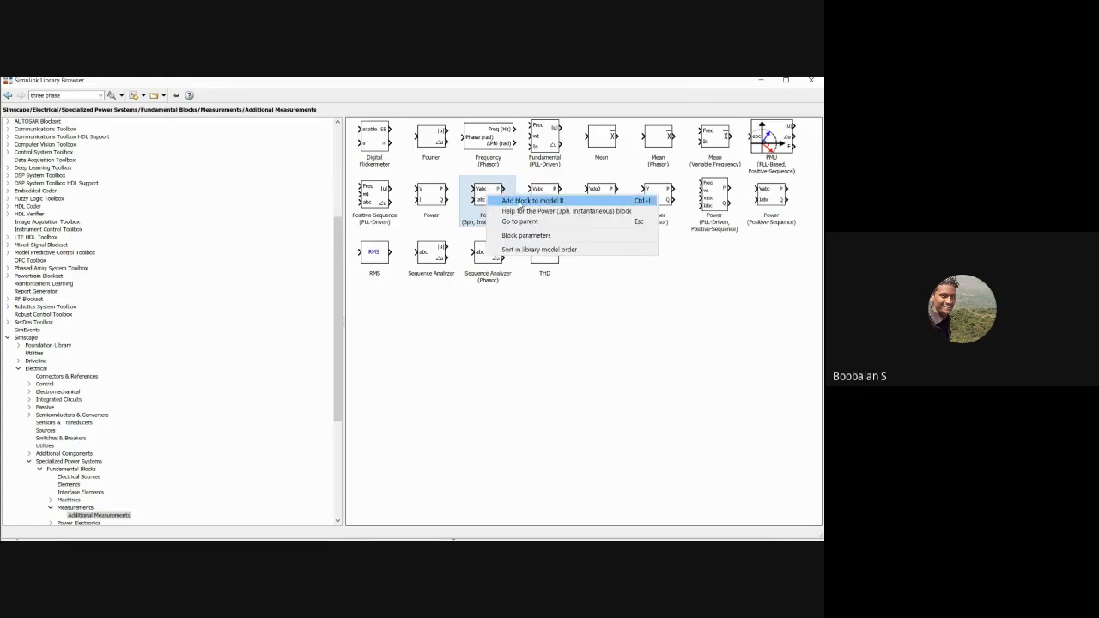
left_click(475, 317)
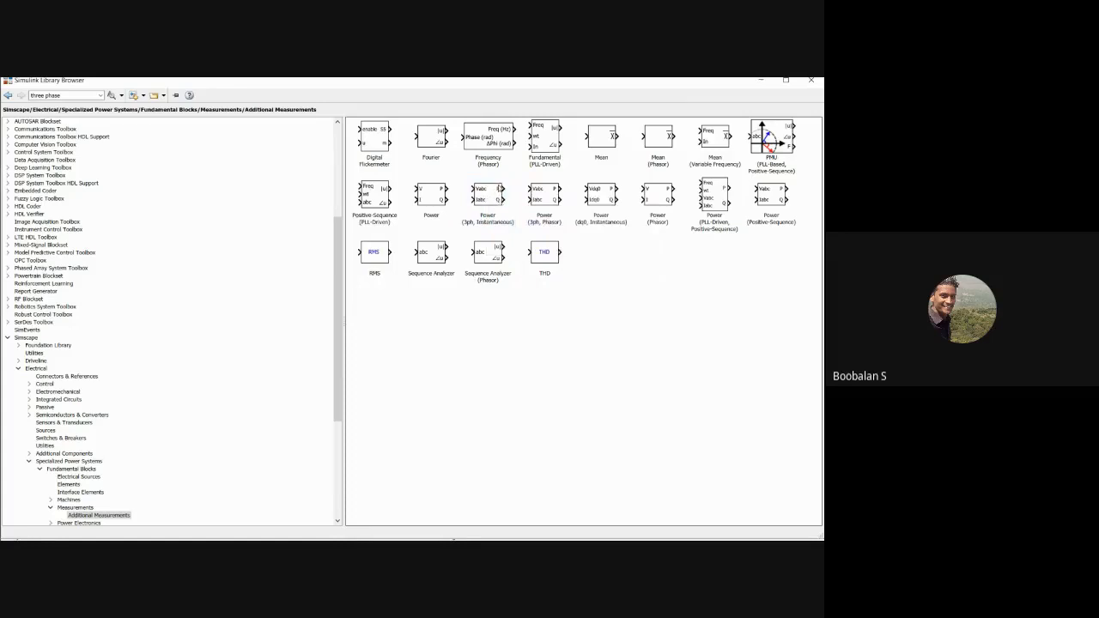
right_click(488, 194)
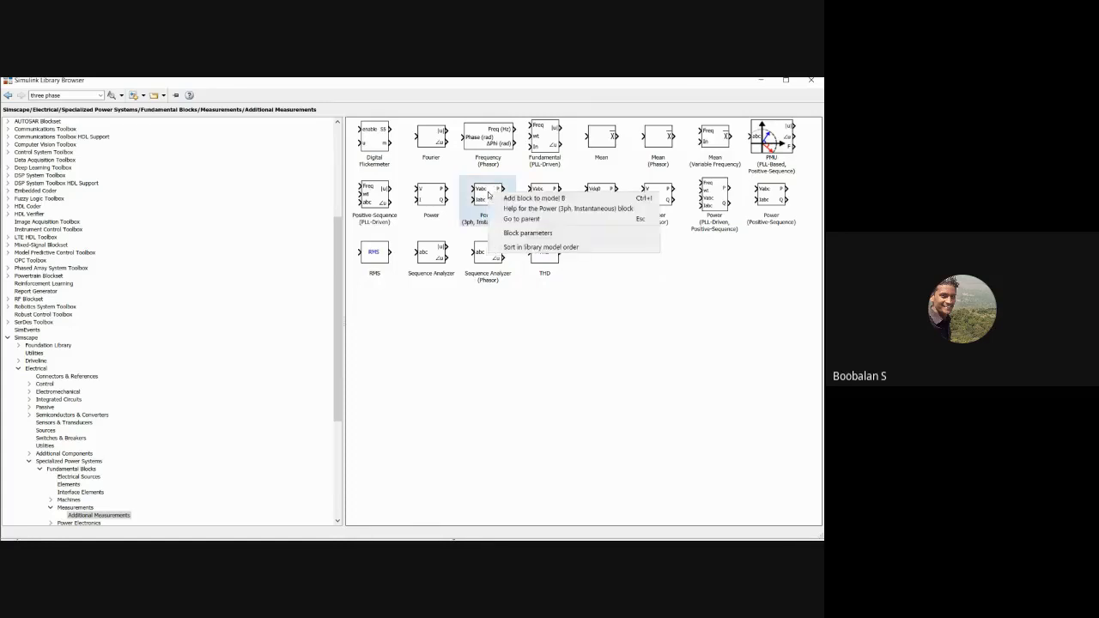
left_click(511, 199)
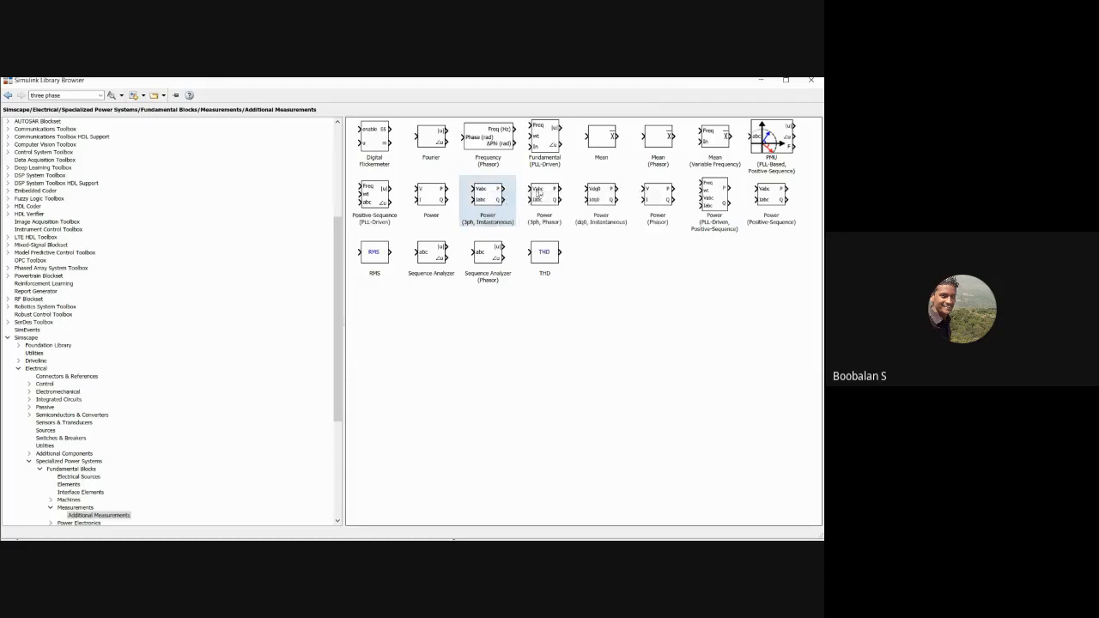
left_click(760, 80)
- Move the Power (3ph, Instantaneous) block into the free space above the powergui block
left_click_drag(418, 329, 421, 265)
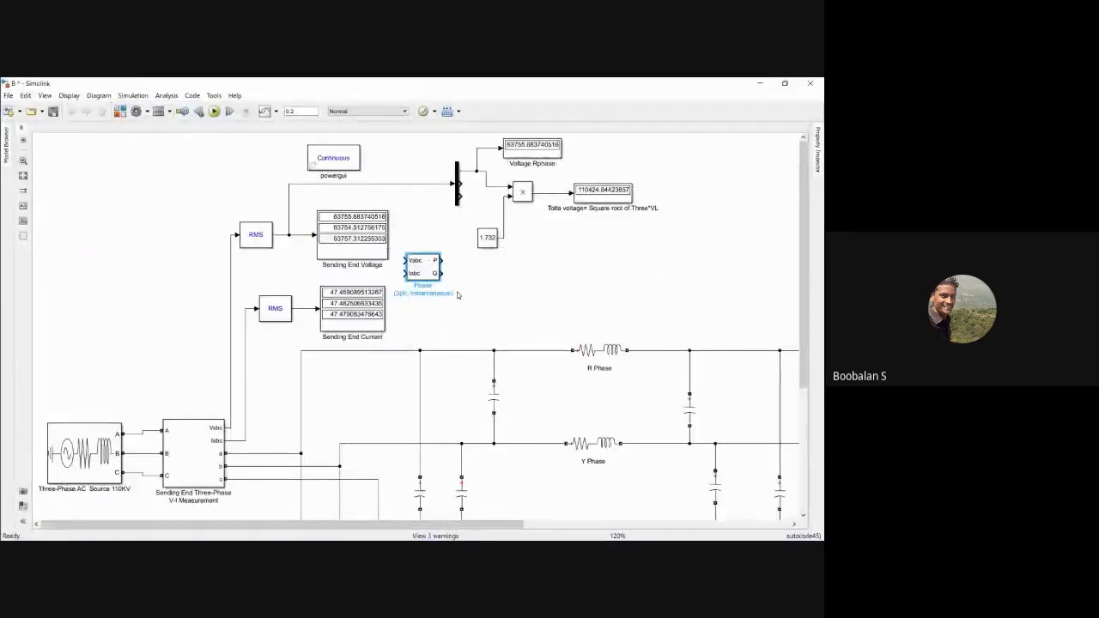
left_click(456, 294)
left_click(458, 295)
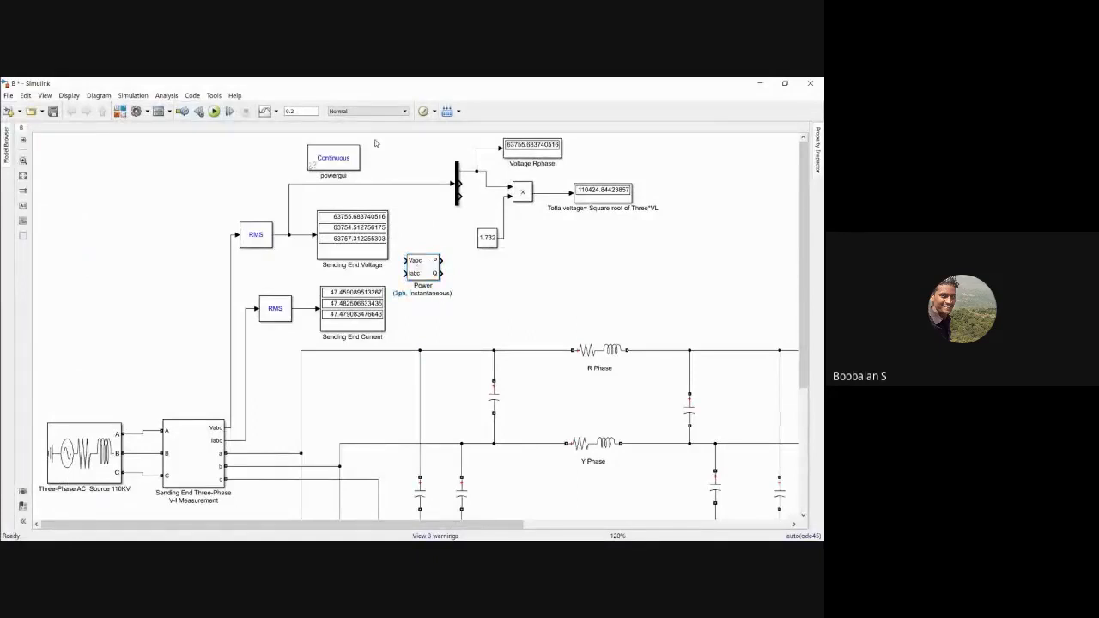
left_click_drag(414, 267, 329, 258)
left_click(232, 326)
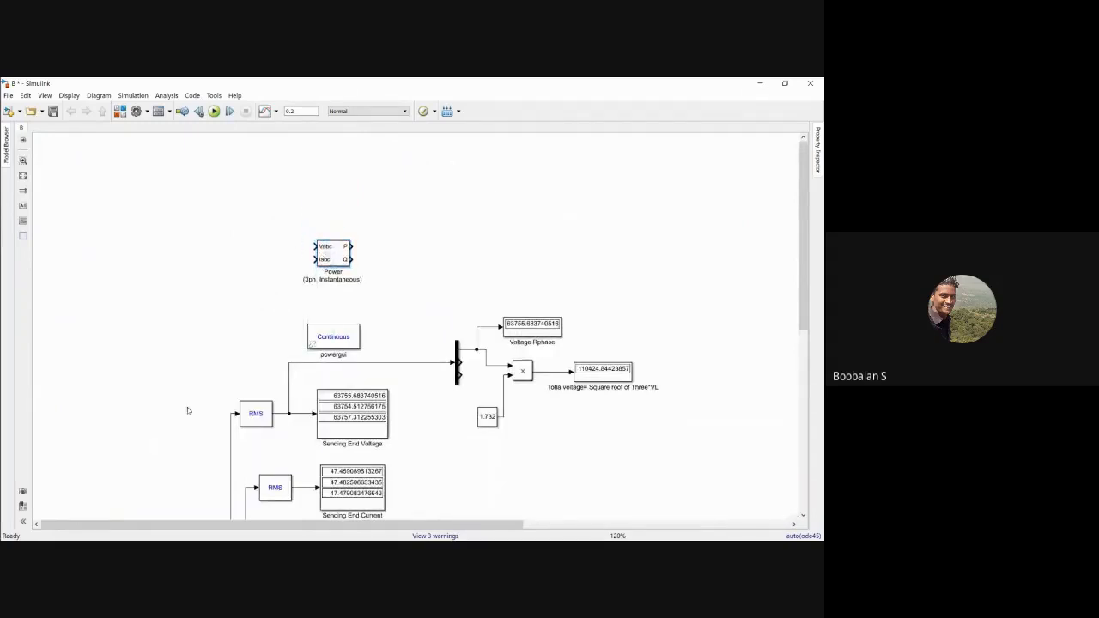
- Connect the Power block's Vabc input to the voltage RMS output and its Iabc input to the current RMS output
left_click_drag(805, 241, 804, 281)
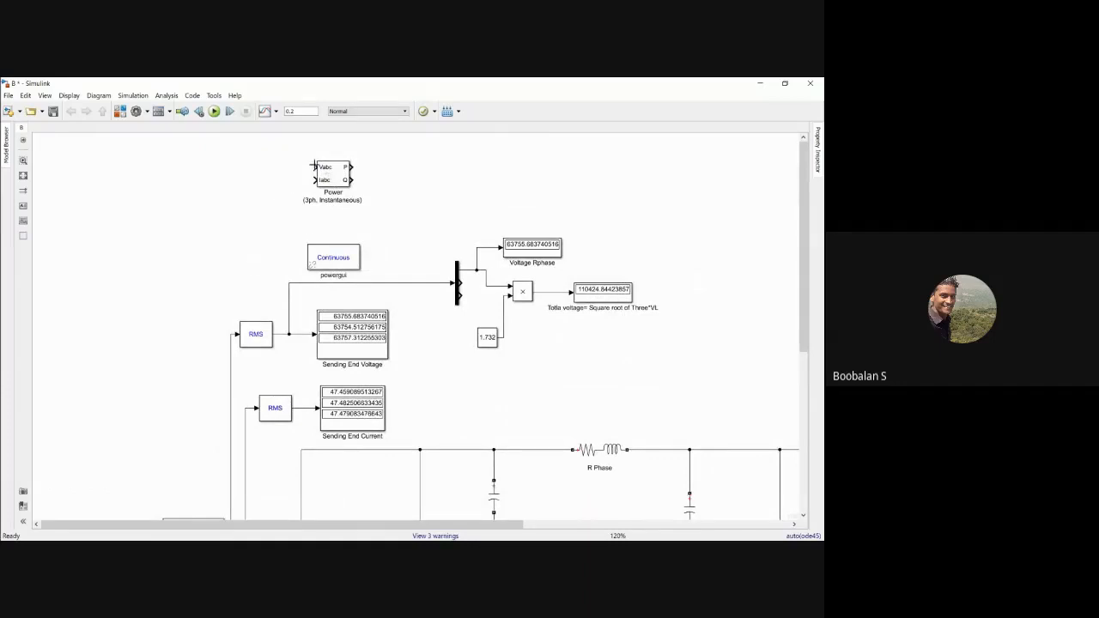
left_click_drag(289, 167, 279, 333)
left_click_drag(315, 180, 300, 409)
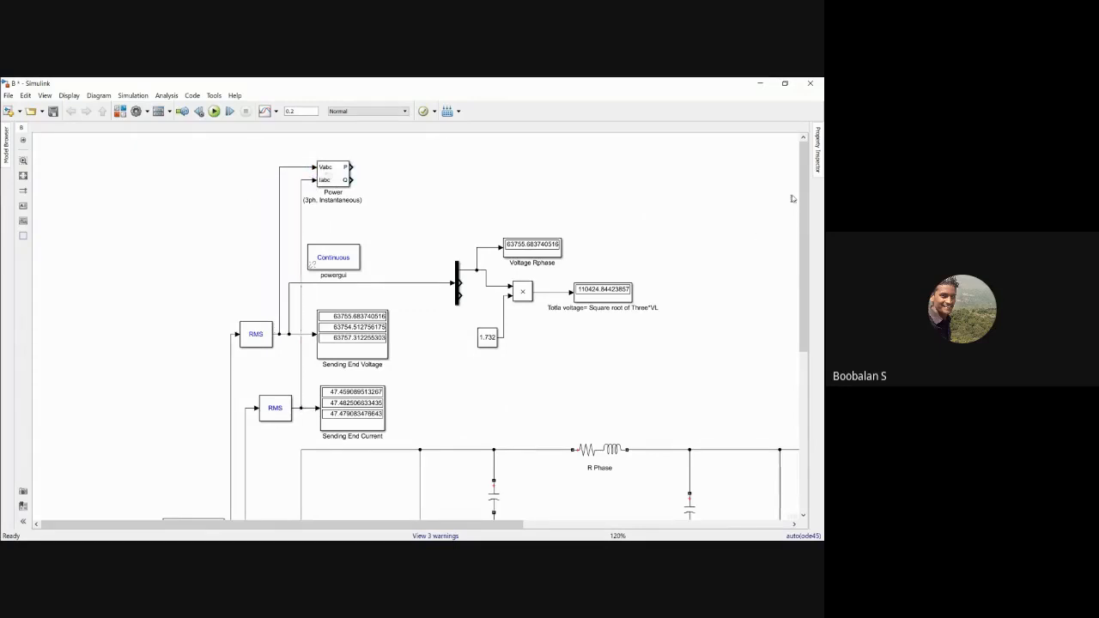
- Add a Display block beside the Power block and name it Sending End Real Power
left_click_drag(805, 184, 806, 228)
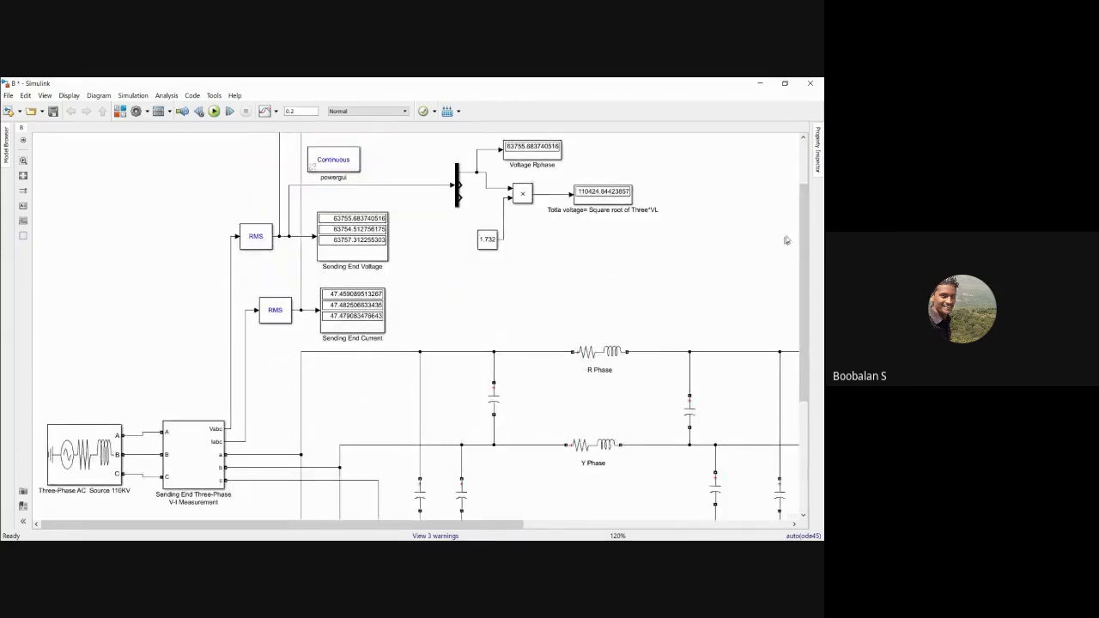
left_click_drag(807, 208, 808, 165)
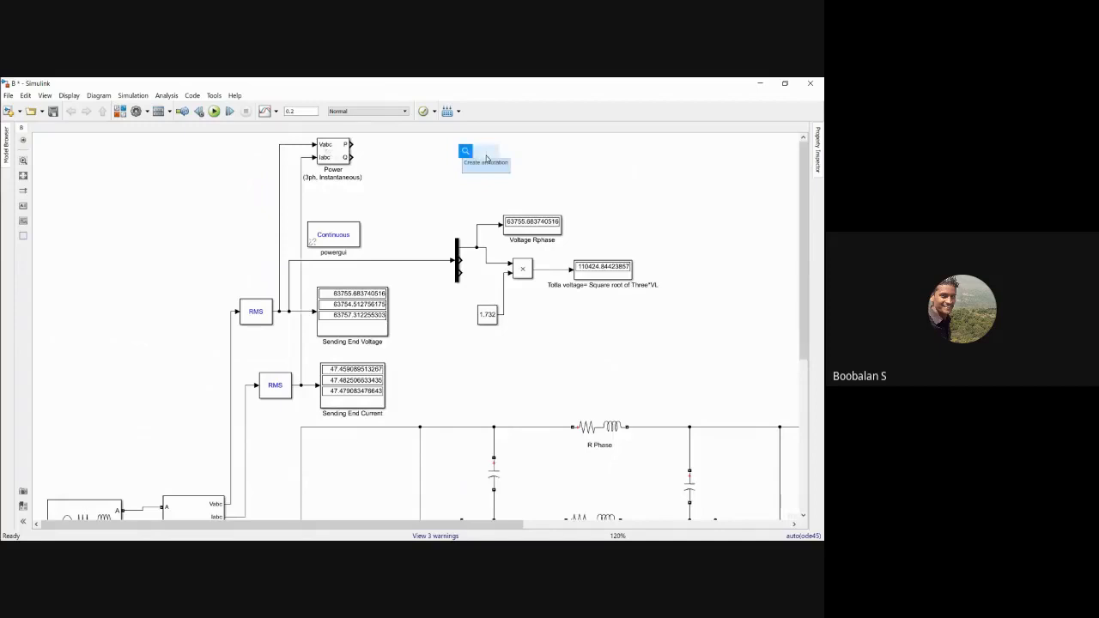
left_click(487, 155)
type("displ")
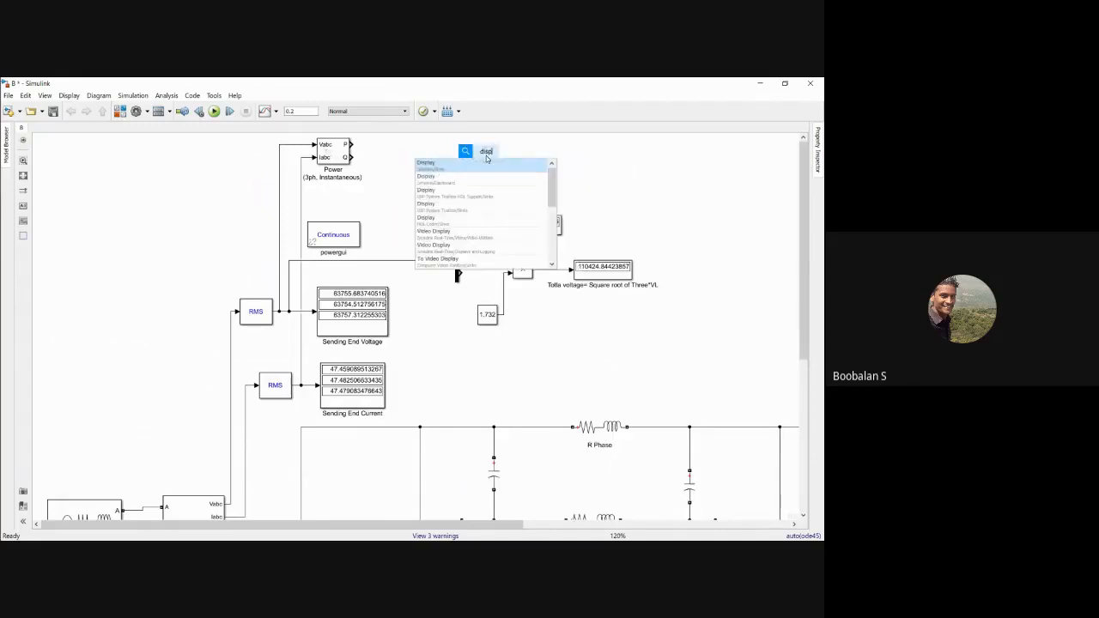
left_click(487, 167)
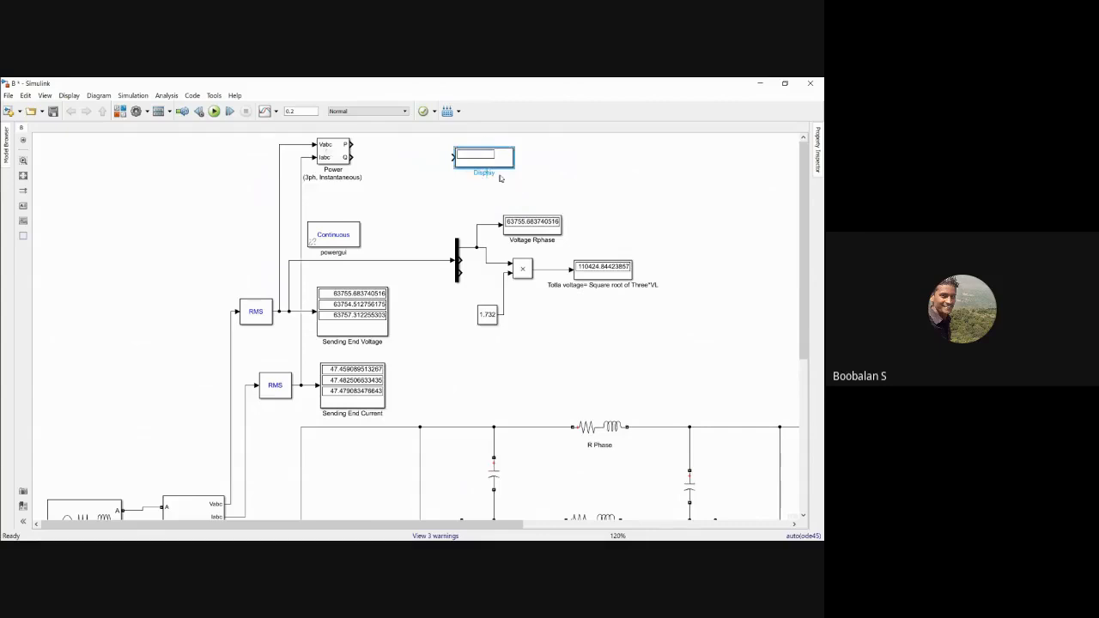
double_click(498, 175)
type("R")
key("BackSpace")
type("Sending")
type("g")
type(" End Real")
type(" Power")
left_click(463, 197)
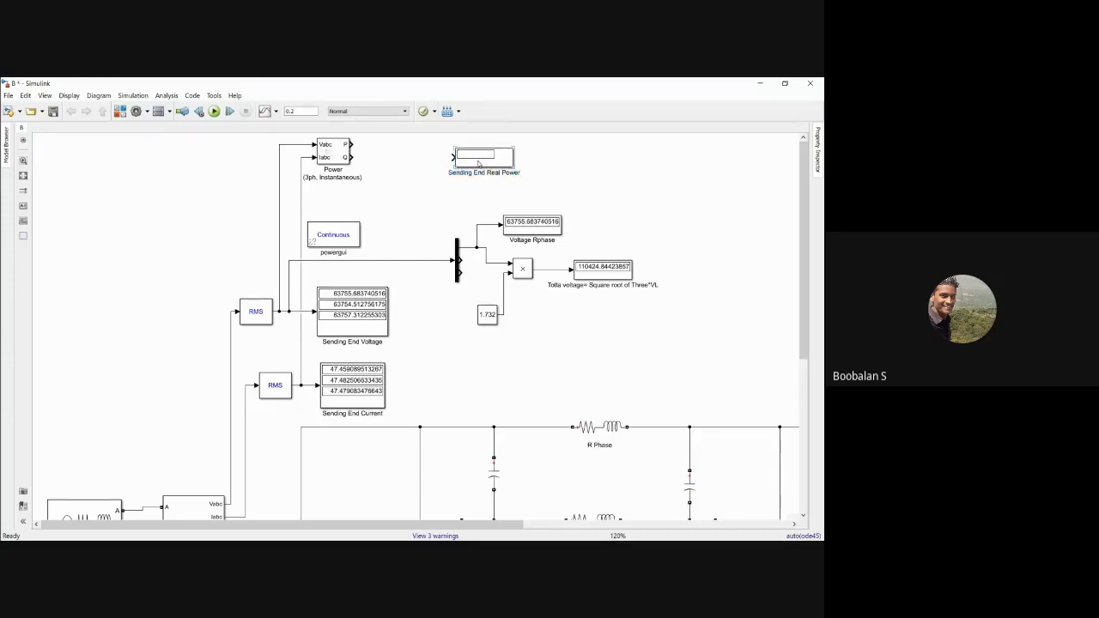
- Move the Sending End Real Power display slightly above the Power block's level and set its numeric display format to long
left_click_drag(478, 167, 464, 166)
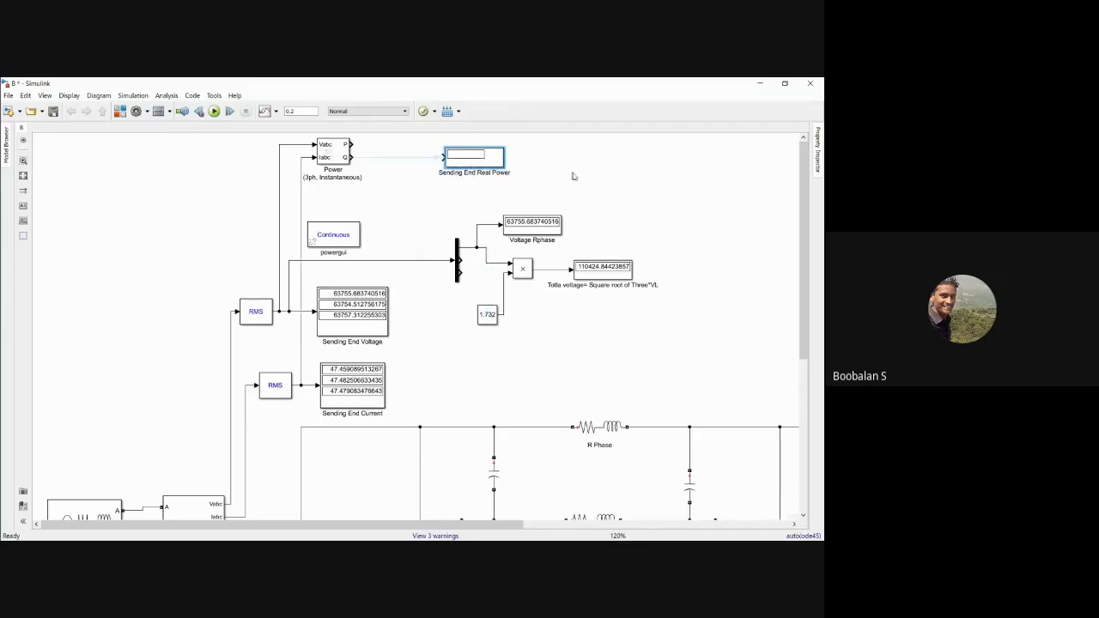
left_click_drag(491, 160, 451, 216)
double_click(452, 216)
left_click(584, 218)
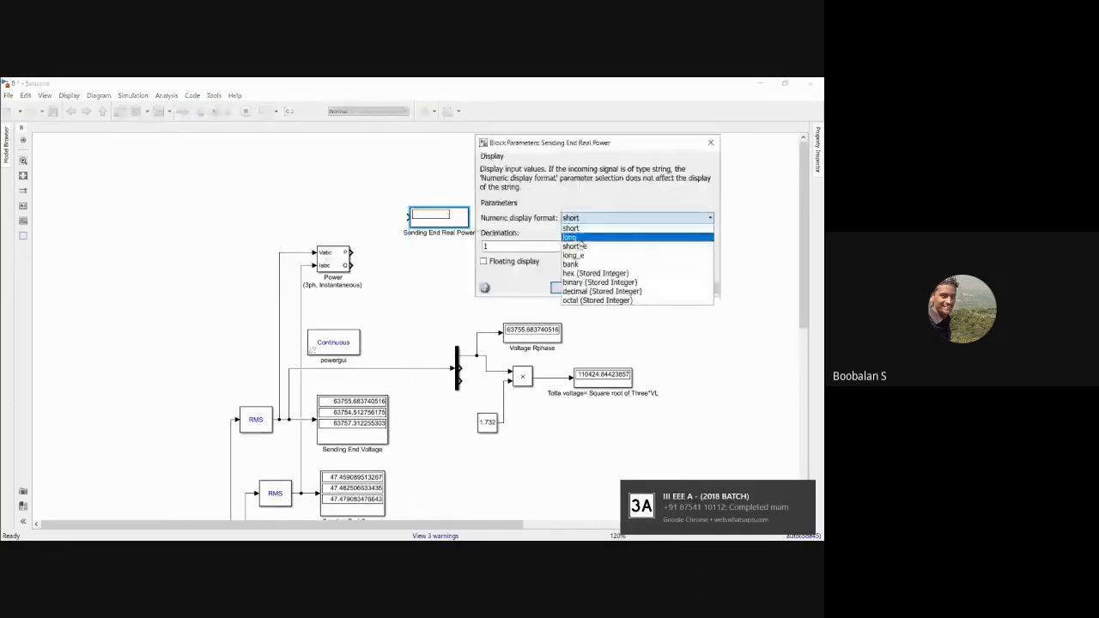
left_click(576, 238)
left_click(567, 287)
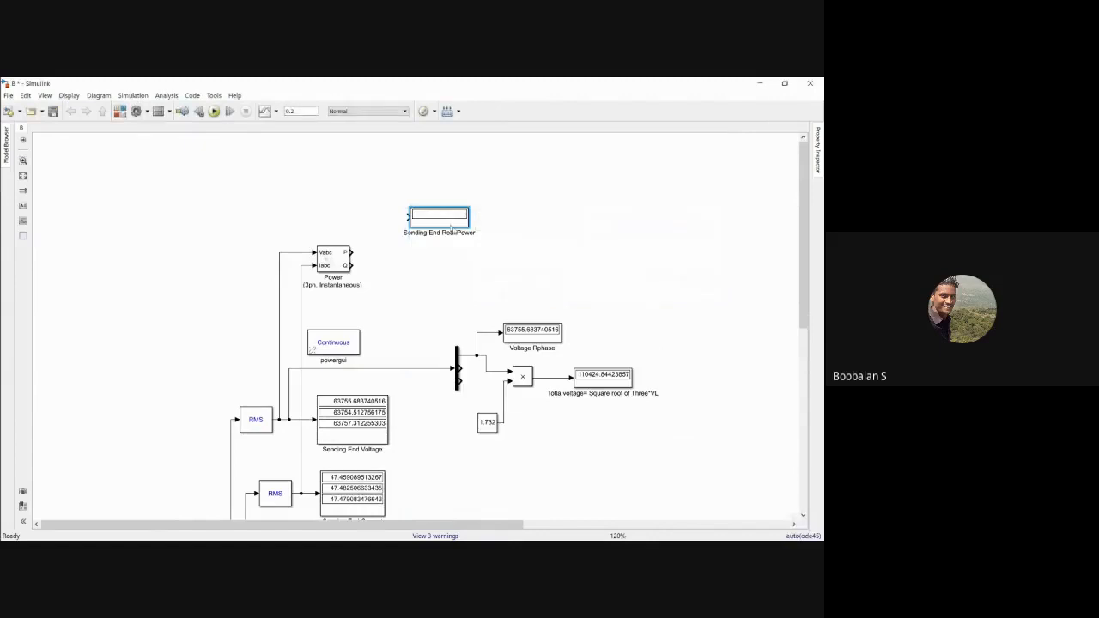
- Duplicate the Sending End Real Power display directly below and rename the copy Sending End Reactive Power
left_click_drag(447, 222, 440, 267)
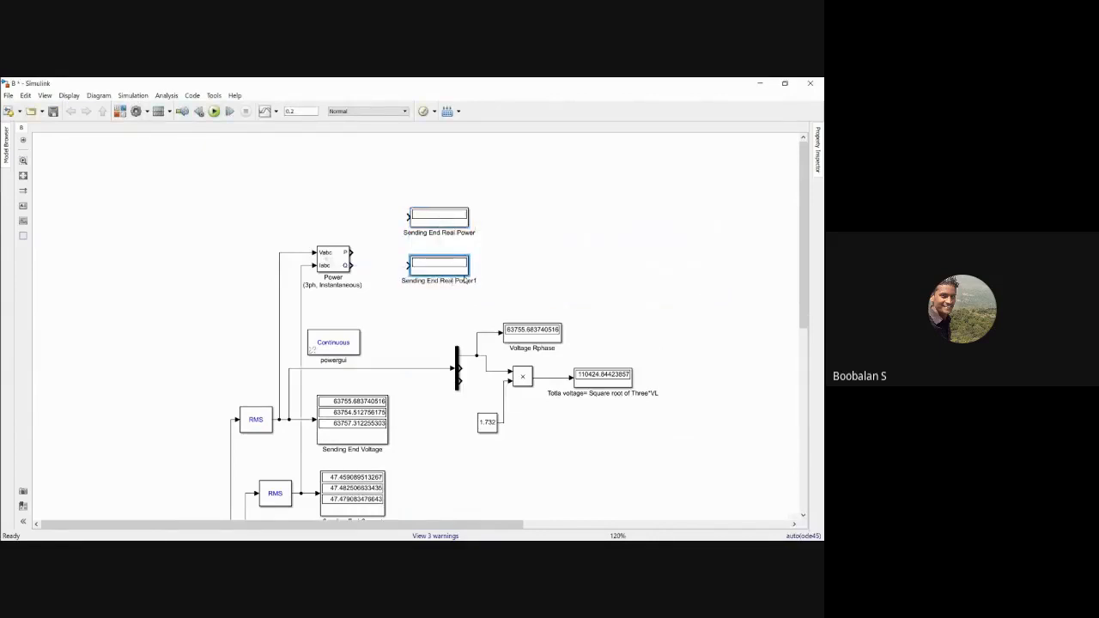
key("BackSpace")
key("BackSpace")
key("BackSpace")
type("active")
key("BackSpace")
left_click(494, 283)
- Connect the Power block's P output to the Sending End Real Power display and its Q output to the Sending End Reactive Power display
mouse_move(353, 266)
left_mouse_down()
mouse_move(408, 266)
mouse_move(366, 243)
mouse_move(408, 217)
left_mouse_up()
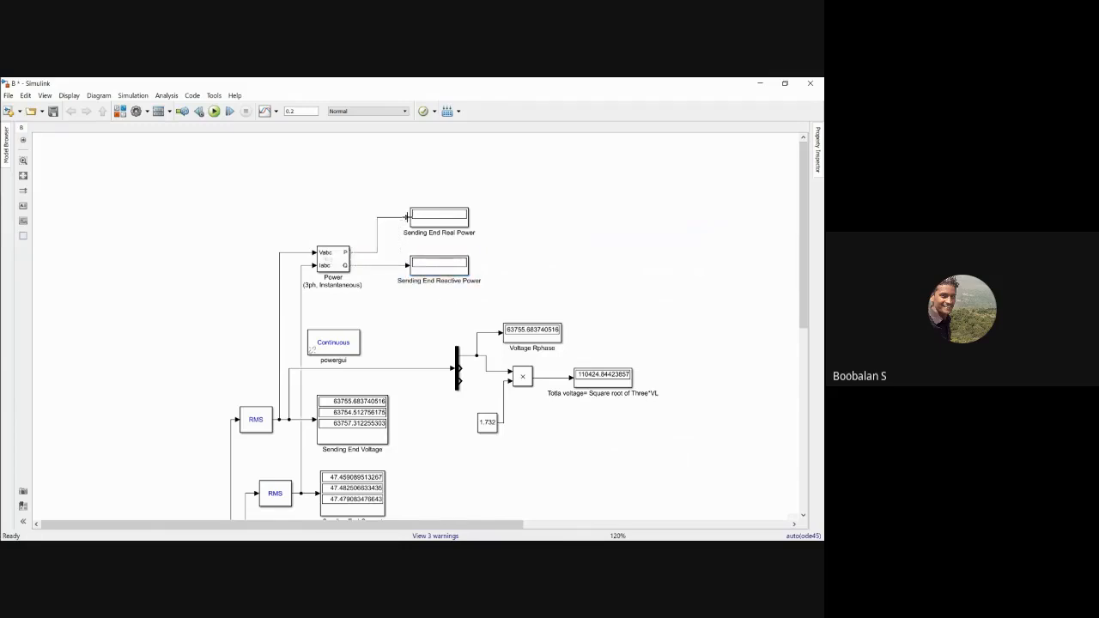
left_click(440, 220)
double_click(440, 221)
left_click(570, 287)
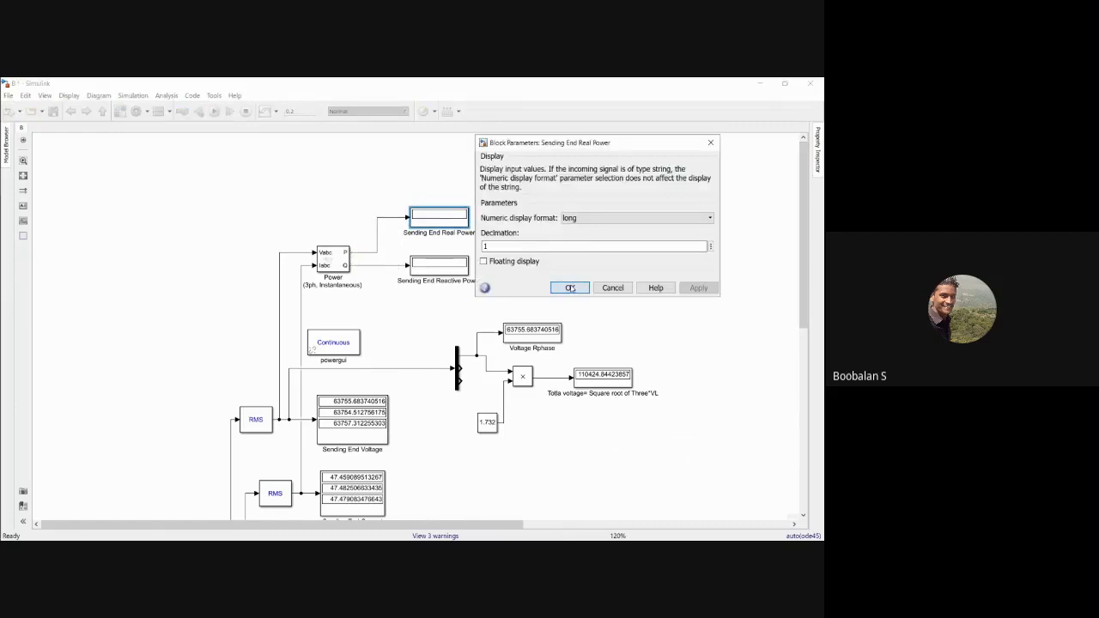
- Enlarge the real and reactive power displays and move the Power block up between them
left_click(455, 272)
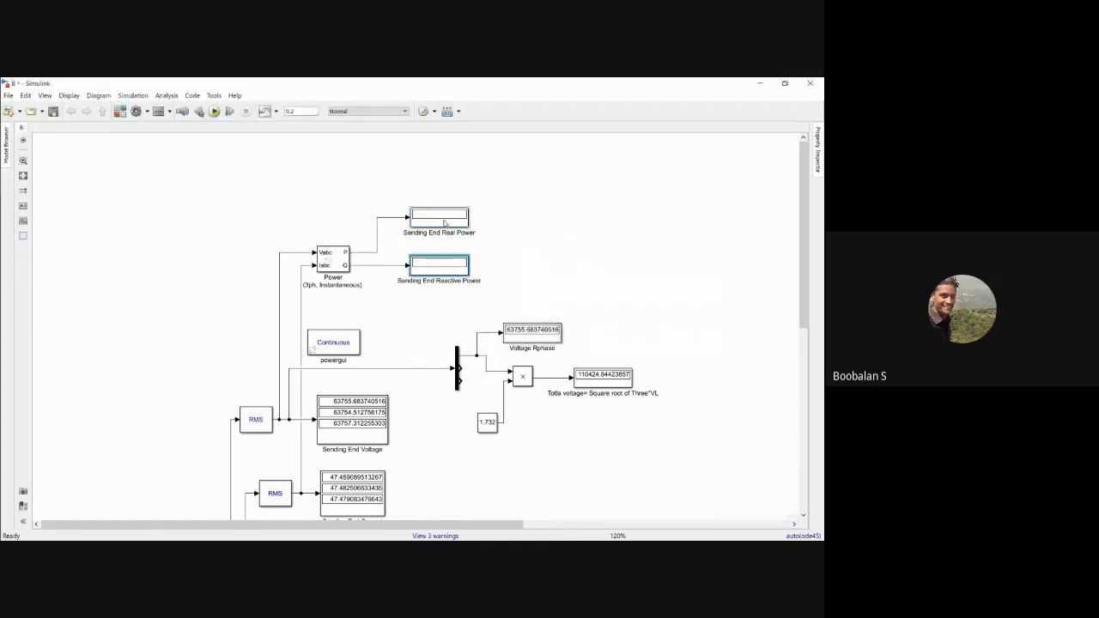
left_click_drag(445, 223, 478, 227)
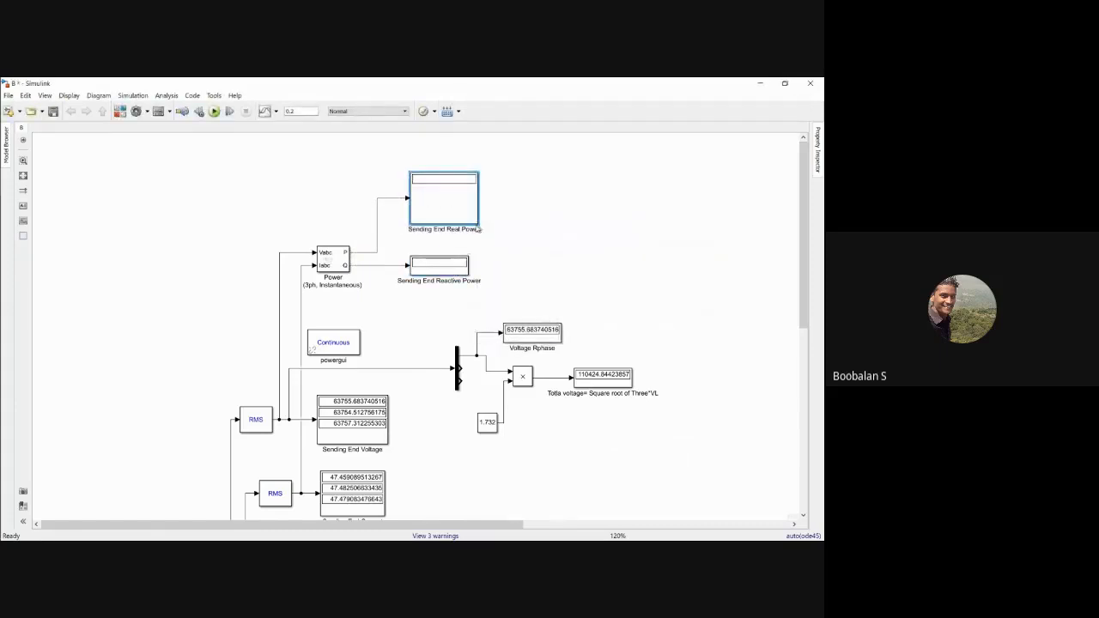
left_click_drag(452, 268, 476, 286)
left_click_drag(324, 257, 324, 233)
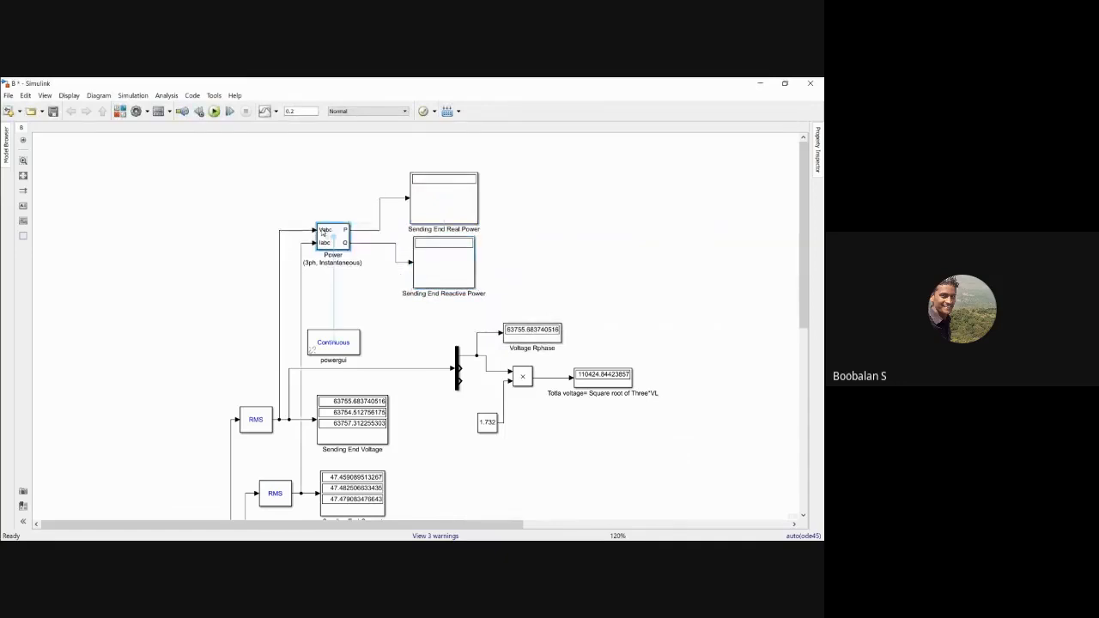
left_click(315, 192)
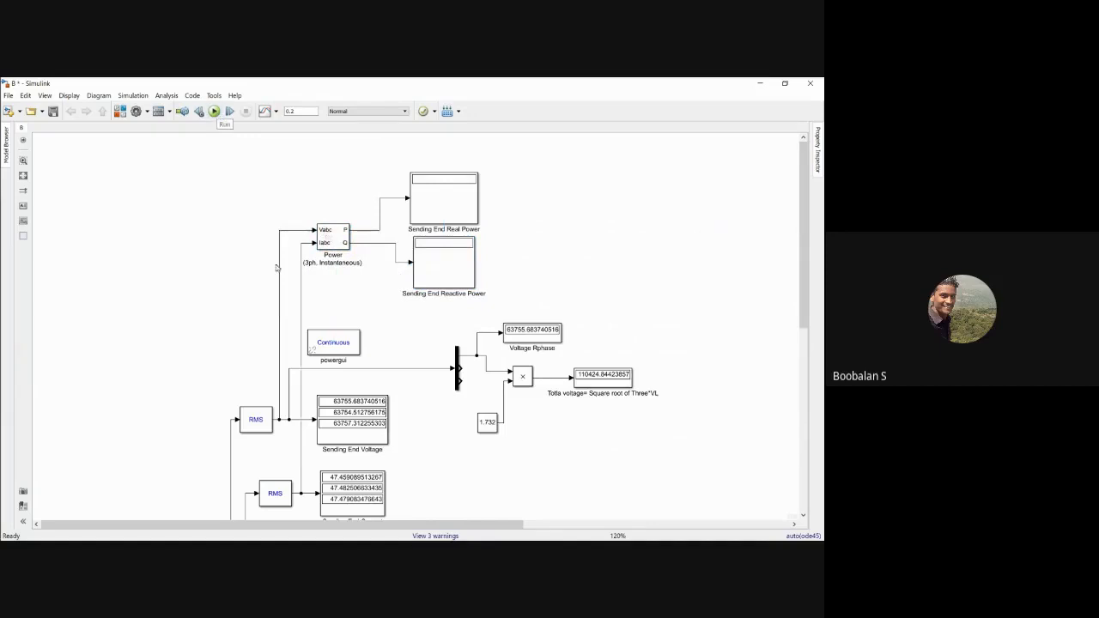
- Run the simulation and review the sending end power, voltage and current displays
left_click(216, 114)
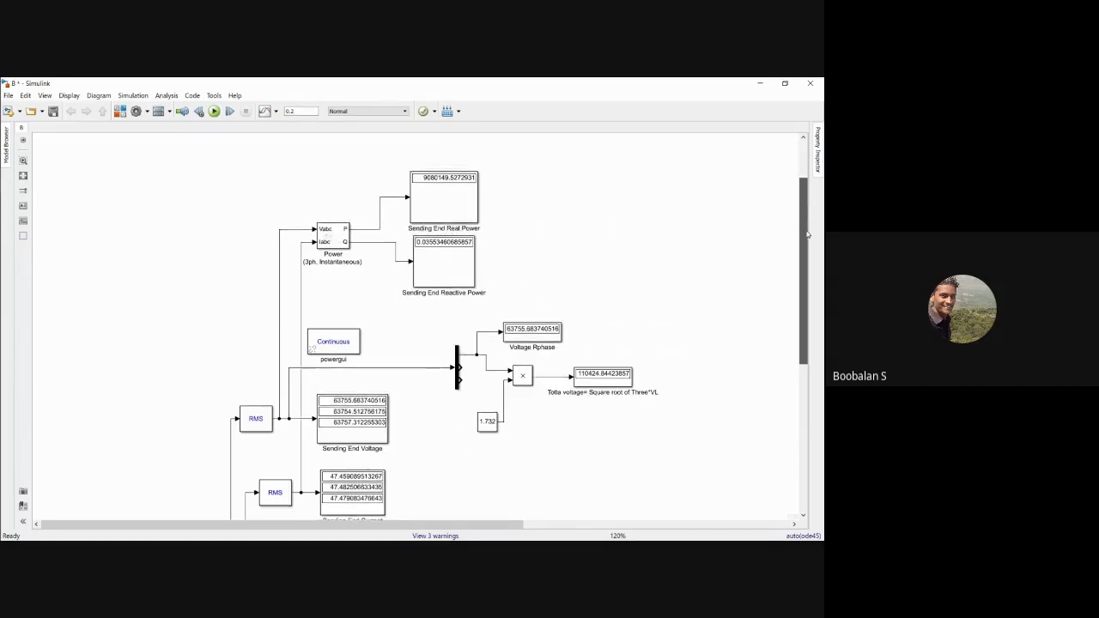
scroll(809, 277, "down", 3)
mouse_move(808, 277)
left_mouse_down()
mouse_move(808, 205)
mouse_move(809, 328)
mouse_move(810, 281)
left_mouse_up()
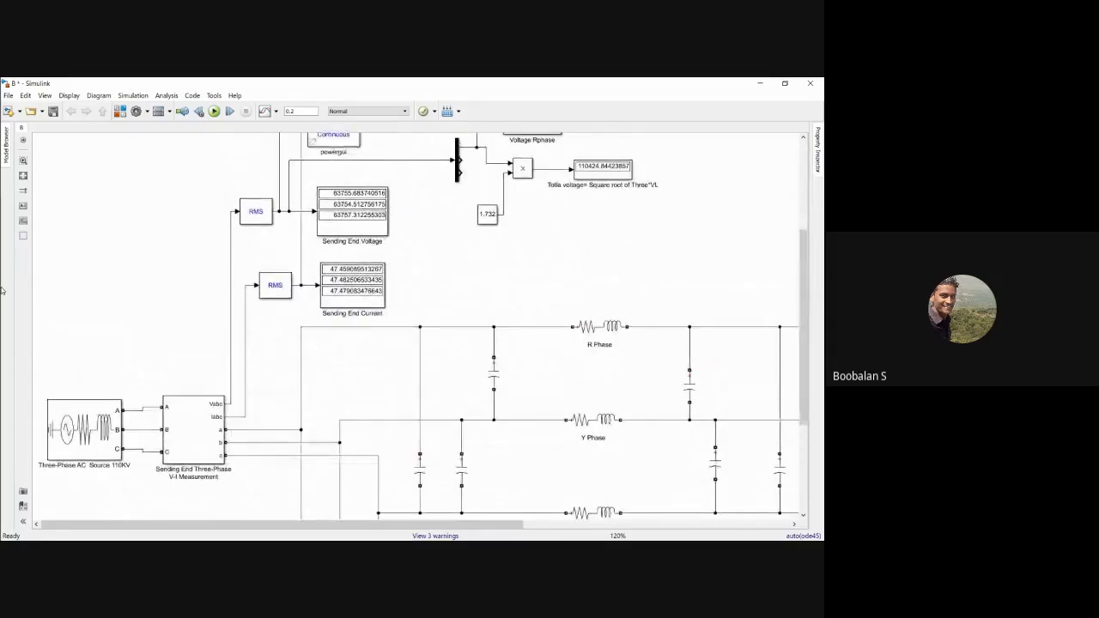
- Examine the transmission line model from the sending end measurements to the receiving end load and measurement block
mouse_move(2, 313)
left_click_drag(395, 524, 665, 525)
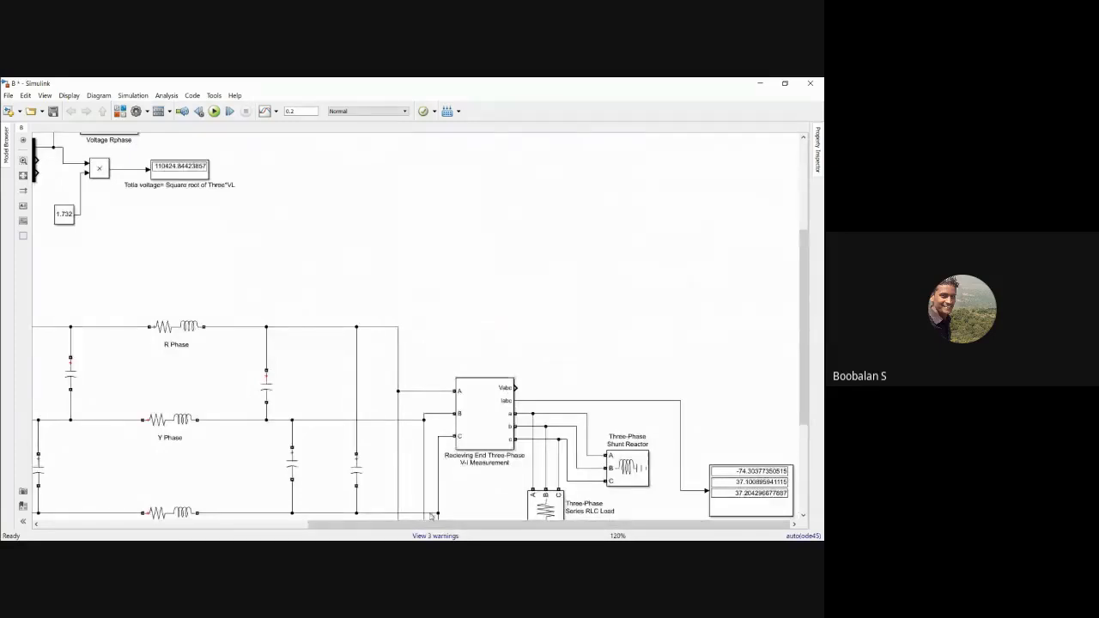
left_click_drag(431, 524, 265, 513)
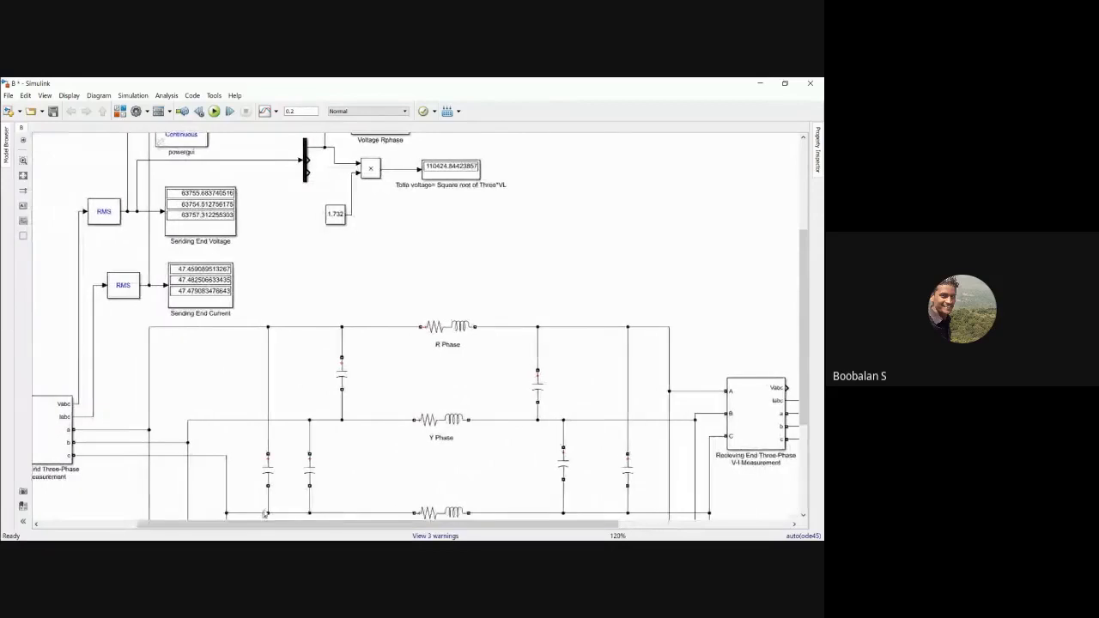
left_click_drag(807, 314, 813, 228)
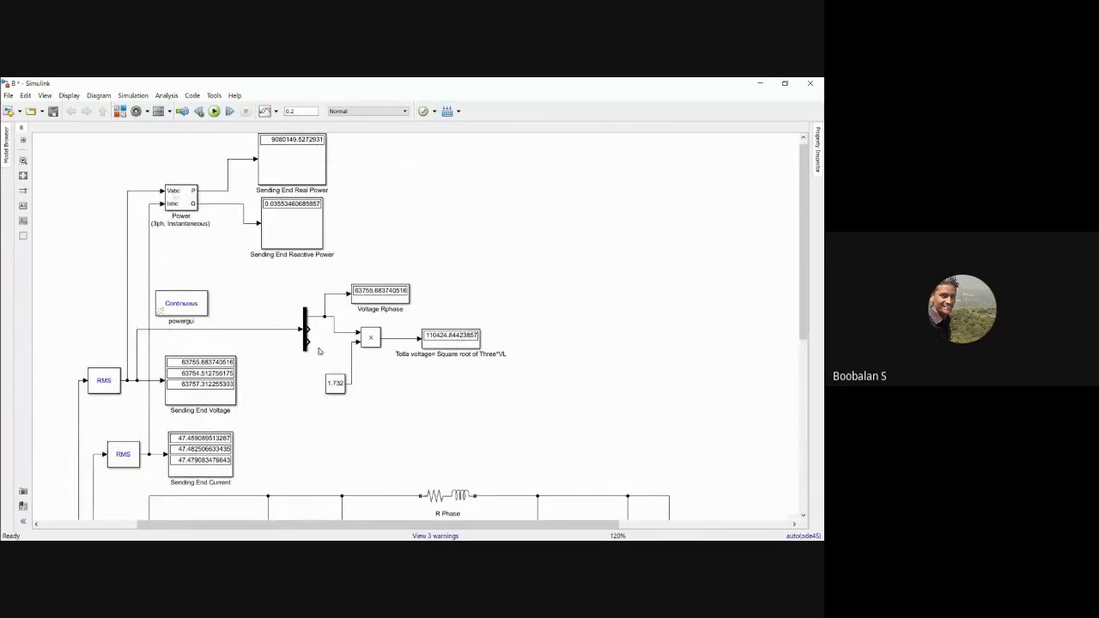
left_click_drag(413, 525, 583, 525)
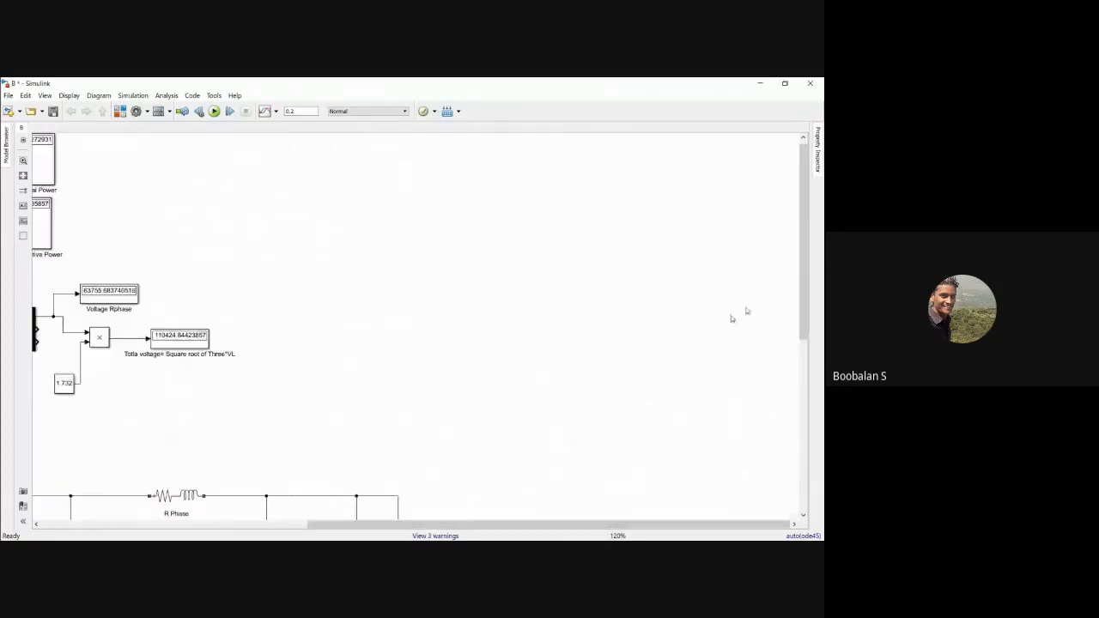
left_click_drag(804, 263, 809, 400)
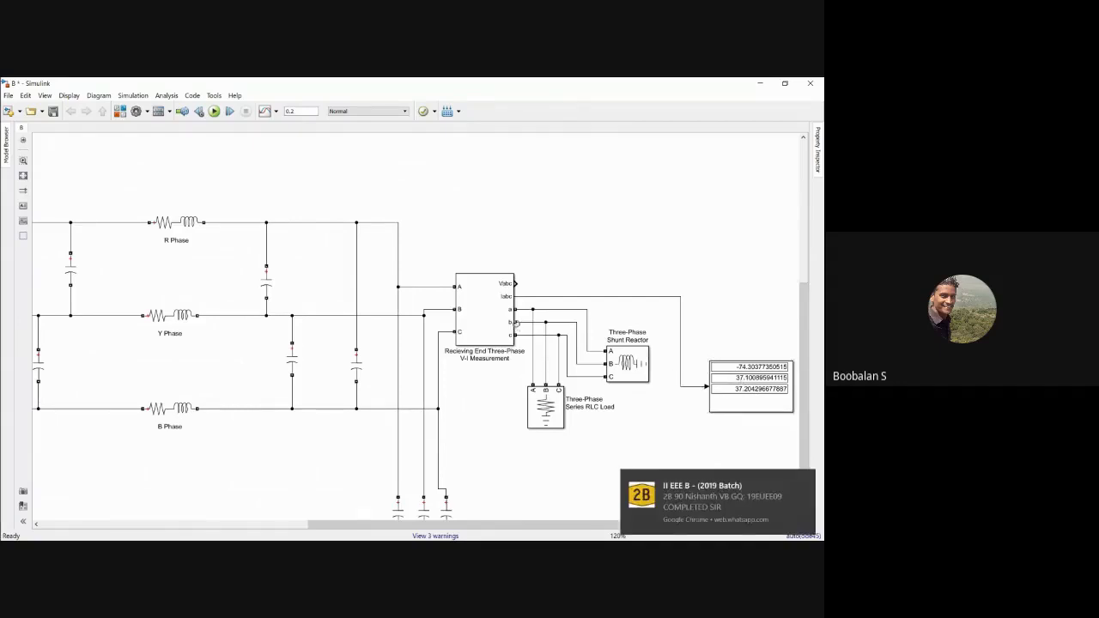
left_click(806, 483)
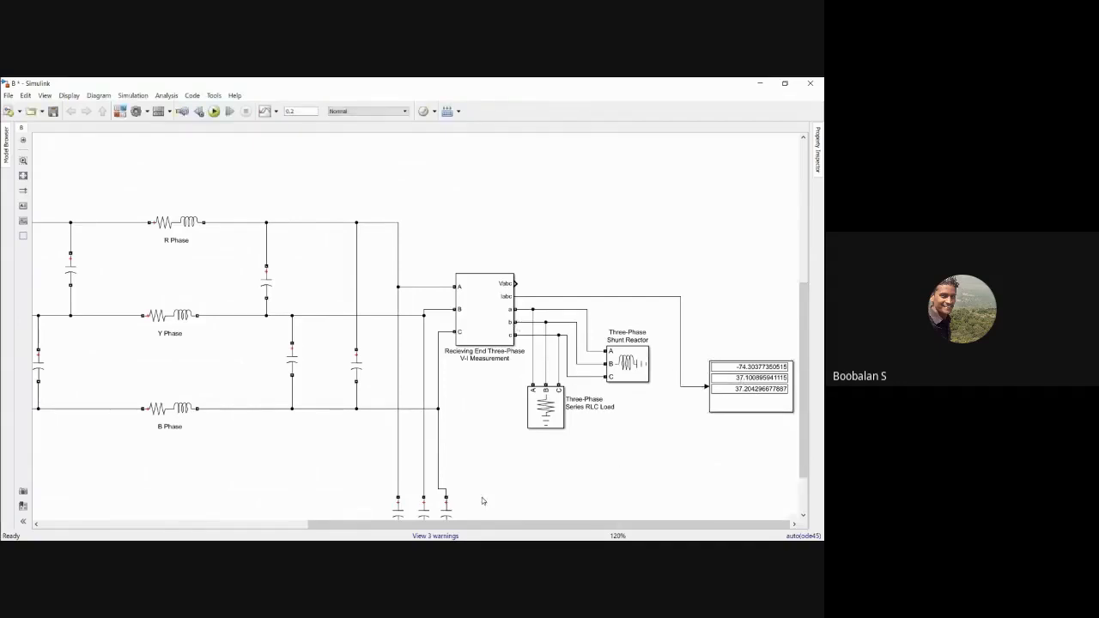
left_click_drag(252, 522, 193, 522)
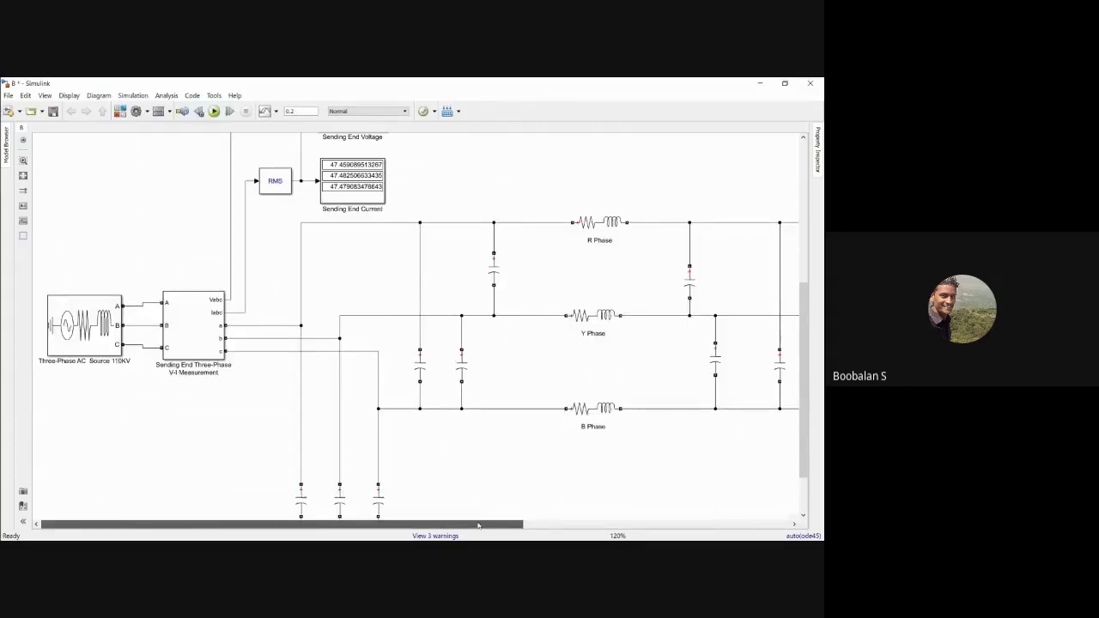
left_click_drag(479, 524, 758, 525)
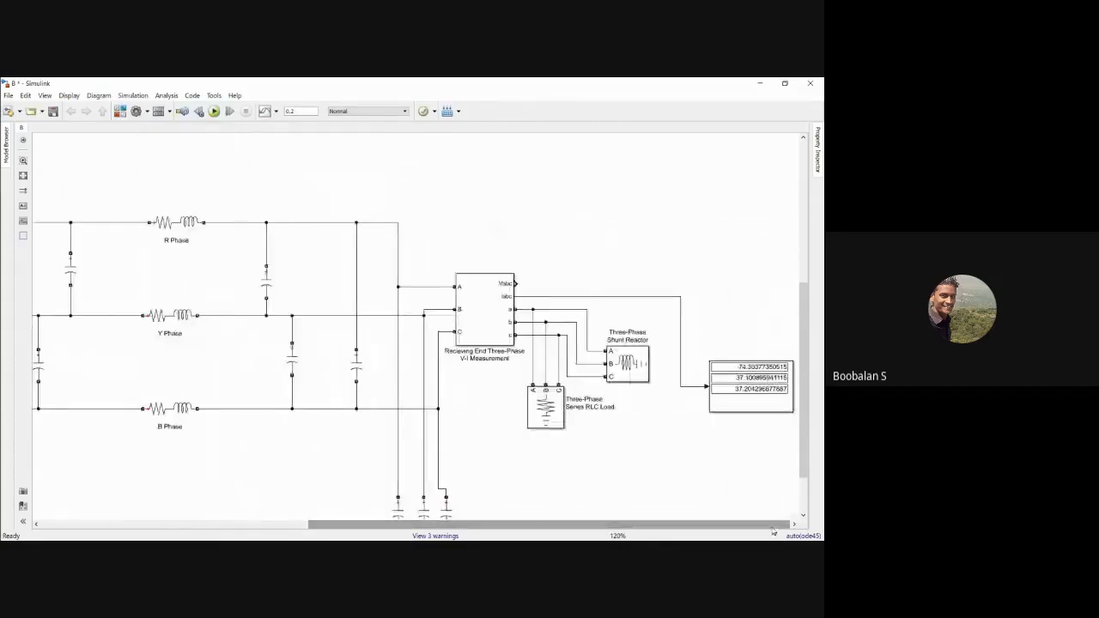
left_click_drag(809, 308, 809, 200)
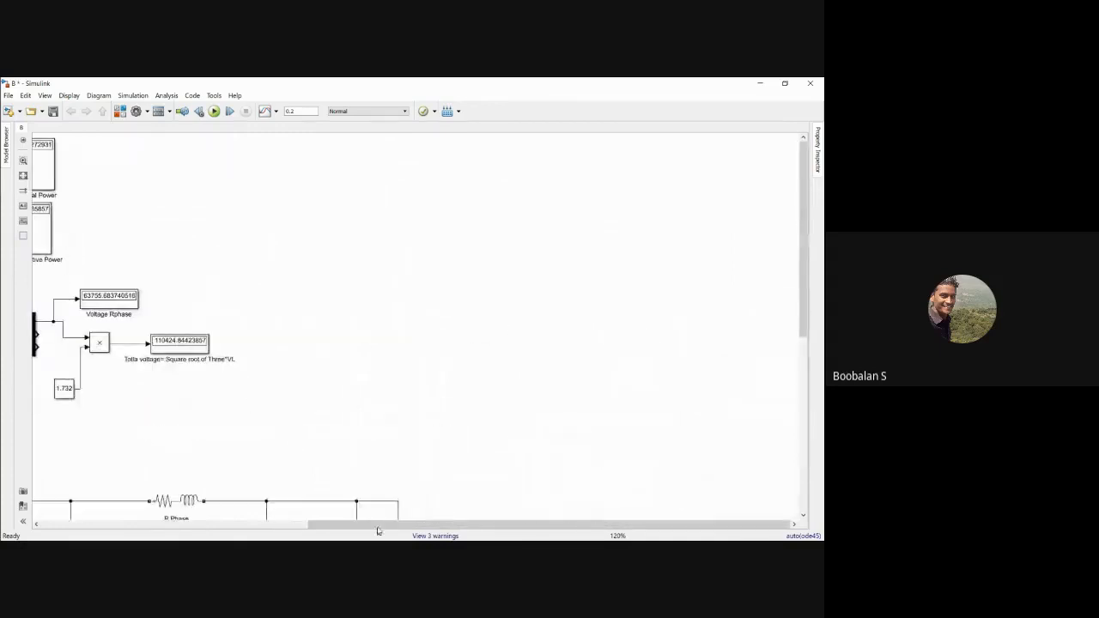
left_click_drag(379, 525, 147, 521)
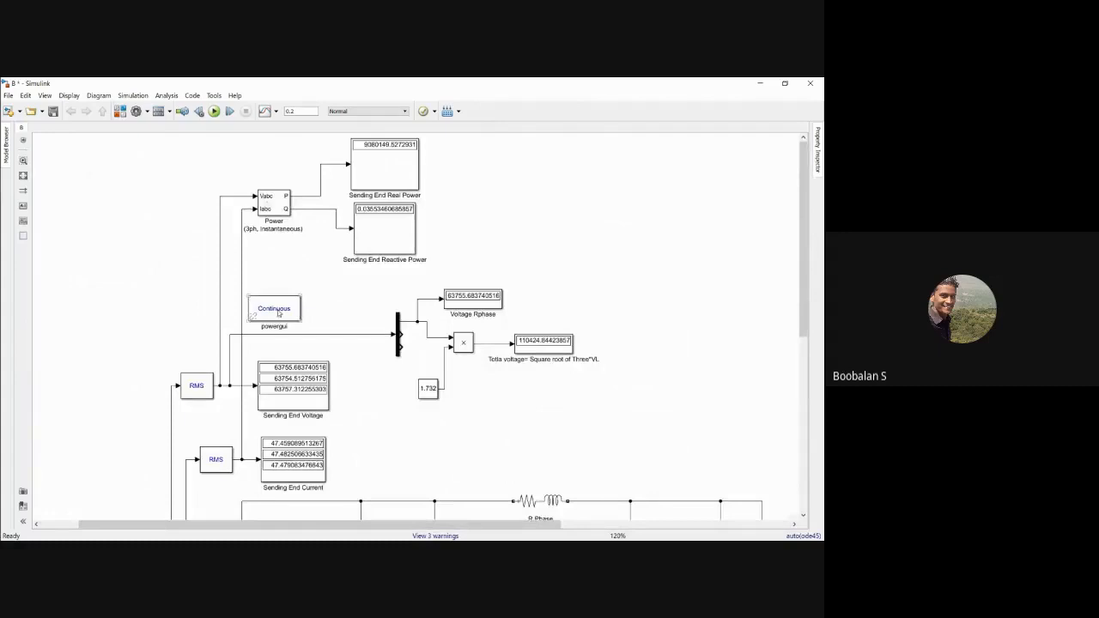
- Move the powergui block to the free area left of the Power block and shift the line voltage calculation blocks slightly up and left
left_click_drag(278, 313, 79, 169)
left_click(141, 279)
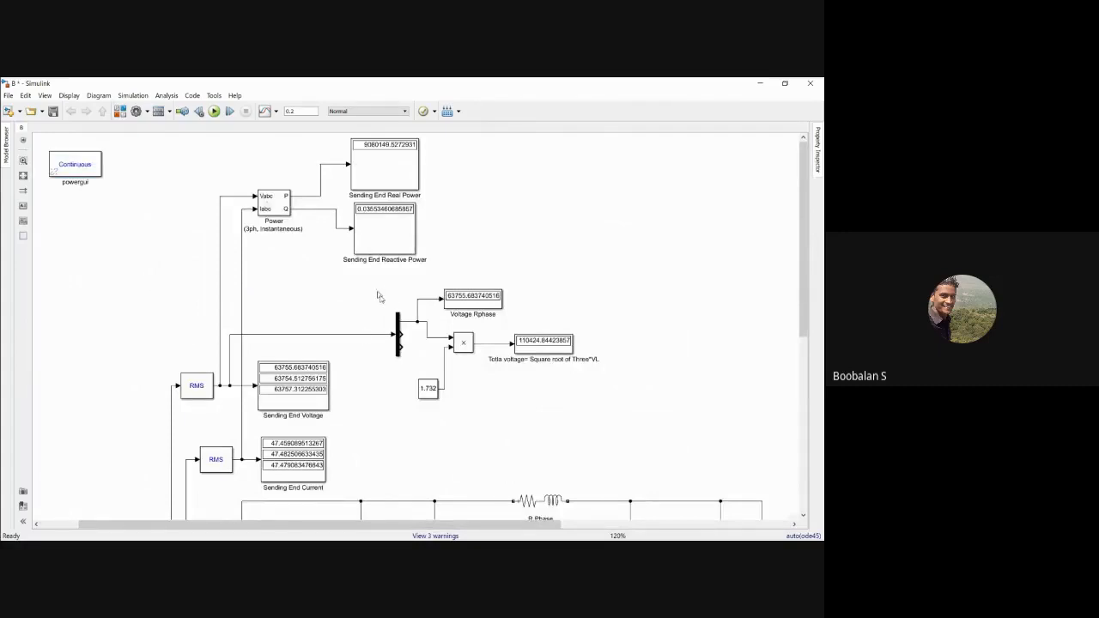
left_click_drag(377, 289, 578, 417)
left_click_drag(465, 344, 420, 329)
left_click(530, 262)
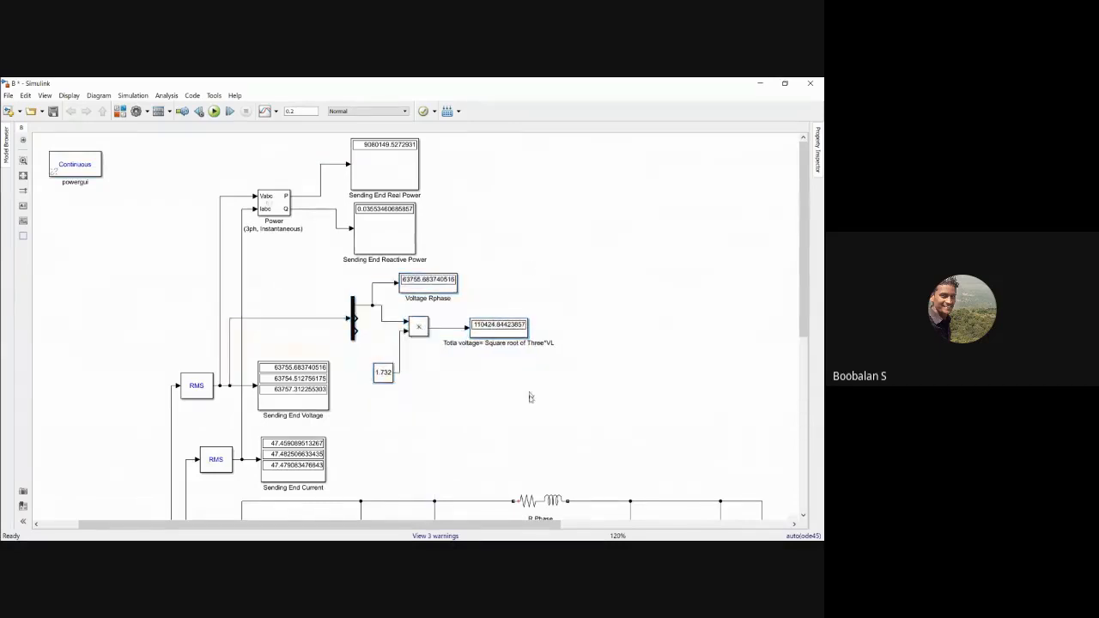
- Duplicate all sending end RMS, power and line voltage measurement blocks and place the copy above the receiving end V-I Measurement block
left_click_drag(167, 165, 532, 478)
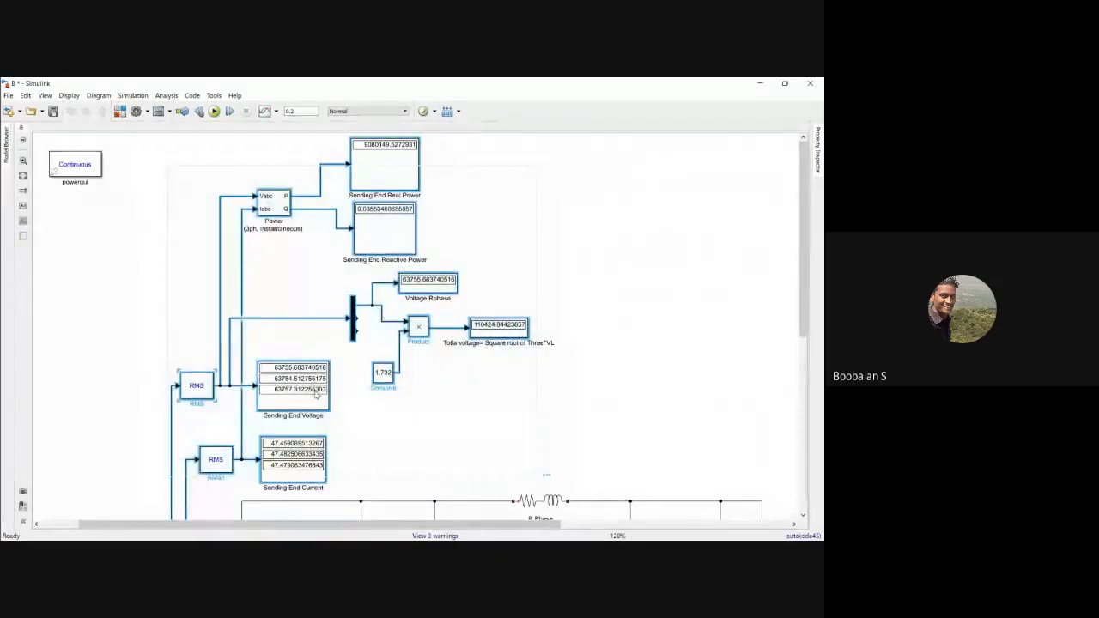
left_click_drag(374, 525, 650, 392)
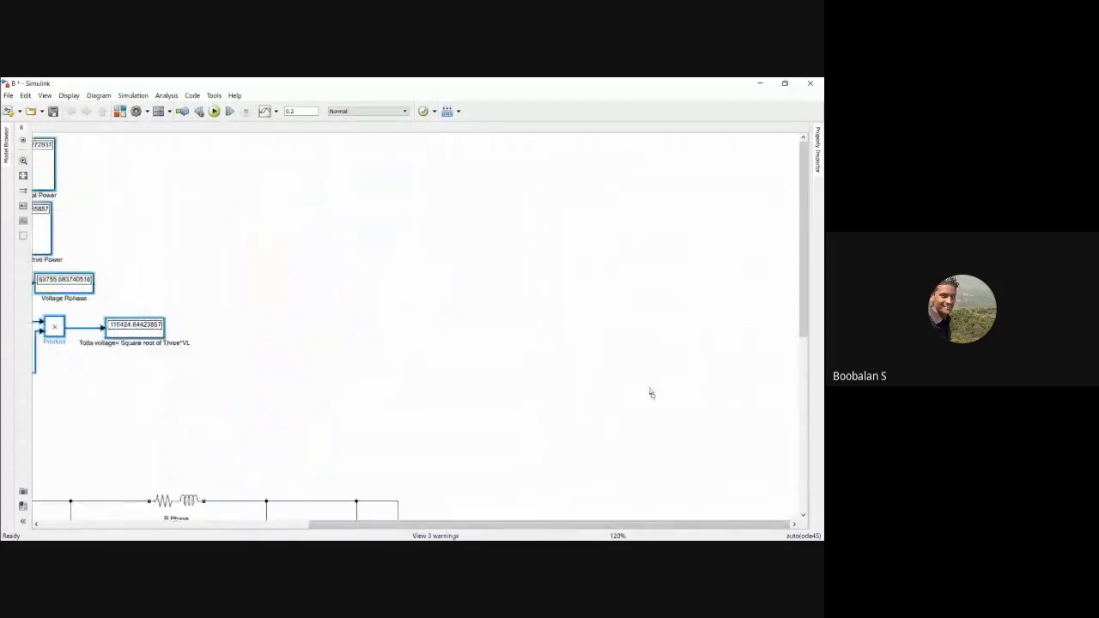
key("ctrl+v")
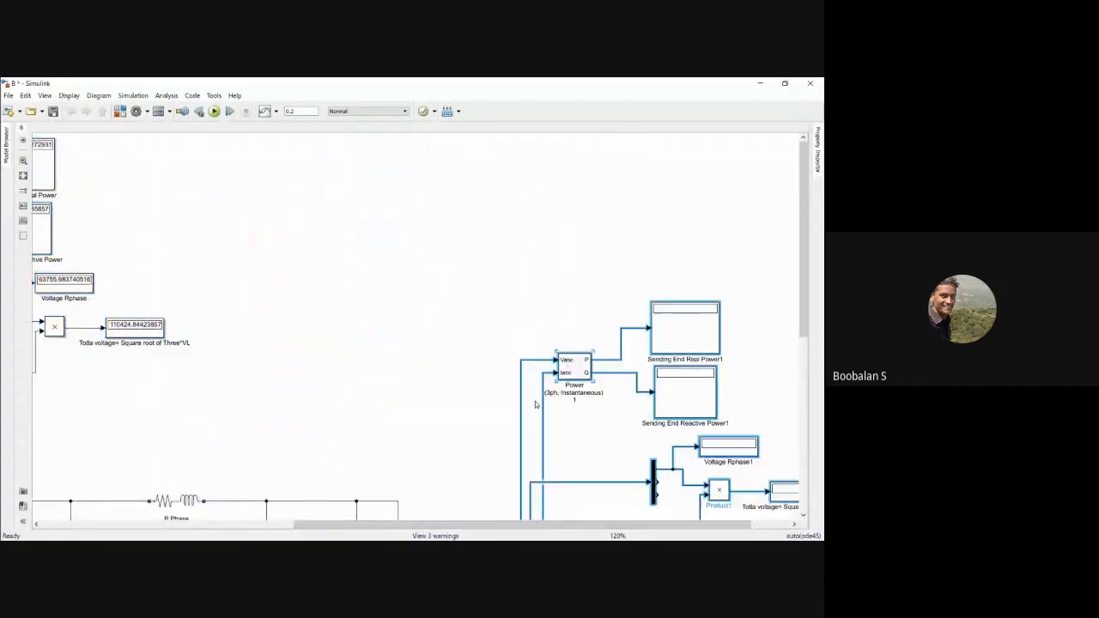
left_click_drag(670, 369, 630, 245)
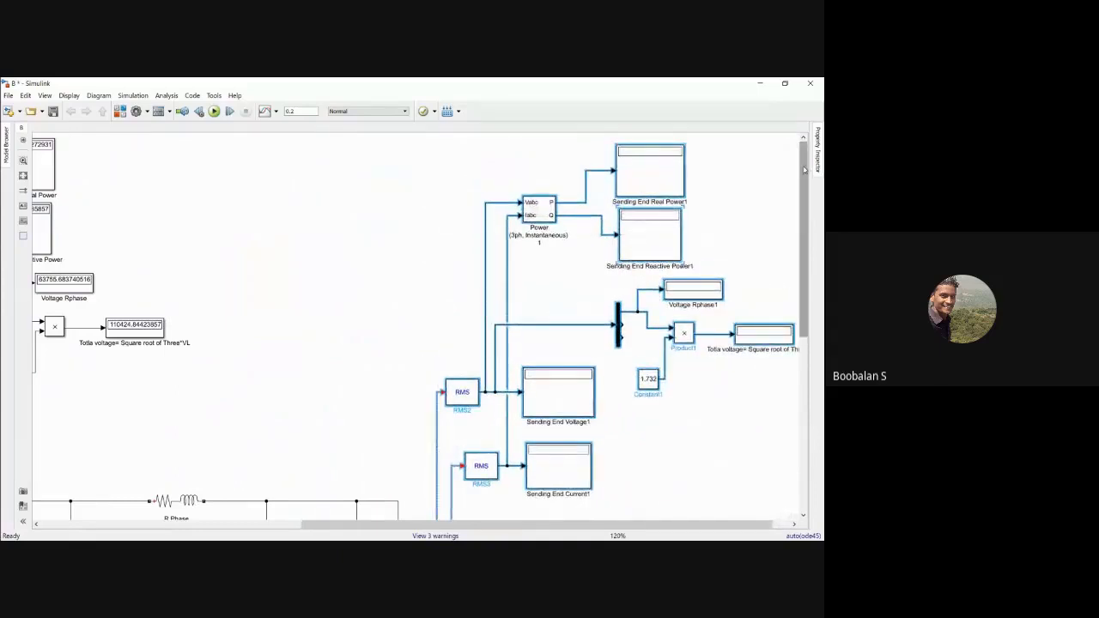
- Delete the unconnected input lines of the two copied RMS blocks above the receiving end
left_click_drag(805, 170, 805, 235)
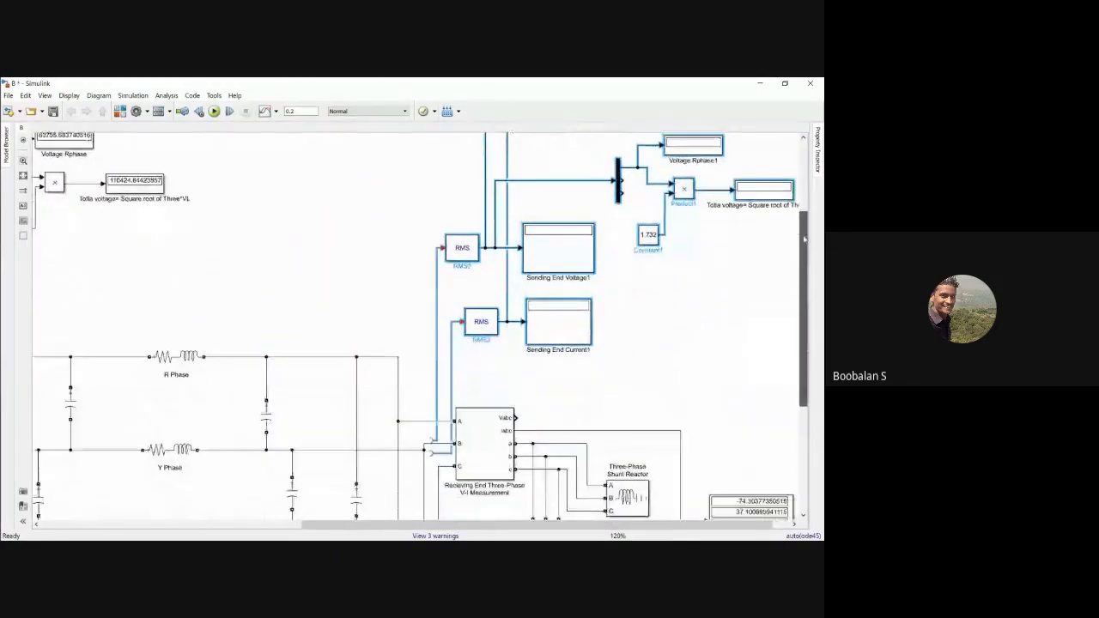
left_click(460, 309)
left_click(437, 316)
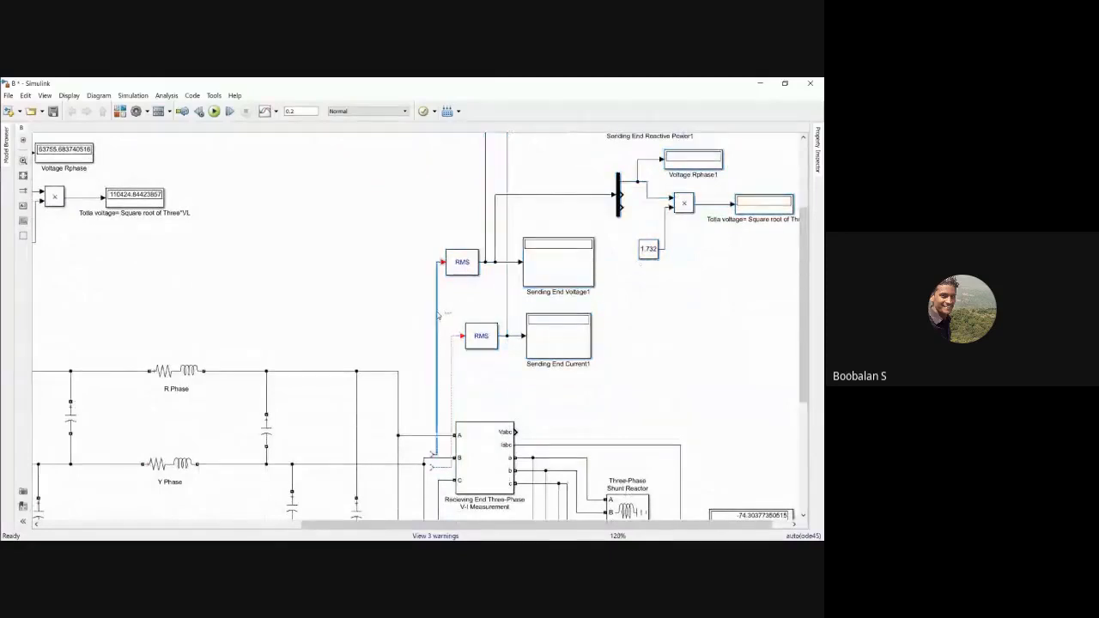
key("Delete")
left_click(453, 354)
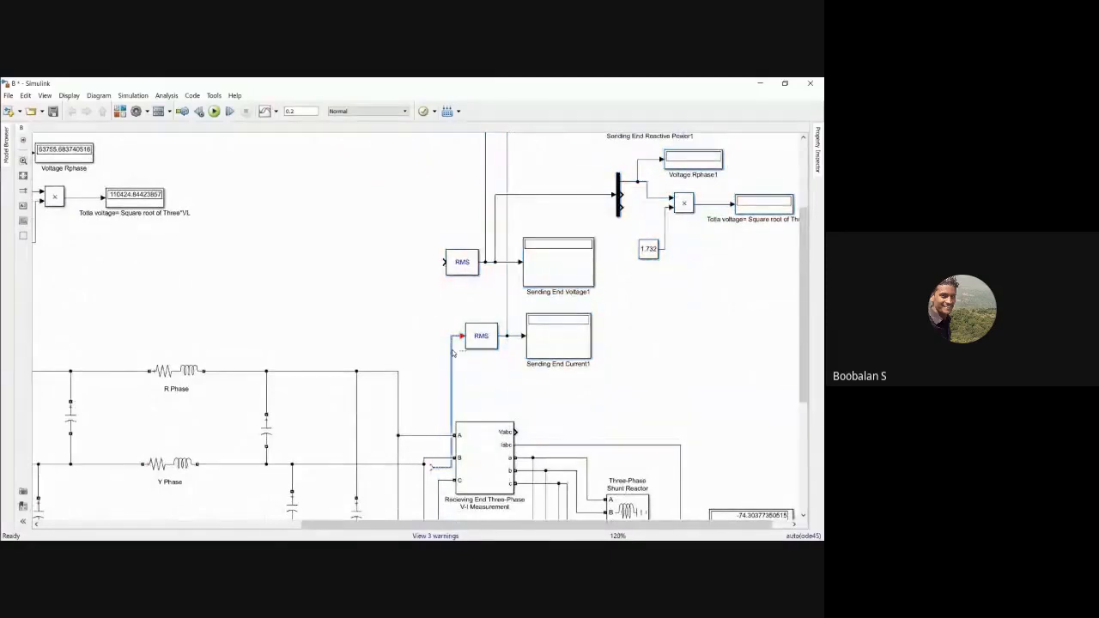
key("Delete")
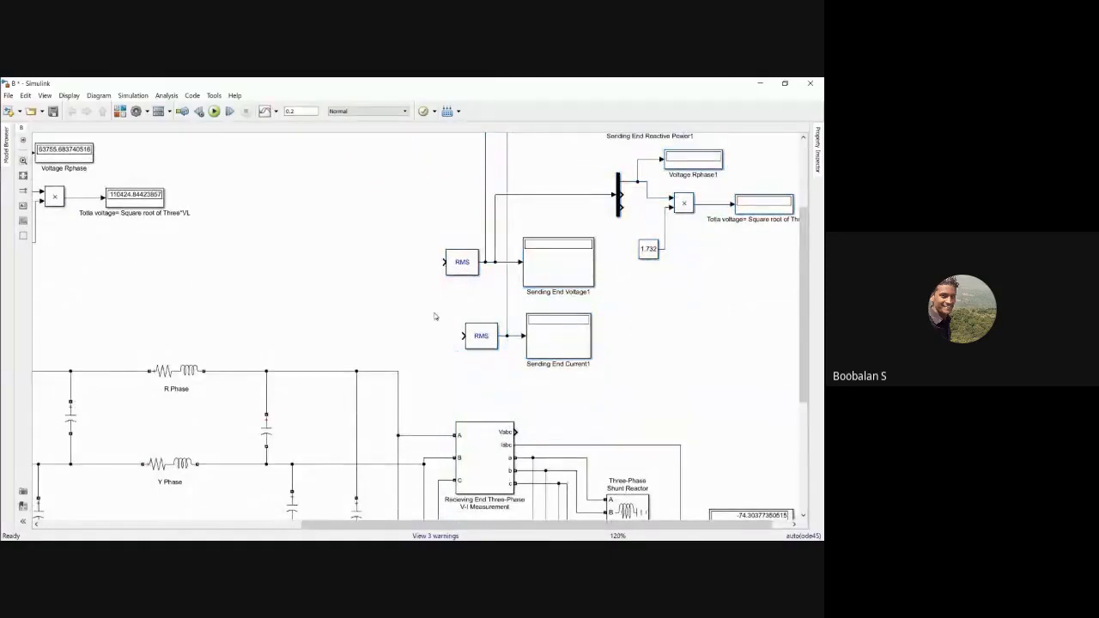
- Fit the whole model in view and move the copied measurement group further right, clear of the receiving end measurement block
left_click(23, 175)
left_click_drag(534, 160, 701, 321)
left_click_drag(611, 279, 669, 284)
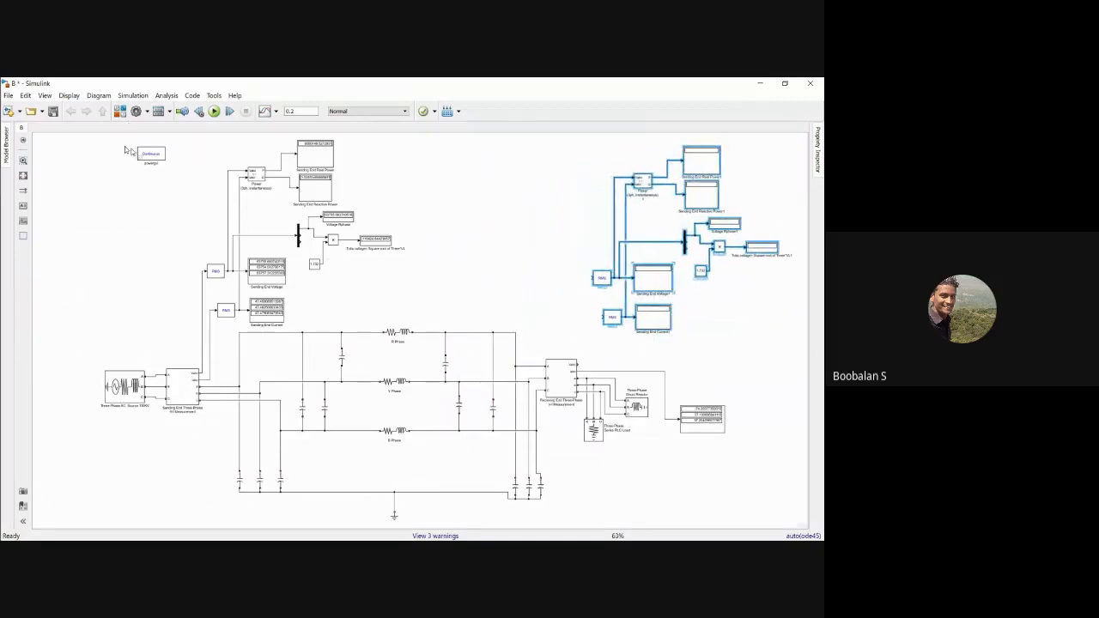
left_click(439, 187)
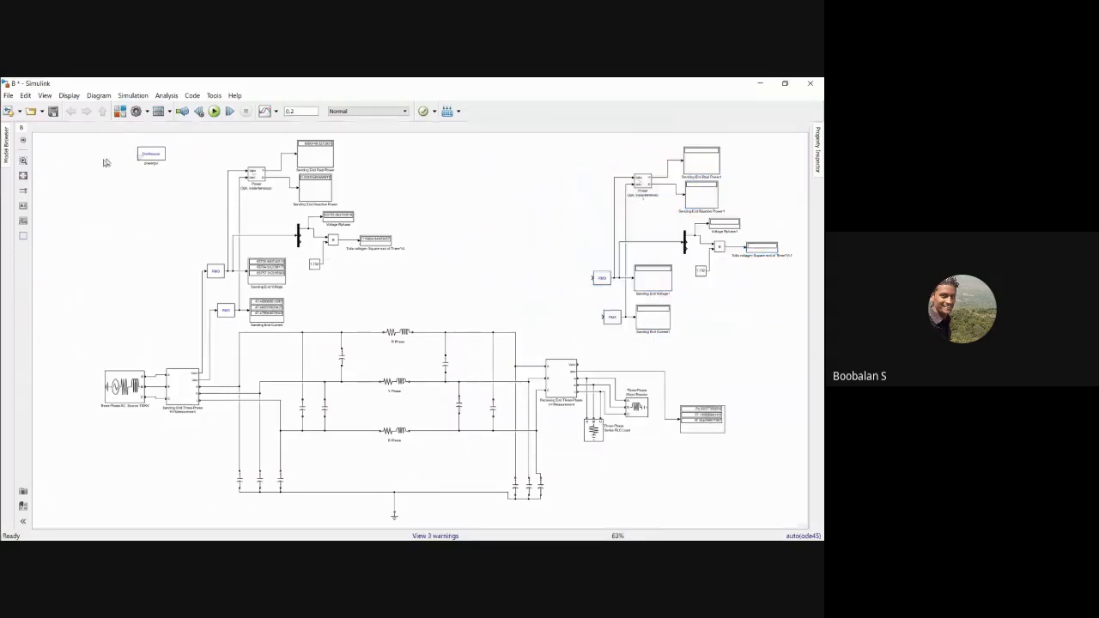
- Rename the copied Sending End Current1 display as Recieving End Current1
scroll(627, 289, "up", 4)
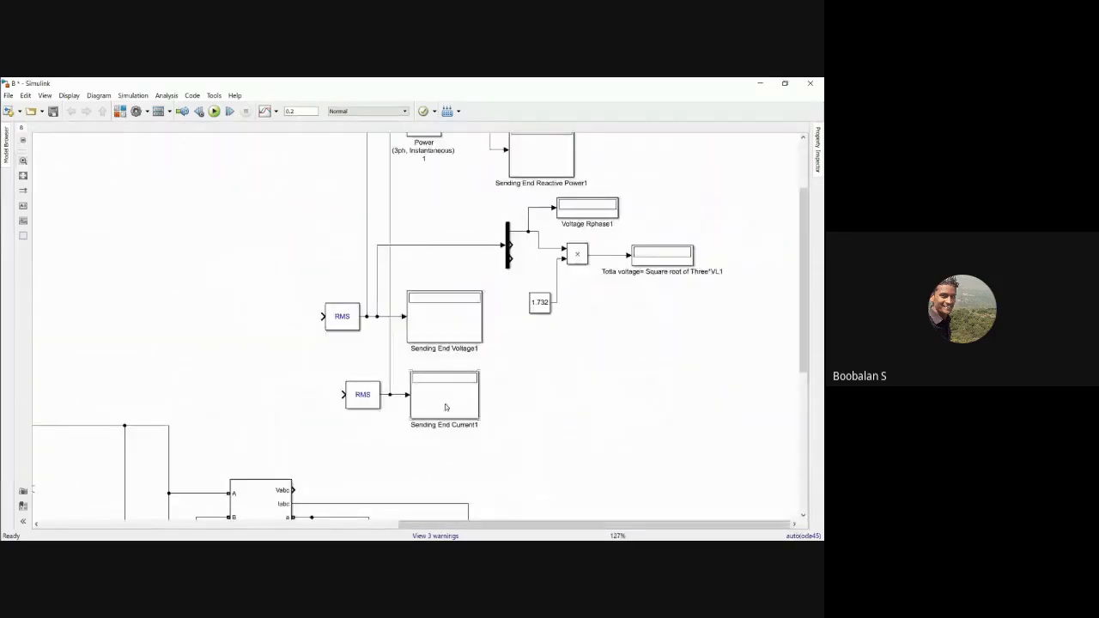
left_click_drag(803, 334, 803, 401)
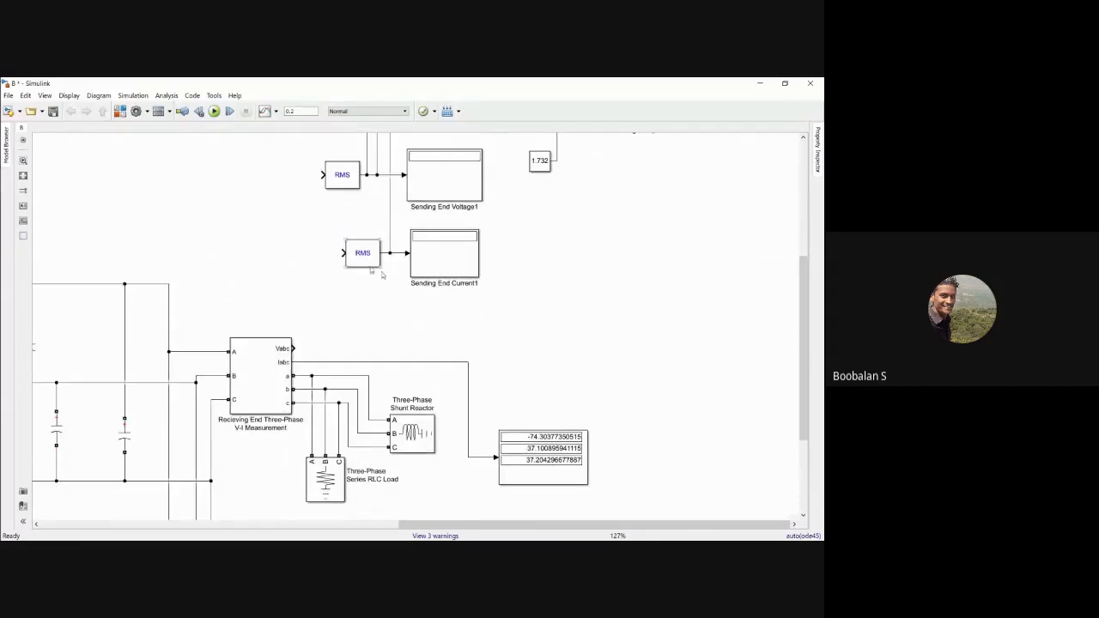
double_click(435, 282)
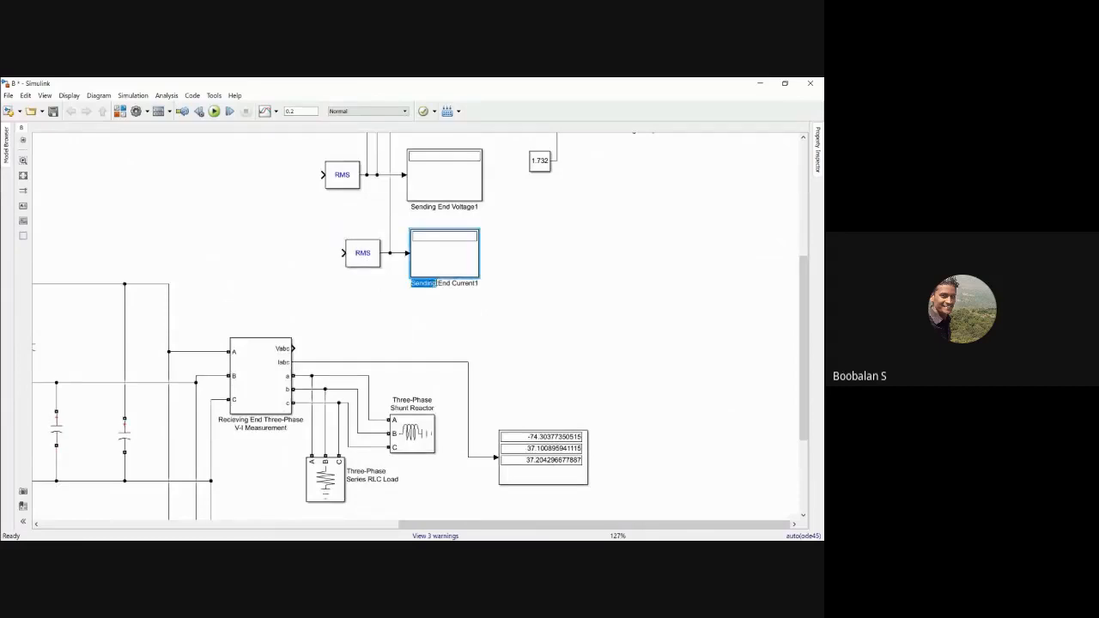
type("recieving")
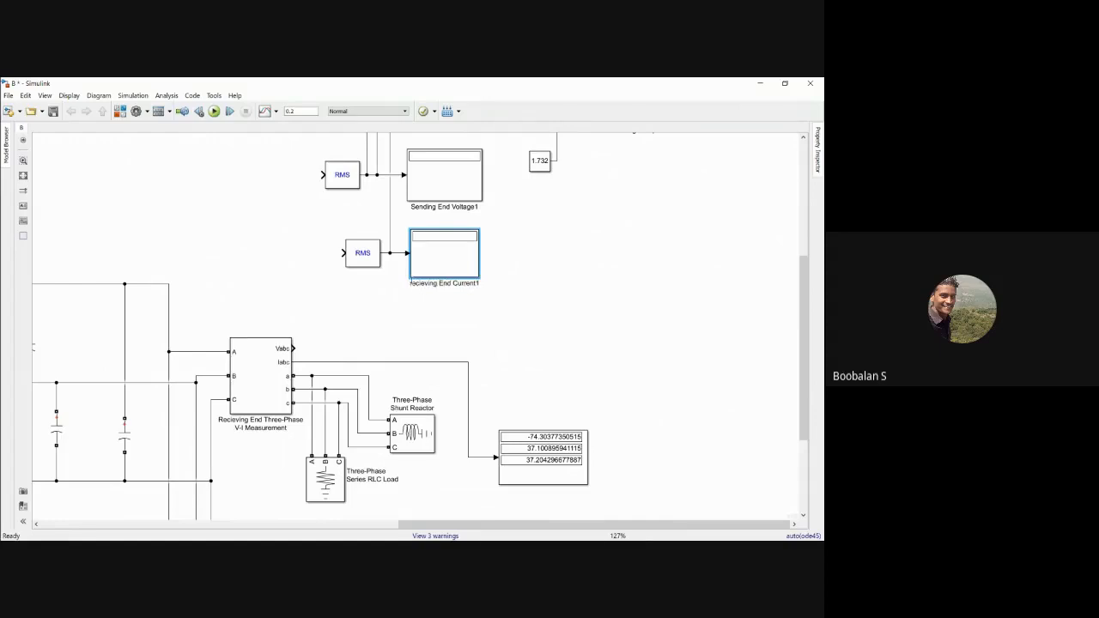
key("BackSpace")
type("R")
- Rename the copied Sending End Voltage1 display as Recieving End Voltage1
left_click(437, 206)
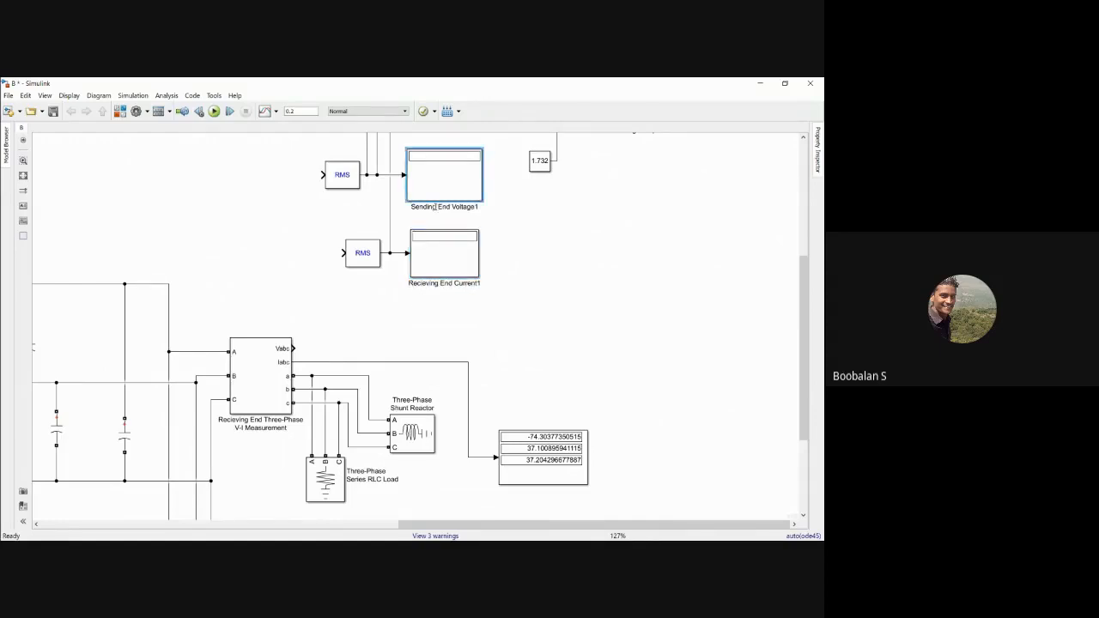
key("BackSpace")
key("BackSpace")
key("BackSpace")
key("BackSpace")
key("BackSpace")
key("BackSpace")
key("BackSpace")
type("Recieving")
left_click(548, 237)
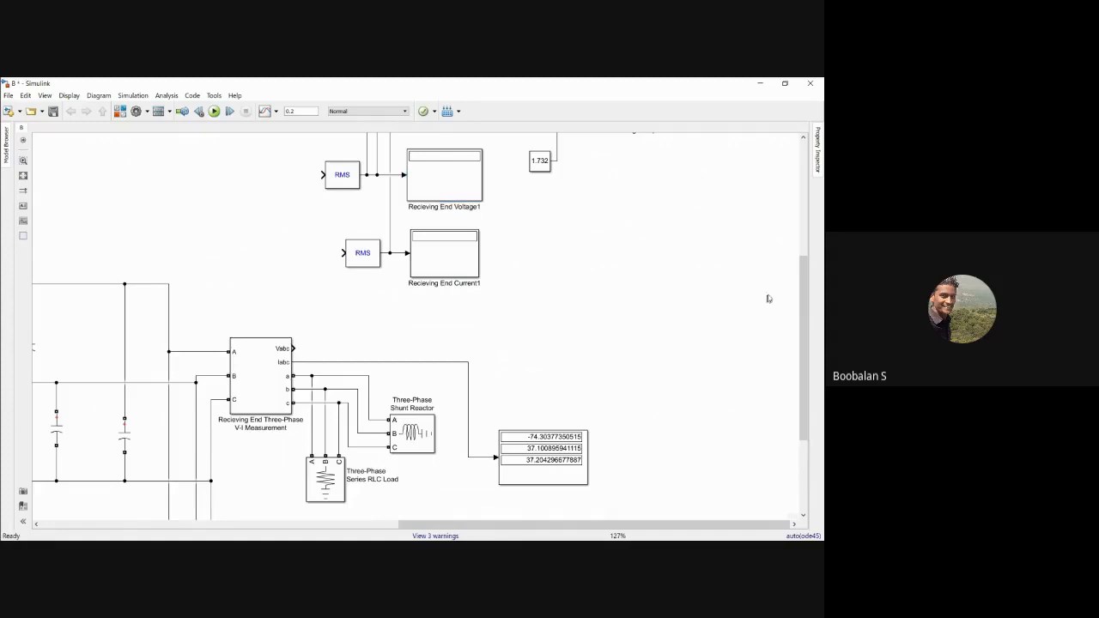
- Rename the copied Sending End Reactive Power1 display as Recieving End Reactive Power1
left_click_drag(803, 283, 799, 189)
left_click_drag(523, 226, 501, 230)
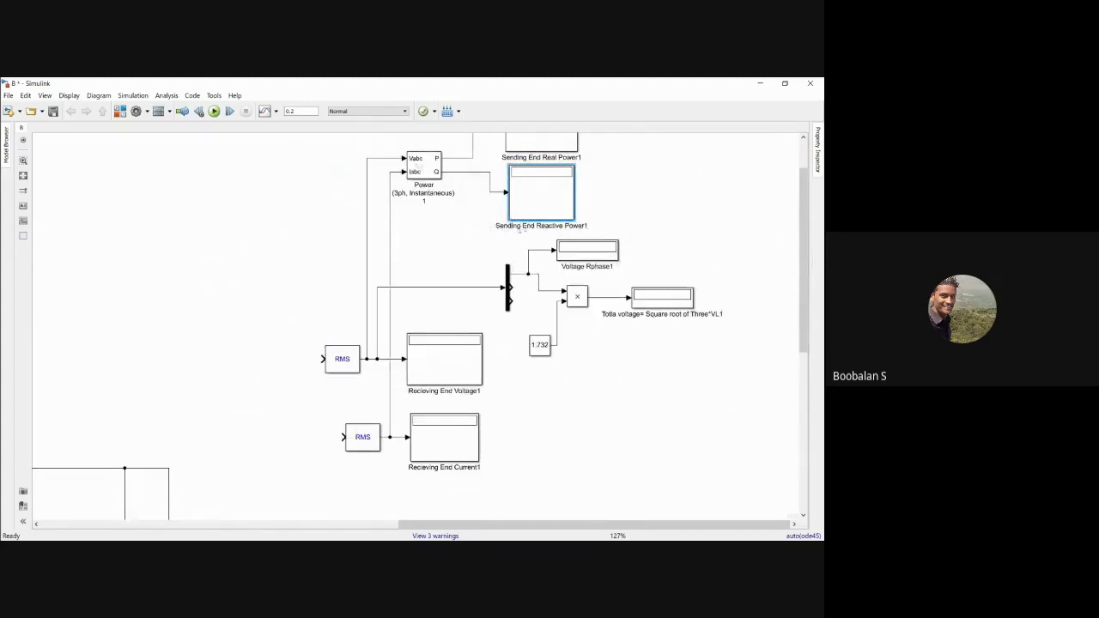
key("BackSpace")
key("BackSpace")
key("BackSpace")
key("BackSpace")
type("Reciev")
type("v")
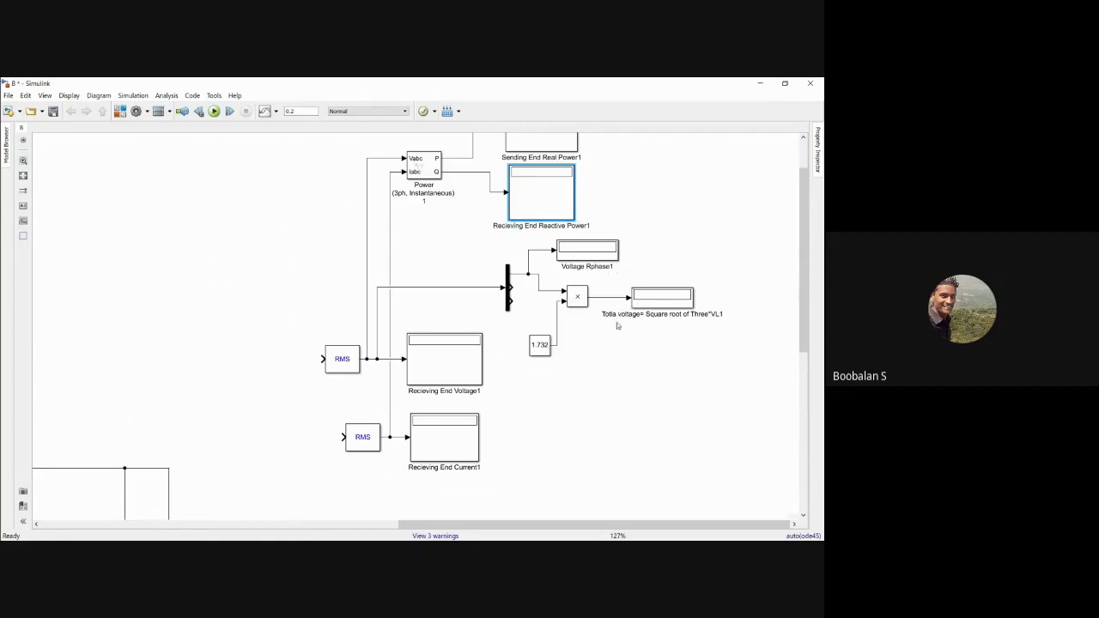
left_click(680, 293)
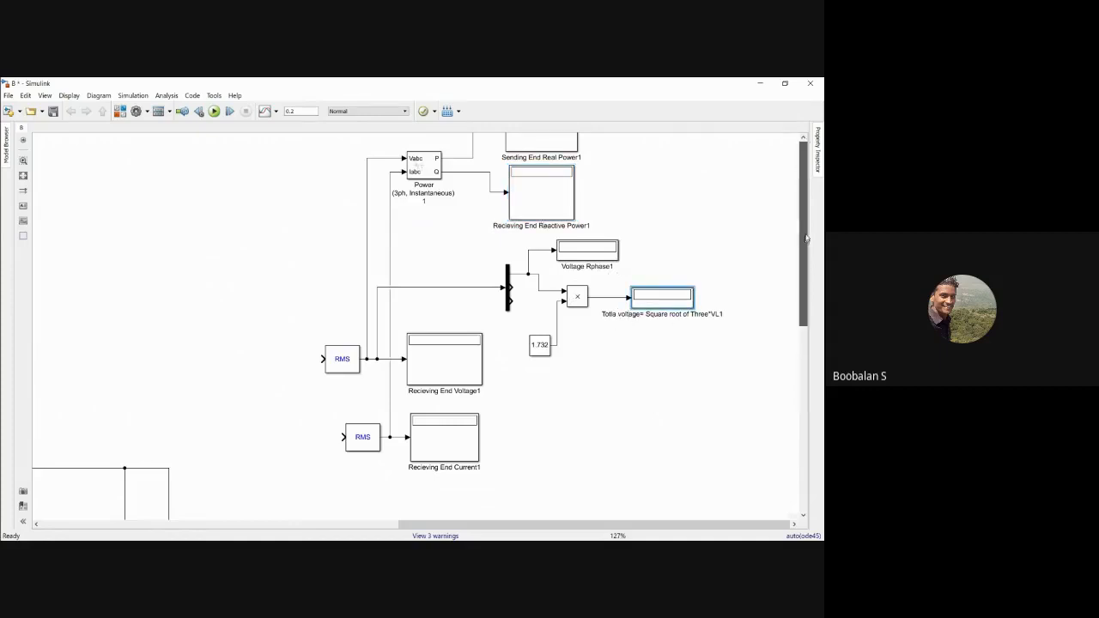
- Rename the copied Sending End Real Power1 display as Recieving End Real Power1
scroll(807, 275, "up", 2)
left_click(526, 212)
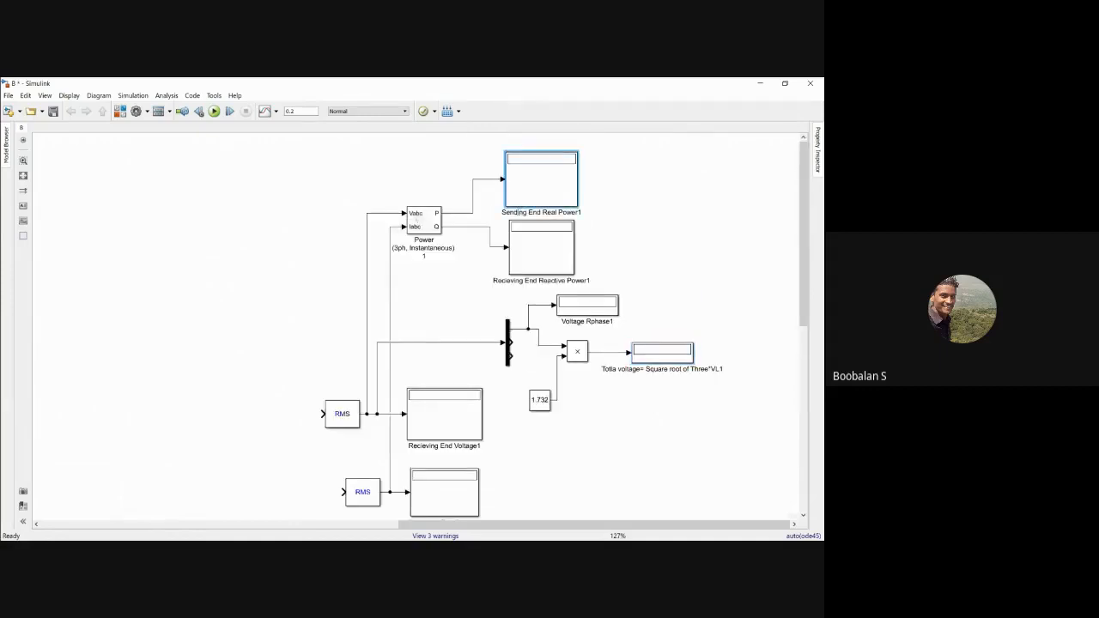
key("BackSpace")
key("BackSpace")
key("BackSpace")
key("BackSpace")
type("Recievin")
key("BackSpace")
key("BackSpace")
left_click(451, 308)
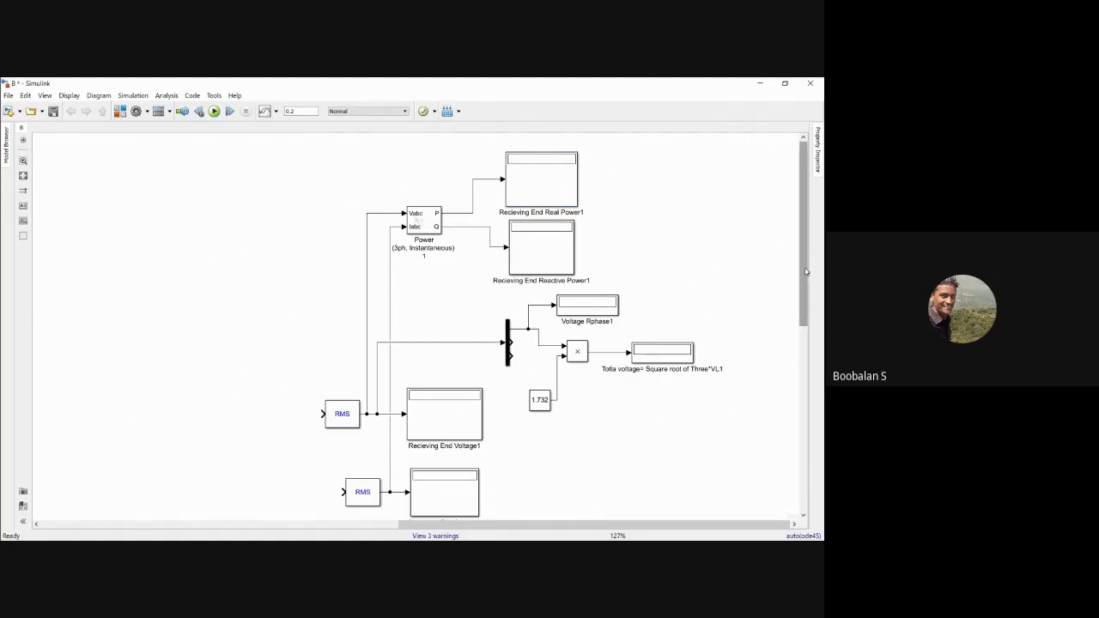
- Connect the receiving end V-I Measurement's Vabc output to the RMS block feeding the Recieving End Voltage1 display
left_click_drag(805, 271, 800, 338)
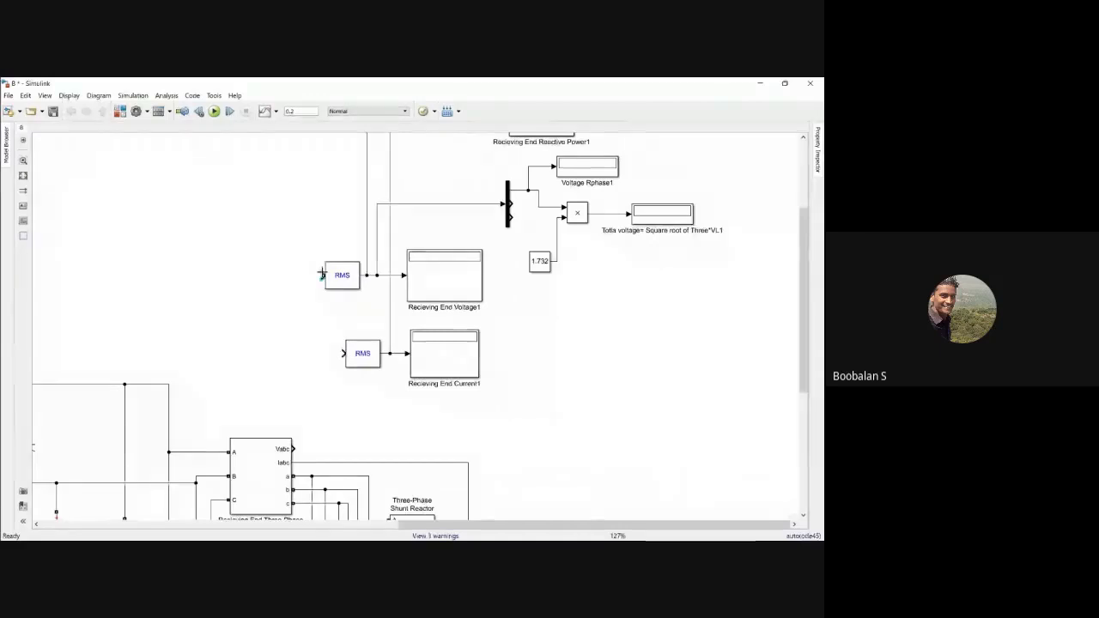
left_click_drag(323, 274, 299, 450)
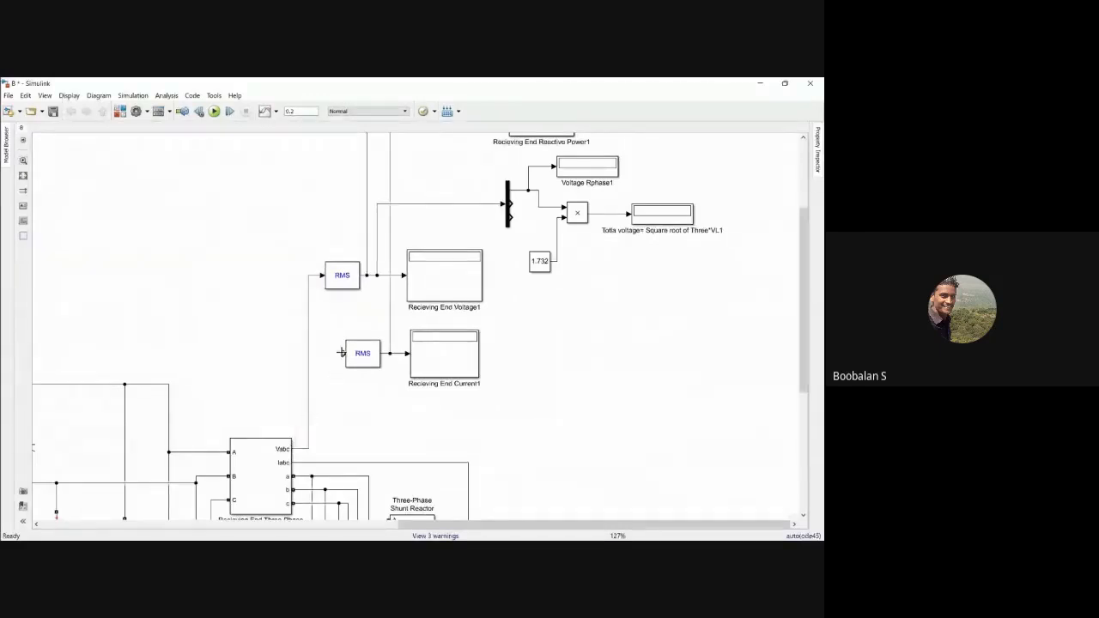
- Connect the receiving end V-I Measurement's Iabc output to the RMS block feeding the Recieving End Current1 display
left_click_drag(342, 353, 313, 463)
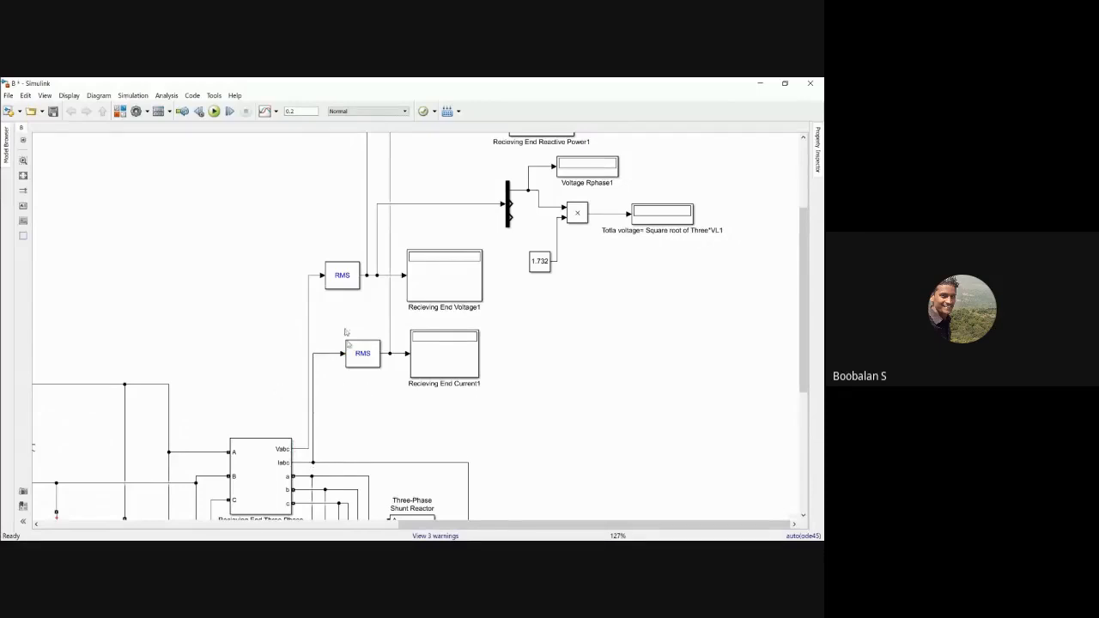
- Check the block parameters of the receiving end voltage, current, R-phase voltage and total voltage displays
double_click(449, 265)
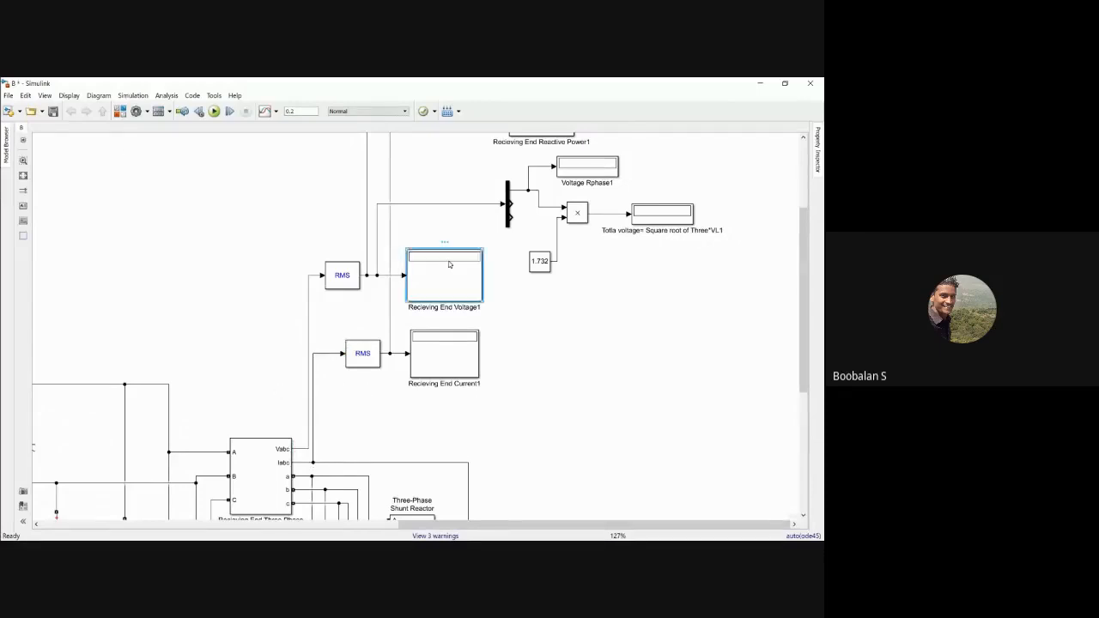
left_click(584, 345)
double_click(459, 348)
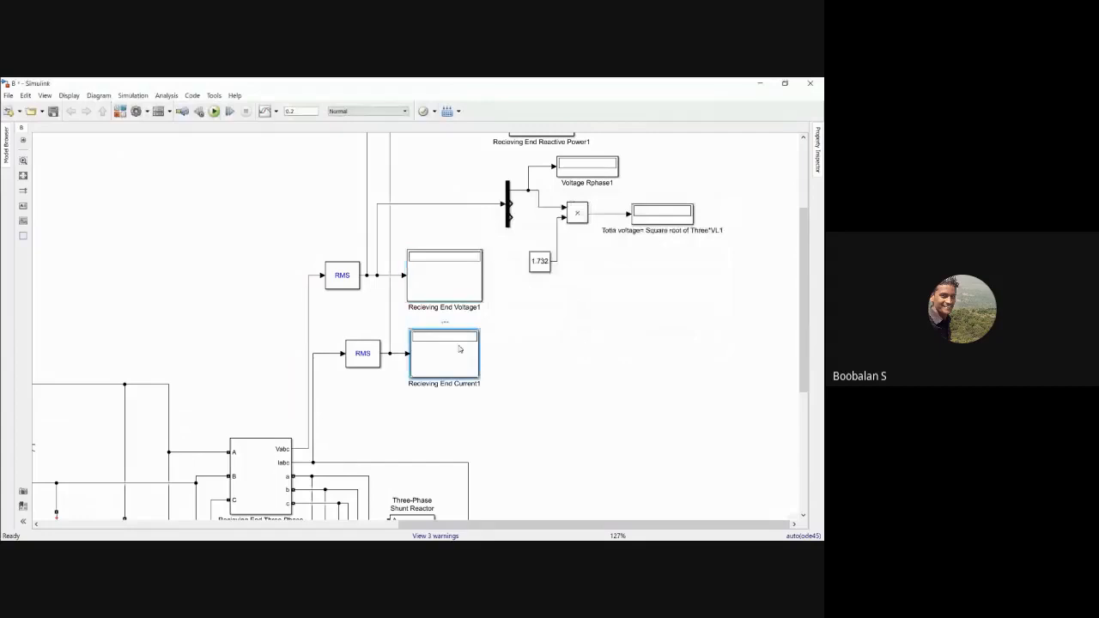
left_click(584, 425)
double_click(588, 171)
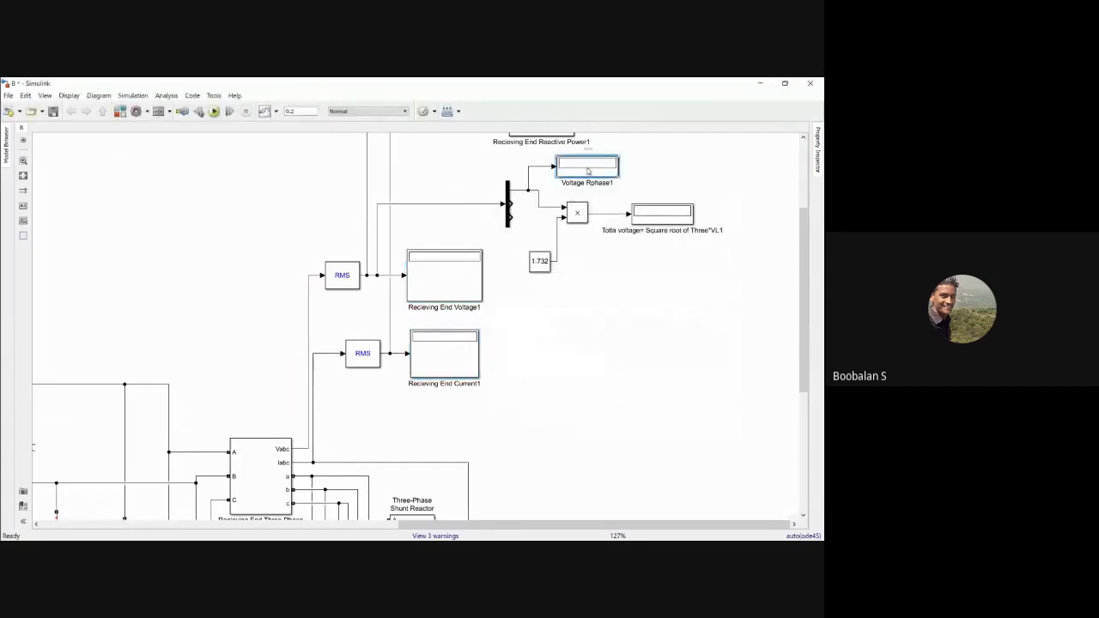
left_click(410, 237)
left_click(653, 213)
double_click(652, 214)
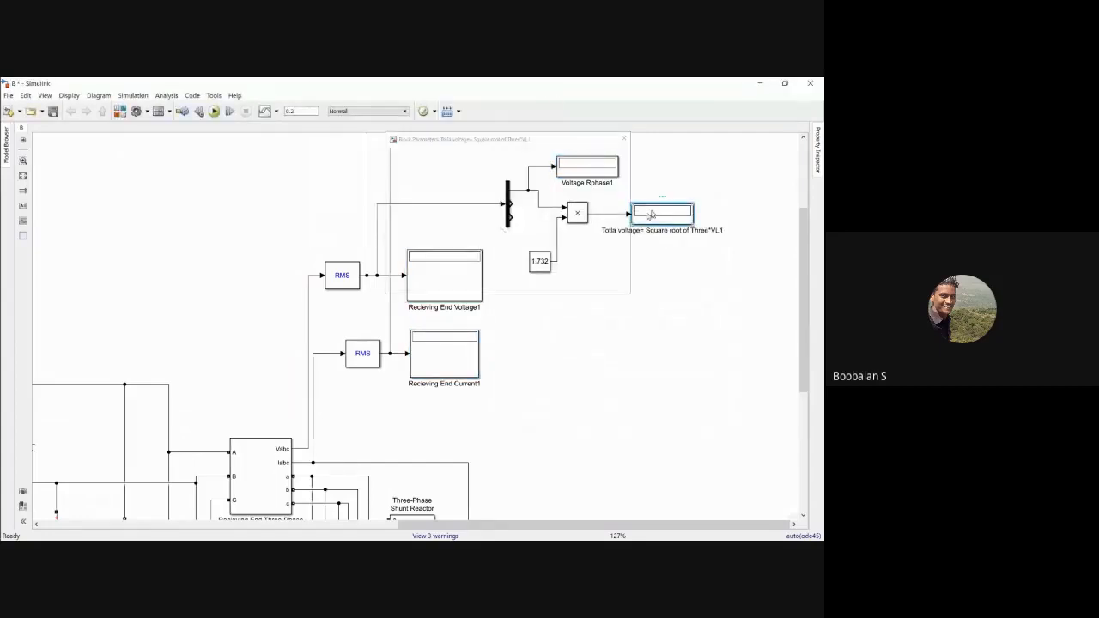
left_click(543, 281)
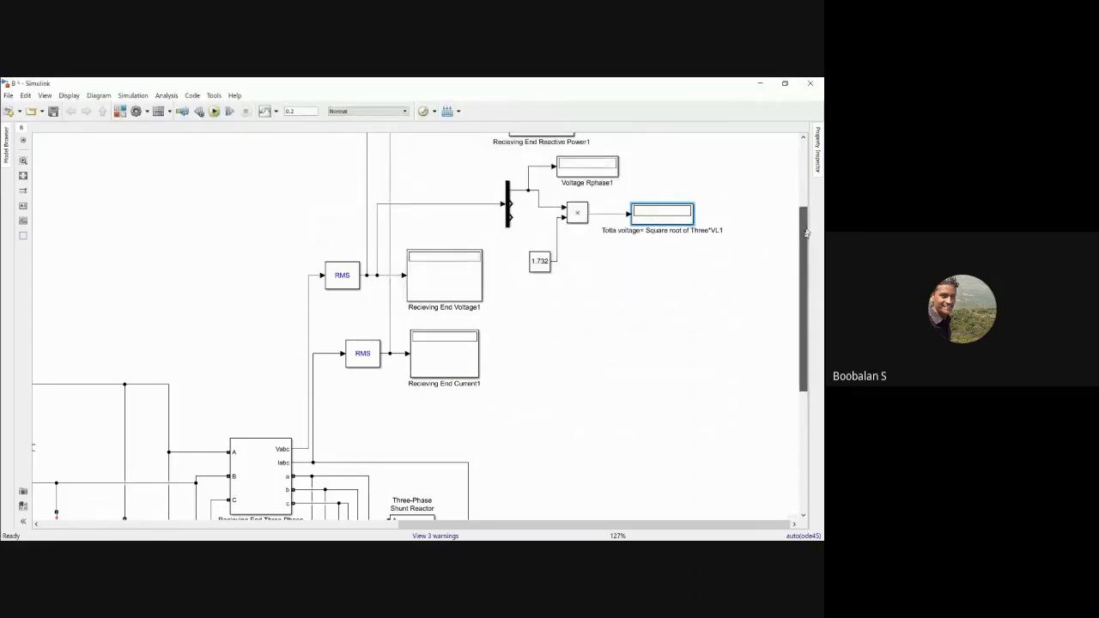
left_click_drag(807, 232, 807, 182)
left_click(551, 211)
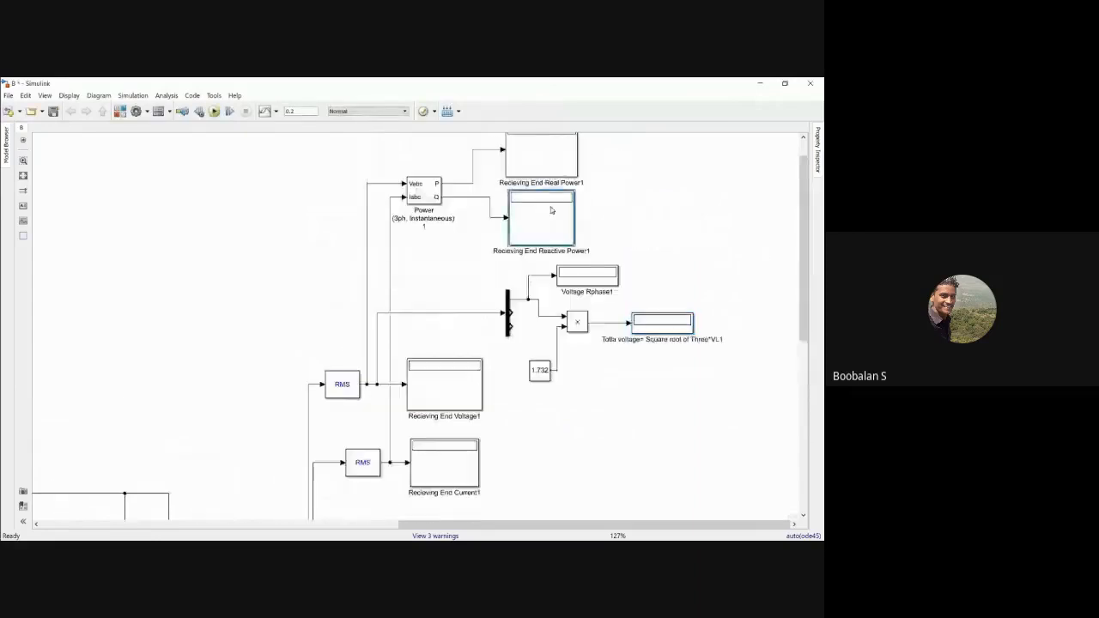
- Run the simulation and widen the Recieving End Reactive Power1 display so its full reading fits
left_click(215, 112)
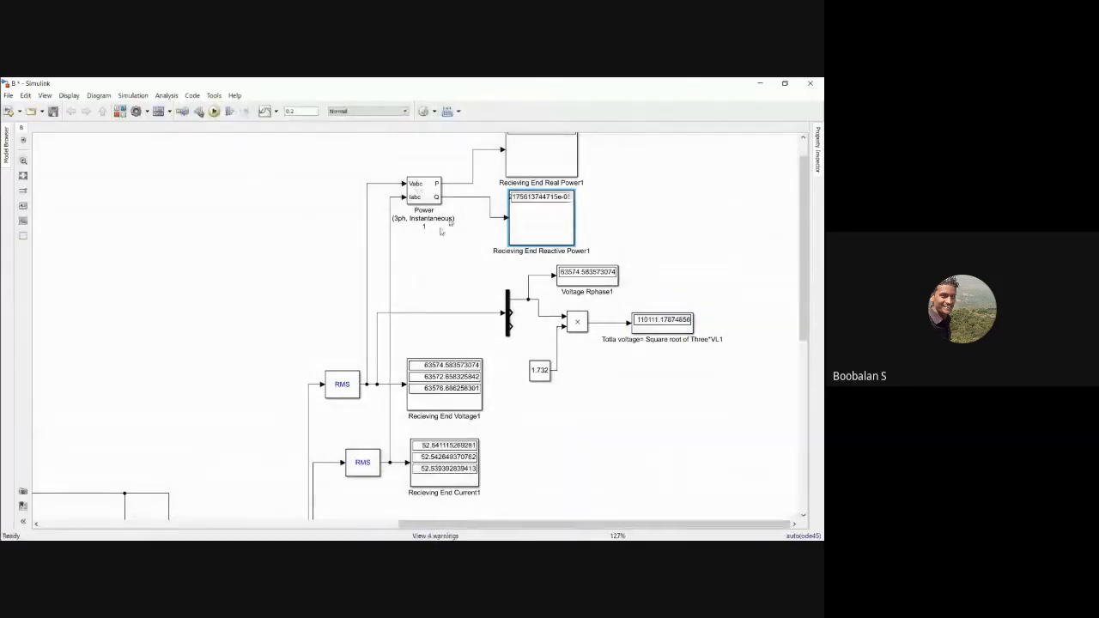
left_click_drag(804, 238, 804, 207)
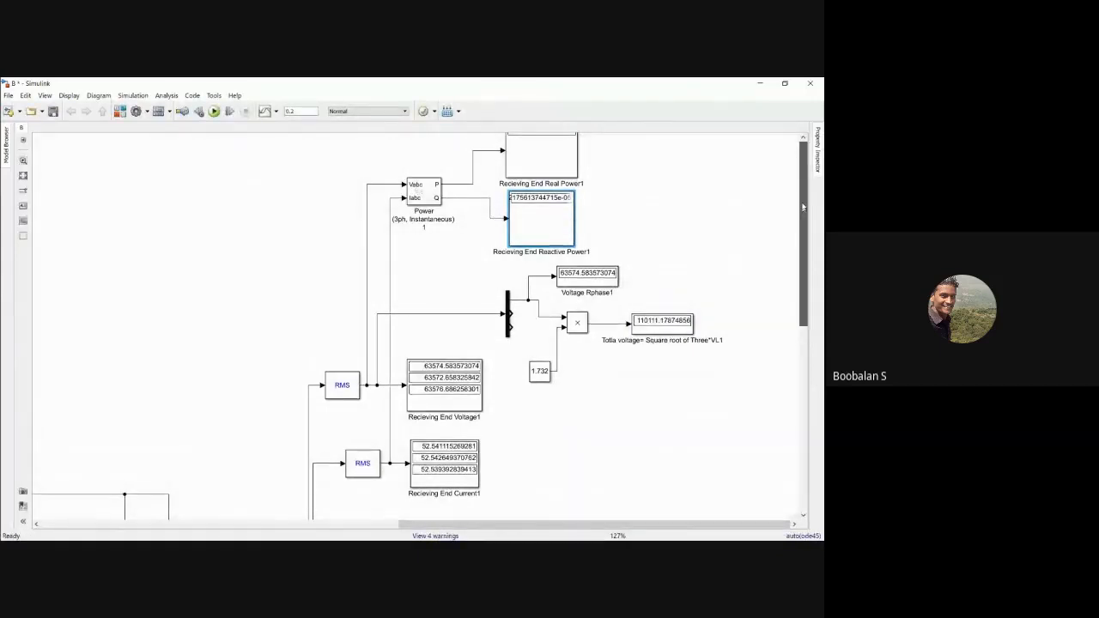
scroll(573, 250, "up", 1)
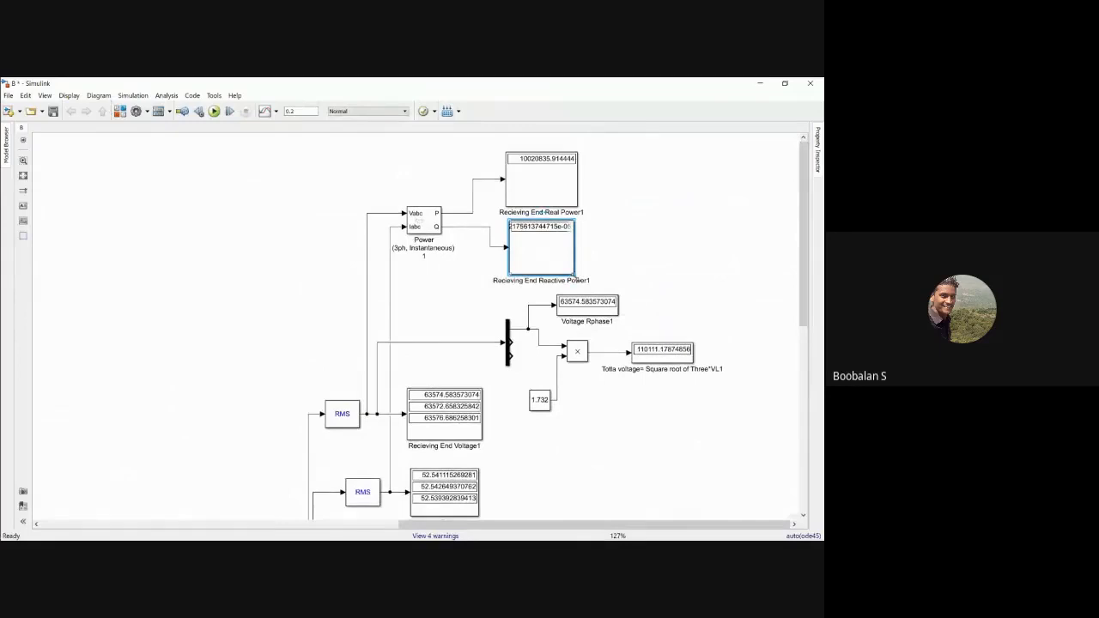
left_click_drag(575, 274, 608, 275)
left_click(642, 275)
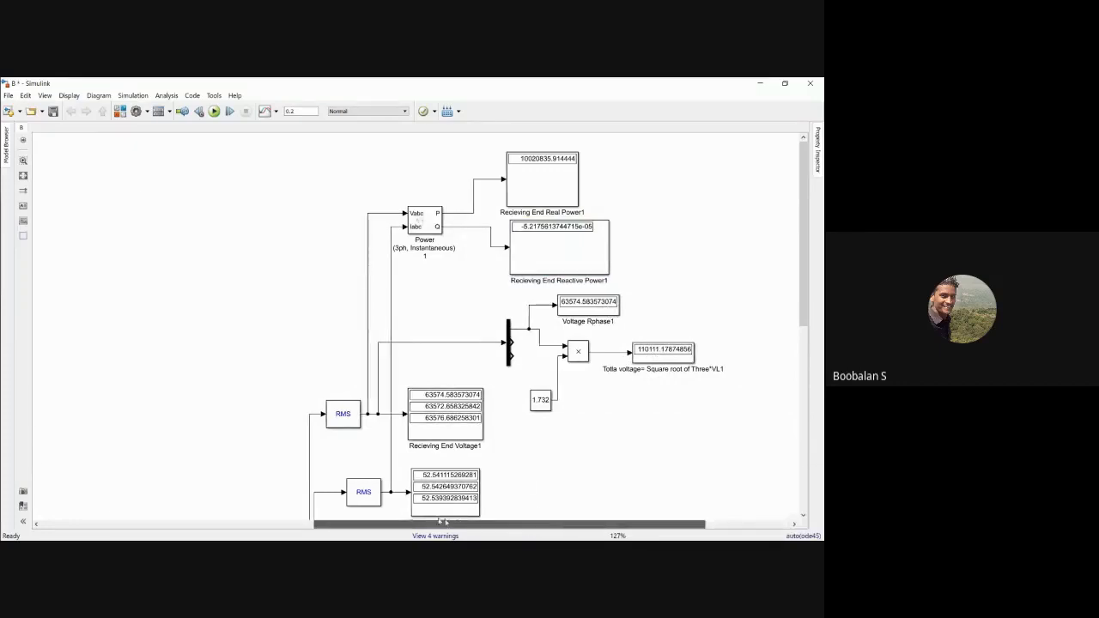
- Set the active power P of the receiving end Three-Phase Series RLC Load to 0
left_click_drag(529, 525, 300, 525)
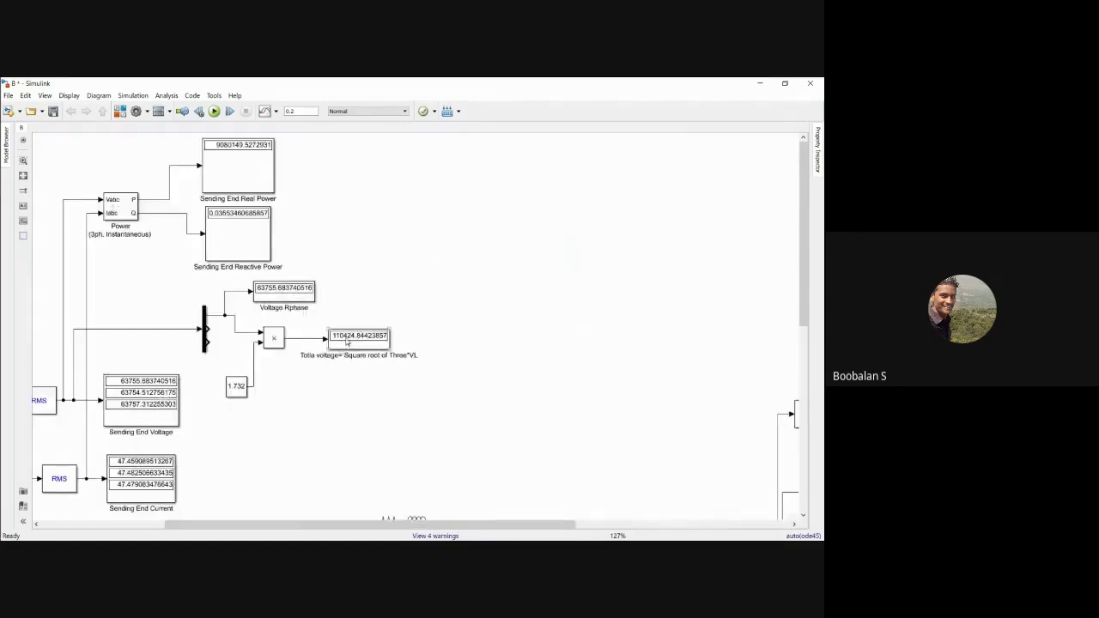
left_click_drag(370, 526, 457, 526)
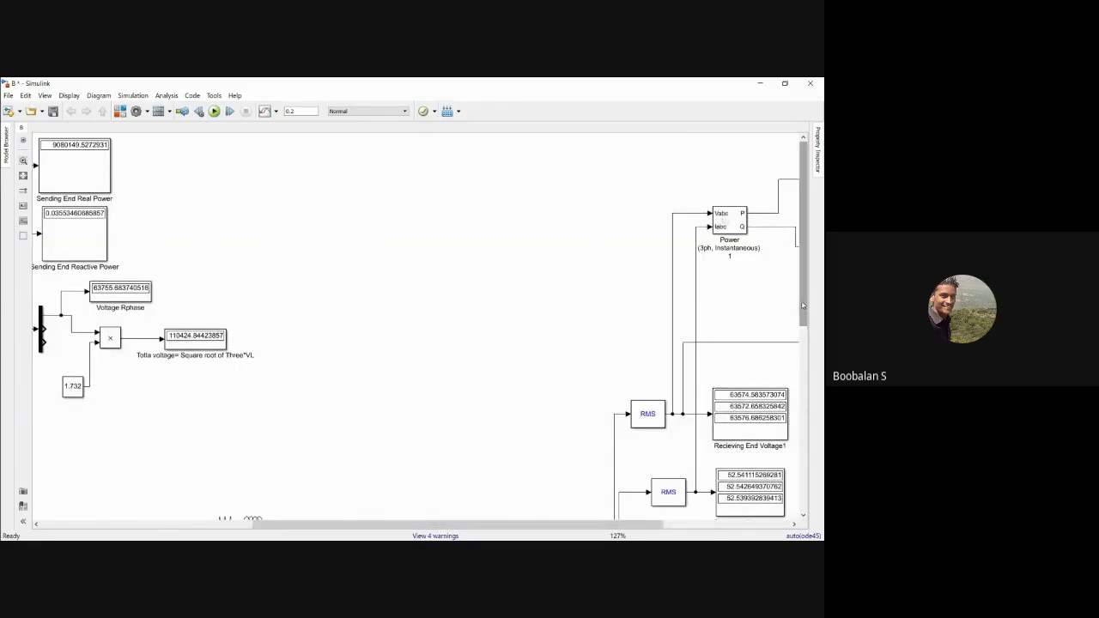
left_click_drag(802, 307, 792, 479)
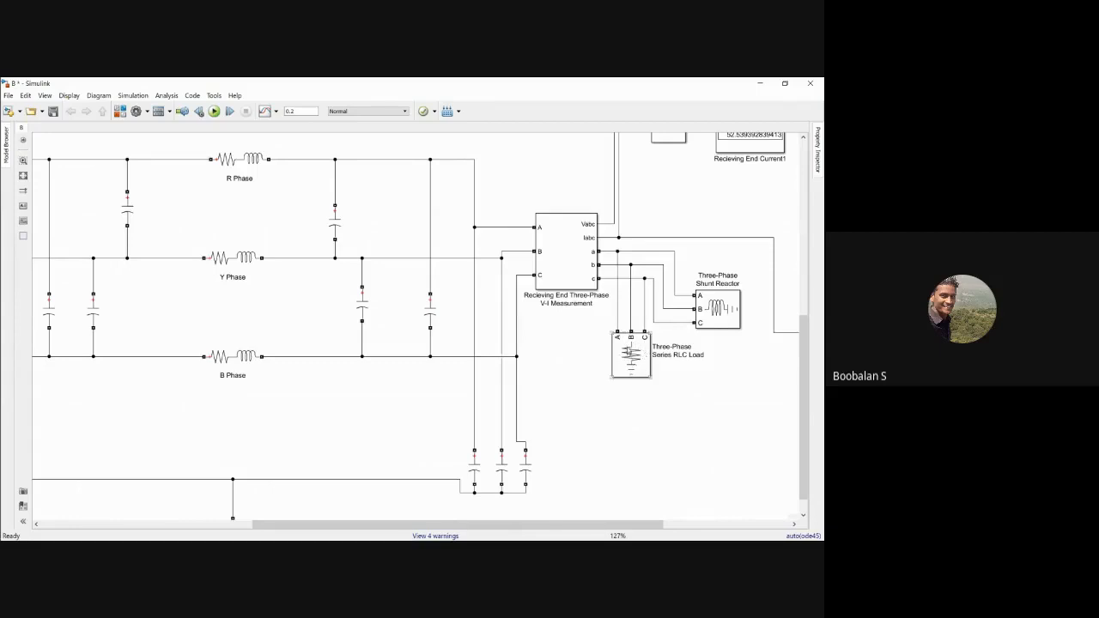
left_click(638, 346)
double_click(638, 347)
double_click(468, 363)
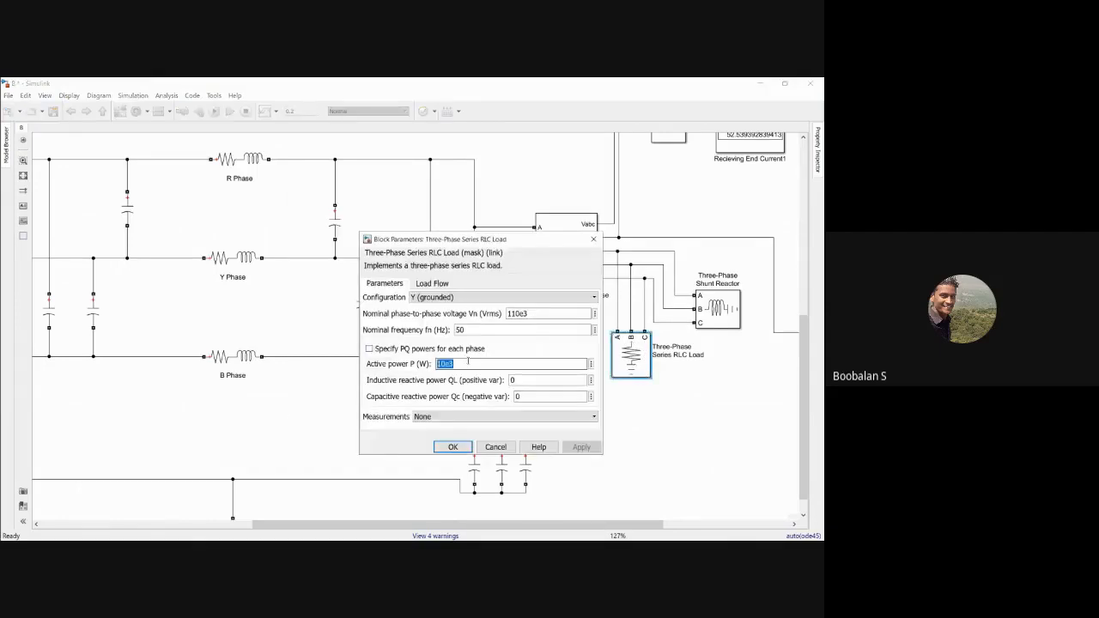
type("0")
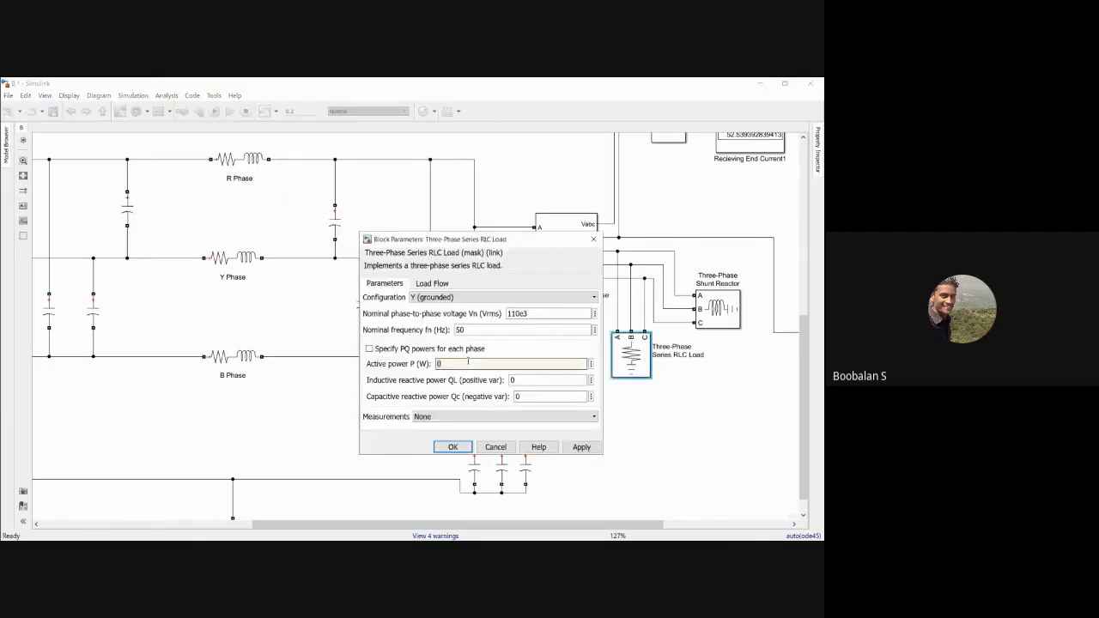
left_click(581, 446)
left_click(449, 448)
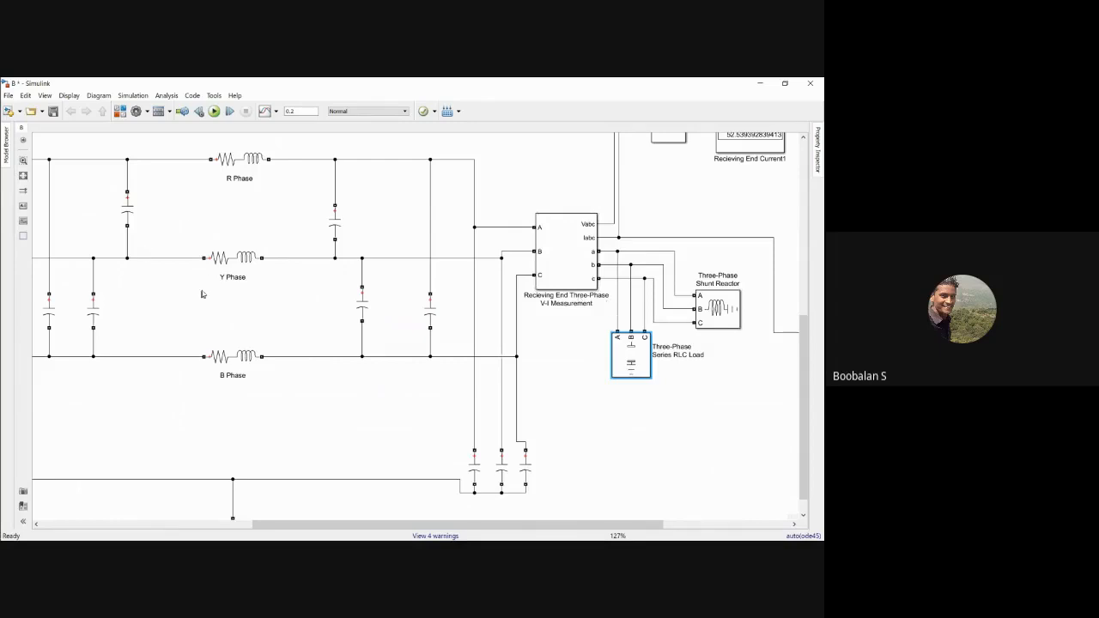
- Set the inductive reactive power QL of the Three-Phase Shunt Reactor to 0
double_click(717, 307)
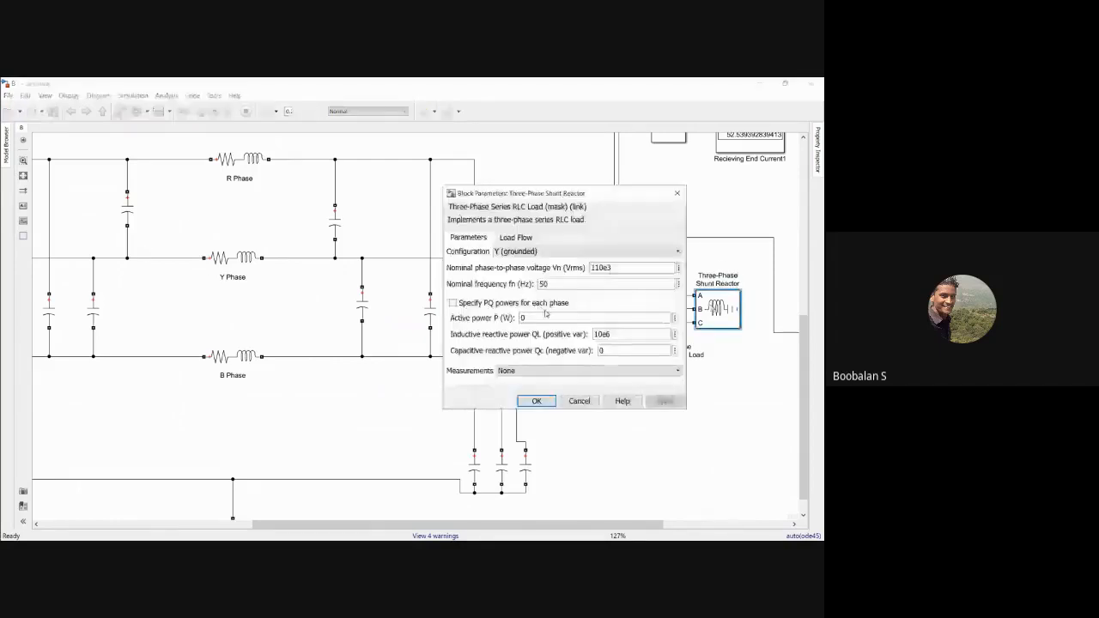
double_click(614, 335)
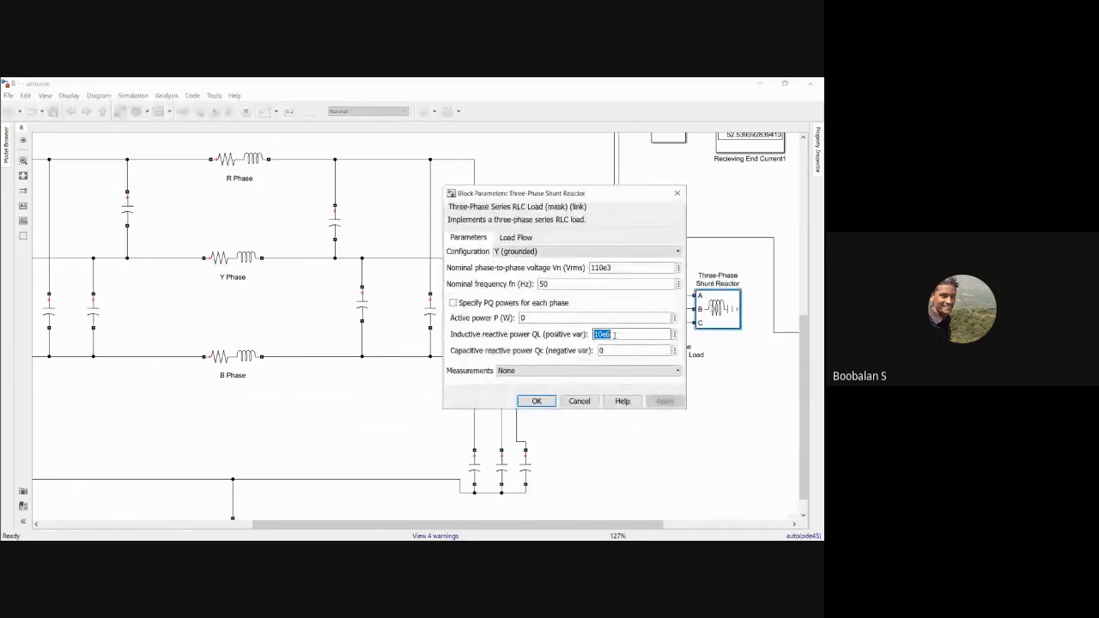
type("0")
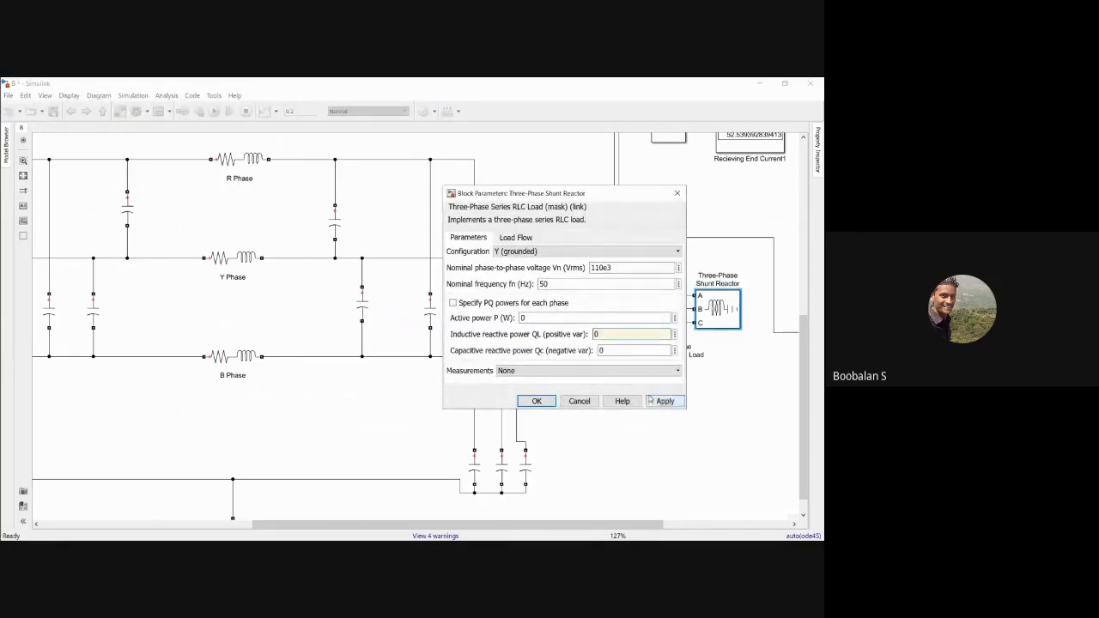
left_click(665, 401)
left_click(537, 401)
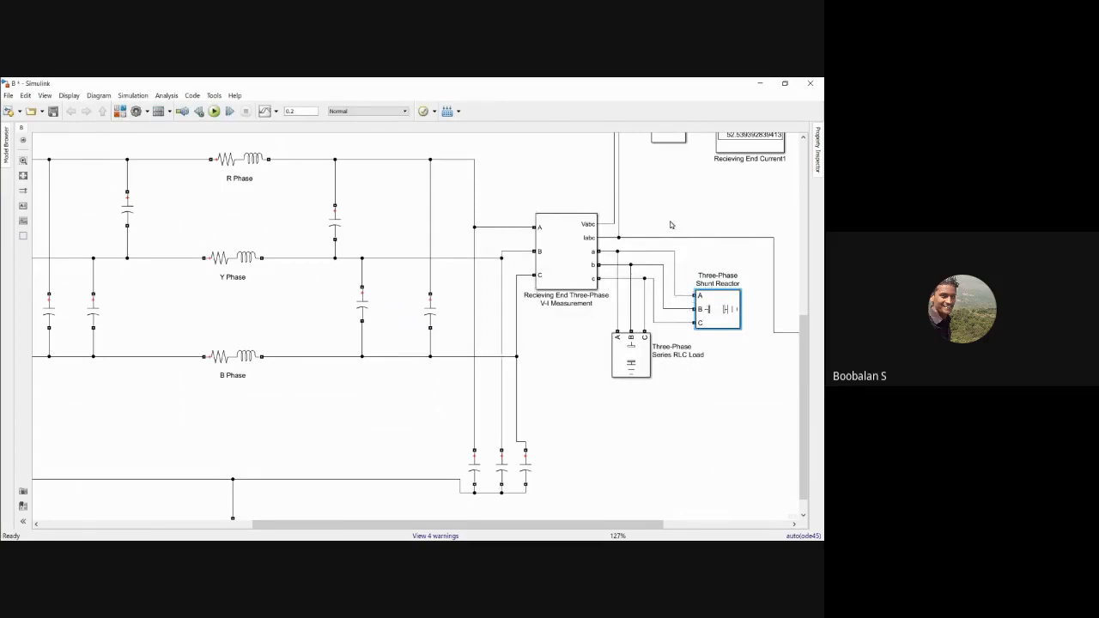
- Try to simulate the whole model with the zero-power load and shunt reactor still connected
left_click_drag(806, 333, 804, 244)
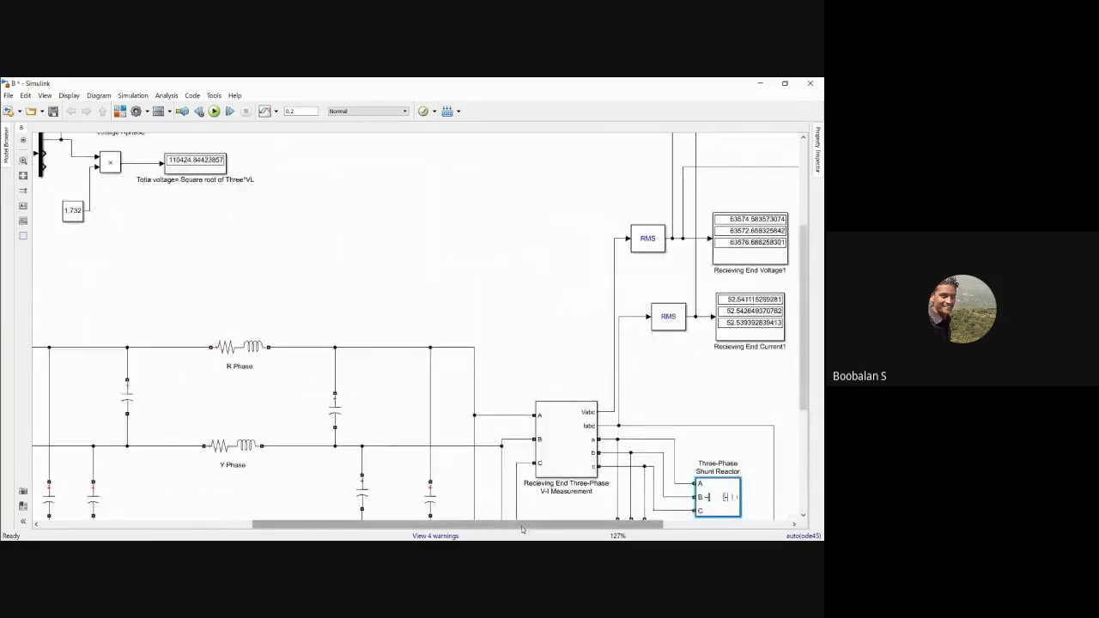
left_click_drag(530, 526, 639, 527)
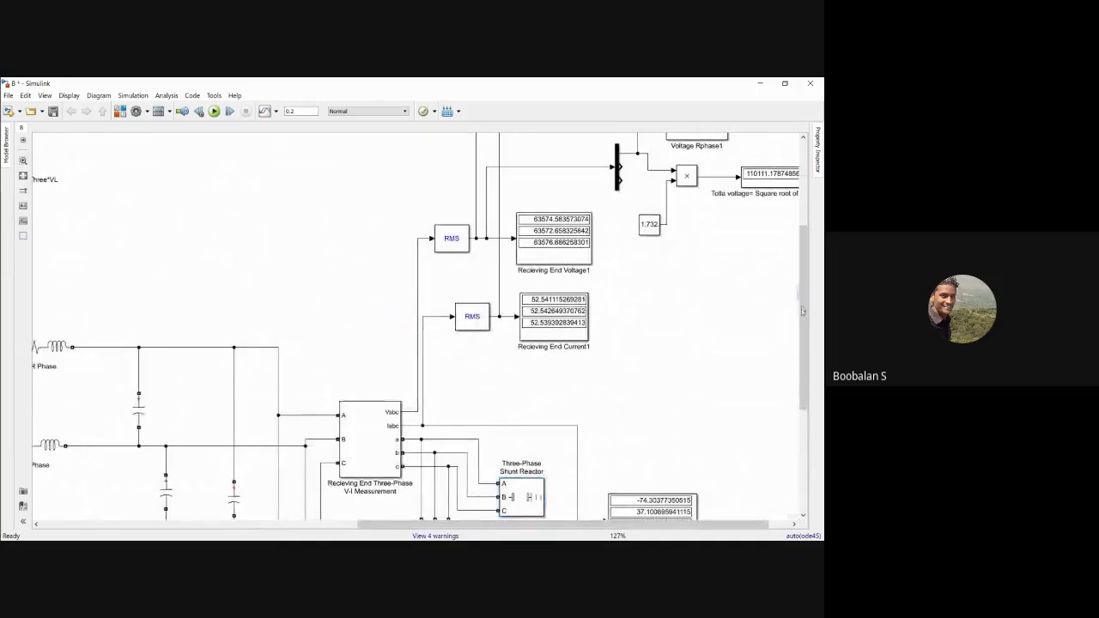
scroll(801, 308, "right", 2)
left_click_drag(805, 312, 823, 203)
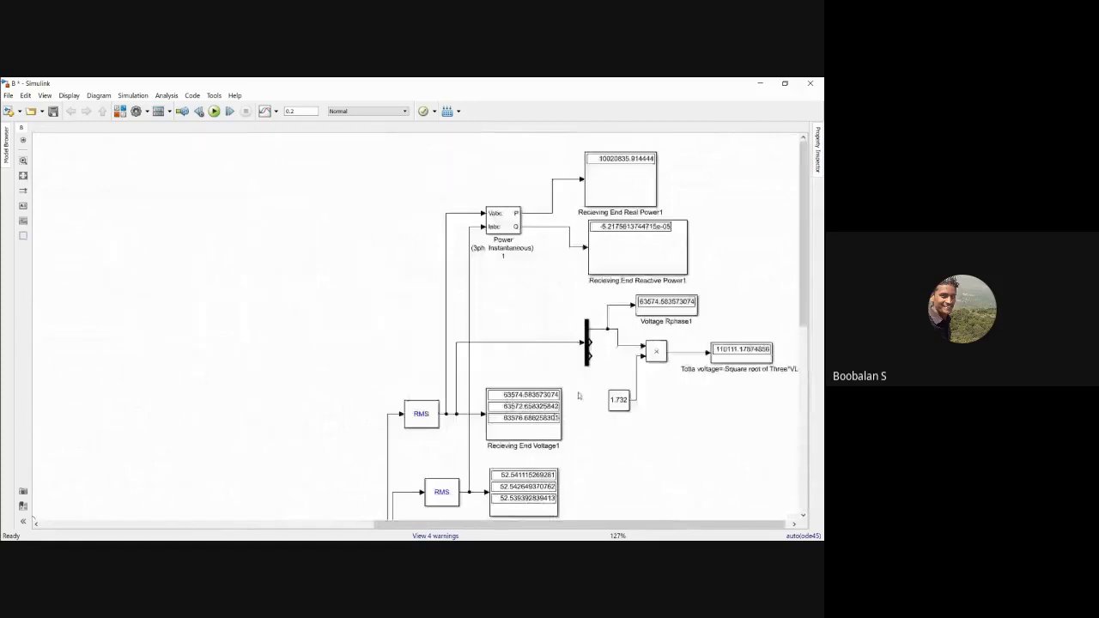
left_click_drag(437, 525, 172, 515)
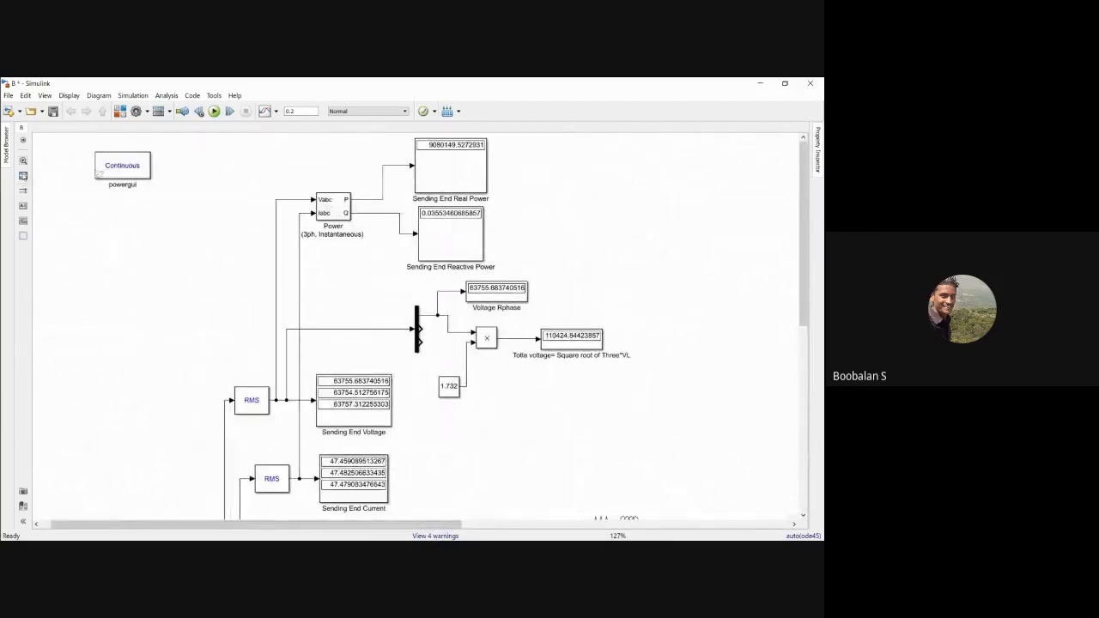
left_click(24, 175)
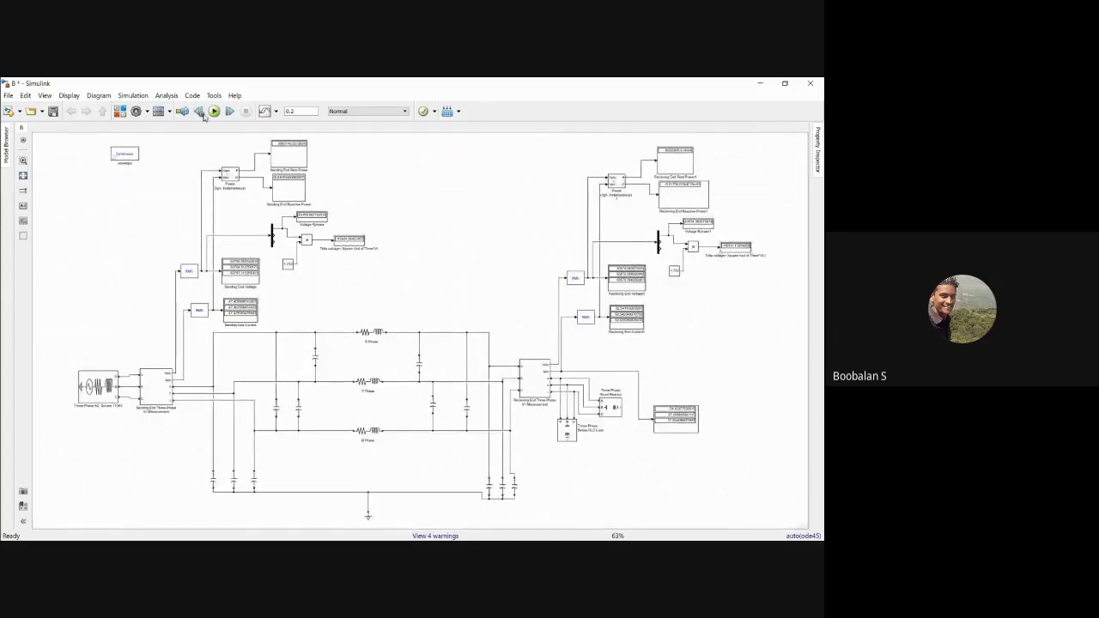
left_click(214, 110)
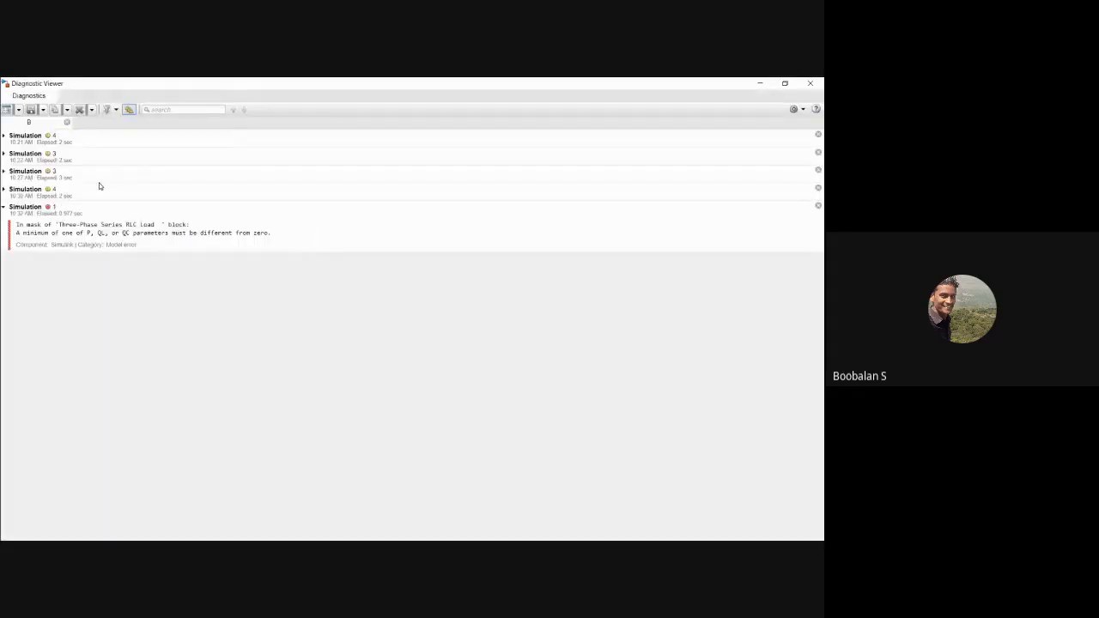
left_click(810, 83)
- Delete the Three-Phase Series RLC Load, the Three-Phase Shunt Reactor and their connecting lines from the receiving end
left_click_drag(567, 437, 616, 406)
key("Delete")
mouse_move(548, 418)
left_mouse_down()
mouse_move(602, 406)
mouse_move(564, 434)
left_mouse_up()
left_click(615, 396)
key("Delete")
left_click_drag(575, 379, 560, 414)
key("Delete")
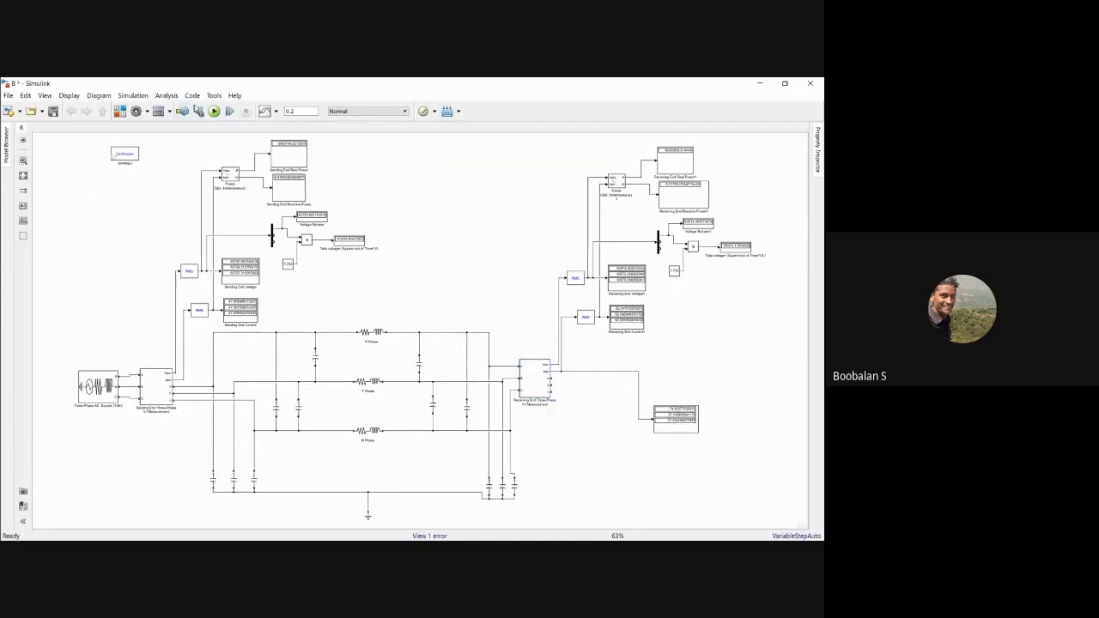
- Run the simulation with the receiving end unloaded and compare the sending and receiving end displays
left_click(214, 111)
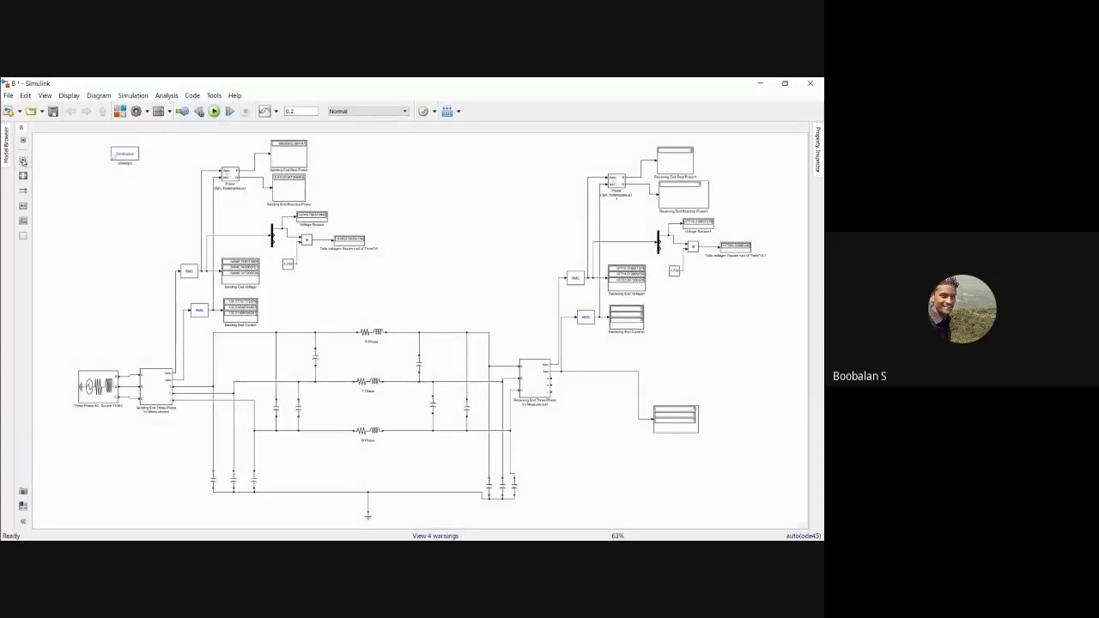
scroll(335, 248, "up", 4)
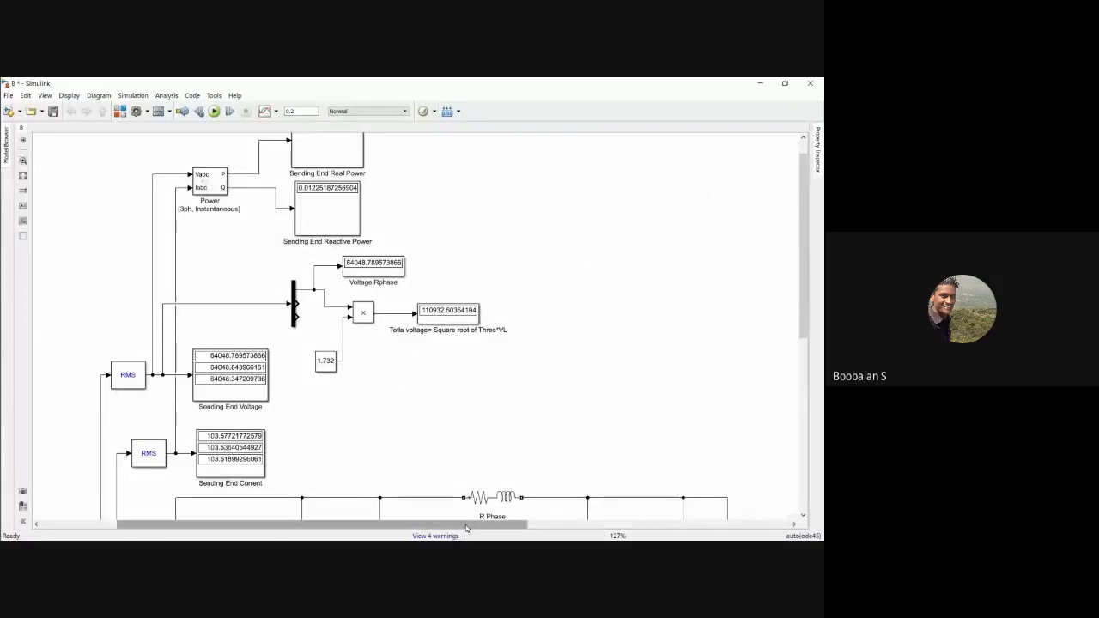
left_click_drag(473, 525, 571, 528)
left_click_drag(700, 534, 732, 533)
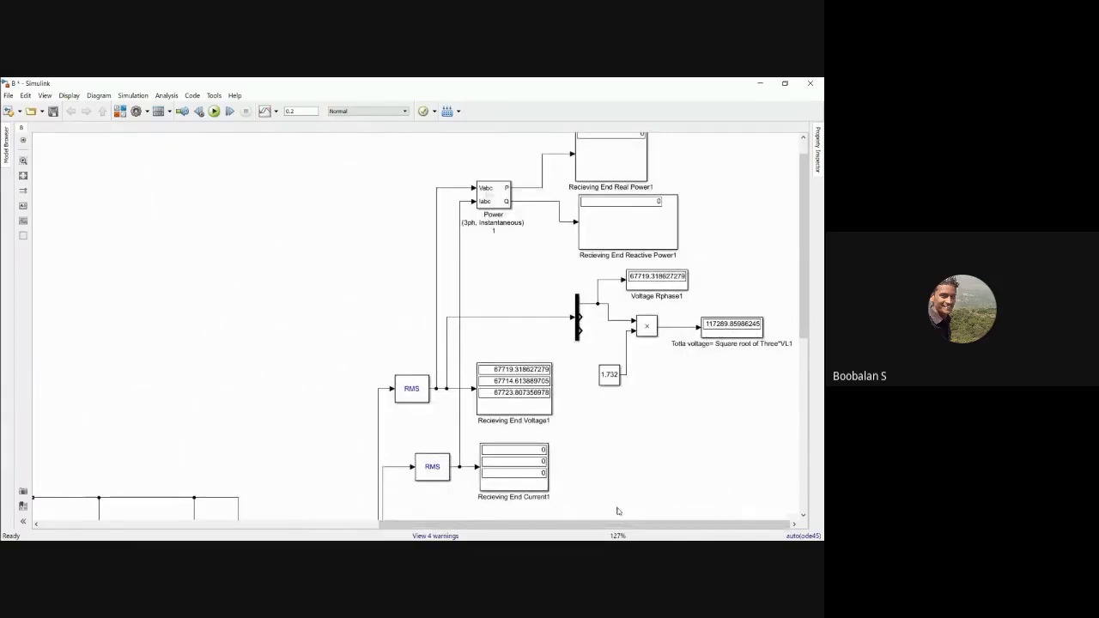
left_click_drag(627, 530, 718, 526)
scroll(473, 402, "down", 2)
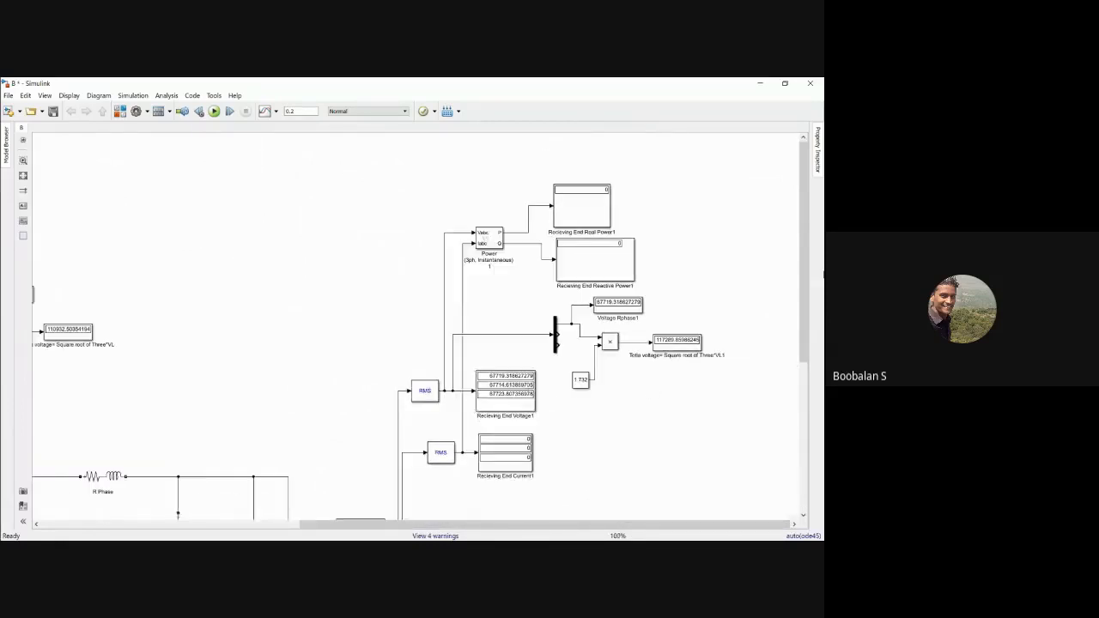
- Add a Three-Phase Parallel RLC Load block below the receiving end Three-Phase V-I Measurement
left_click_drag(806, 331, 806, 375)
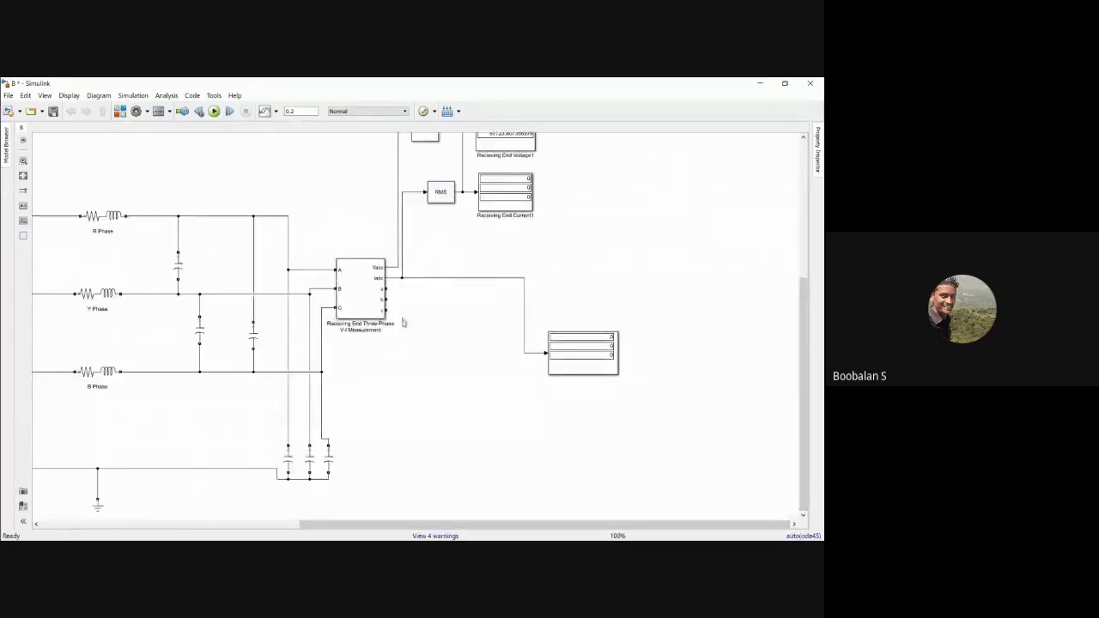
double_click(390, 365)
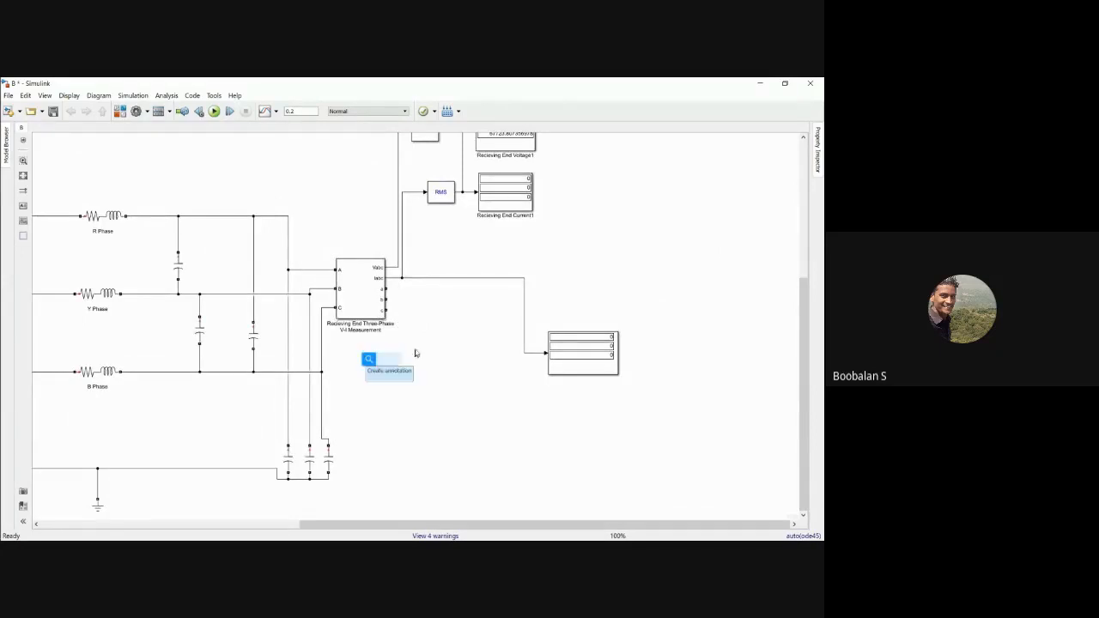
left_click(438, 328)
double_click(376, 372)
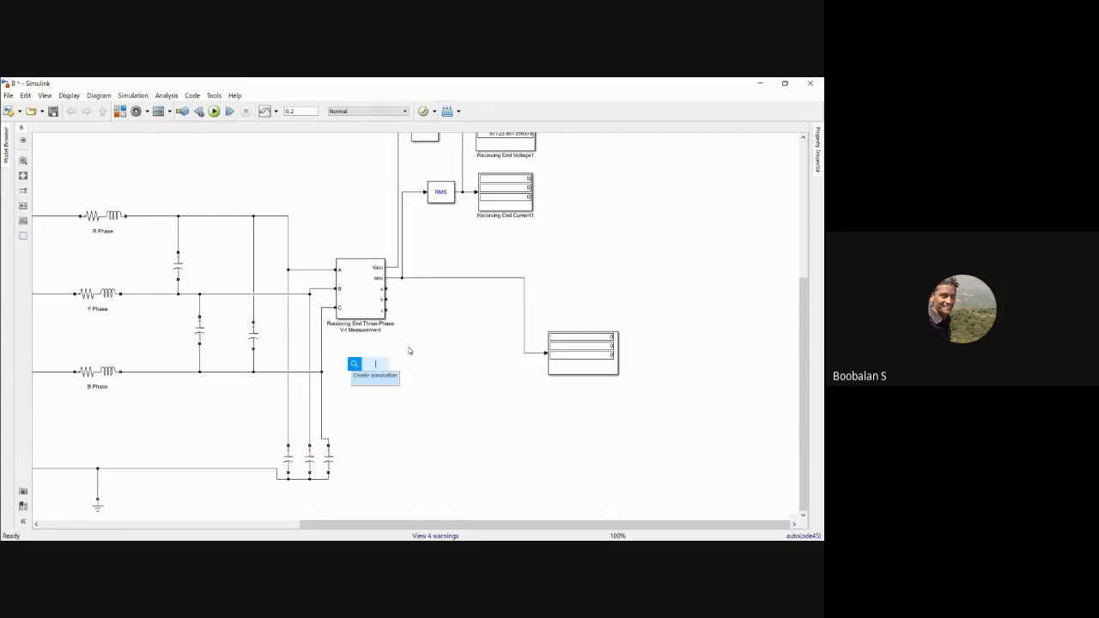
type("three")
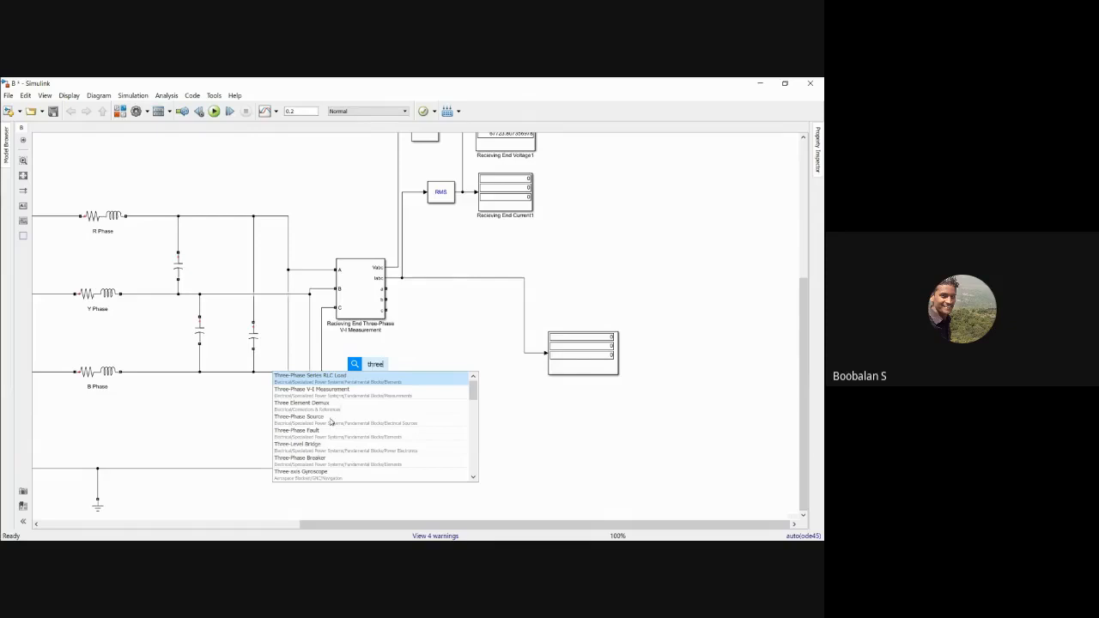
mouse_move(473, 386)
left_mouse_down()
mouse_move(473, 399)
mouse_move(474, 386)
left_mouse_up()
type("phase")
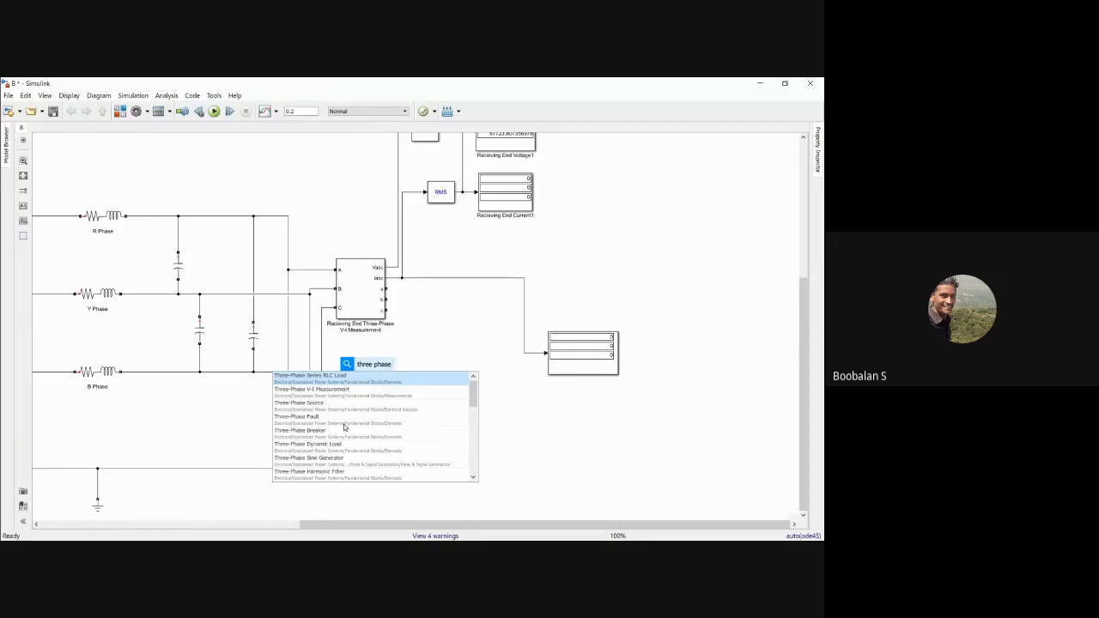
type(" pa")
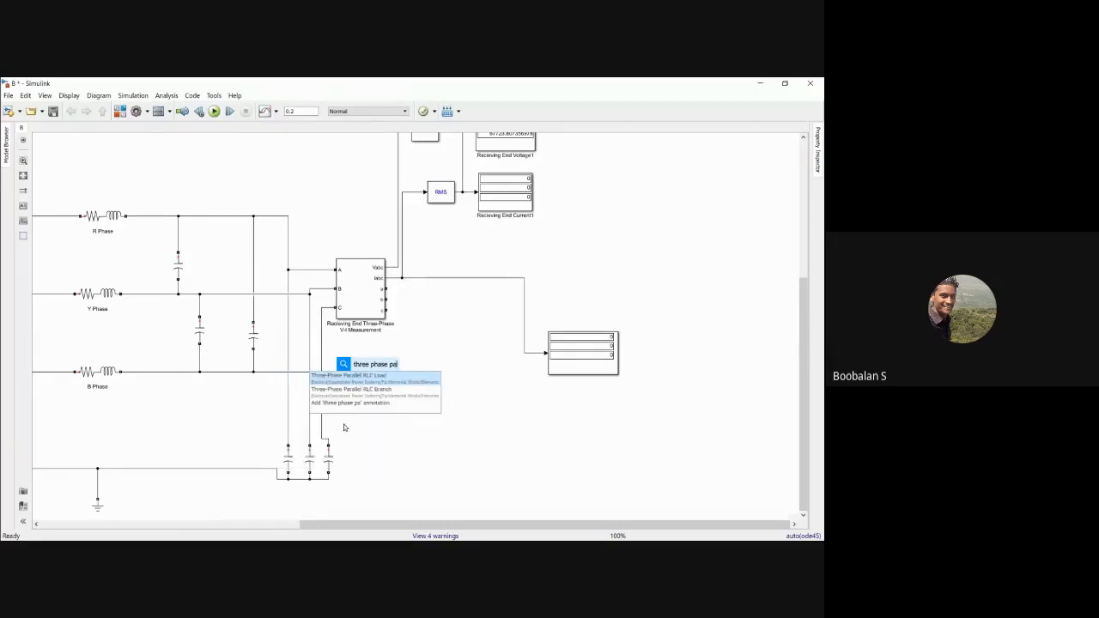
left_click(370, 381)
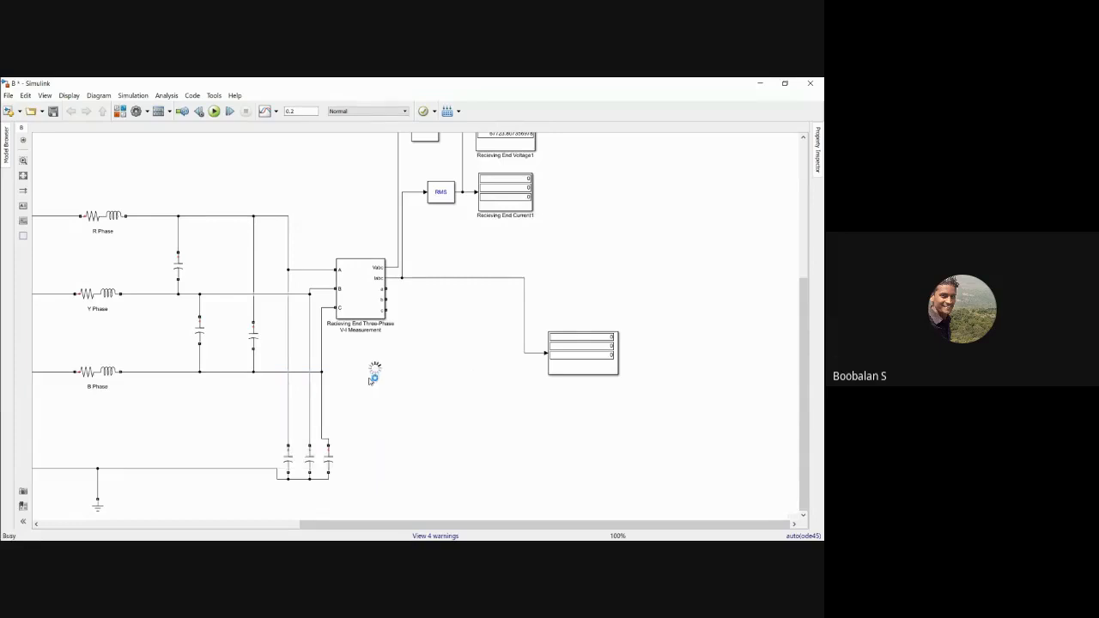
left_click_drag(369, 371, 416, 369)
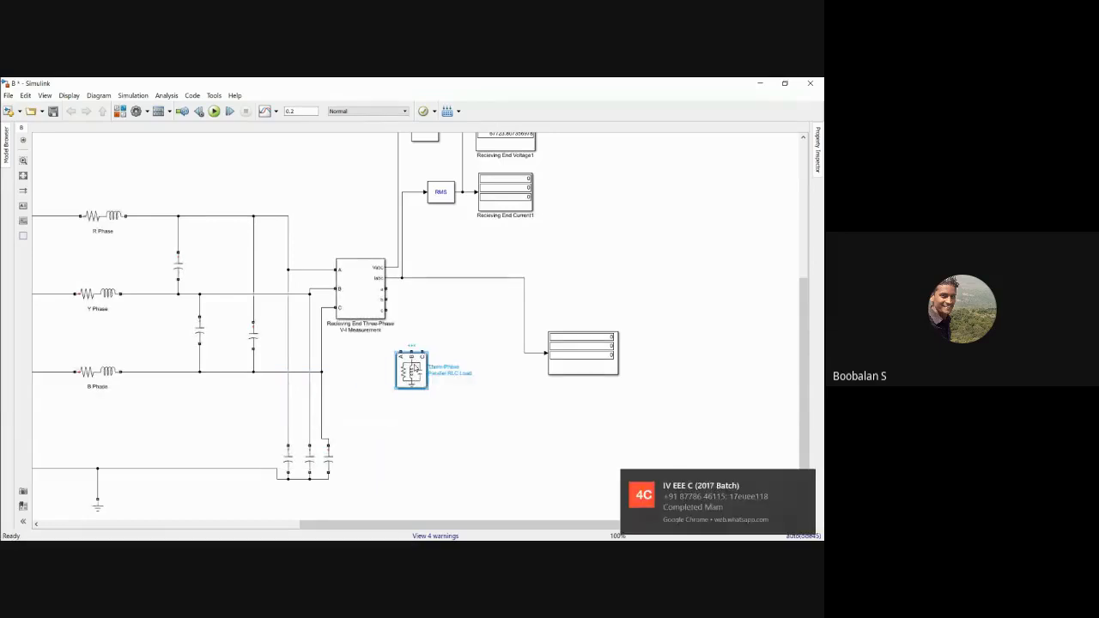
- Set the Three-Phase Parallel RLC Load's nominal phase-to-phase voltage to 110e3 and its nominal frequency to 50 Hz
double_click(413, 370)
left_click_drag(530, 260, 490, 249)
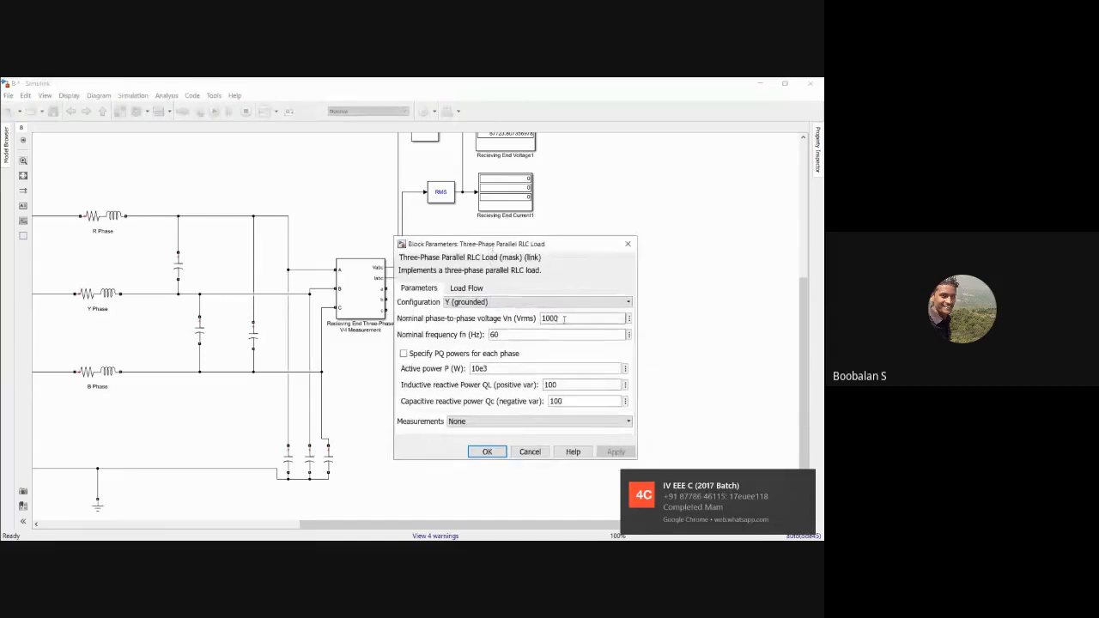
double_click(563, 319)
type("11")
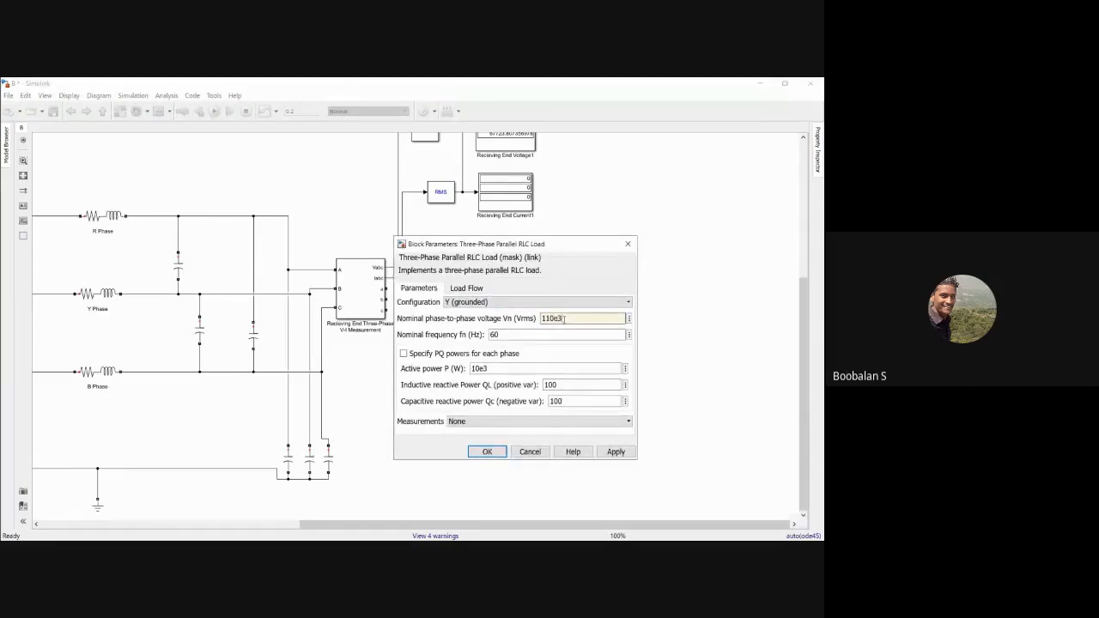
type("0e3")
double_click(540, 335)
type("5")
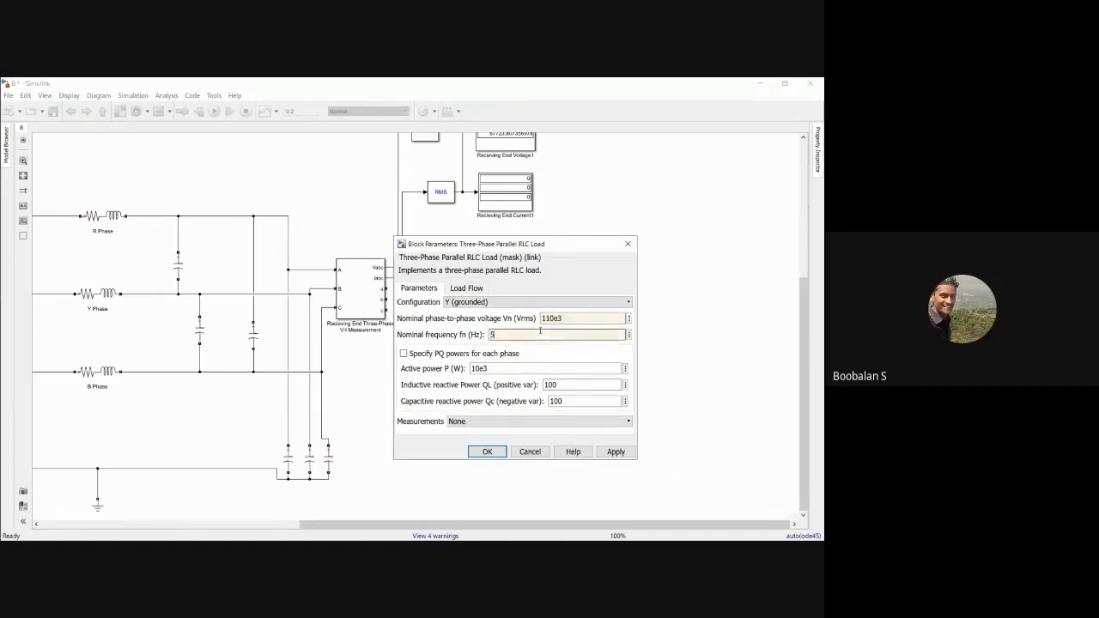
- Set the parallel load's active power to 0, inductive reactive power QL to 10e6 and capacitive reactive power Qc to 0
double_click(534, 368)
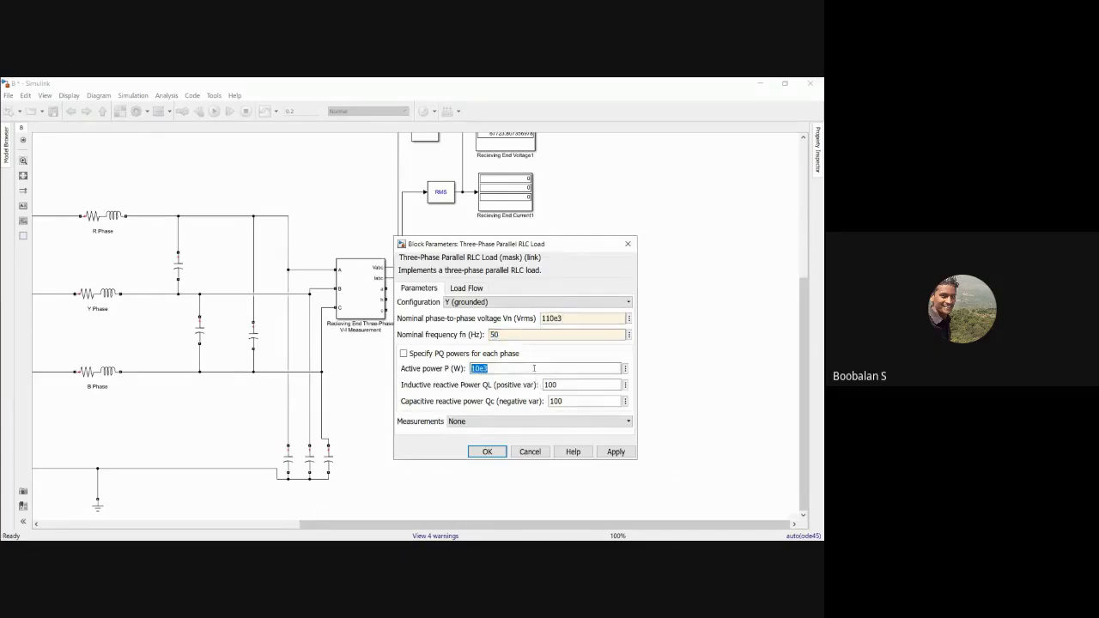
type("0")
double_click(568, 385)
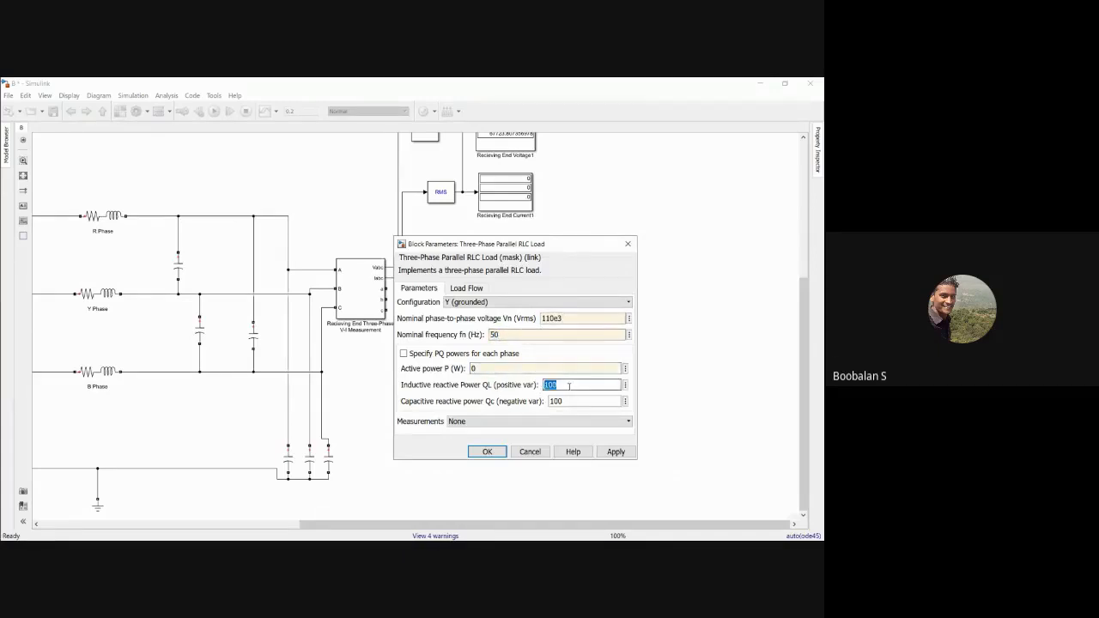
type("10e6")
double_click(569, 402)
type("0")
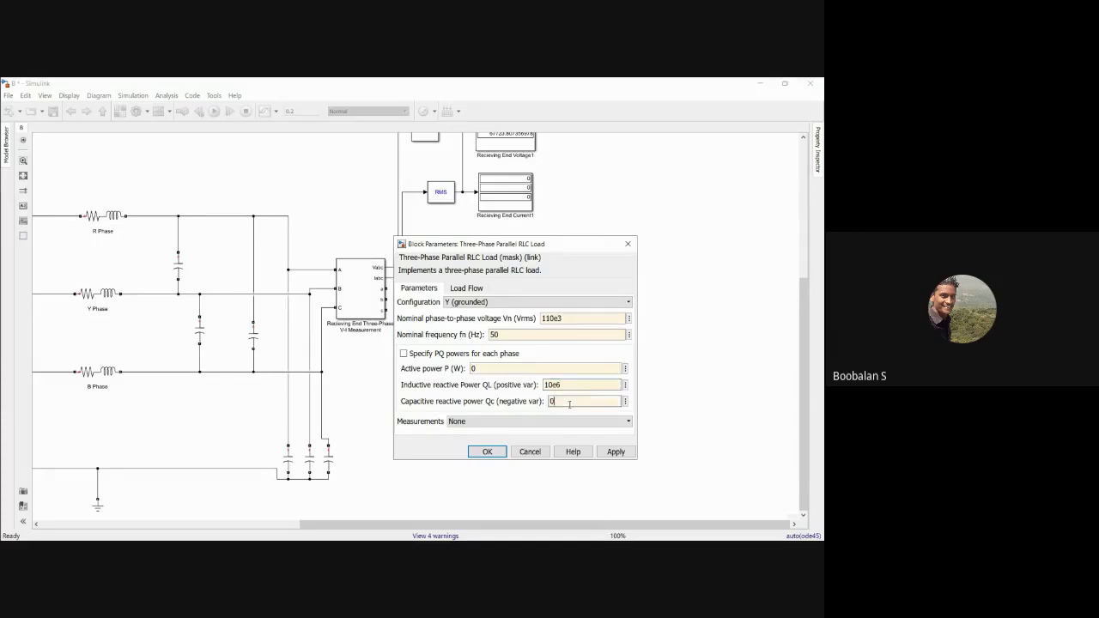
left_click(616, 452)
left_click(487, 452)
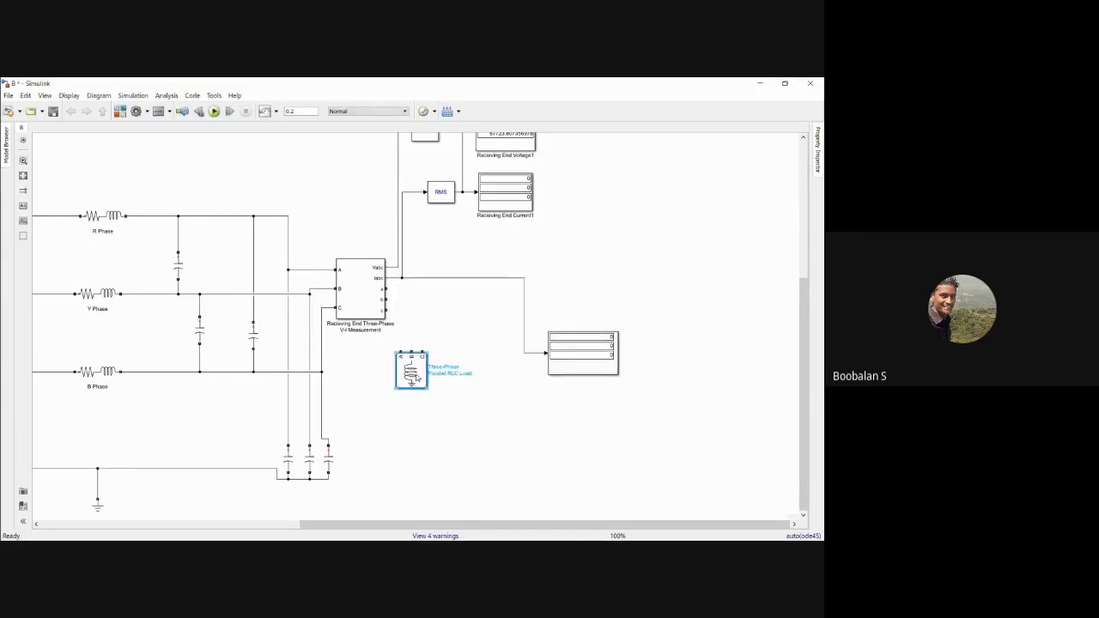
- Rename the parallel RLC load block as "Three-Phase Parallel Reactive power Compensation"
left_click_drag(417, 378, 466, 345)
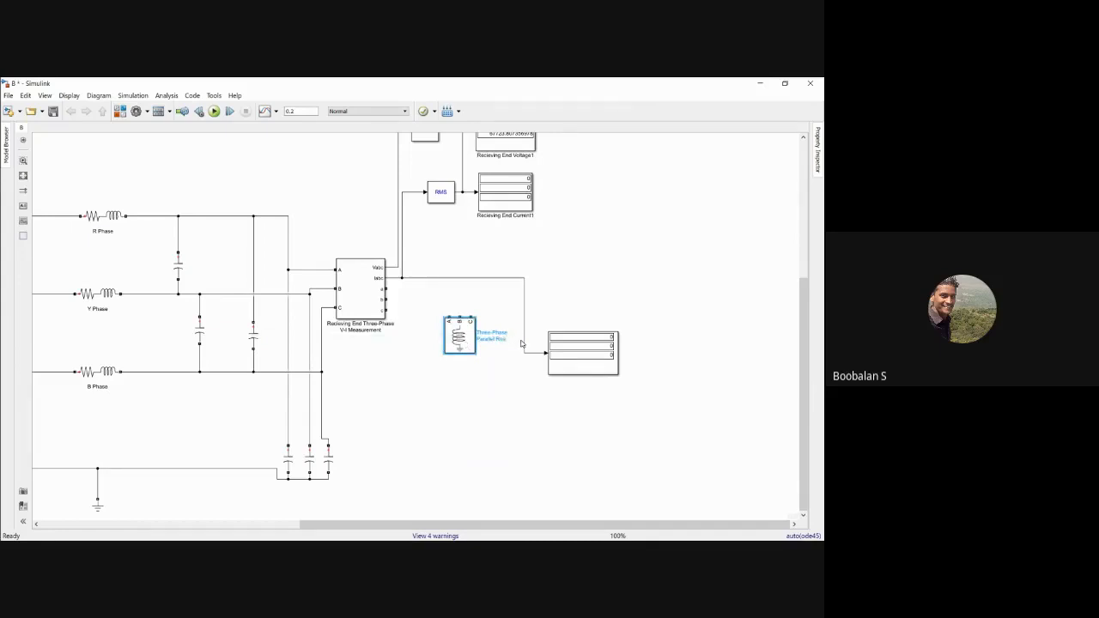
type("ve power Compensation")
mouse_move(458, 340)
left_mouse_down()
mouse_move(459, 325)
mouse_move(464, 335)
left_mouse_up()
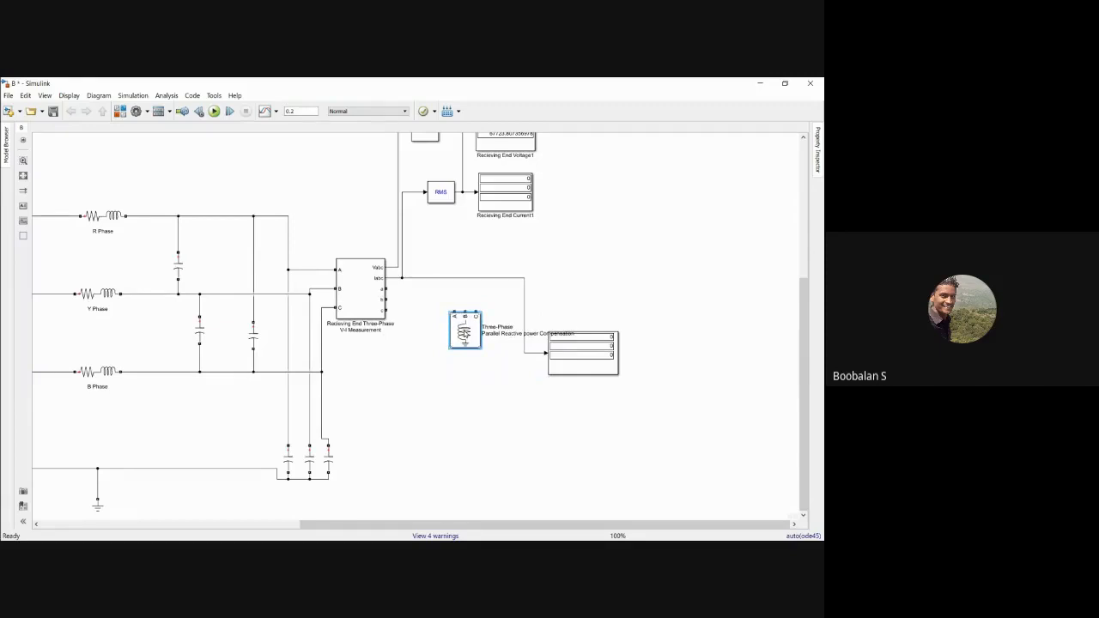
- Rotate the compensation block so its terminals face the receiving end V-I Measurement and connect A, B and C to outputs a, b and c
key("ctrl+r")
key("ctrl+r")
key("ctrl+r")
left_click_drag(465, 334, 489, 294)
left_click(441, 311)
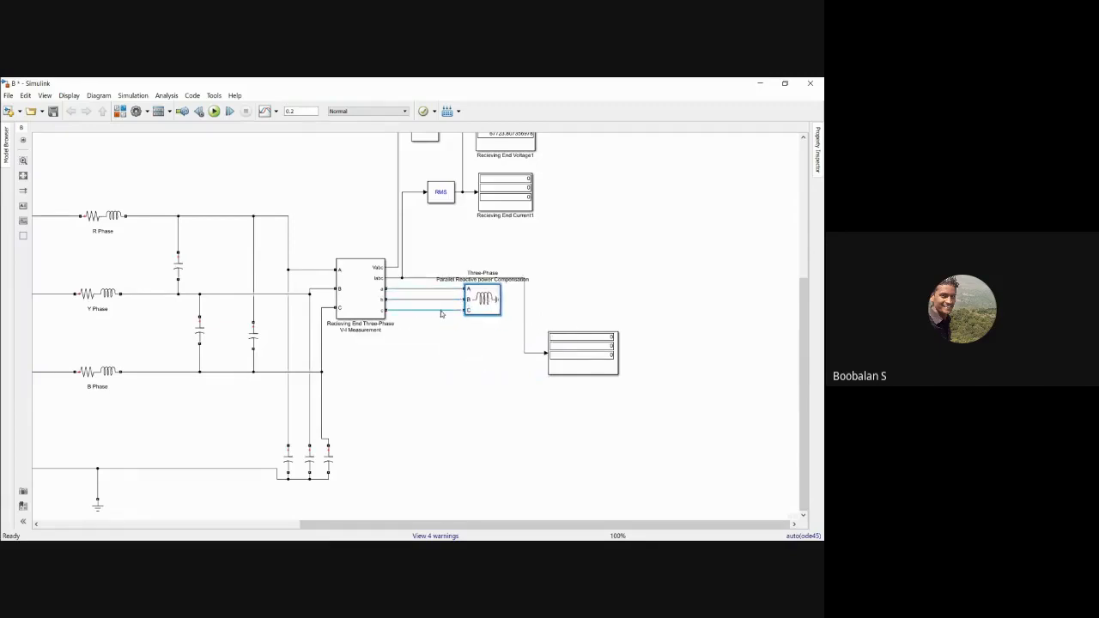
left_click(443, 352)
left_click(477, 305)
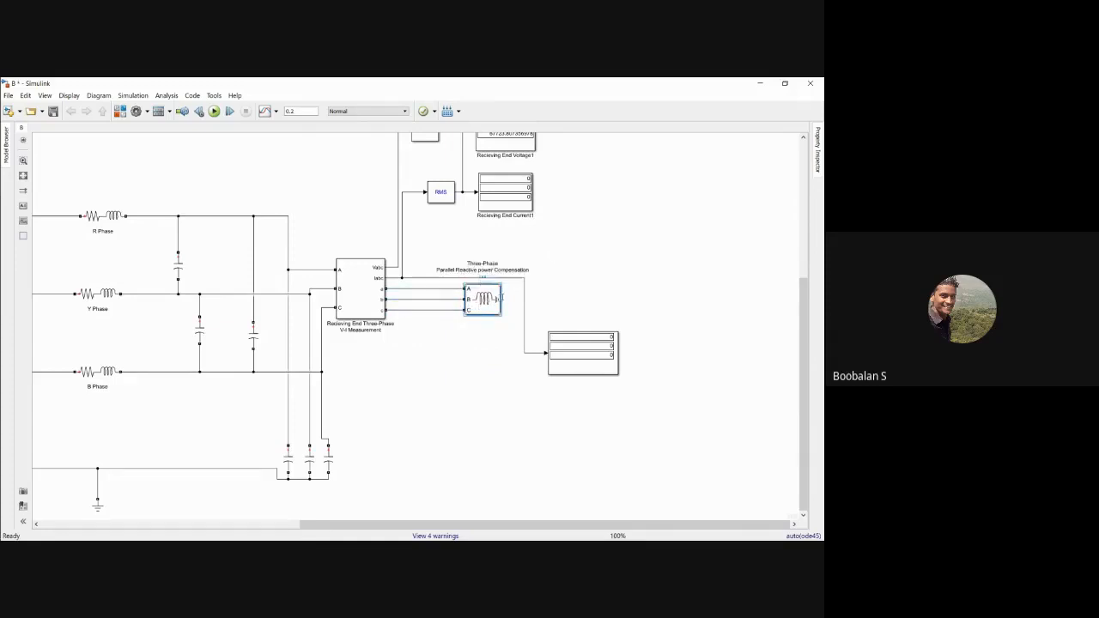
left_click(554, 255)
left_click(480, 273)
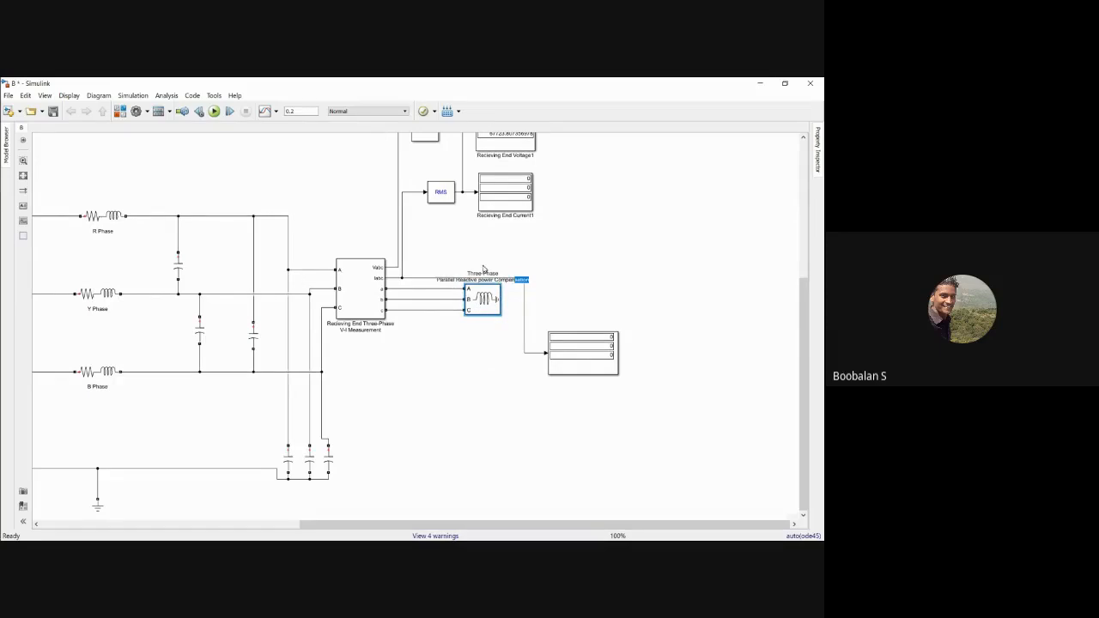
left_click(484, 269)
left_click(473, 292)
left_click(524, 256)
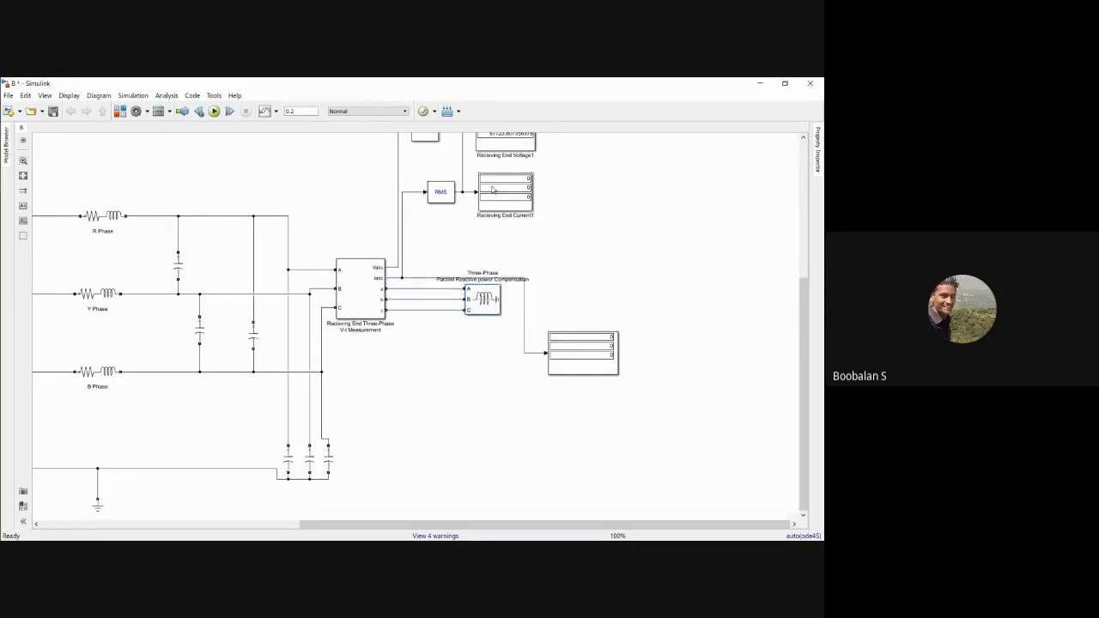
- Delete the unlabelled display on the receiving end Iabc signal with its line, and shift the compensation block farther from the measurement block
scroll(804, 404, "up", 3)
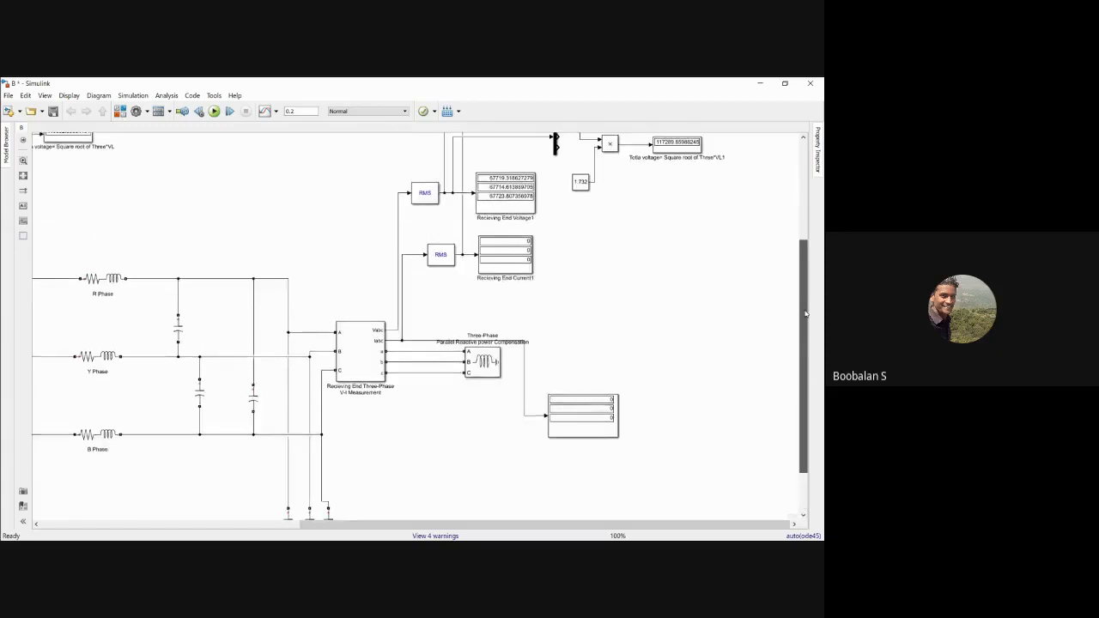
left_click_drag(593, 421, 590, 344)
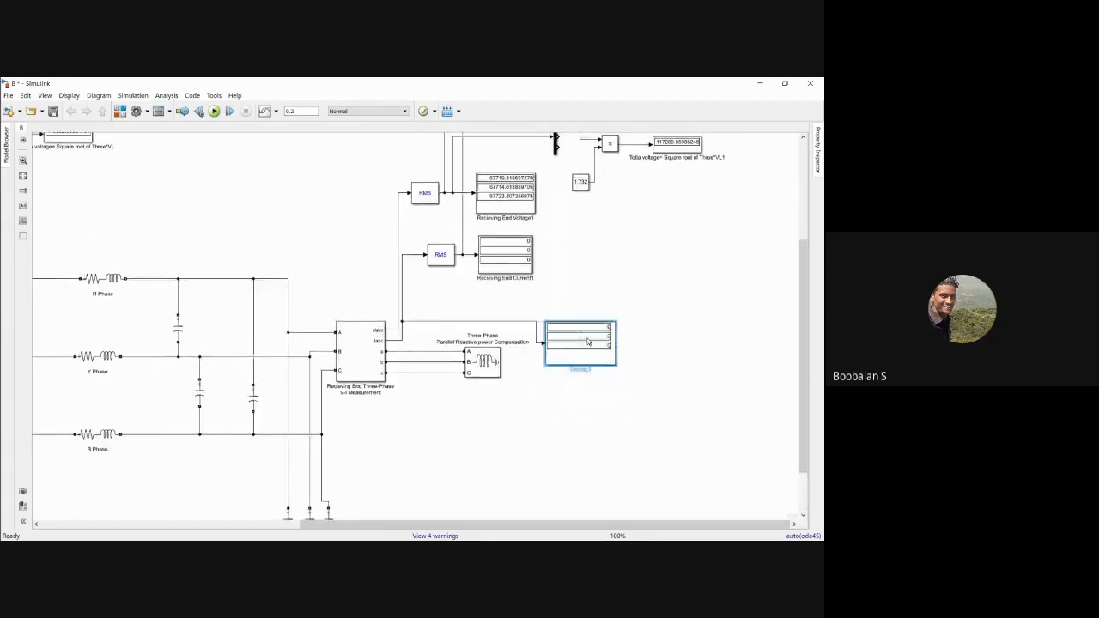
left_click_drag(508, 310, 612, 340)
left_click(551, 307)
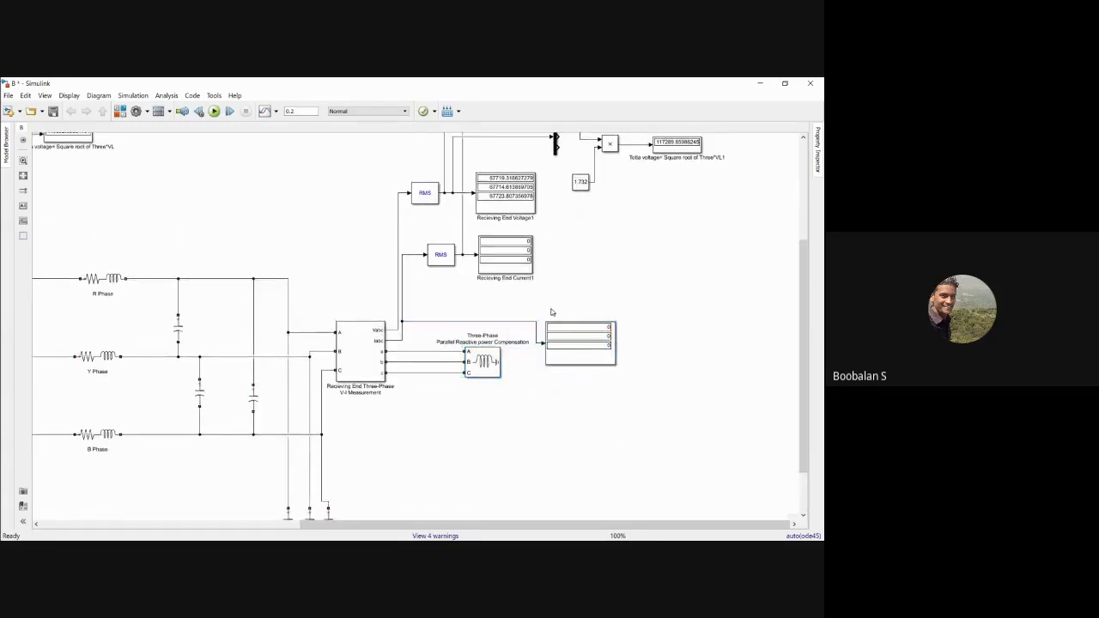
left_click_drag(552, 297, 577, 354)
key("Delete")
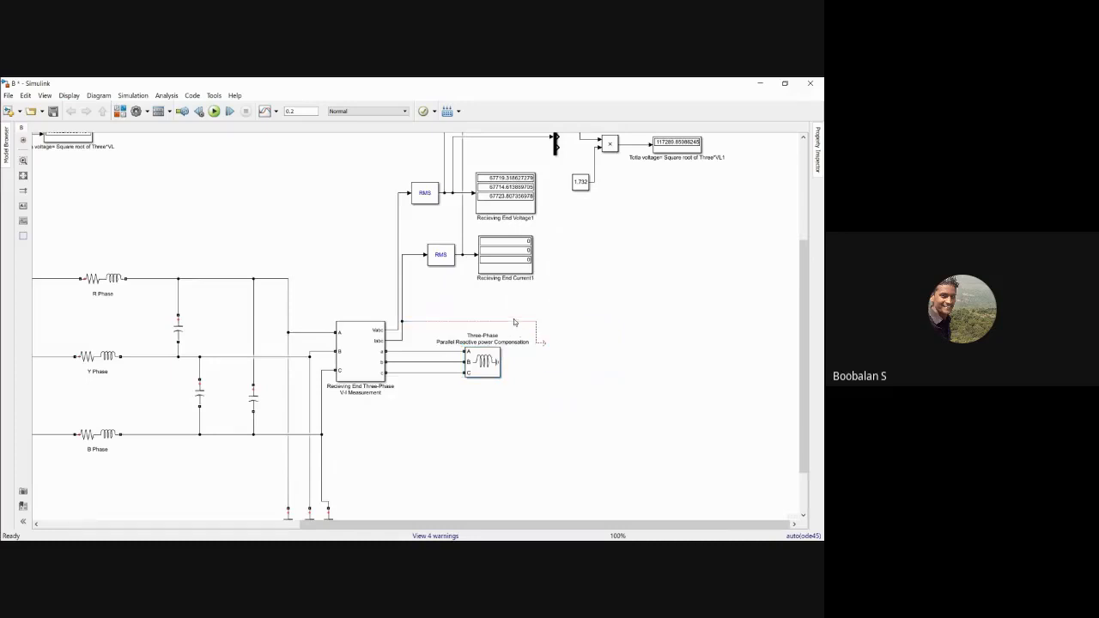
left_click(521, 322)
key("Delete")
left_click_drag(483, 354, 524, 353)
left_click(563, 312)
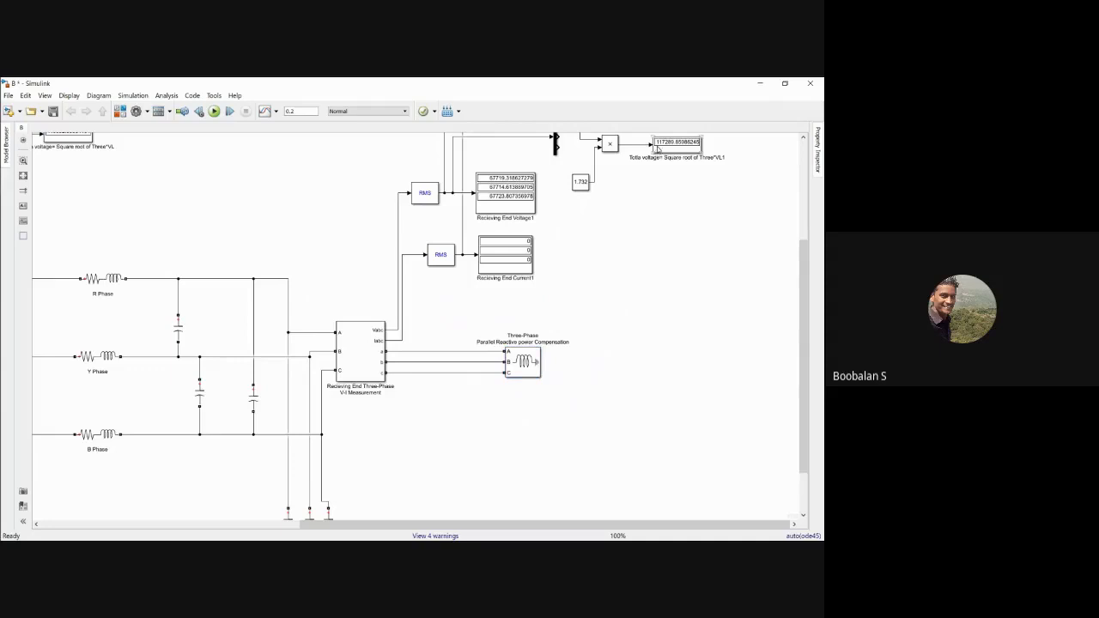
- Run the simulation with the parallel reactive power compensation connected at the receiving end
left_click(215, 112)
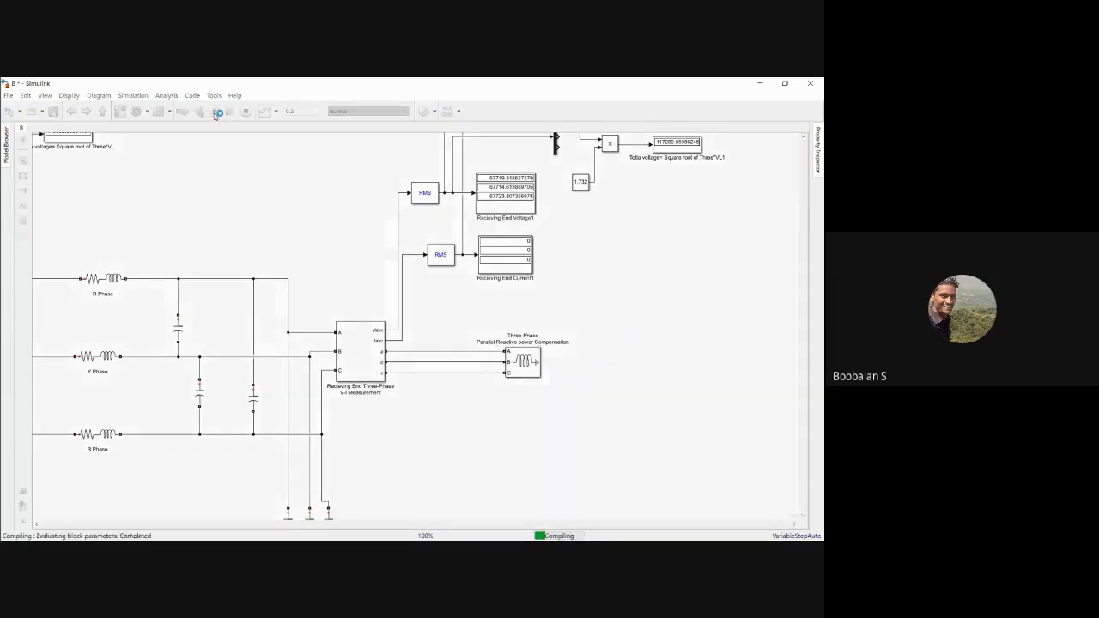
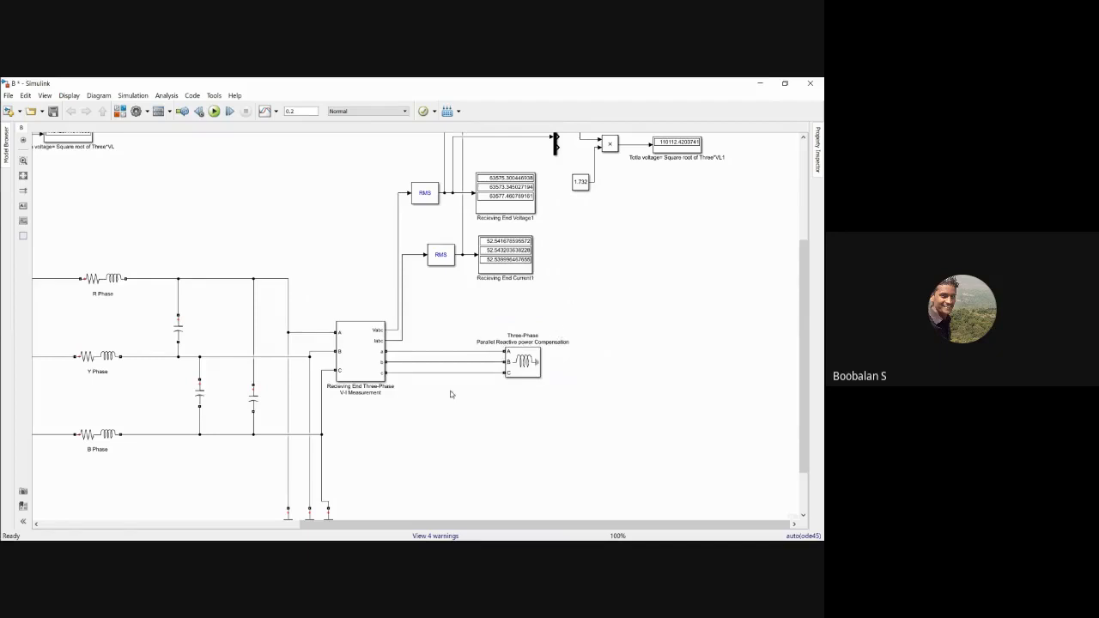
double_click(415, 453)
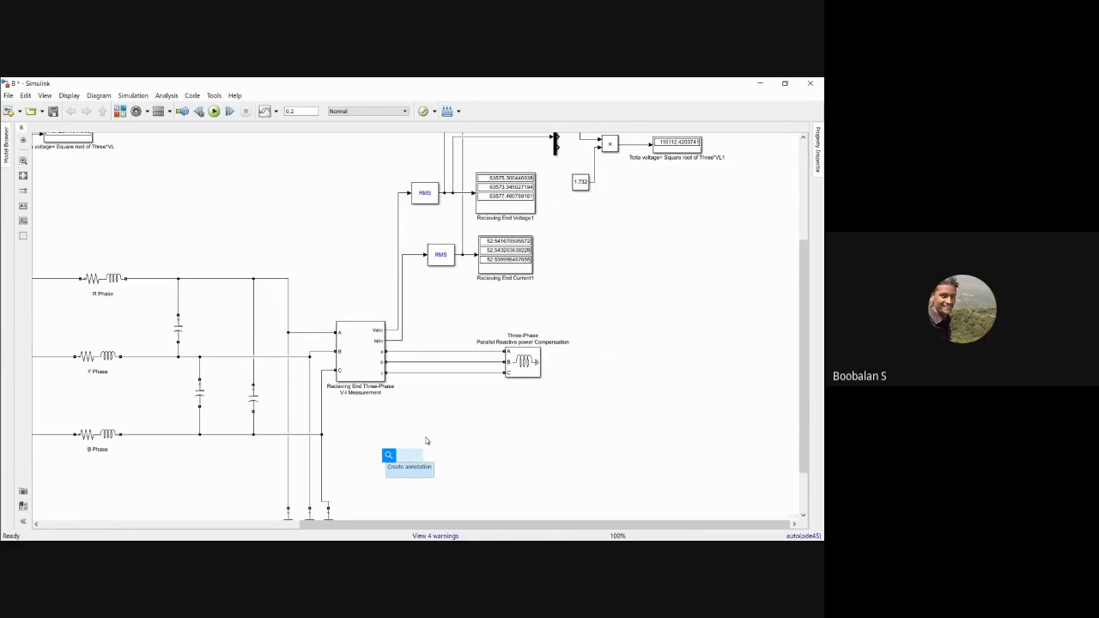
left_click(578, 324)
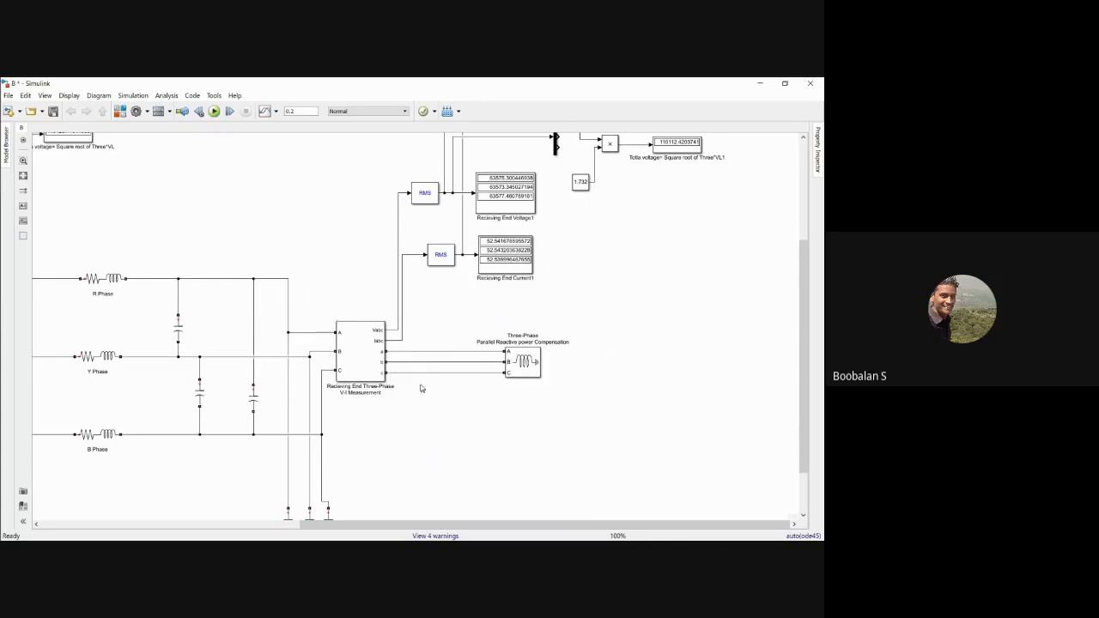
- Duplicate the Three-Phase Parallel Reactive power Compensation block and place the copy below the original
left_click_drag(413, 525, 658, 537)
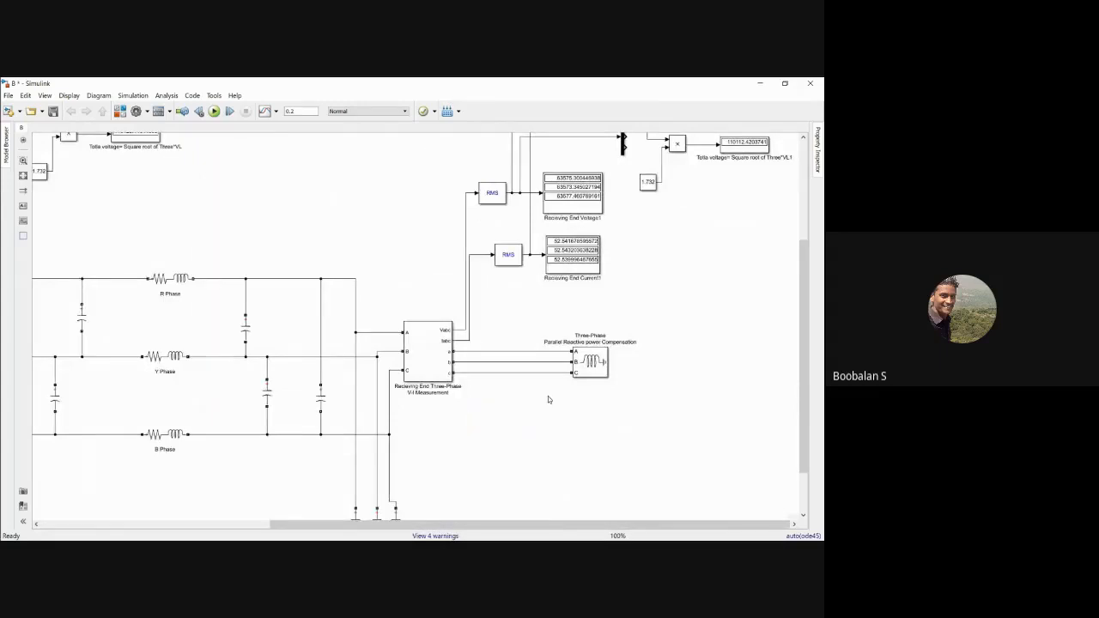
left_click(592, 361)
left_click_drag(567, 399, 539, 437)
- Set the copied compensation block's active power P to 10e3 W and its inductive reactive power QL to 0
double_click(538, 435)
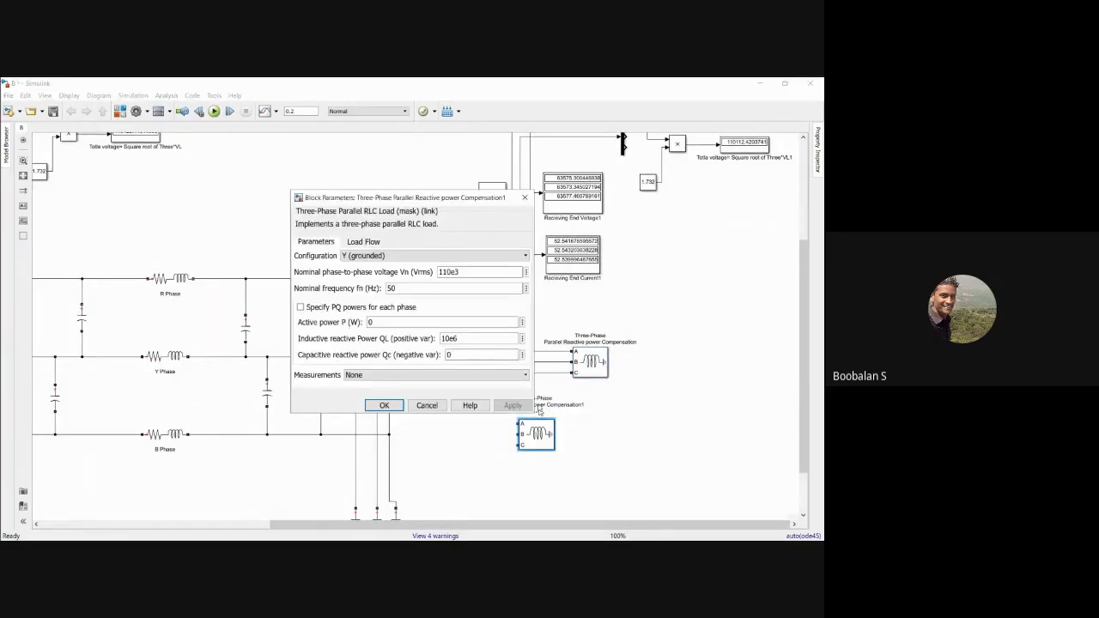
left_click_drag(365, 197, 431, 261)
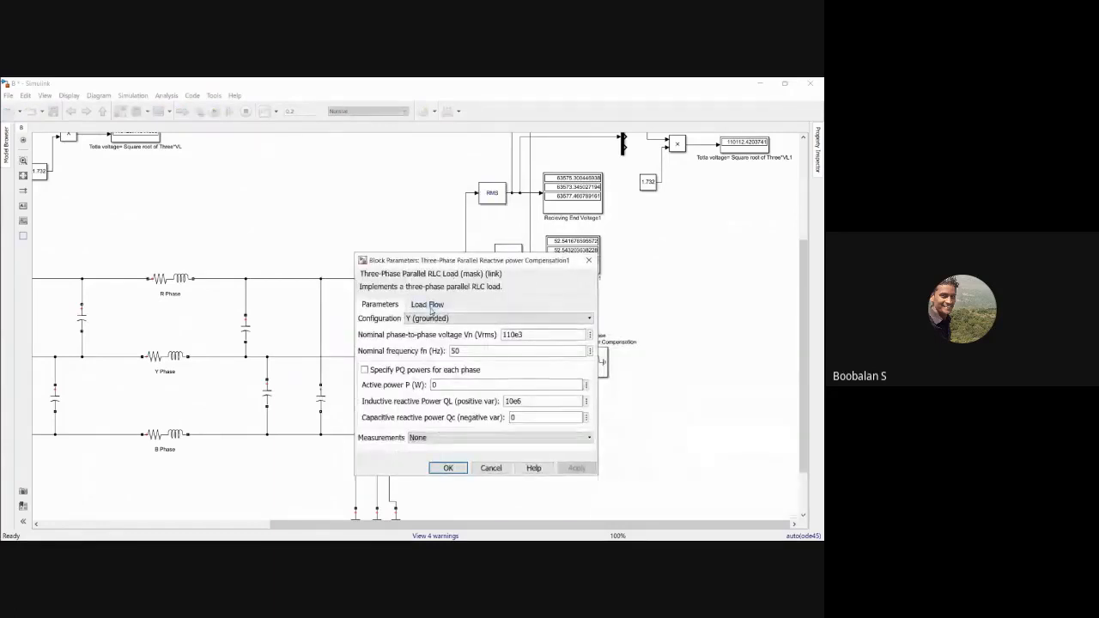
double_click(468, 385)
type("10")
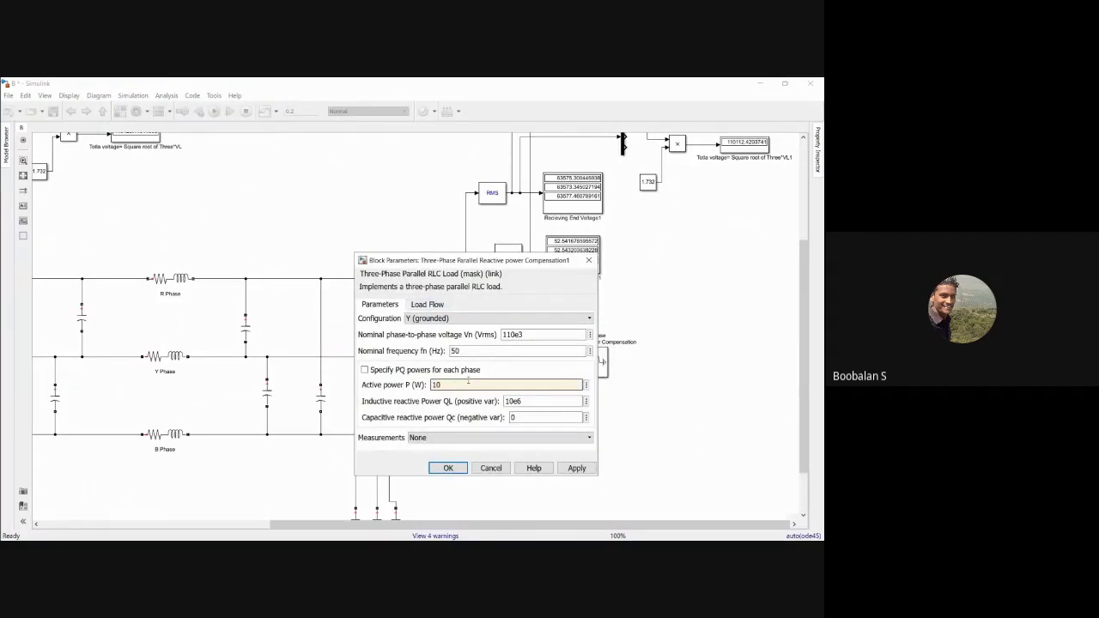
type("e3")
double_click(513, 401)
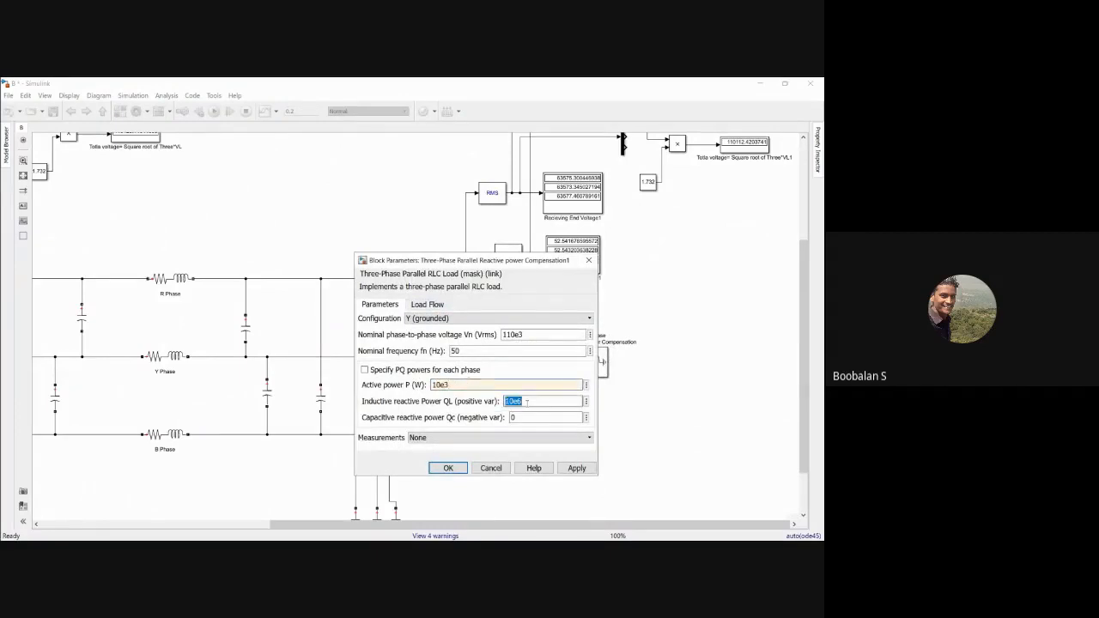
type("0")
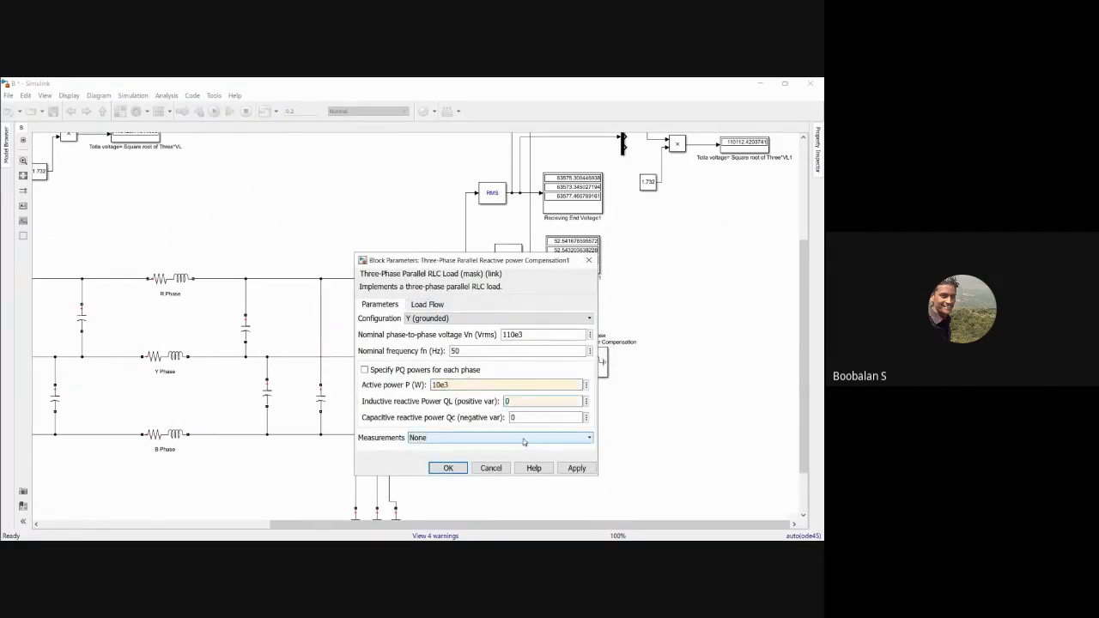
left_click(574, 471)
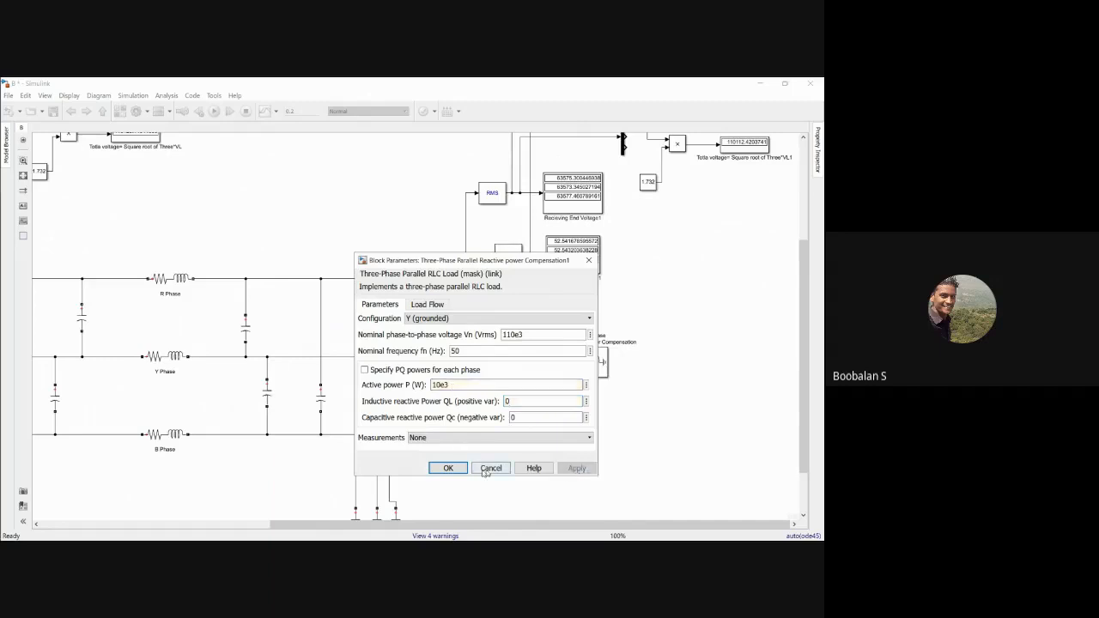
left_click(447, 468)
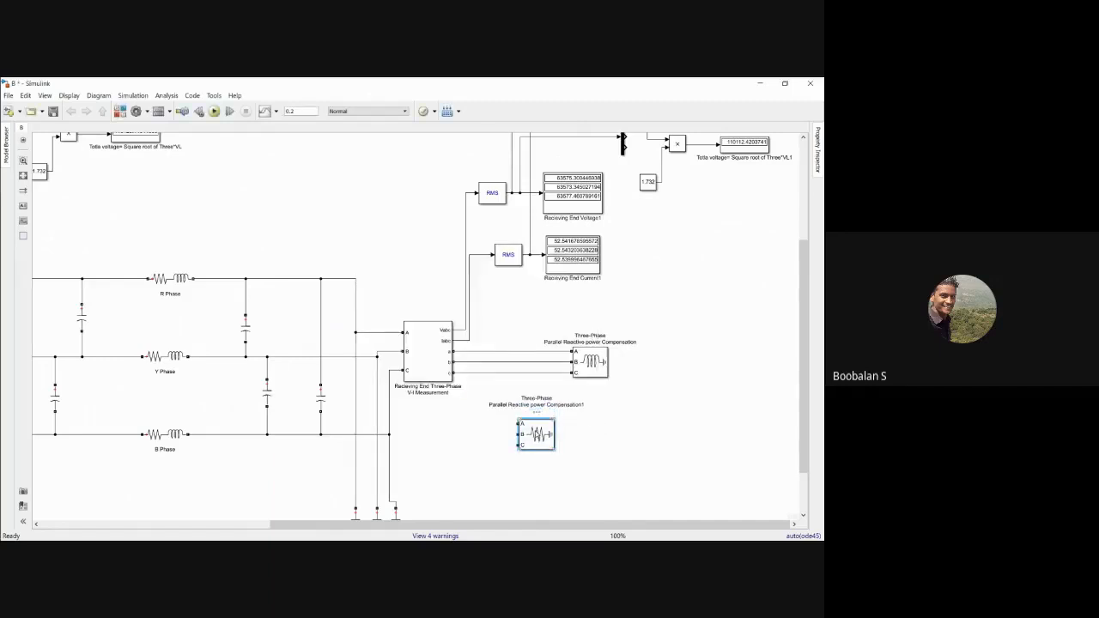
- Rotate the copied load block so its A, B and C terminals face up toward the three-phase lines
key("ctrl+r")
key("ctrl+r")
key("ctrl+r")
key("ctrl+r")
key("ctrl+r")
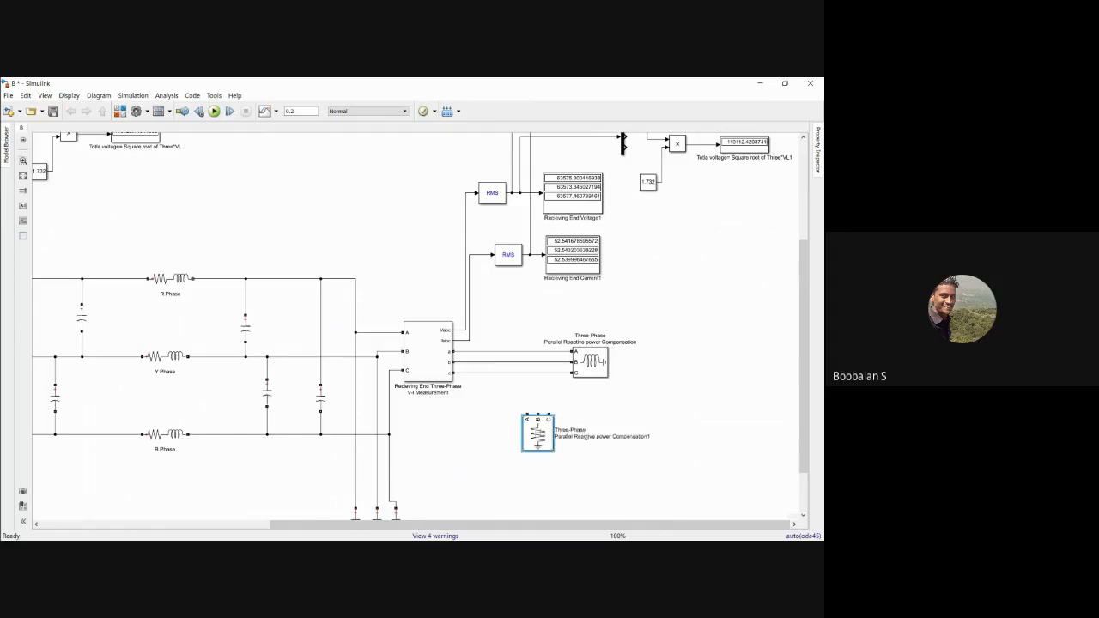
- Rename the copied load block as Three-Phase Parallel Real Resistive load
left_click_drag(586, 437, 642, 440)
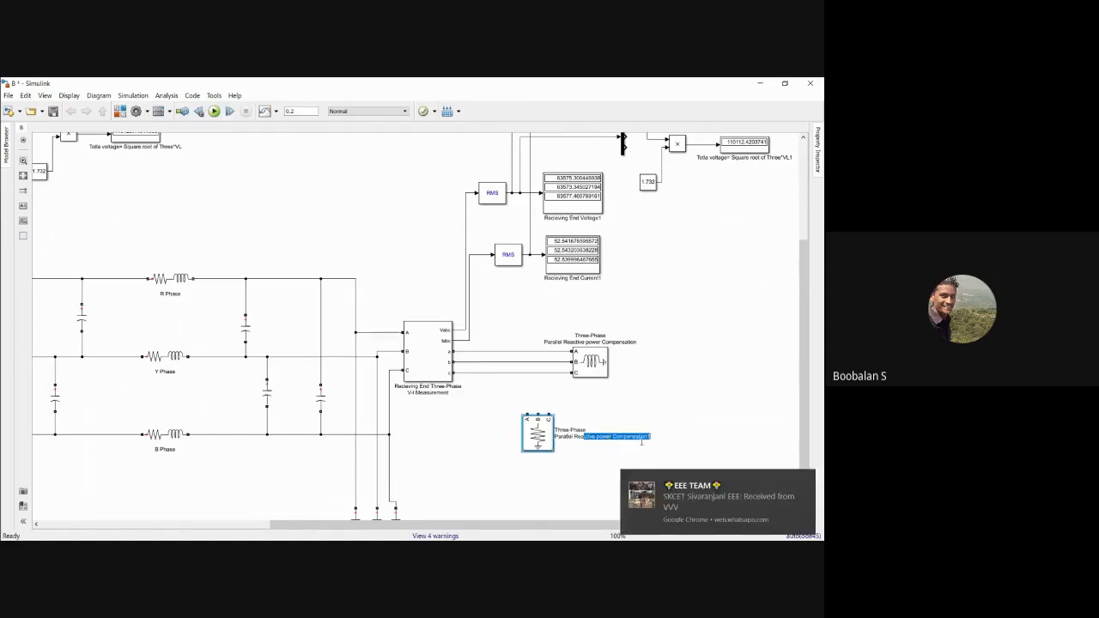
key("BackSpace")
key("BackSpace")
key("BackSpace")
key("BackSpace")
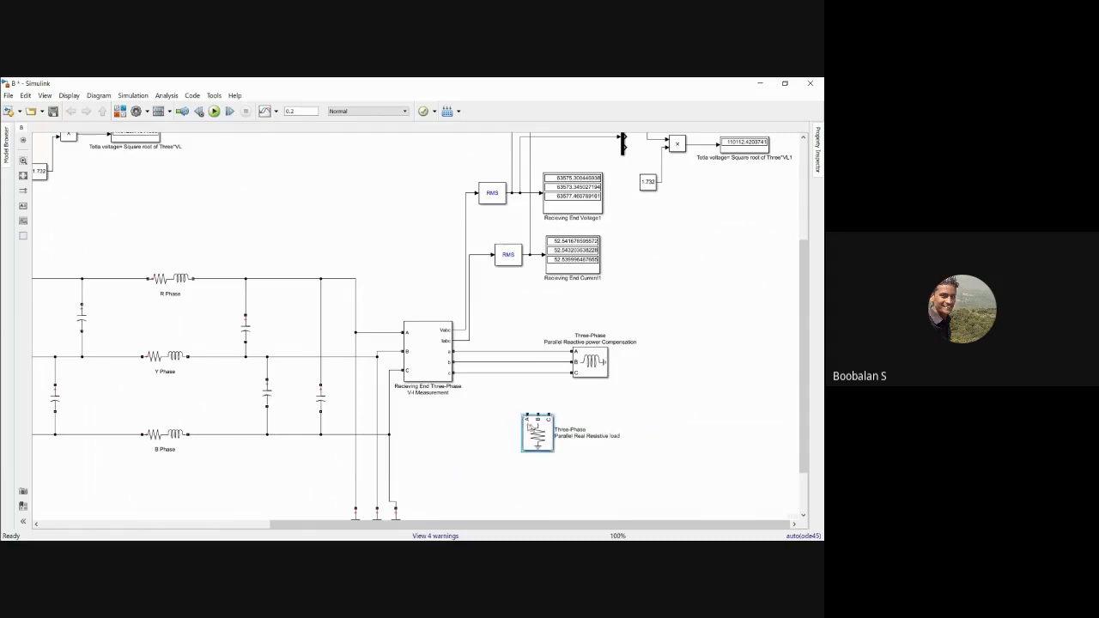
- Move the resistive load under the receiving end lines and connect its A, B and C terminals to phases a, b and c
mouse_move(538, 425)
left_mouse_down()
mouse_move(494, 425)
mouse_move(478, 352)
left_mouse_up()
left_click_drag(495, 415, 495, 363)
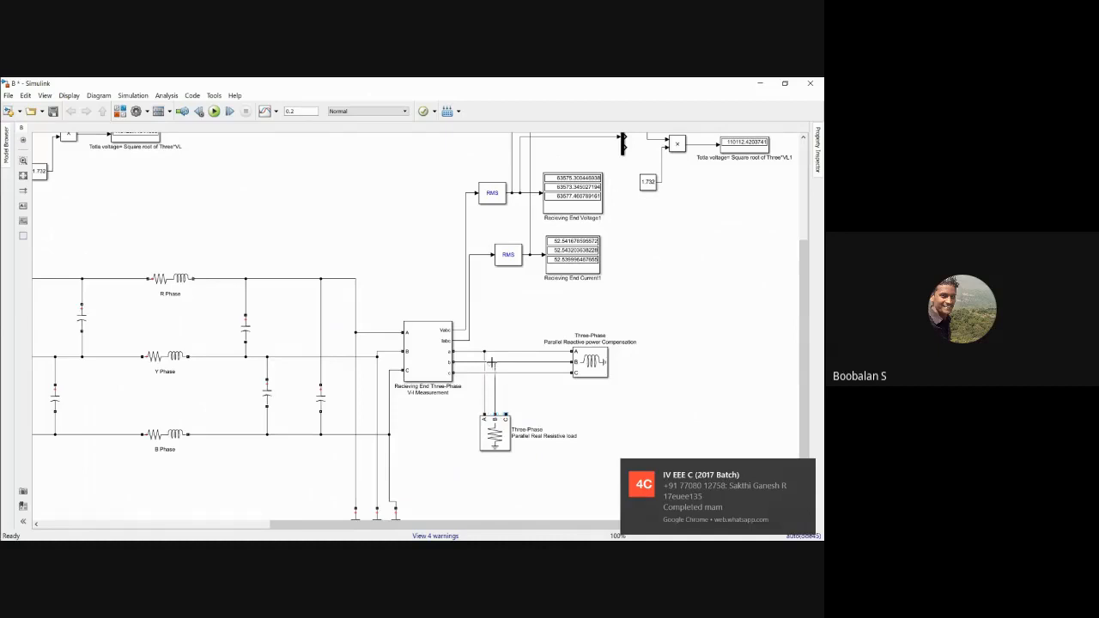
left_click_drag(505, 414, 507, 373)
- Check the active power setting in the resistive load's block parameters without changing it
left_click(495, 428)
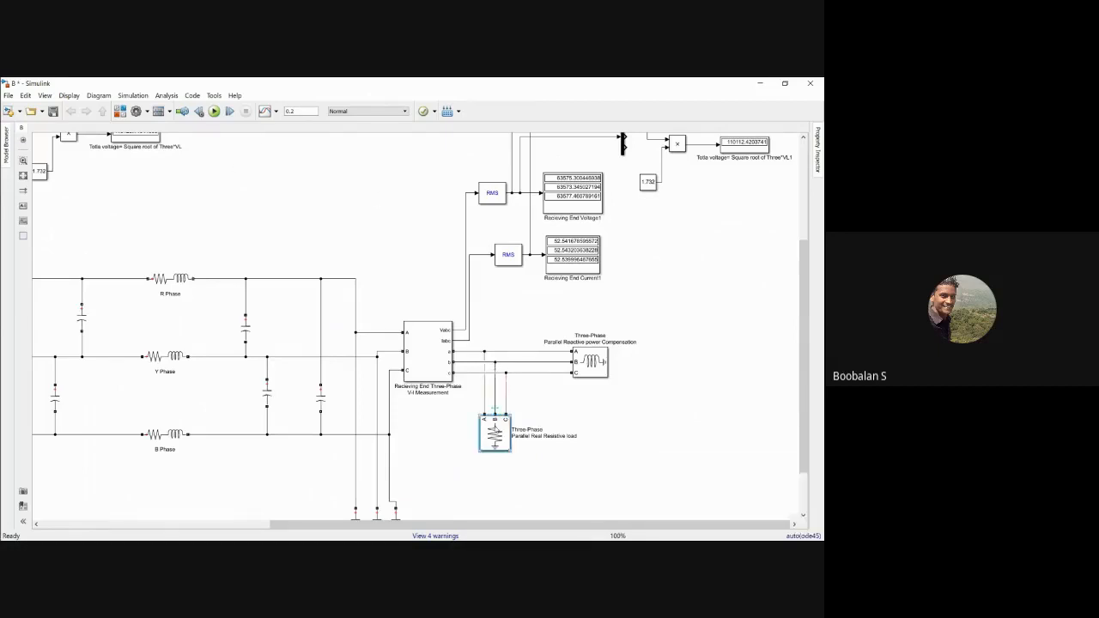
double_click(496, 428)
double_click(605, 428)
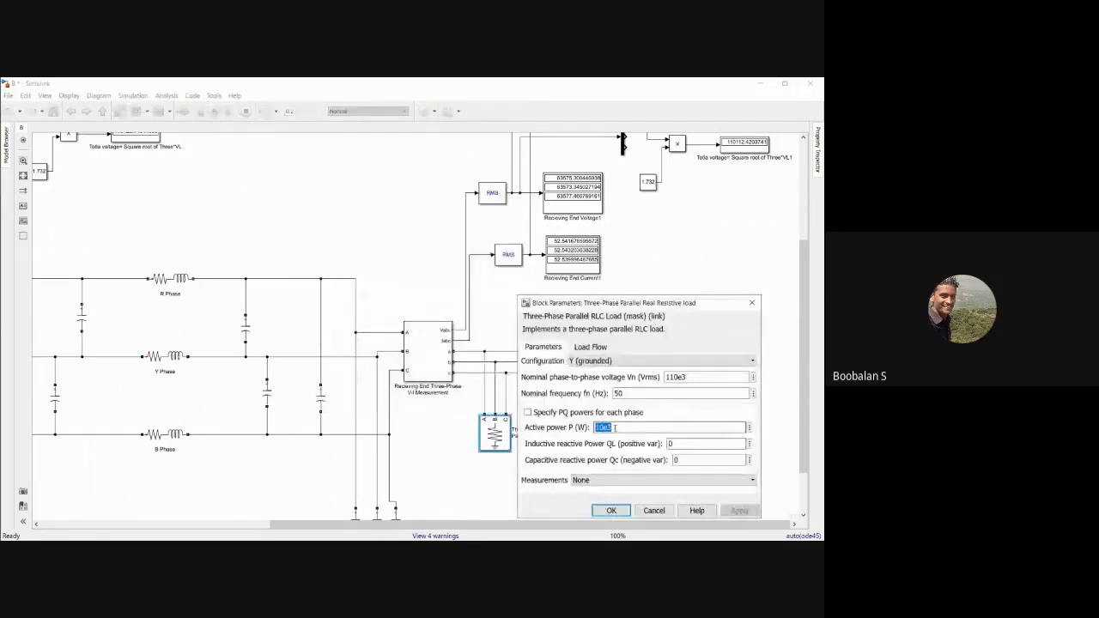
left_click(611, 510)
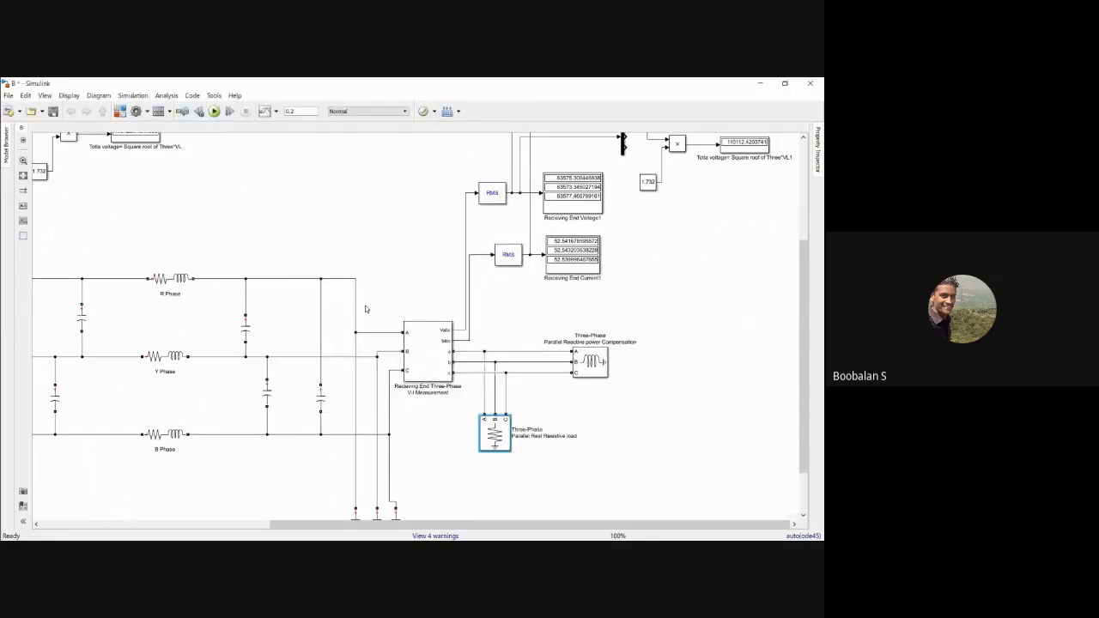
- Run the simulation with the resistive load connected and inspect the receiving and sending end voltage, current and power displays
left_click(214, 111)
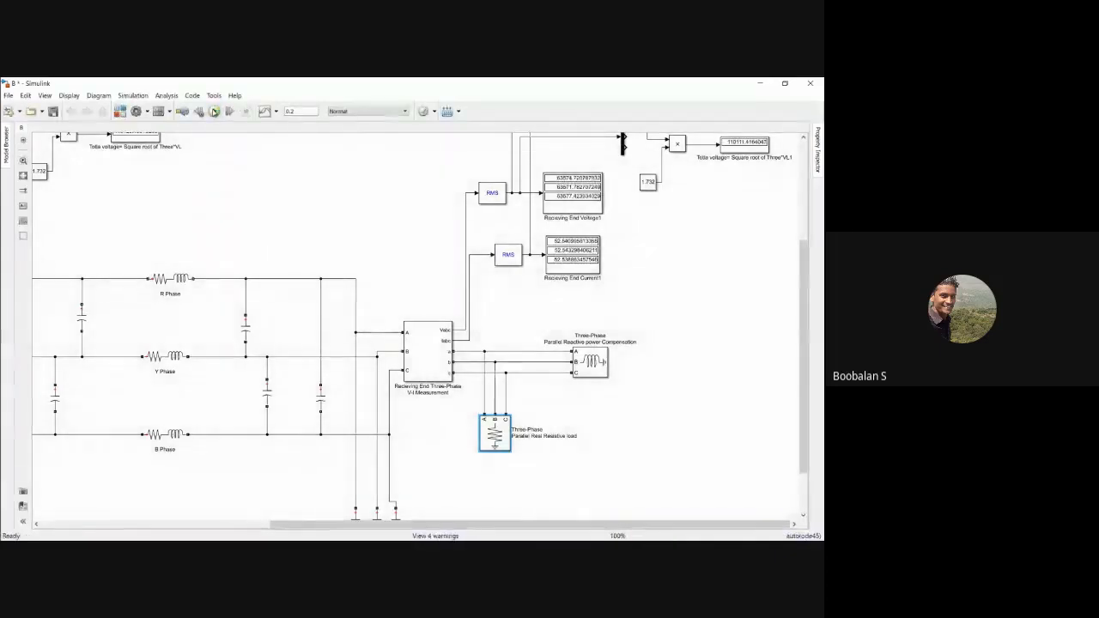
left_click(630, 321)
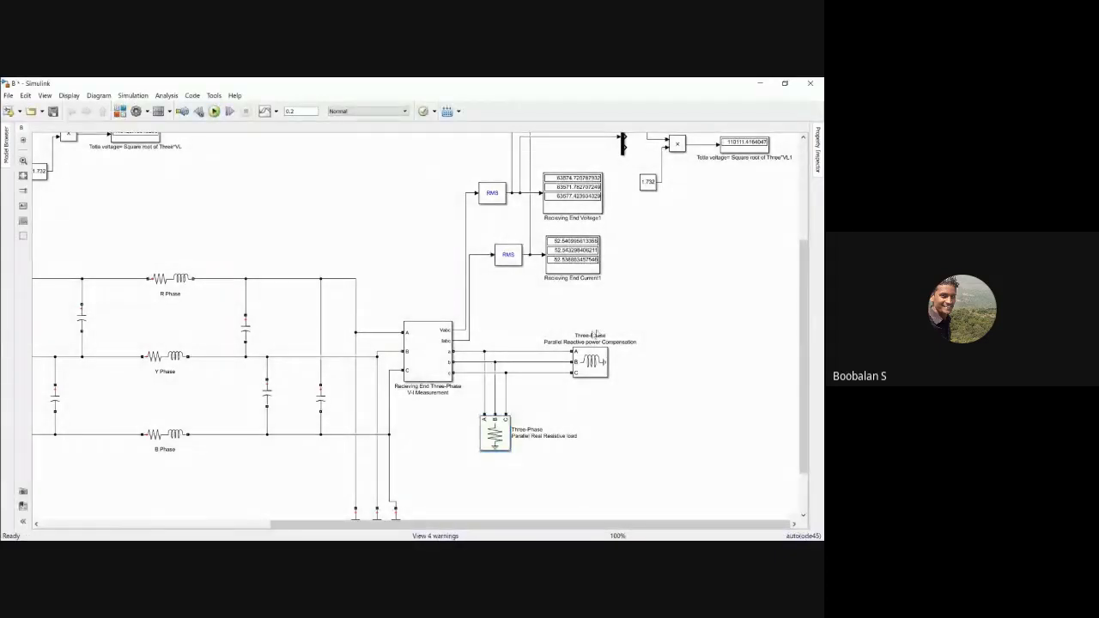
left_click_drag(808, 293, 809, 172)
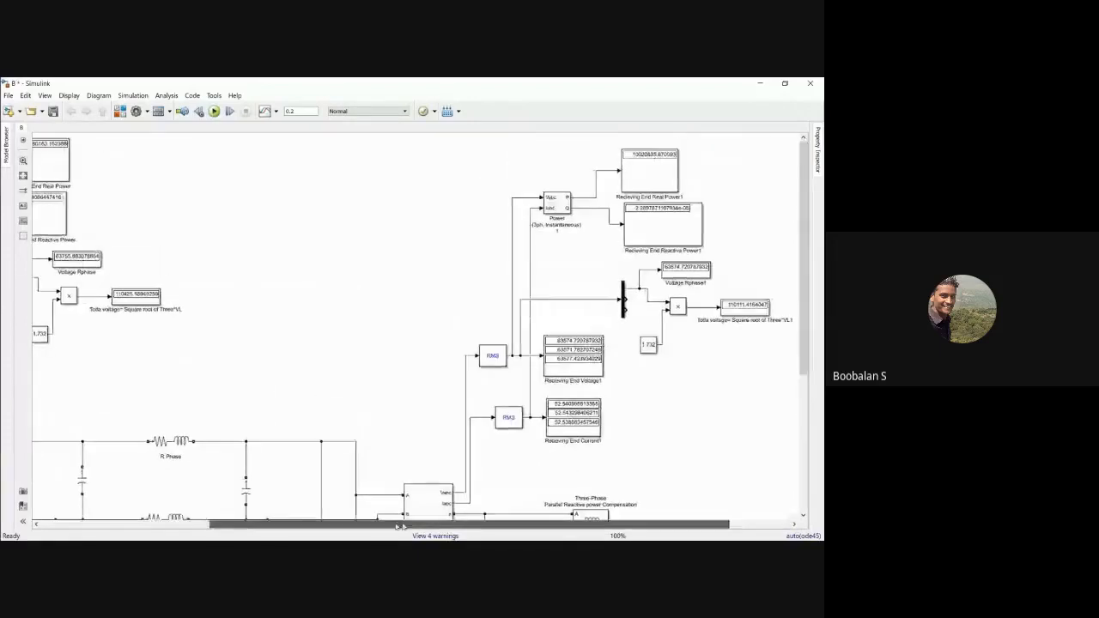
left_click_drag(470, 525, 311, 525)
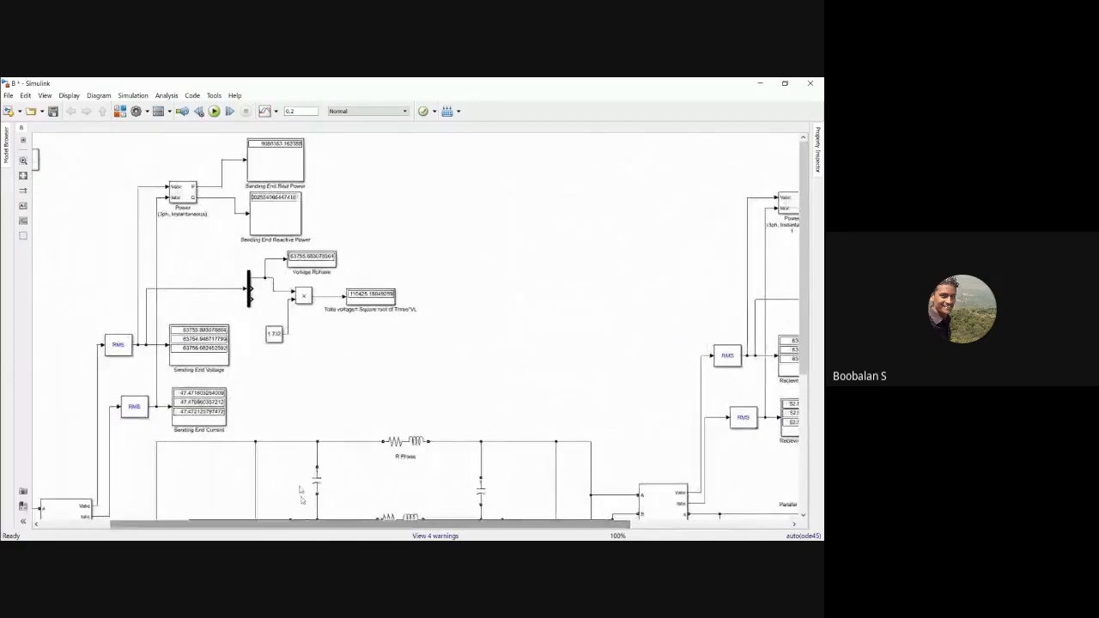
left_click_drag(72, 169, 371, 387)
left_click(489, 264)
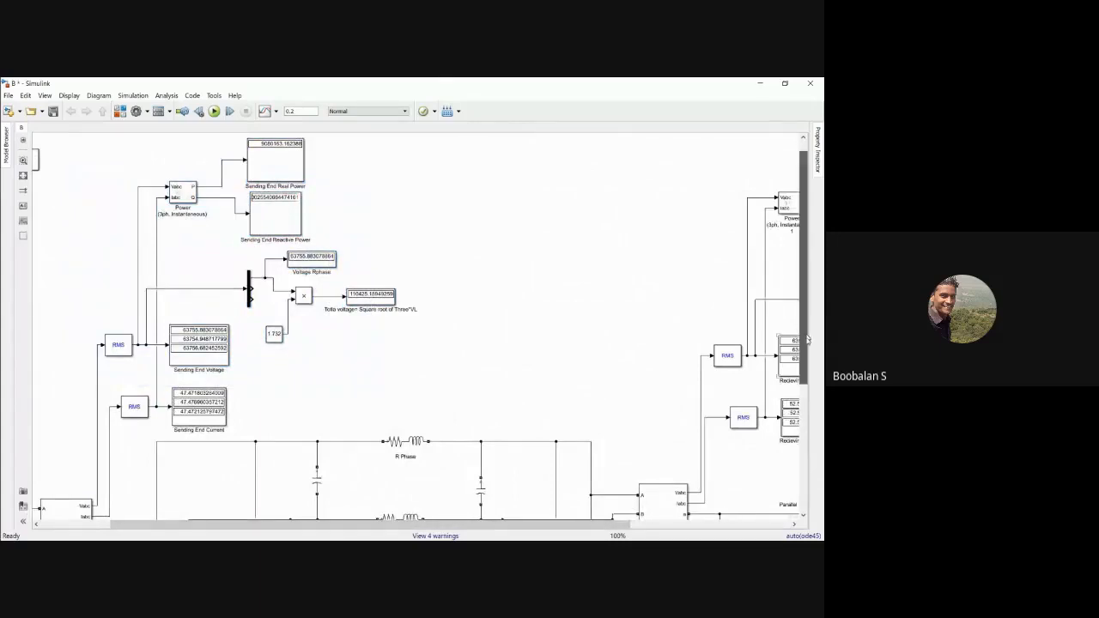
left_click_drag(808, 341, 814, 300)
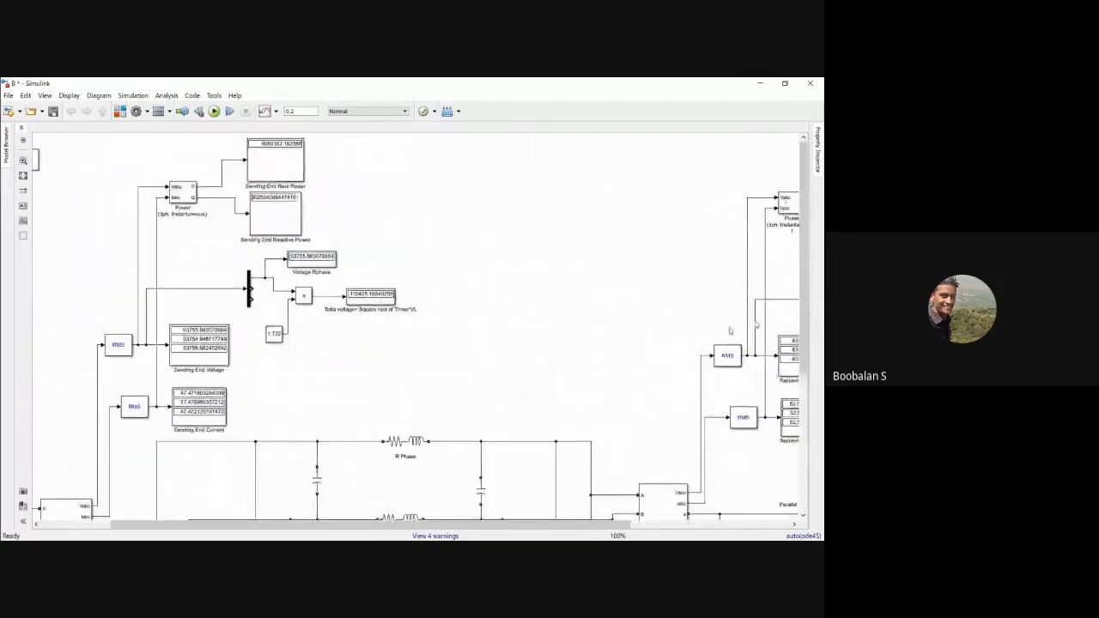
- Shift the sending end demux, product, 1.732 constant and their displays slightly closer to the voltage RMS block
left_click_drag(236, 261, 371, 346)
left_click_drag(250, 287, 228, 284)
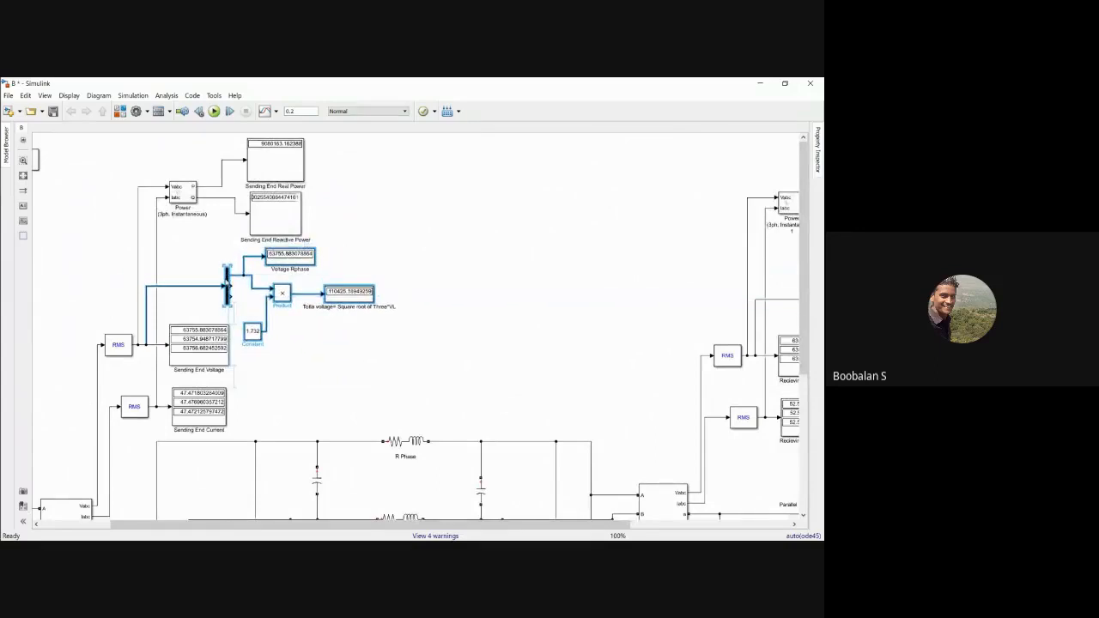
left_click(463, 268)
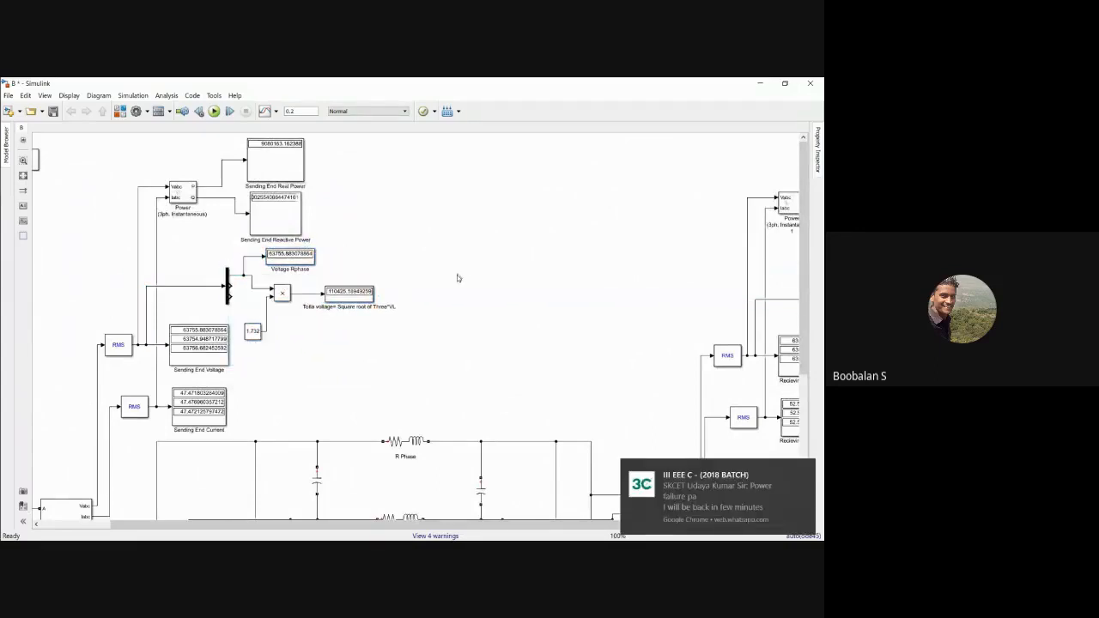
- Review the voltage regulation and efficiency formulas on PowerPoint's Performance of transmission lines slide and return to the sending end section in Simulink
left_click(21, 261)
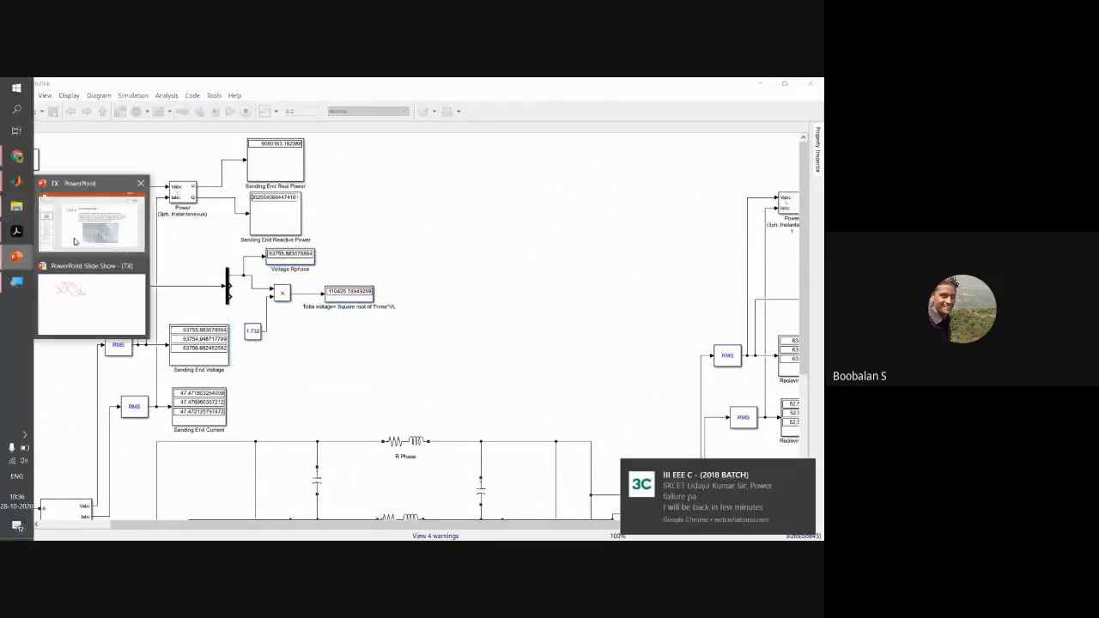
left_click(91, 222)
scroll(323, 357, "down", 1)
scroll(323, 355, "down", 3)
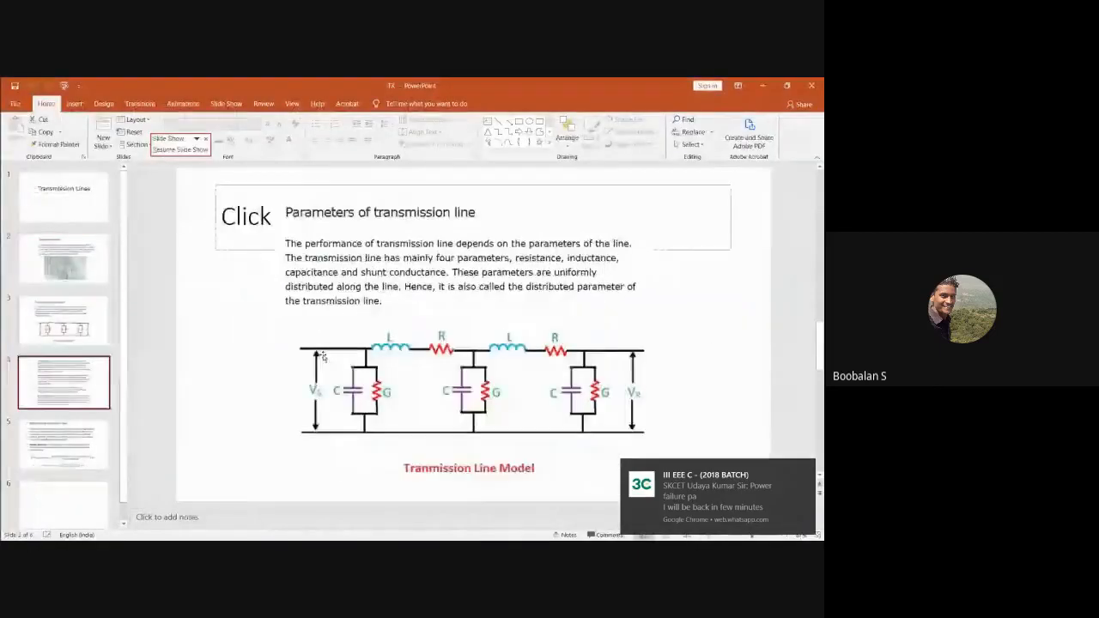
scroll(323, 355, "up", 1)
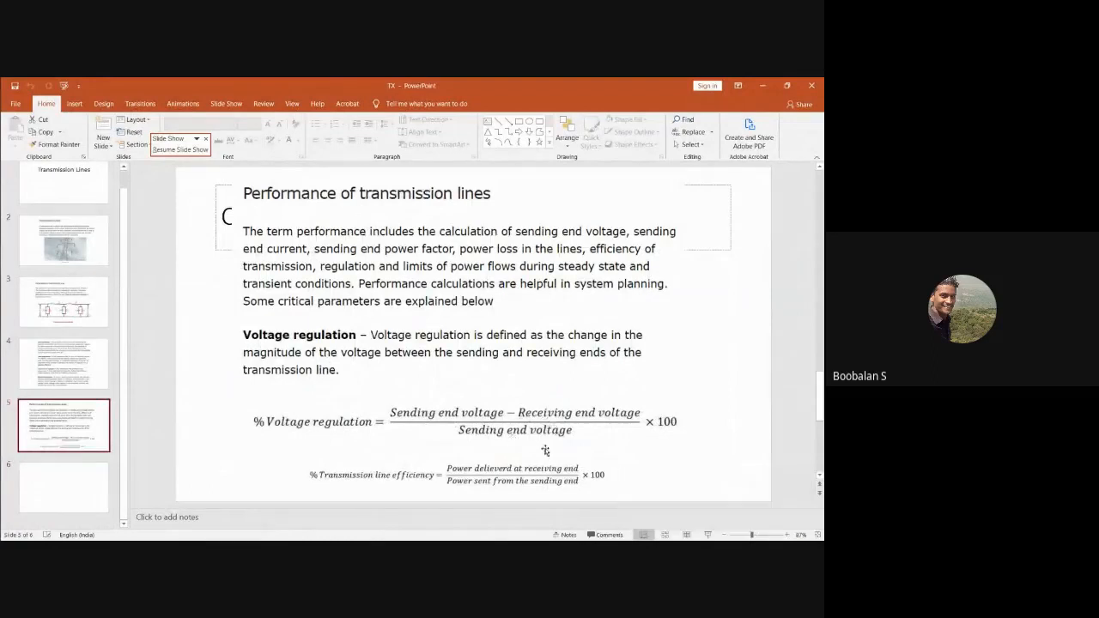
left_click(764, 85)
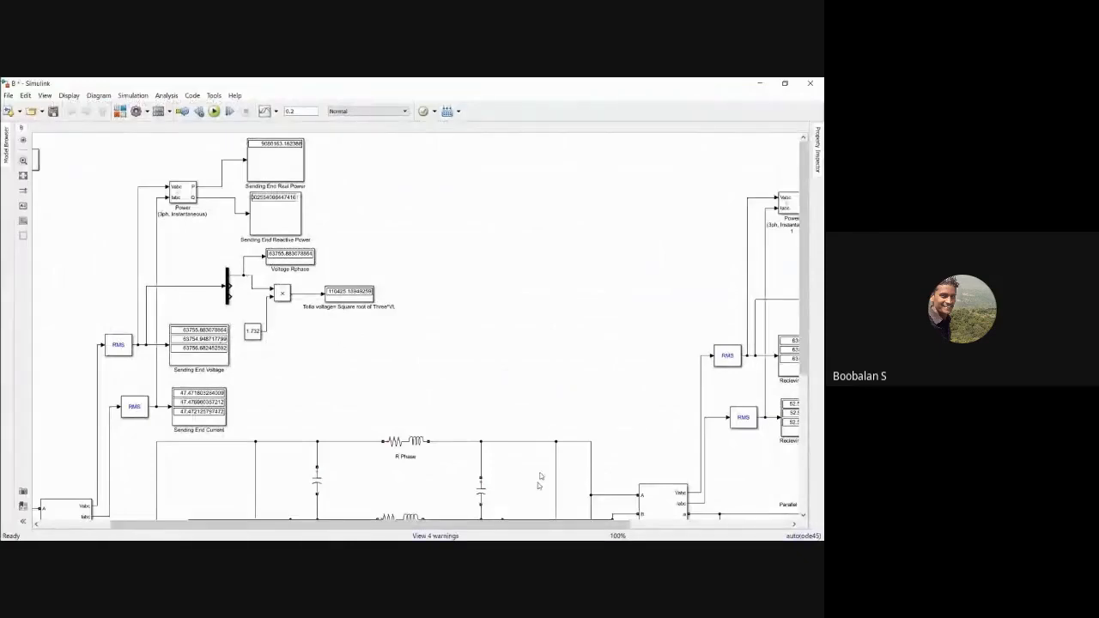
left_click_drag(530, 529, 468, 528)
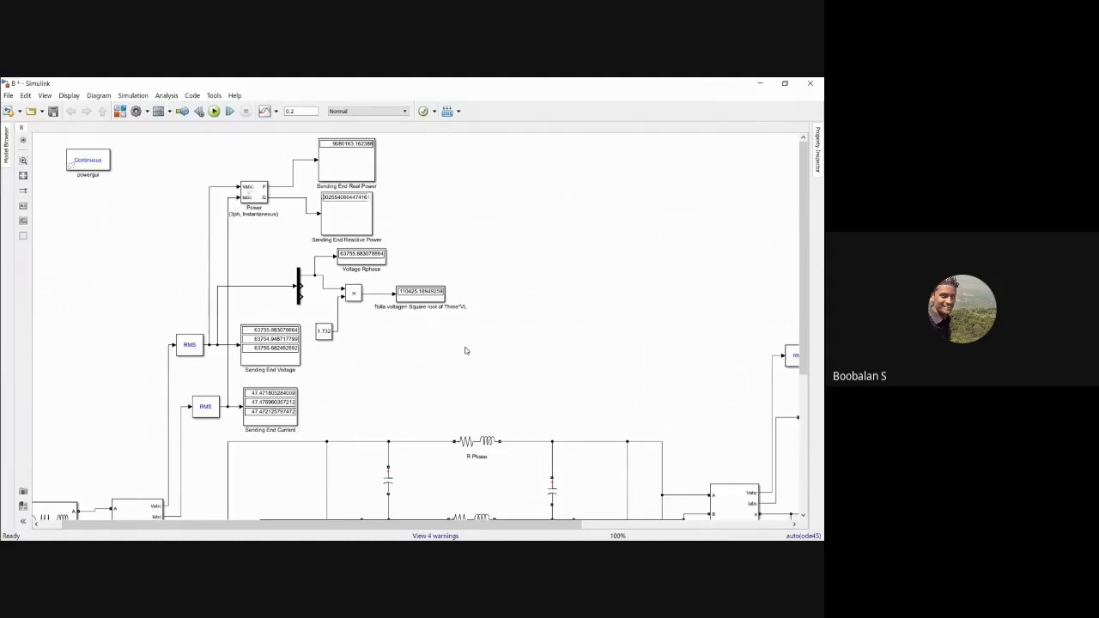
key("alt+Tab")
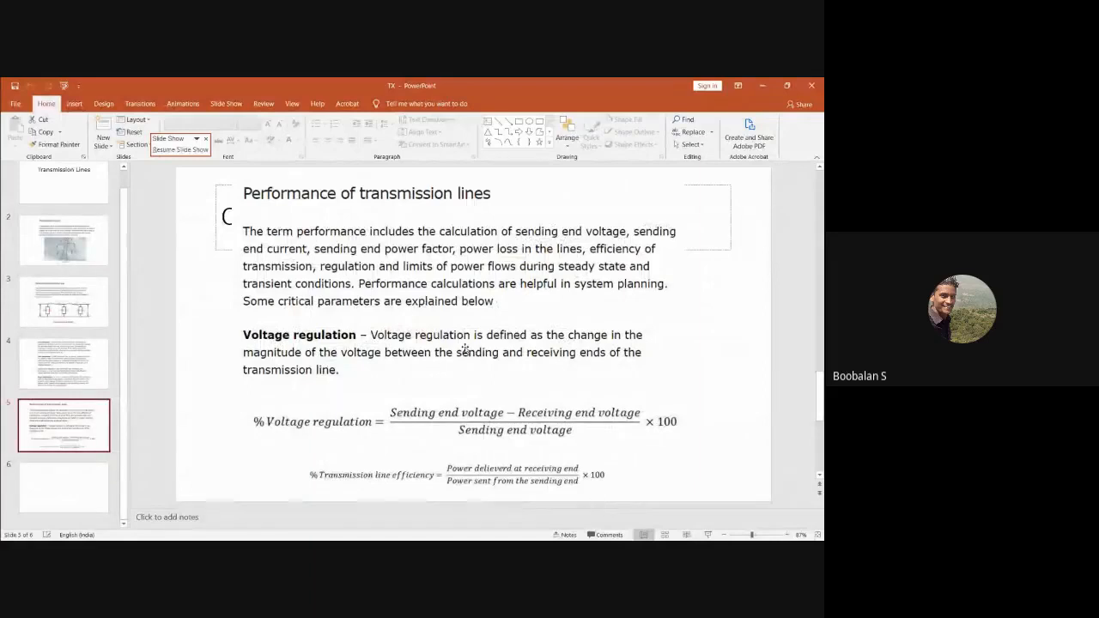
key("alt+Tab")
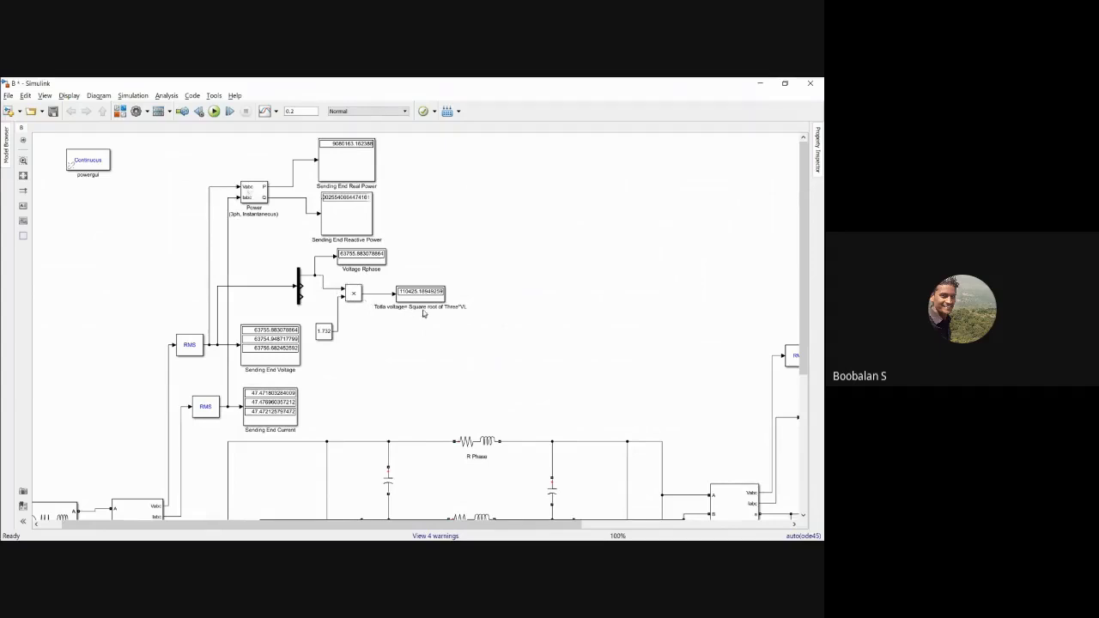
- Add a Subtract block beside the sending end measurements and connect the sending end three-phase RMS voltage to its plus input
double_click(542, 301)
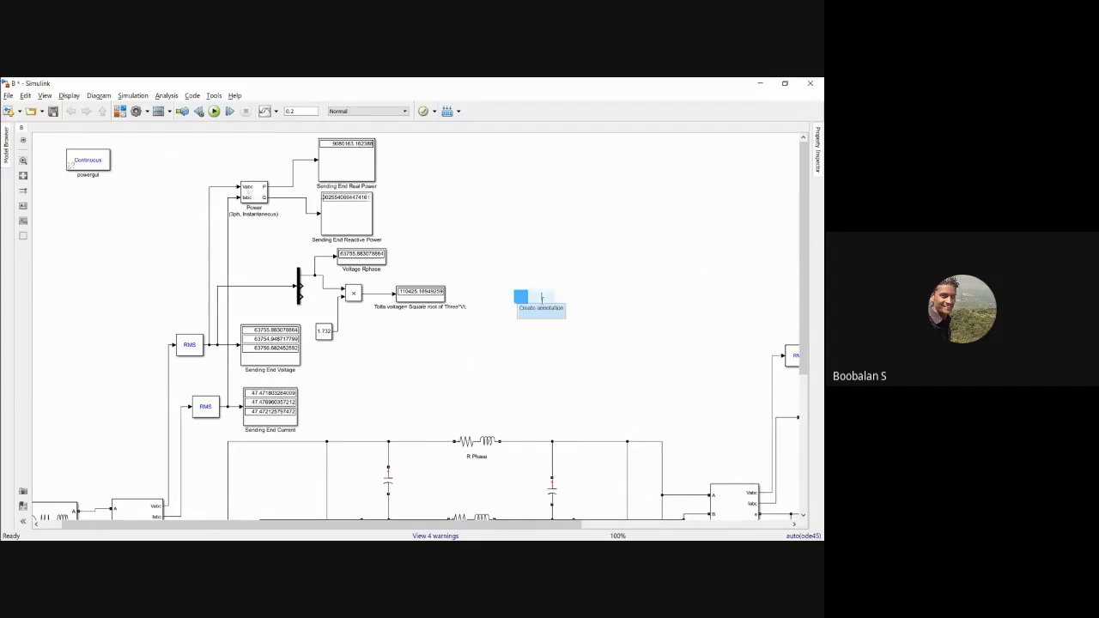
type("Sub")
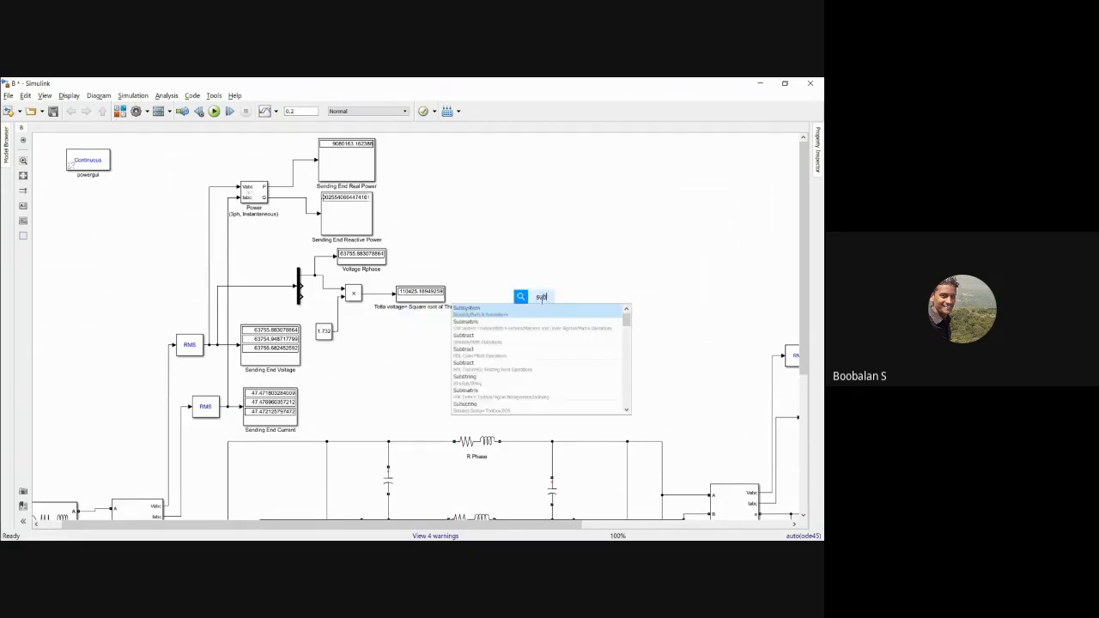
left_click(496, 343)
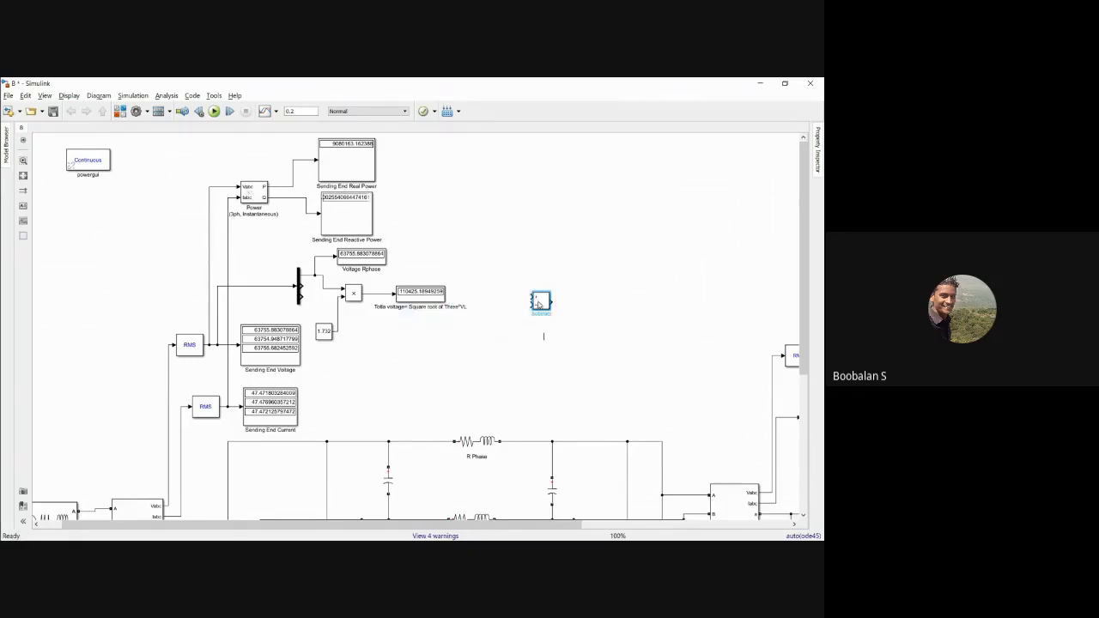
left_click(491, 338)
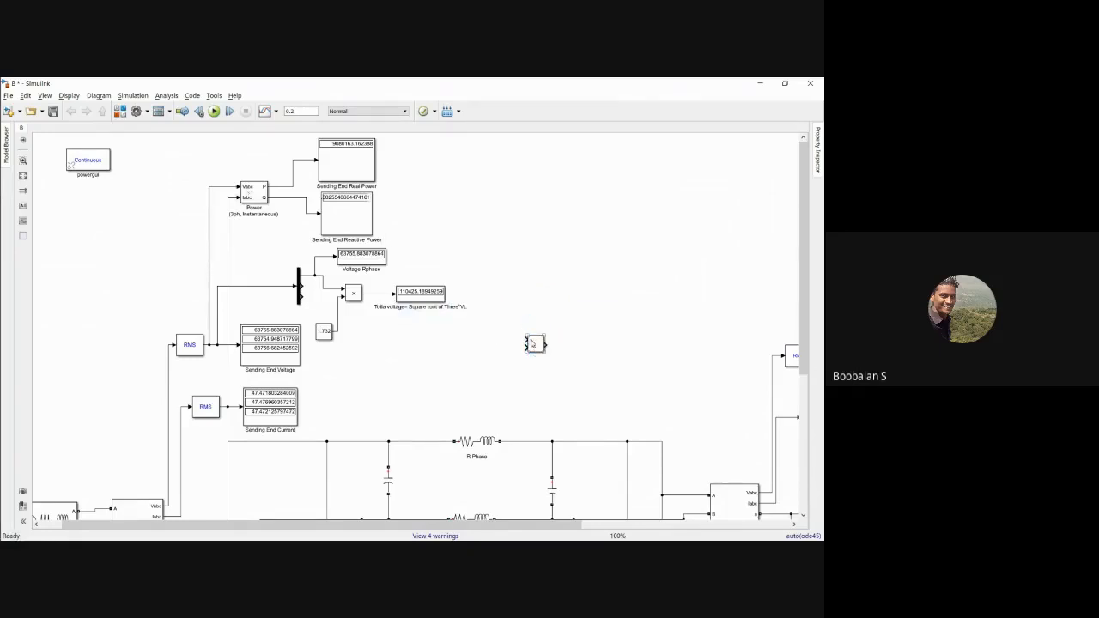
mouse_move(526, 343)
left_mouse_down()
mouse_move(337, 328)
mouse_move(322, 256)
mouse_move(310, 292)
mouse_move(264, 296)
mouse_move(263, 284)
left_mouse_up()
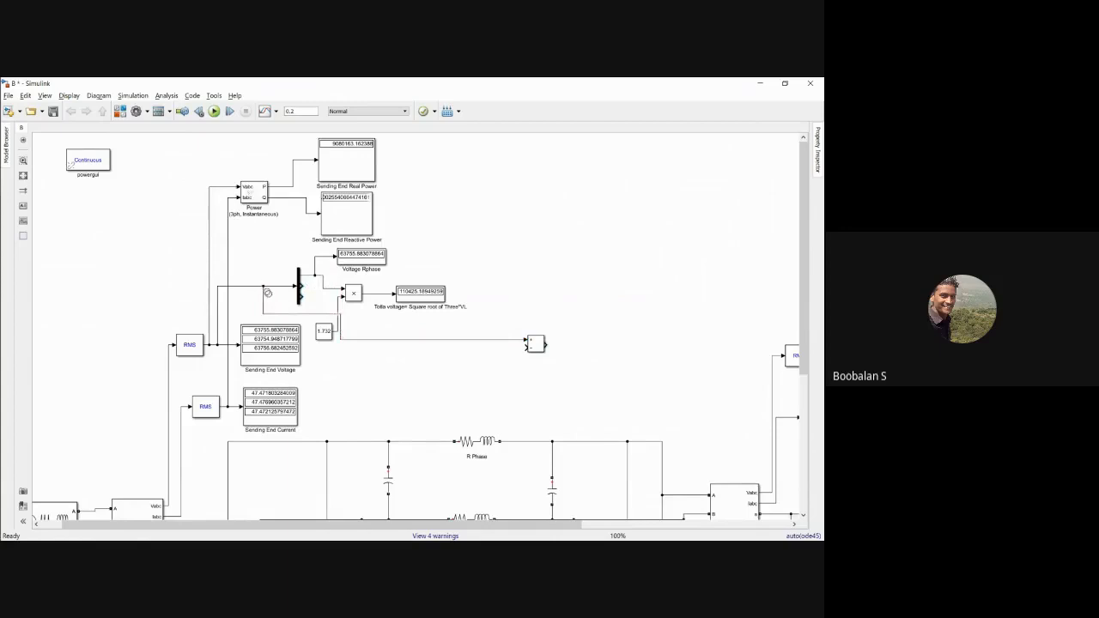
left_click_drag(315, 315, 365, 353)
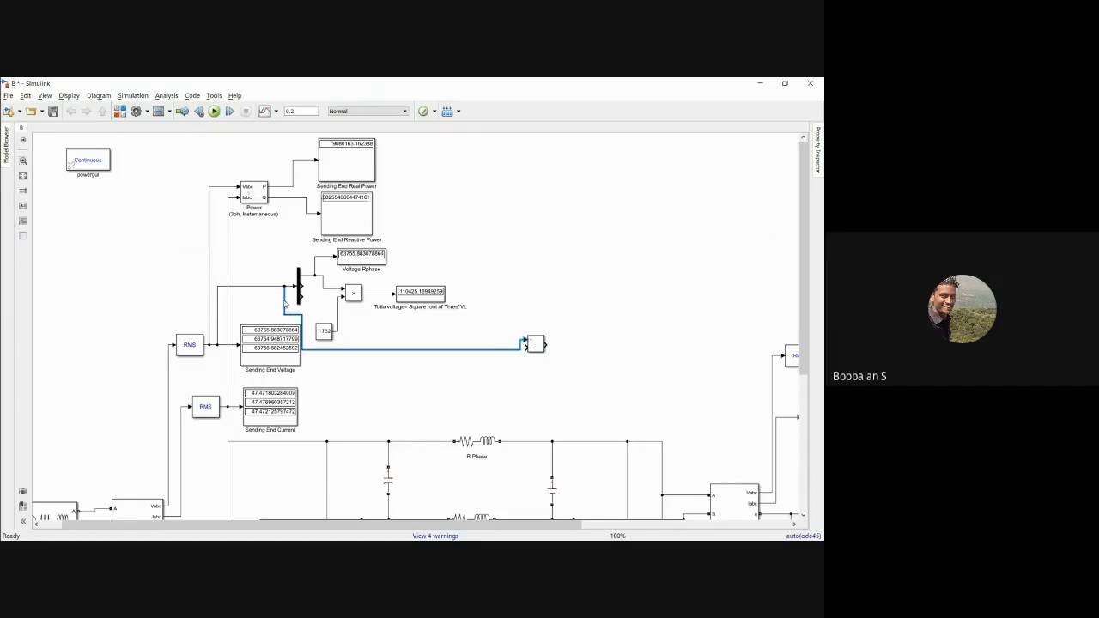
left_click_drag(288, 304, 291, 305)
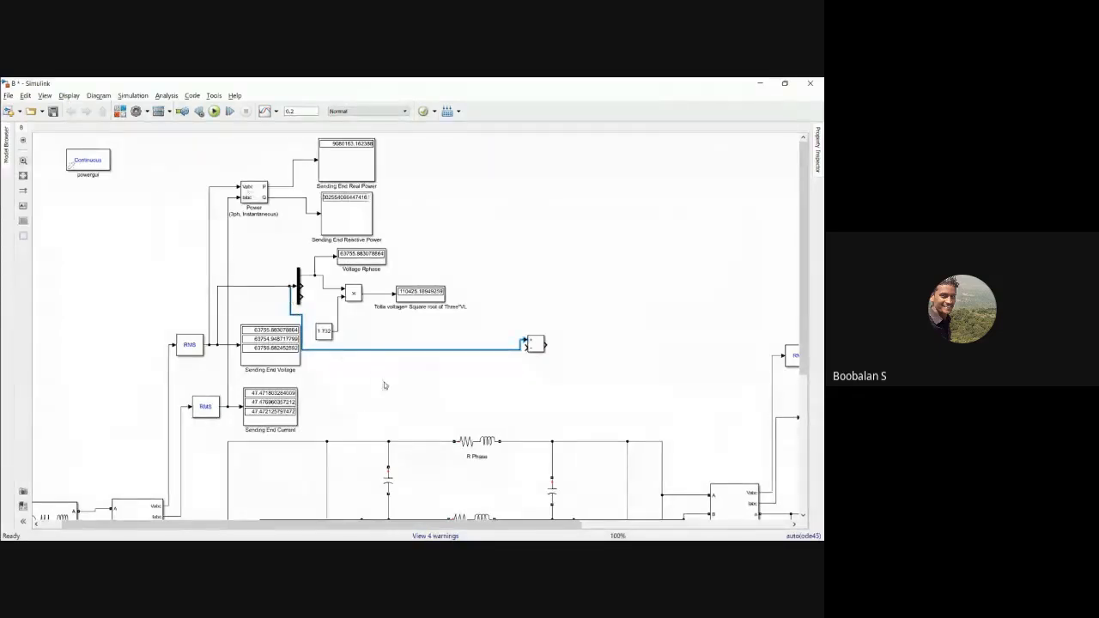
left_click_drag(536, 344, 547, 344)
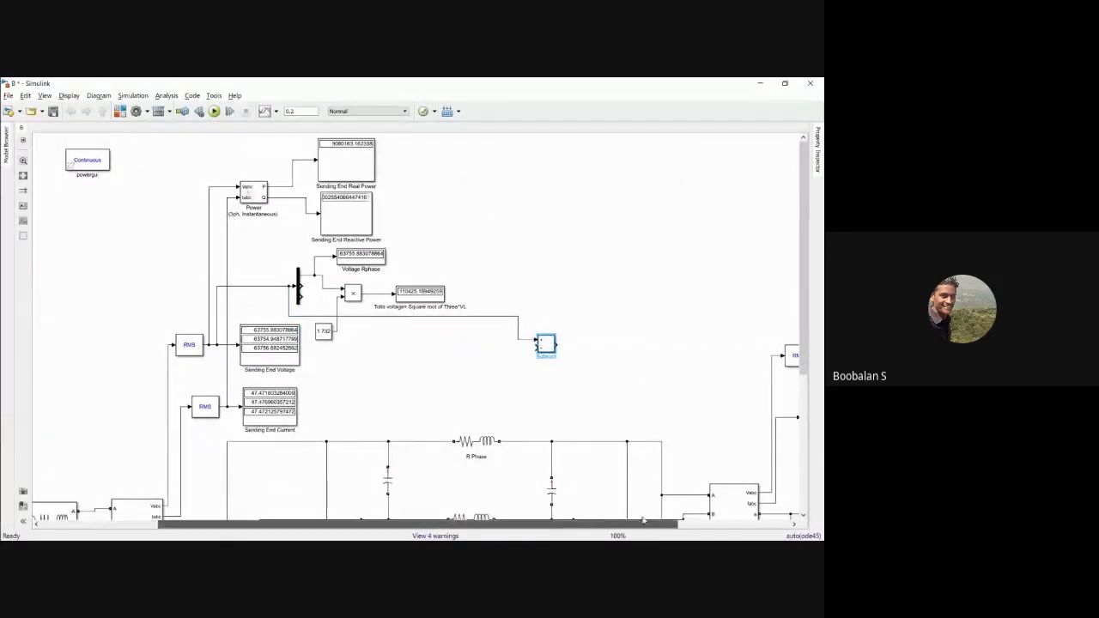
- Connect the receiving end three-phase RMS voltage to the Subtract block's minus input, routing the line below the block
left_click_drag(550, 523, 706, 512)
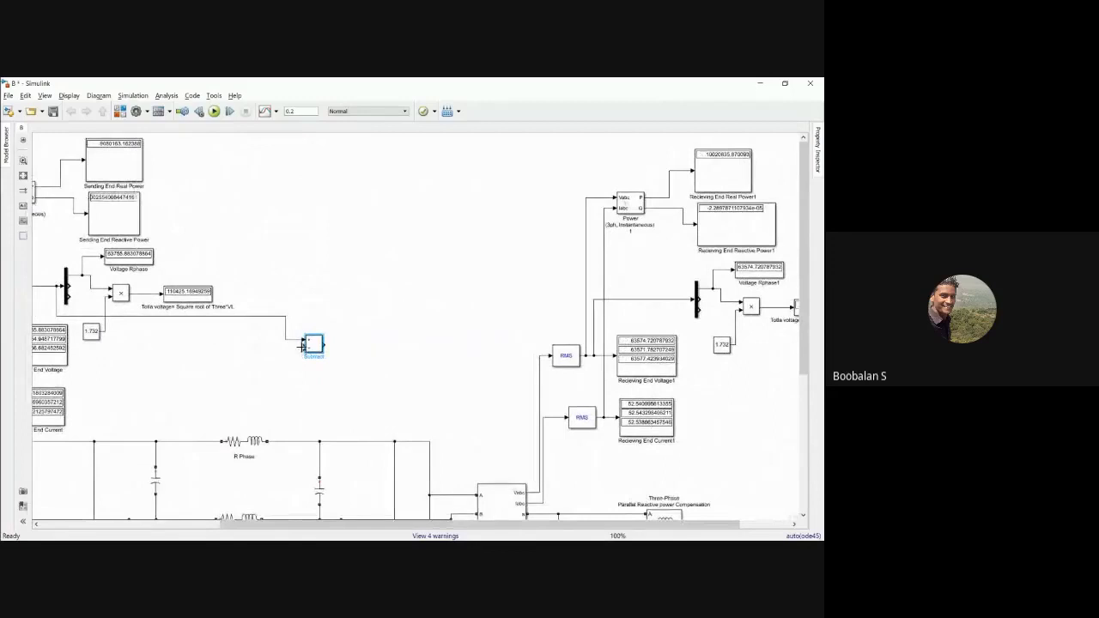
left_click_drag(303, 347, 594, 308)
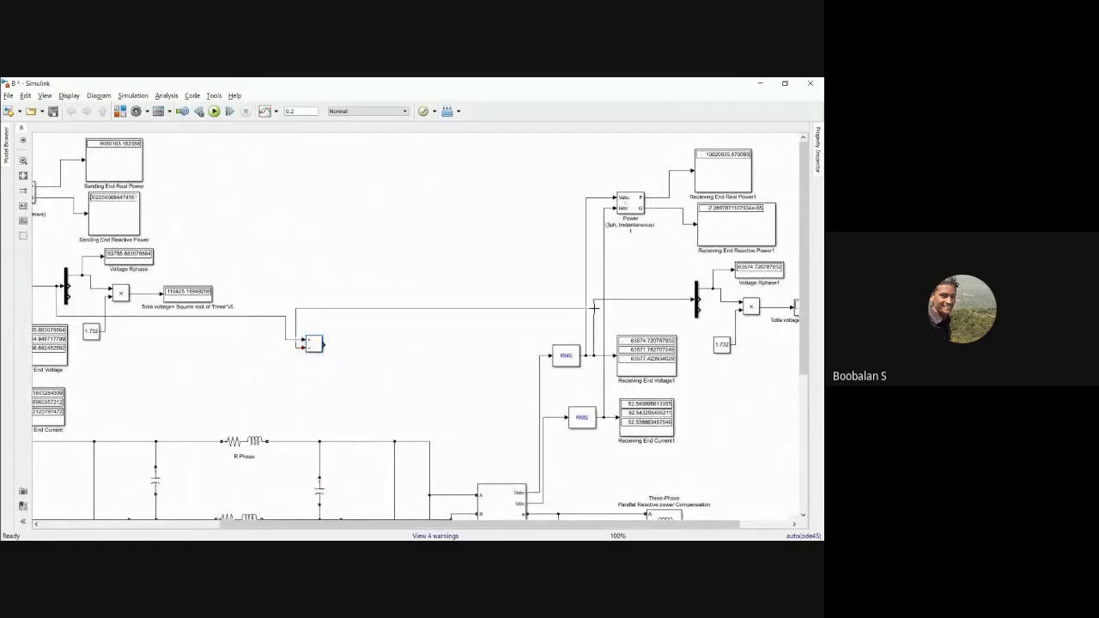
left_click_drag(329, 308, 320, 348)
left_click(345, 291)
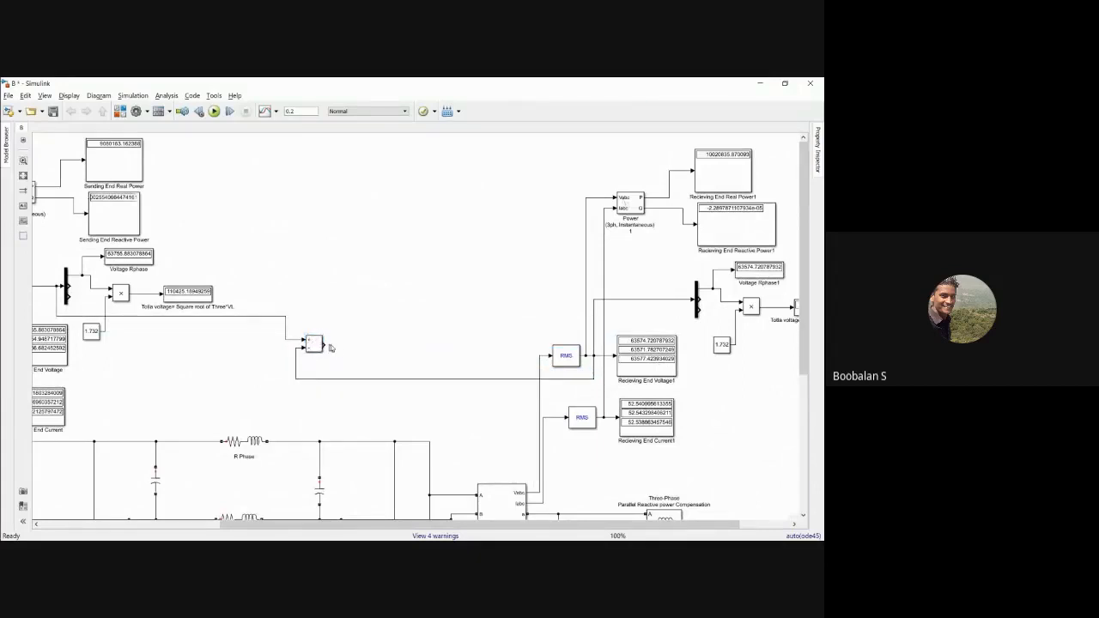
- Add a Divide block, feeding its multiply input from the Subtract output and its divide input from the sending end RMS voltage line
double_click(400, 285)
type("d")
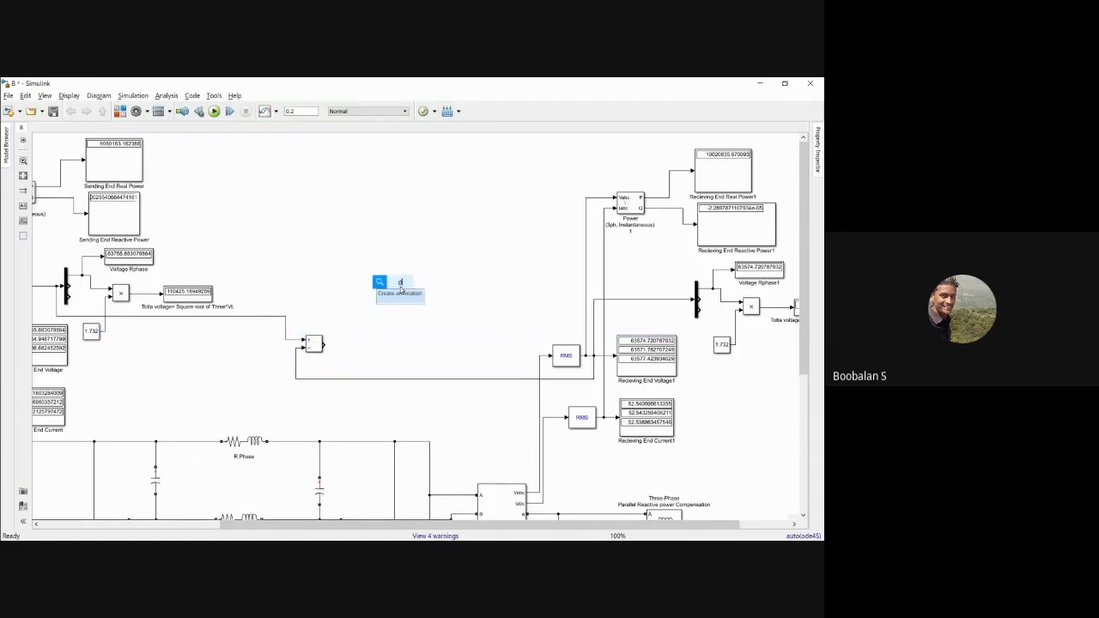
type("iv")
left_click(380, 301)
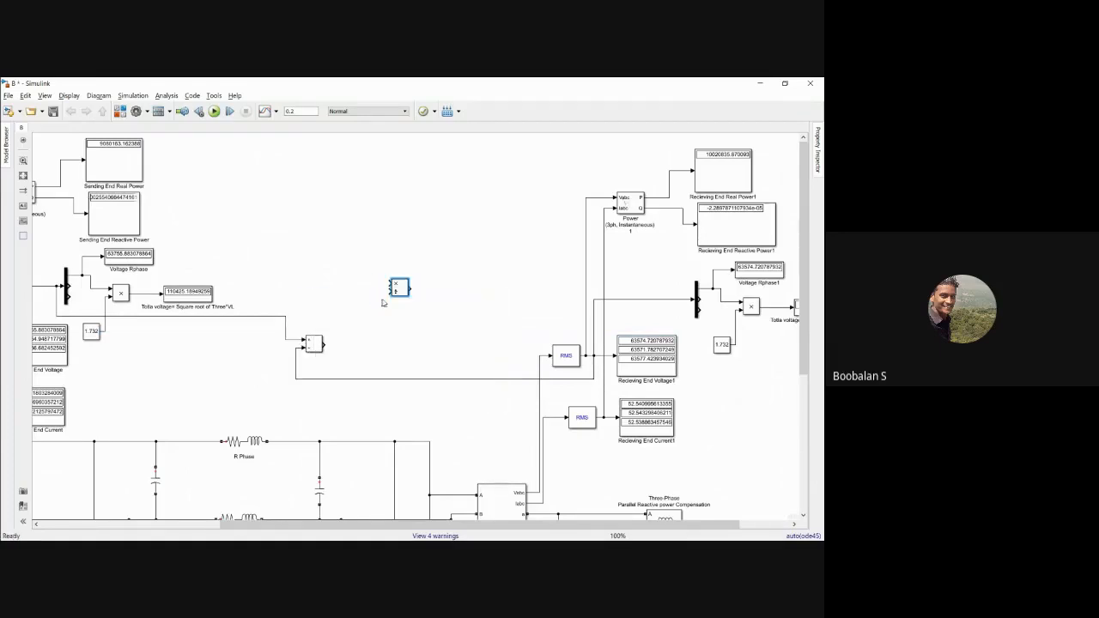
left_click_drag(392, 286, 325, 344)
left_click_drag(407, 300, 276, 316)
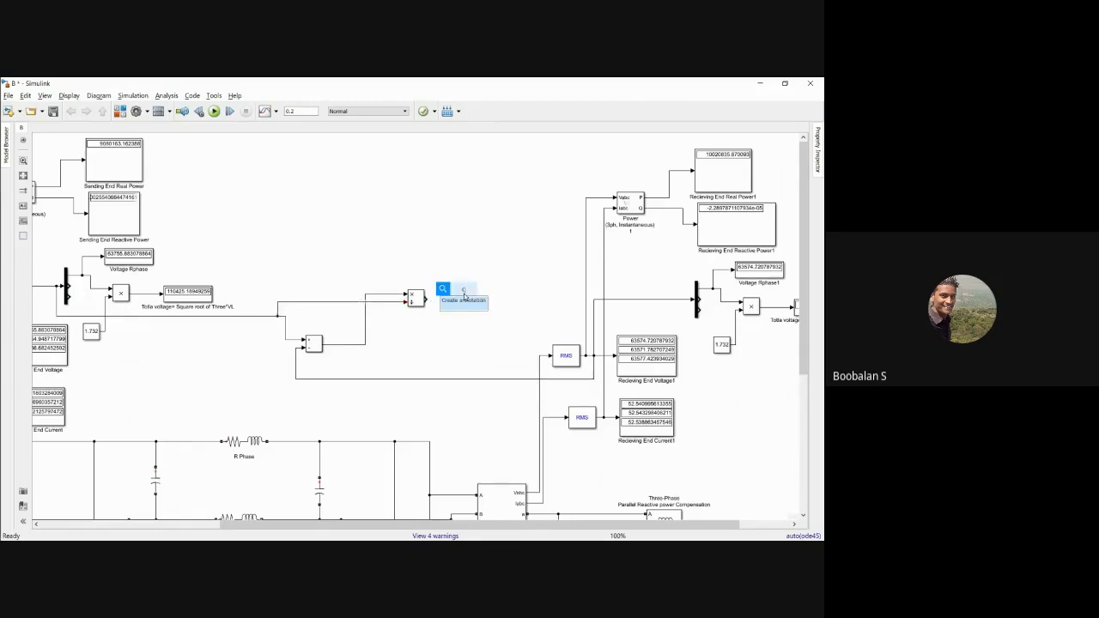
- Add a Gain block with a gain of 100 after the Divide block, connected to and aligned with its output
type("on")
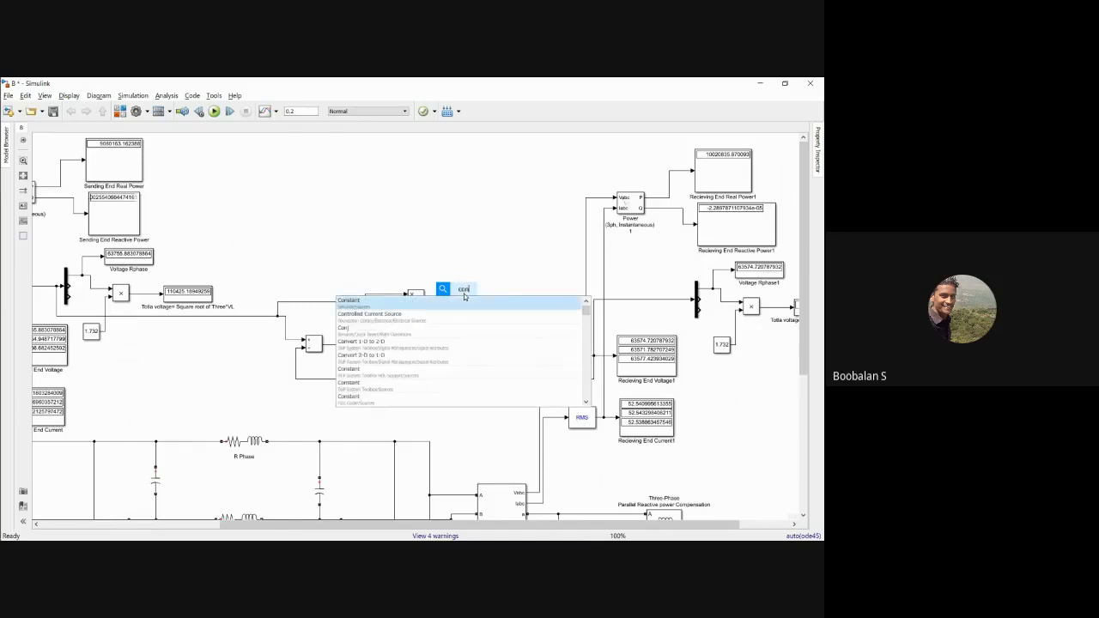
key("BackSpace")
key("BackSpace")
key("BackSpace")
type("gain")
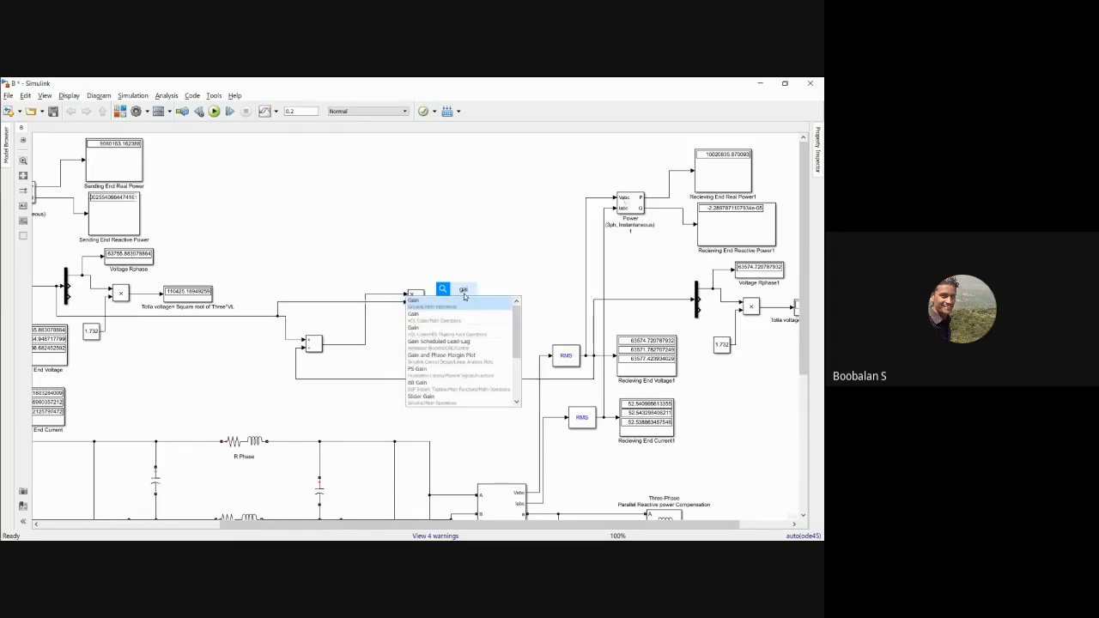
left_click(465, 306)
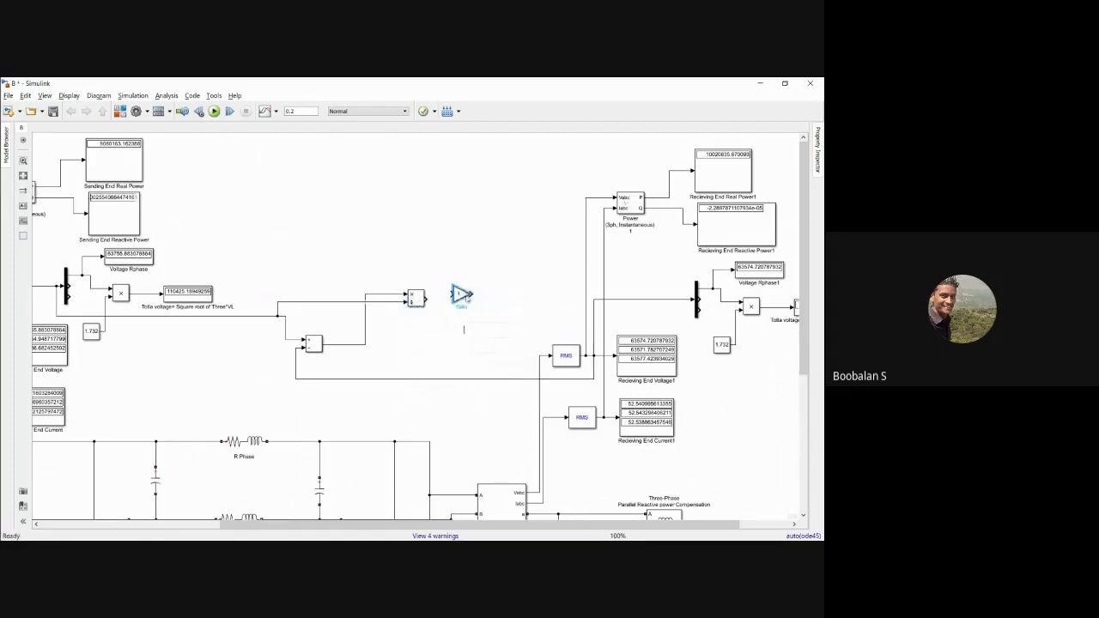
double_click(456, 294)
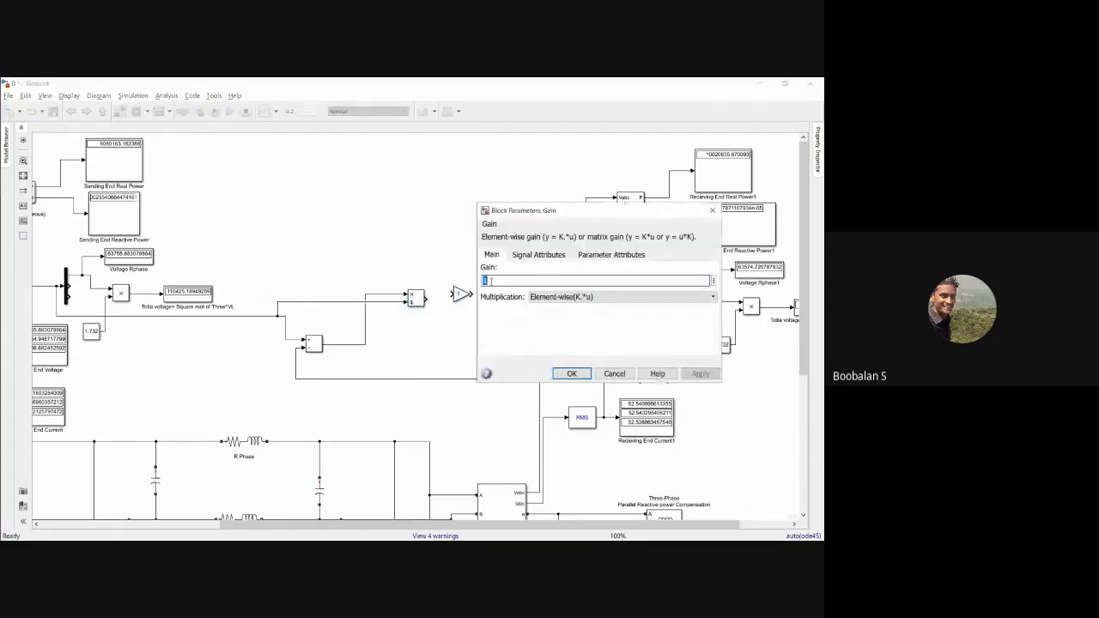
type("100")
key("Return")
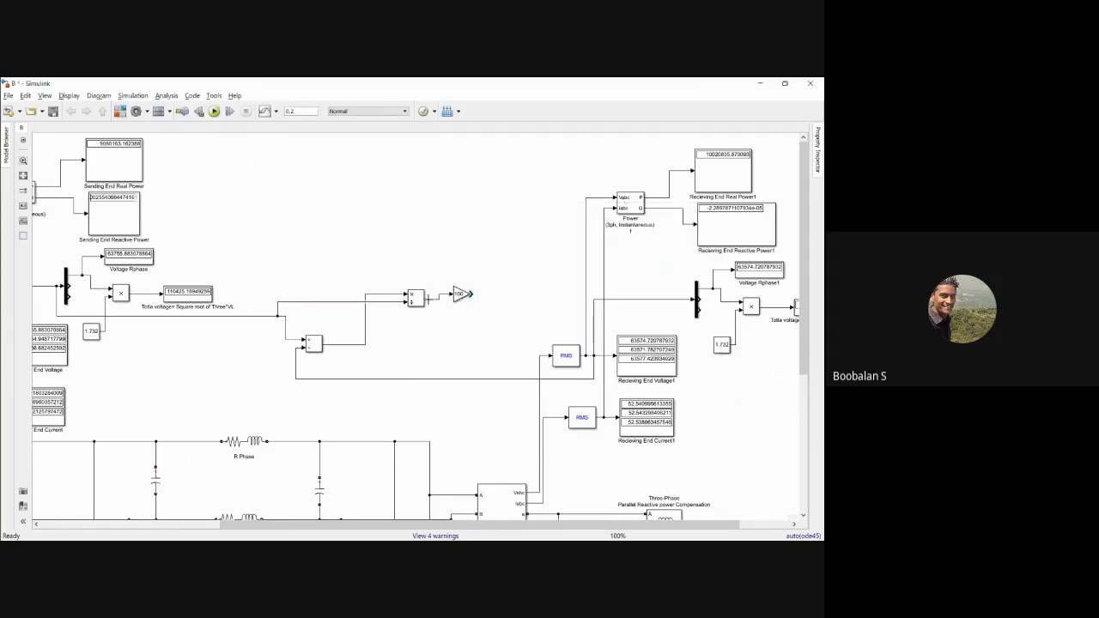
left_click_drag(461, 295, 462, 301)
left_click(473, 276)
- Add a Display block and connect it to the output of the 100 gain
double_click(488, 275)
type("c")
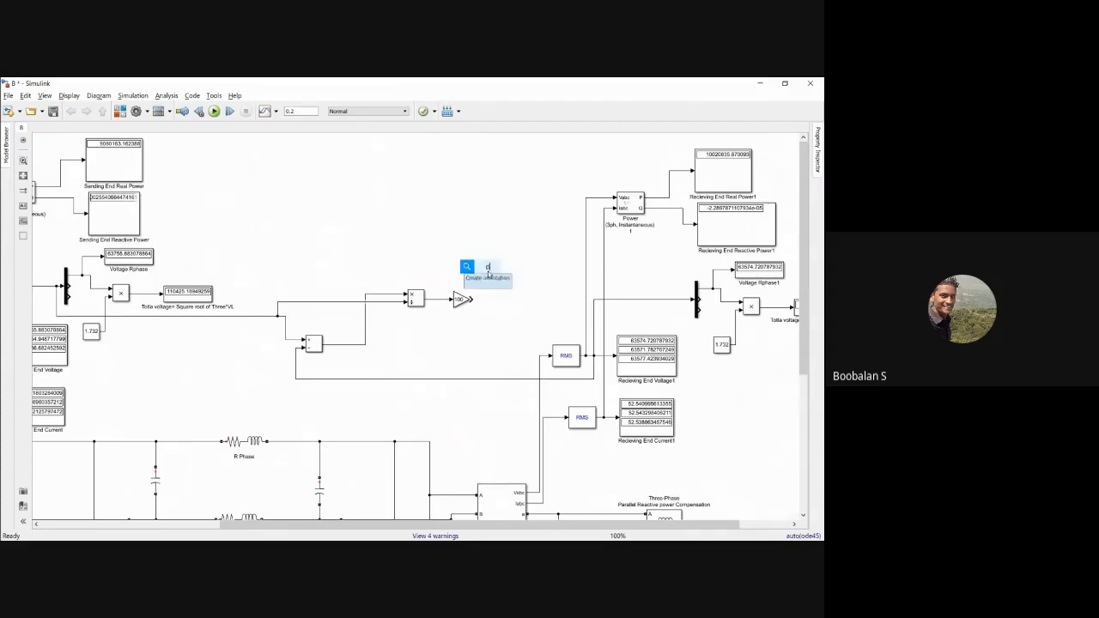
key("Return")
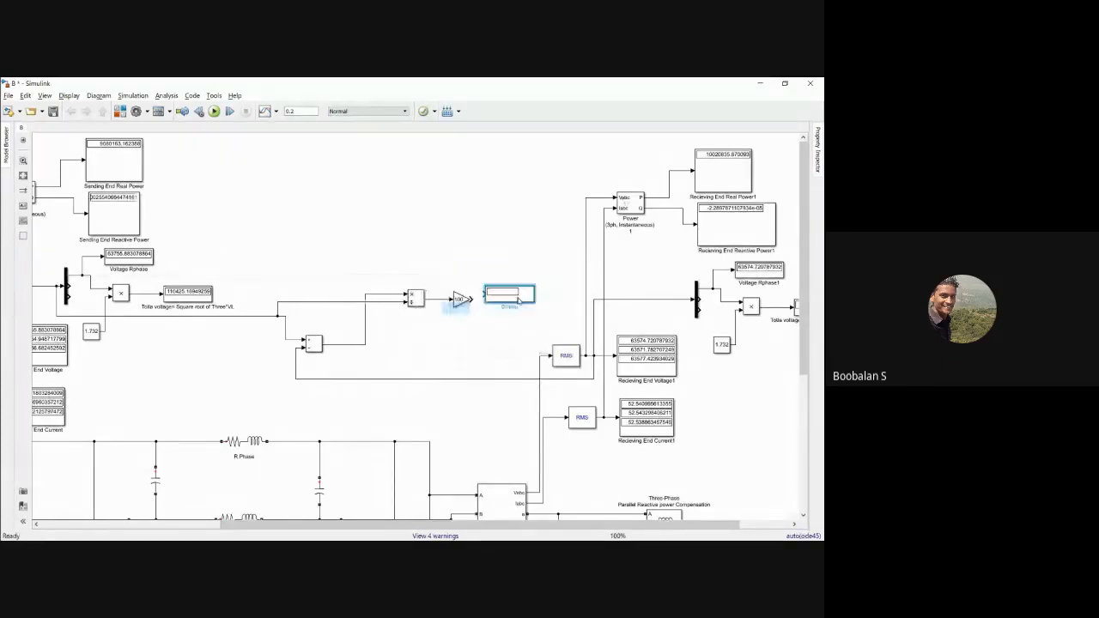
left_click_drag(519, 300, 521, 302)
left_click(480, 300)
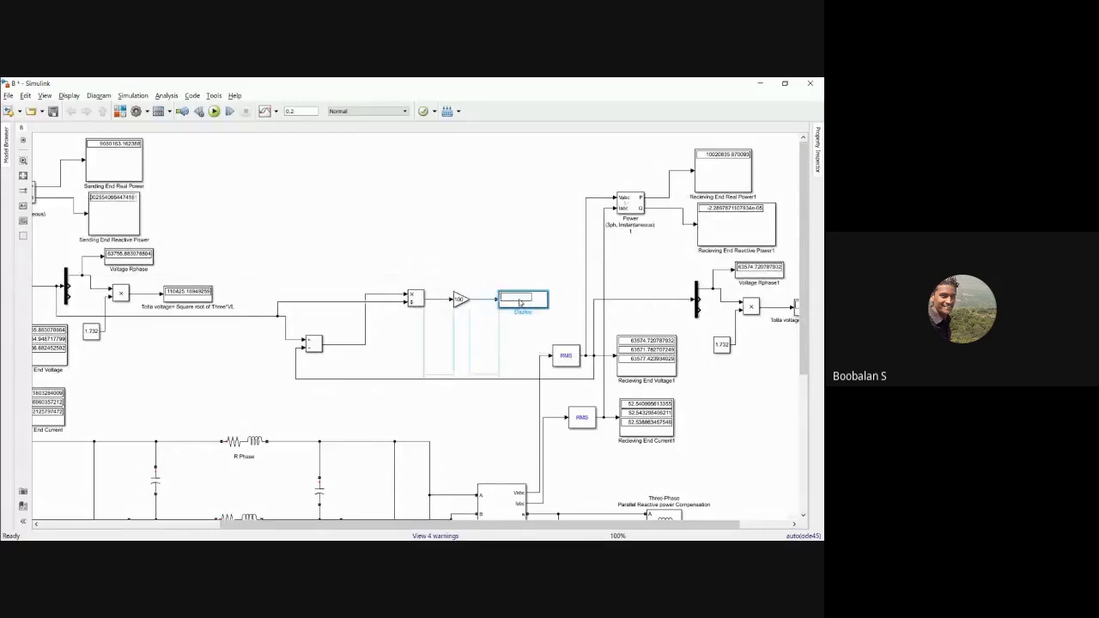
- Set the new display's numeric format to long and enlarge the block to fit several values
double_click(532, 305)
left_click(651, 301)
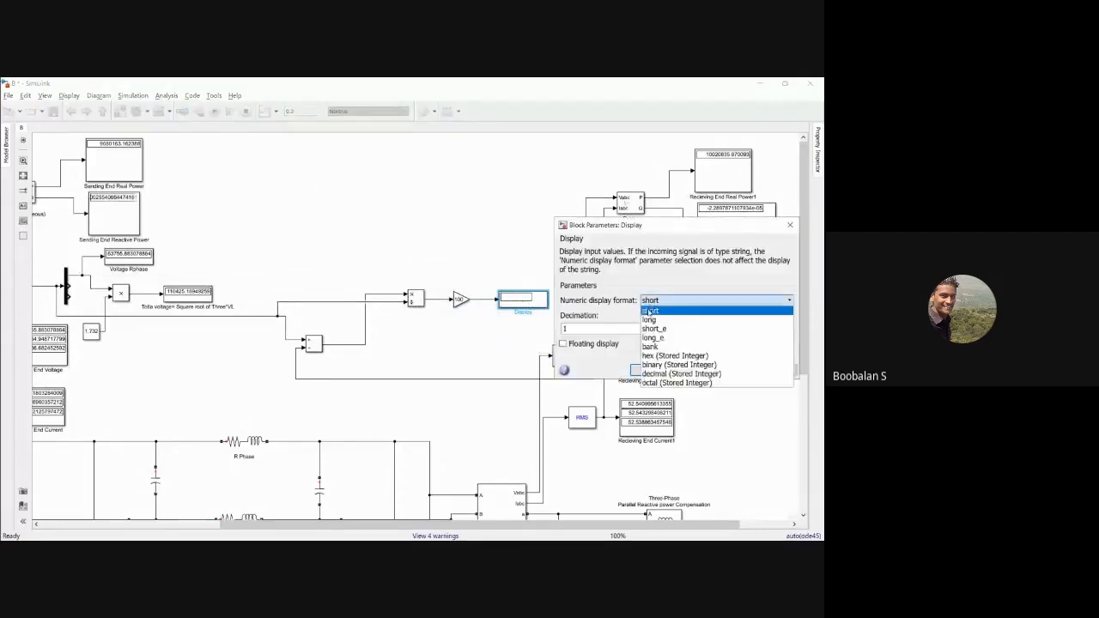
left_click(653, 311)
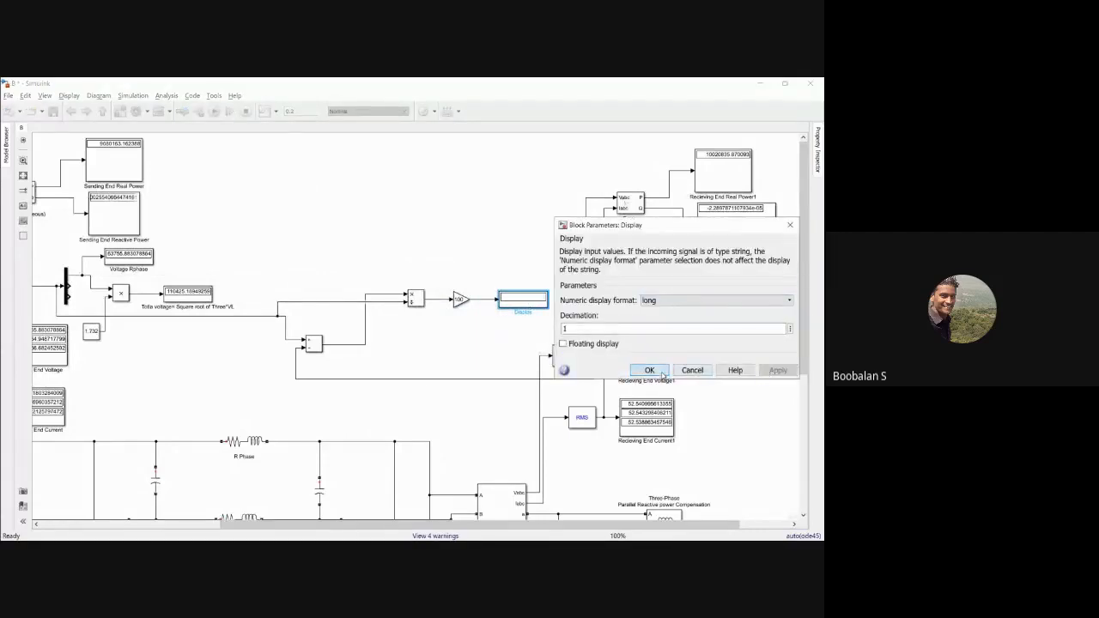
left_click(650, 370)
left_click_drag(550, 292, 563, 275)
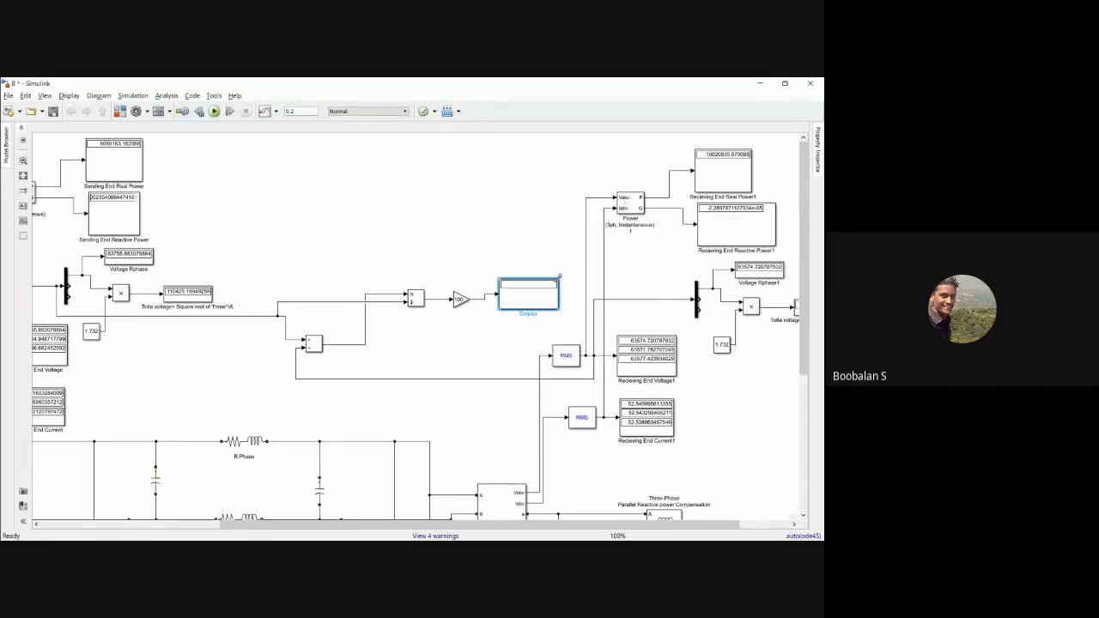
- Rename the new display "% Voltage Regulation" and run the simulation
left_click(411, 249)
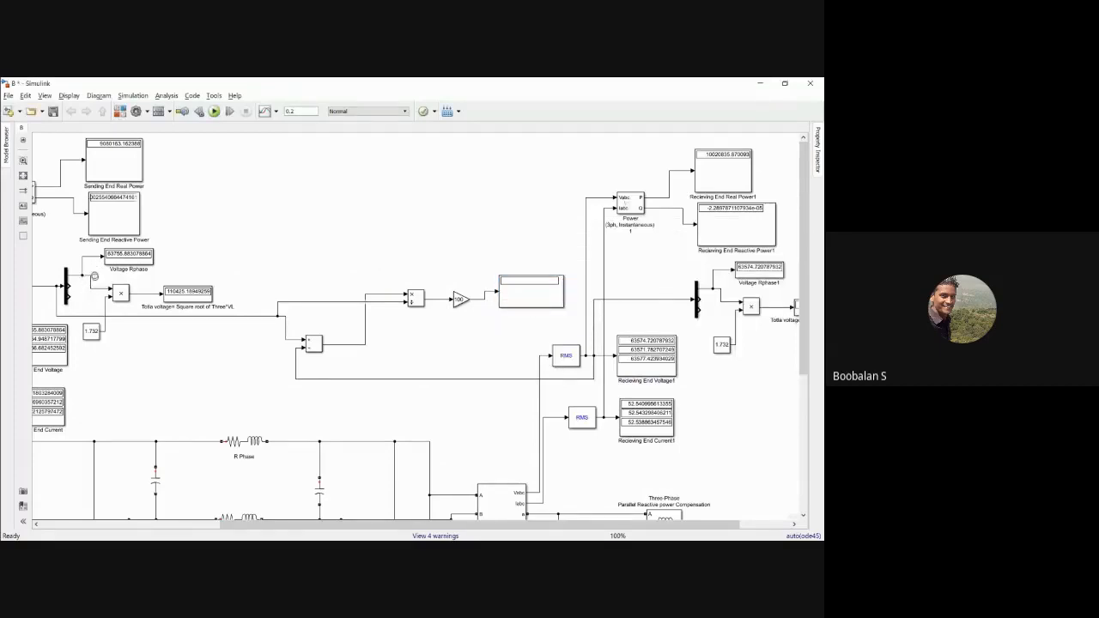
double_click(545, 290)
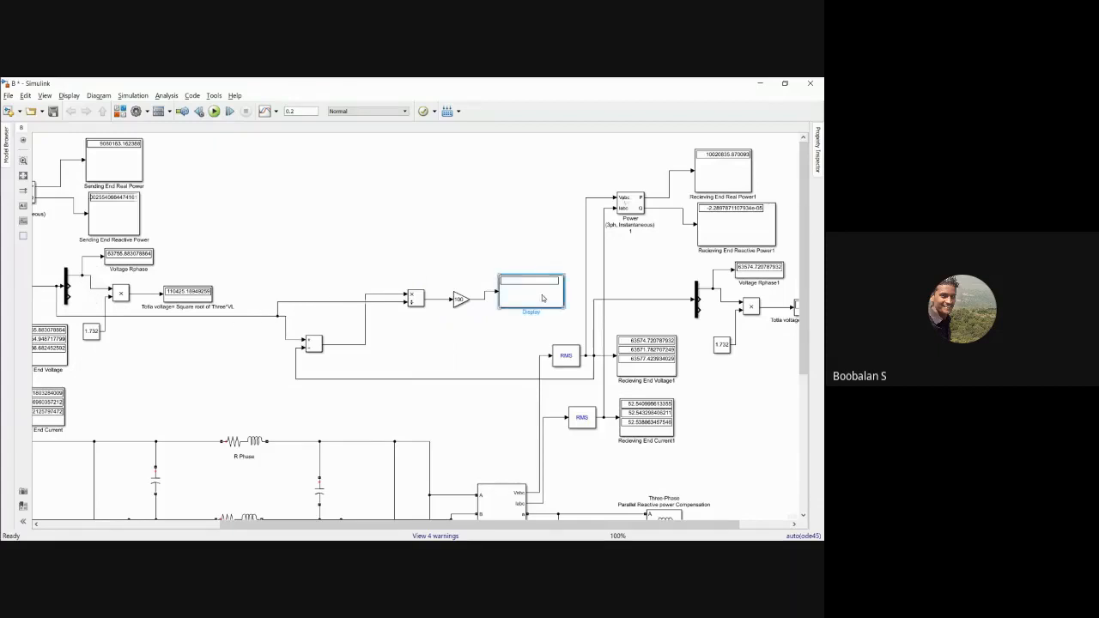
left_click(670, 361)
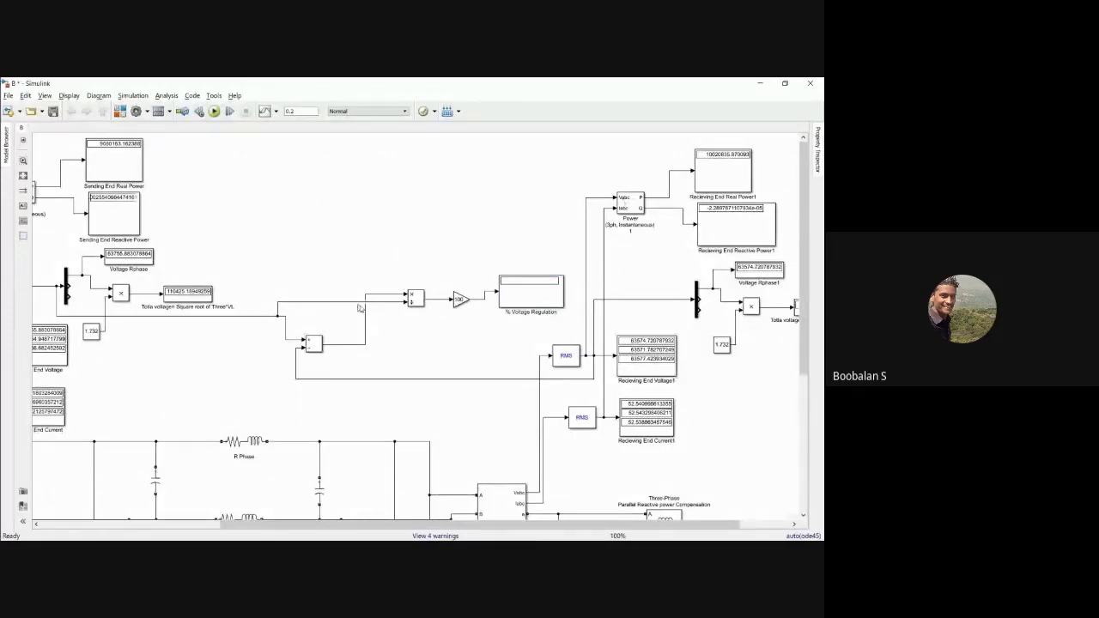
left_click(459, 300)
left_click(214, 112)
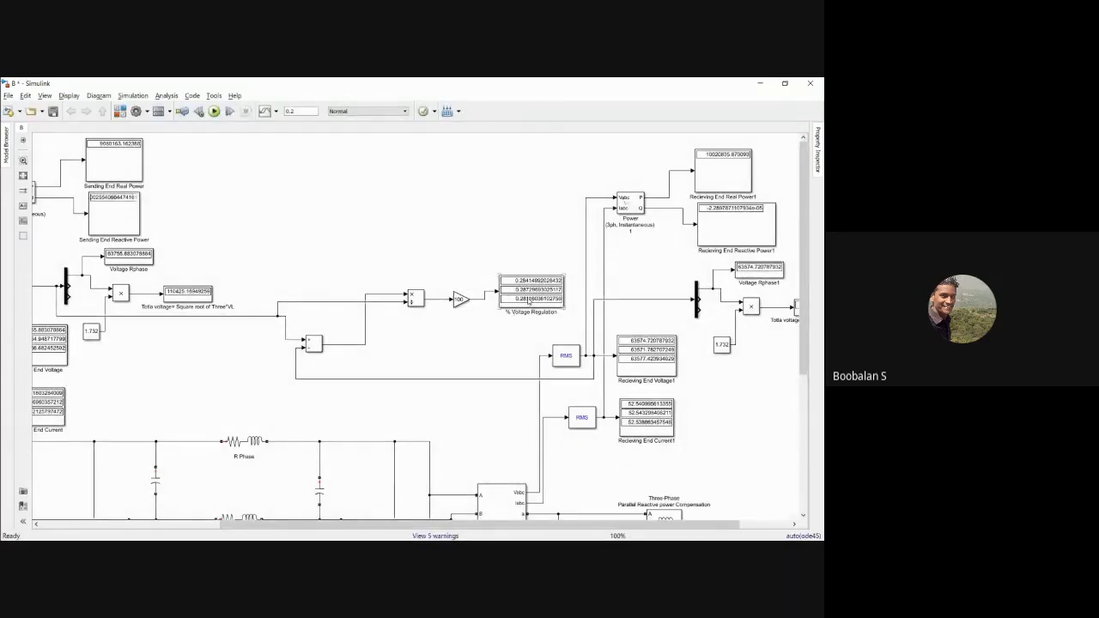
- Delete the sending end RMS voltage branch and connect the sending end total voltage product output to the Subtract block's plus input
left_click(57, 305)
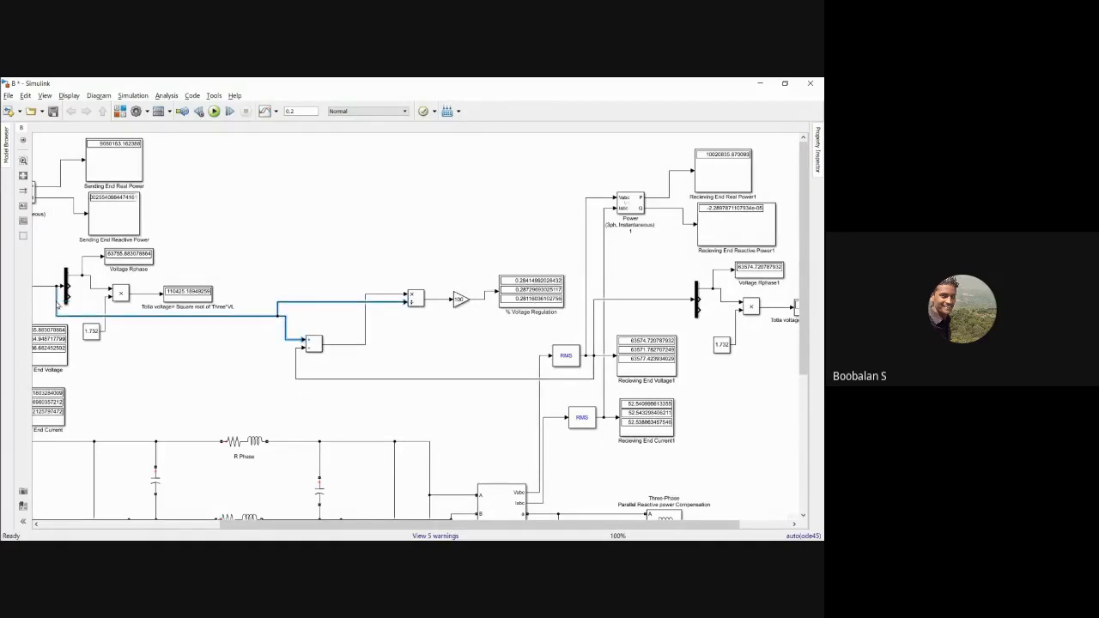
key("Delete")
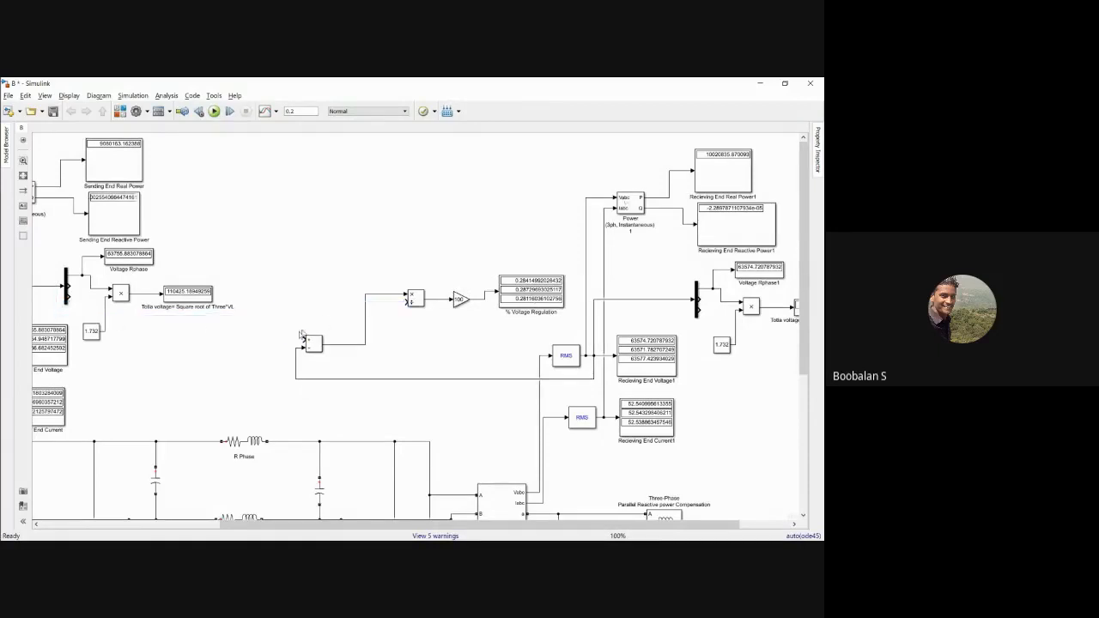
left_click_drag(303, 339, 138, 294)
- Replace the Subtract block's minus input line with one from the receiving end total voltage product output
left_click(479, 378)
key("Delete")
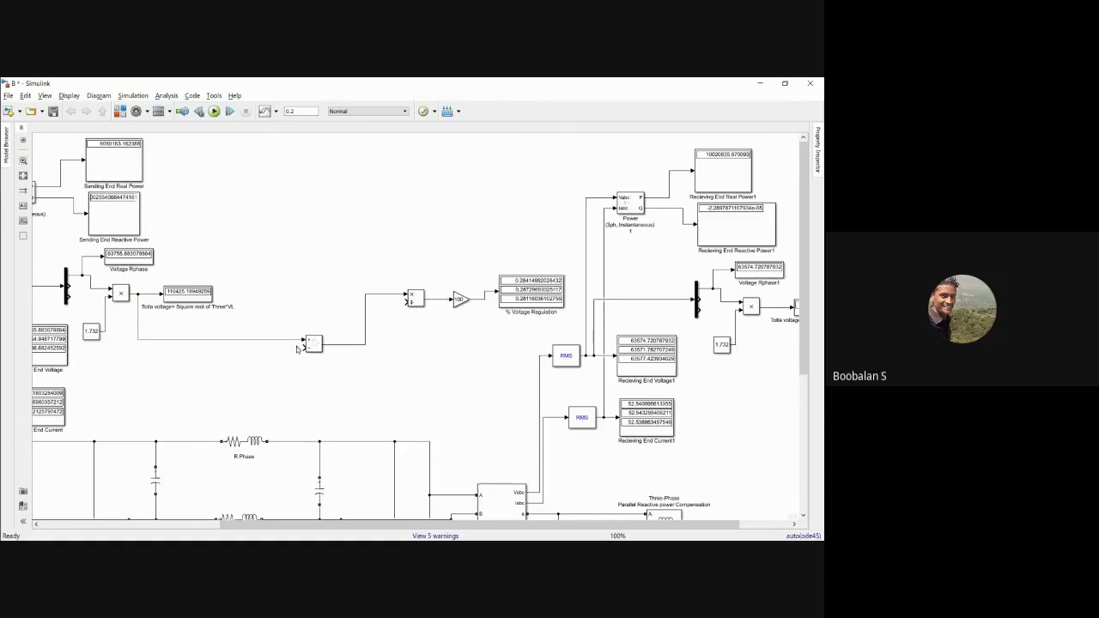
left_click_drag(302, 345, 774, 316)
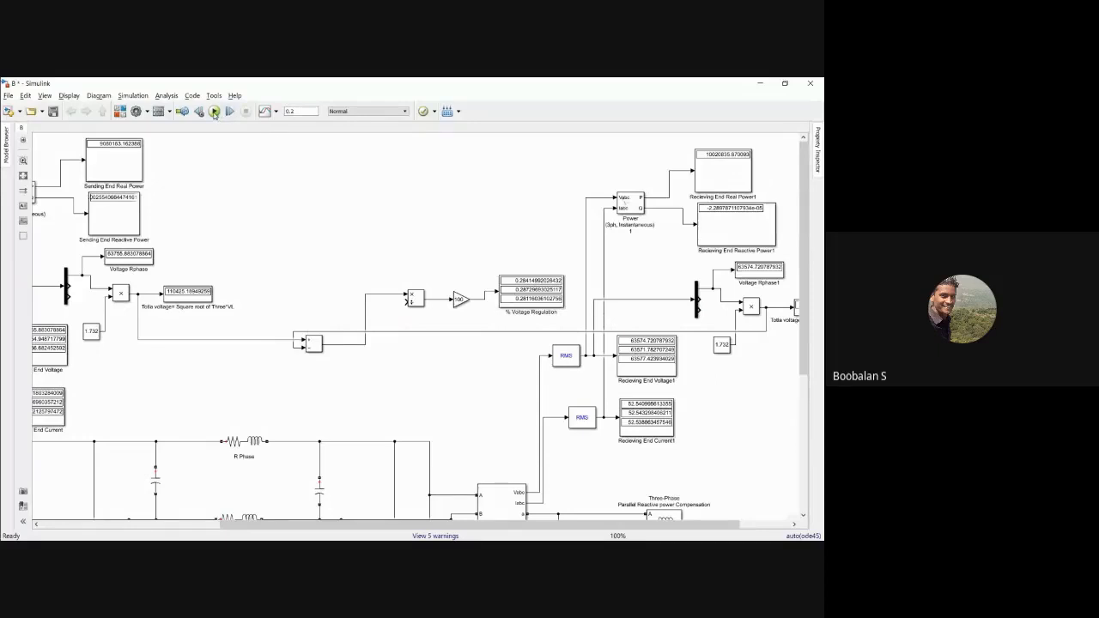
- Connect the Divide block's divide input to the sending end total voltage line and rerun the simulation
left_click_drag(404, 307, 214, 340)
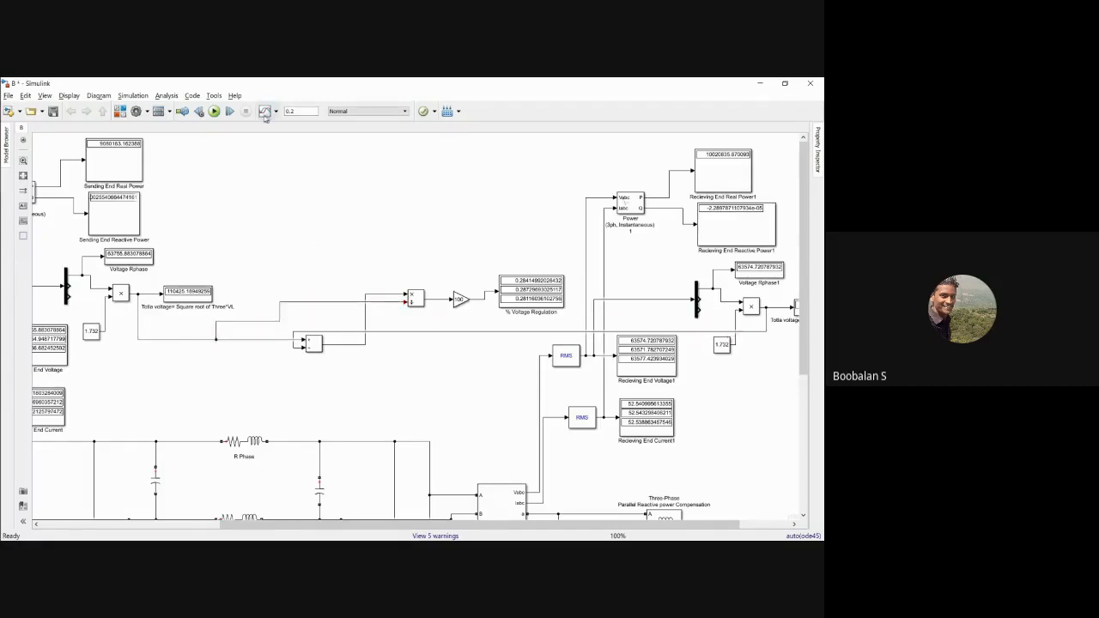
left_click(215, 112)
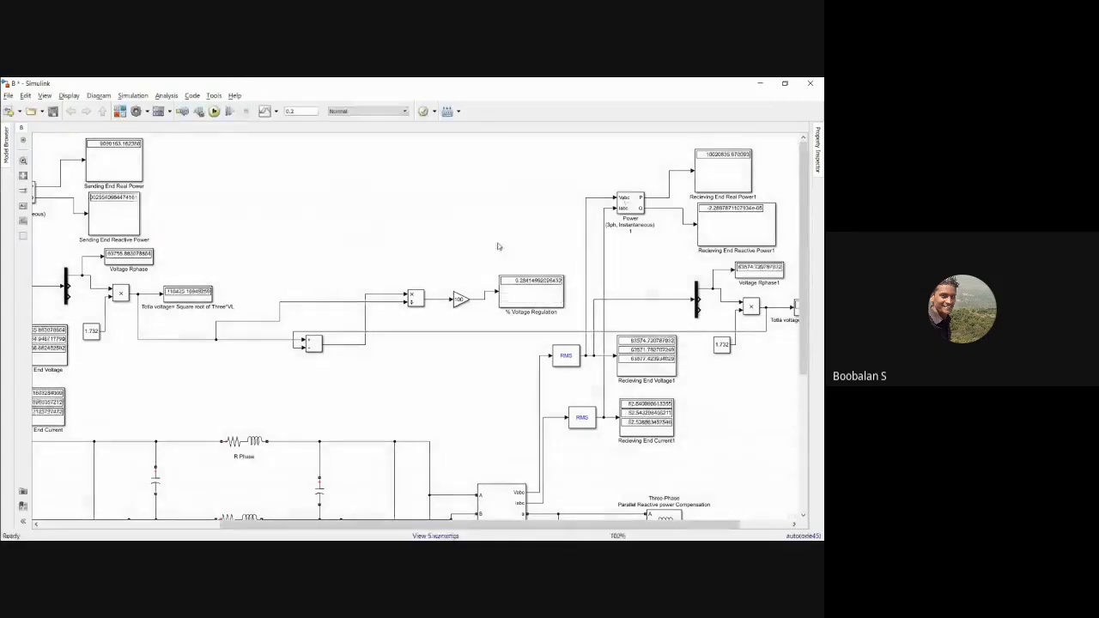
- Delete the Gain block and its leftover lines between the Divide block and the % Voltage Regulation display, and add a Constant block nearby
left_click(464, 299)
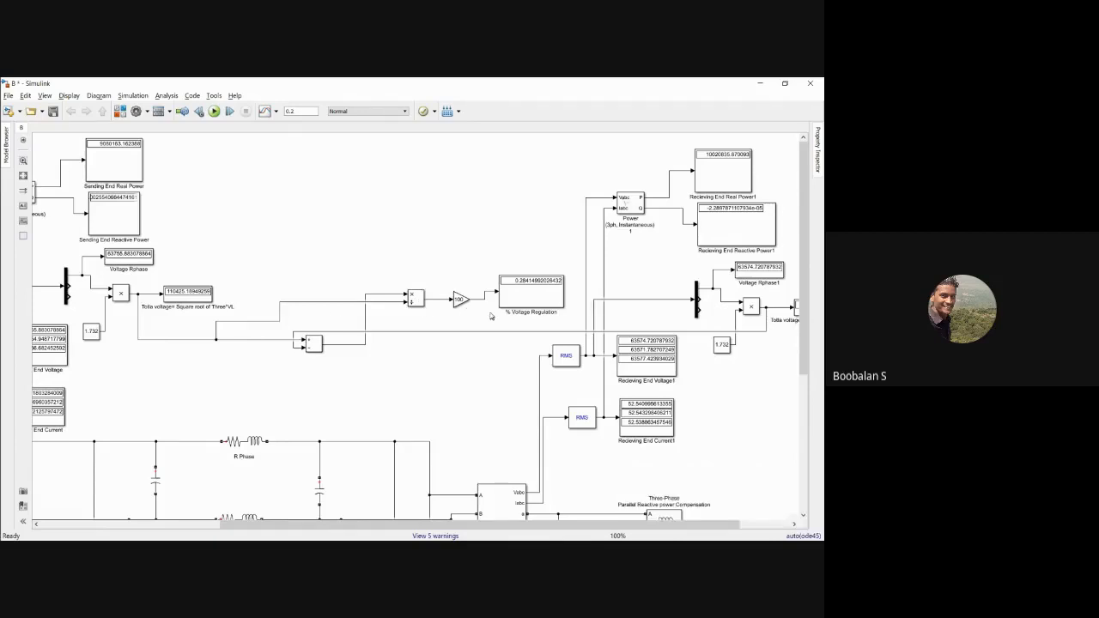
left_click(461, 299)
key("Delete")
double_click(454, 272)
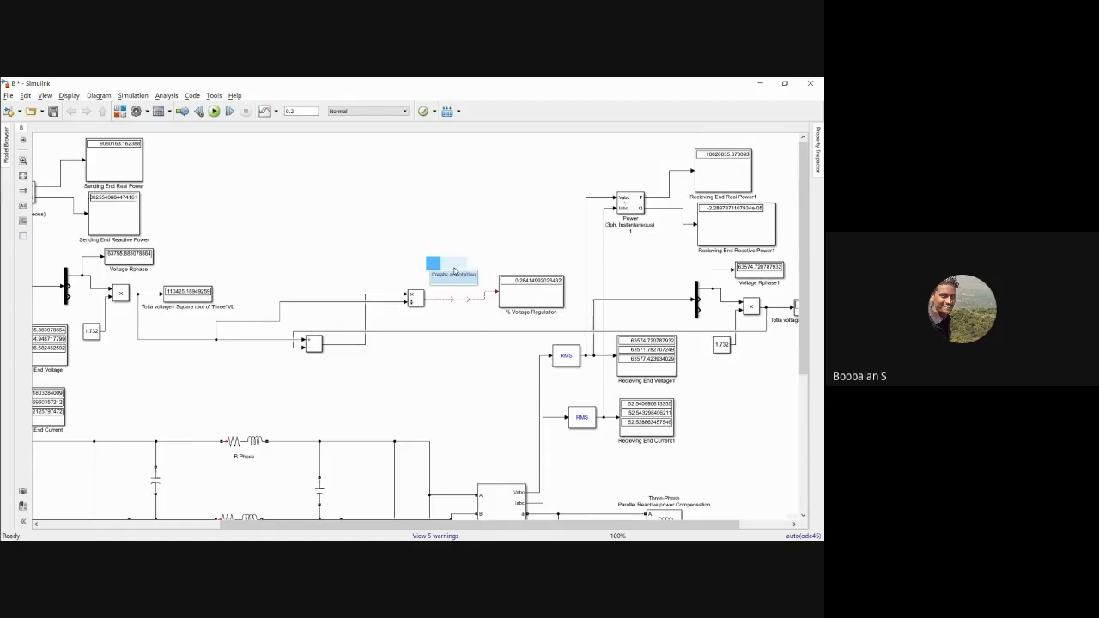
type("gain")
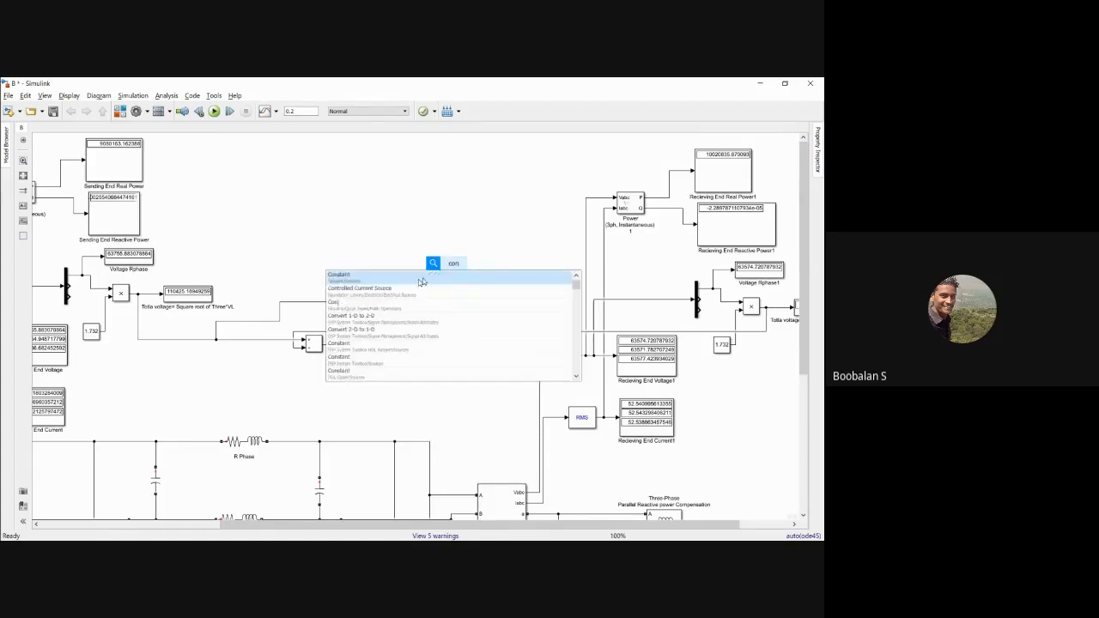
left_click(415, 282)
left_click_drag(458, 268, 482, 251)
left_click_drag(438, 283, 534, 287)
key("Delete")
left_click(519, 295)
mouse_move(479, 252)
left_mouse_down()
mouse_move(458, 268)
mouse_move(453, 293)
mouse_move(471, 230)
left_mouse_up()
- Add a Product block fed by the Divide block's output and place the Constant block at its second input
double_click(451, 282)
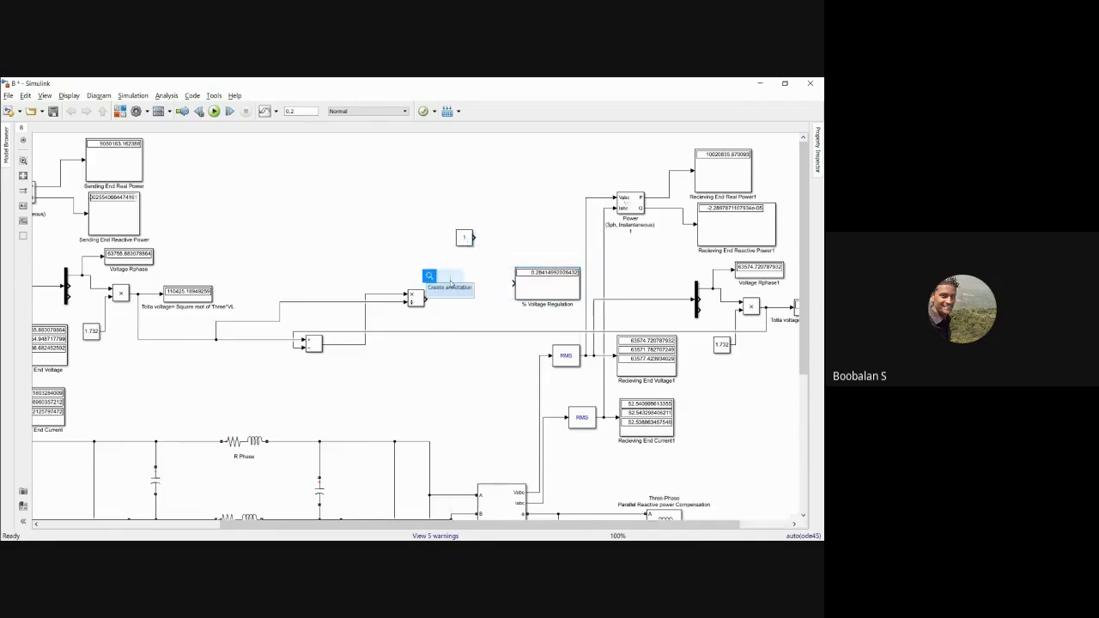
type("pro")
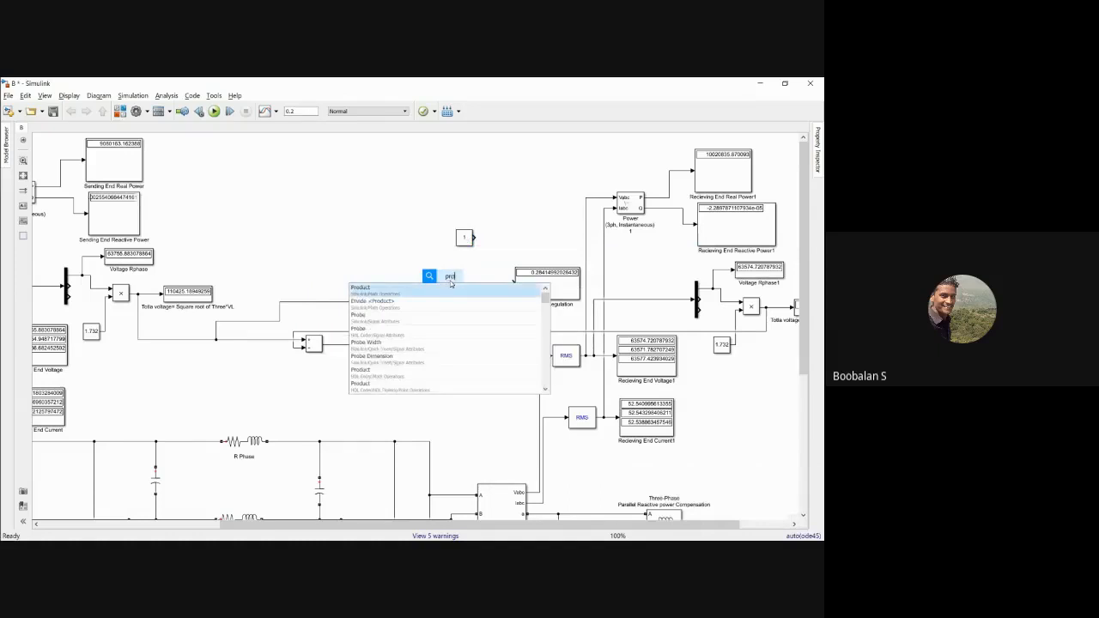
key("Return")
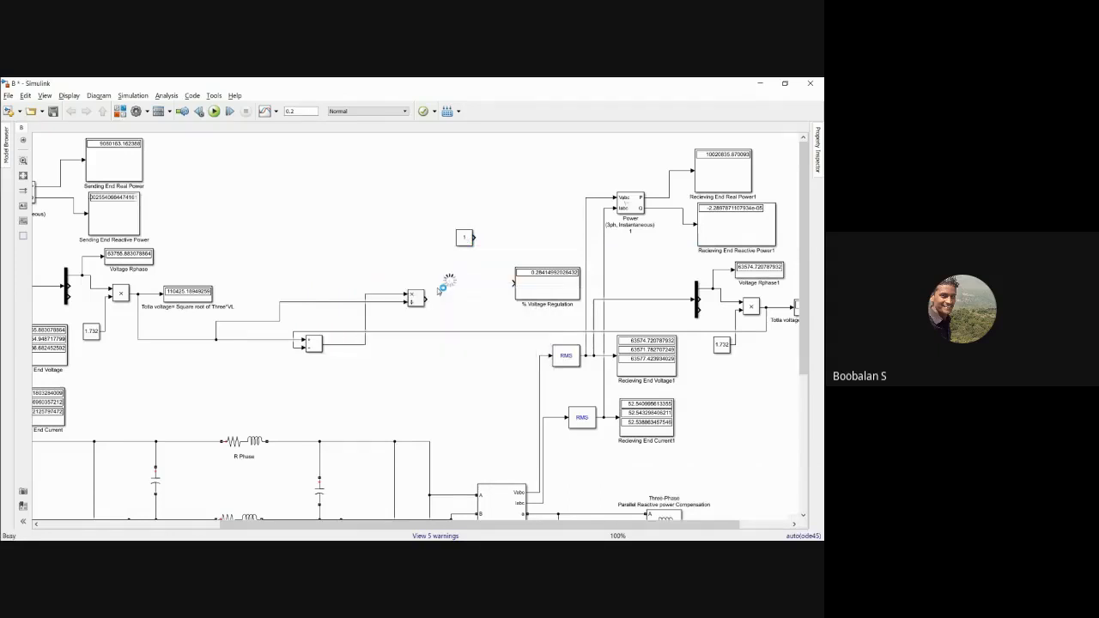
left_click_drag(448, 284, 465, 305)
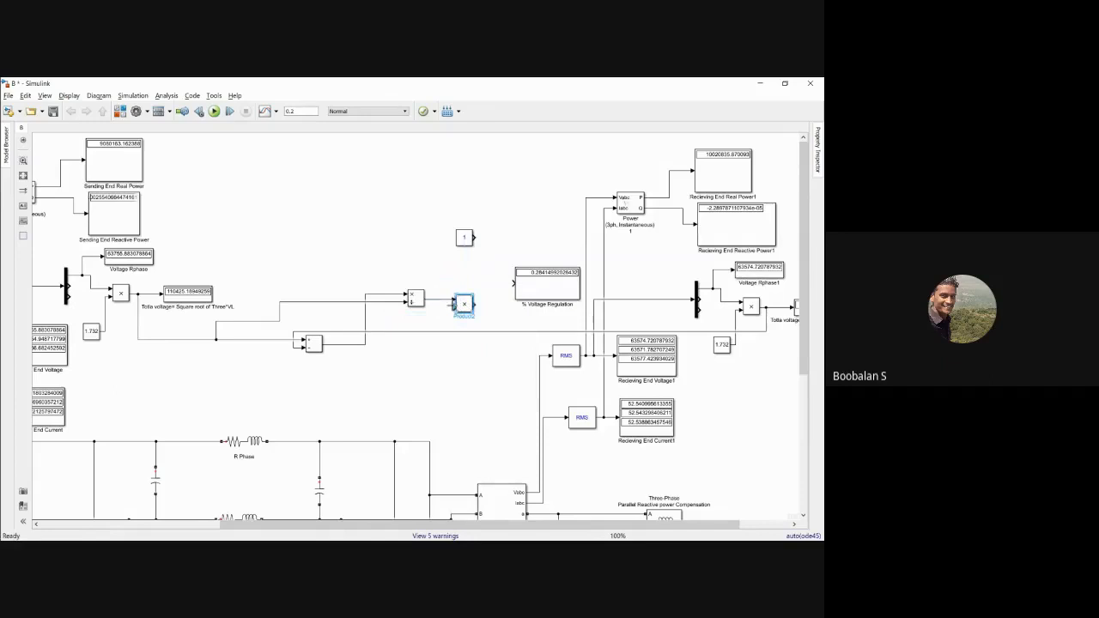
mouse_move(453, 308)
left_mouse_down()
mouse_move(446, 250)
mouse_move(433, 316)
left_mouse_up()
key("ctrl+z")
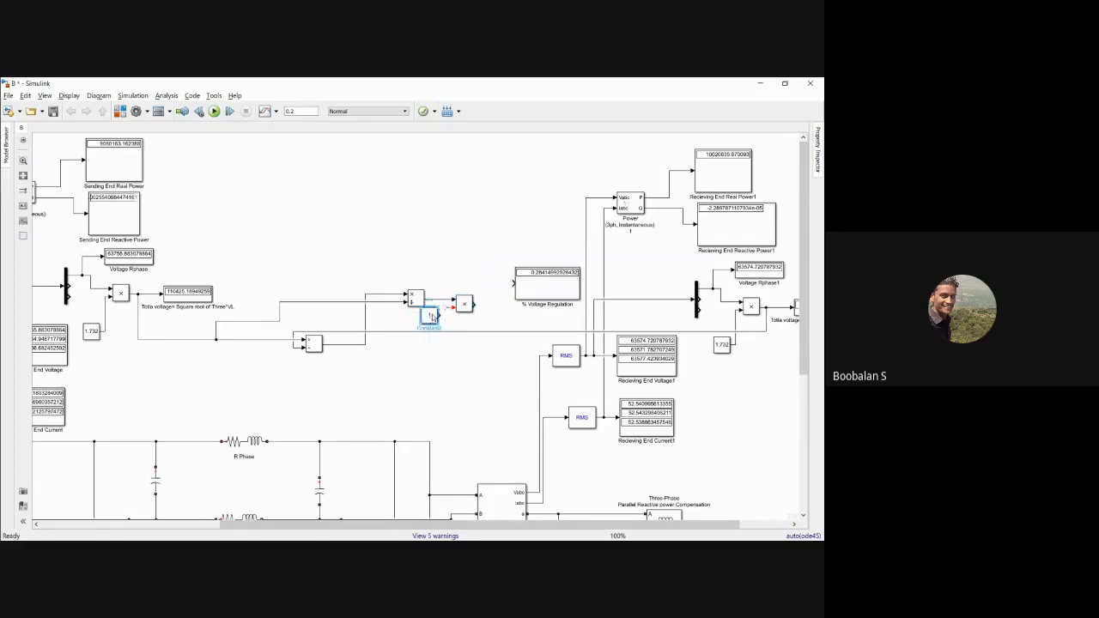
- Set the value of the Constant block feeding the new Product block to 100
double_click(434, 317)
left_click(471, 326)
type("00")
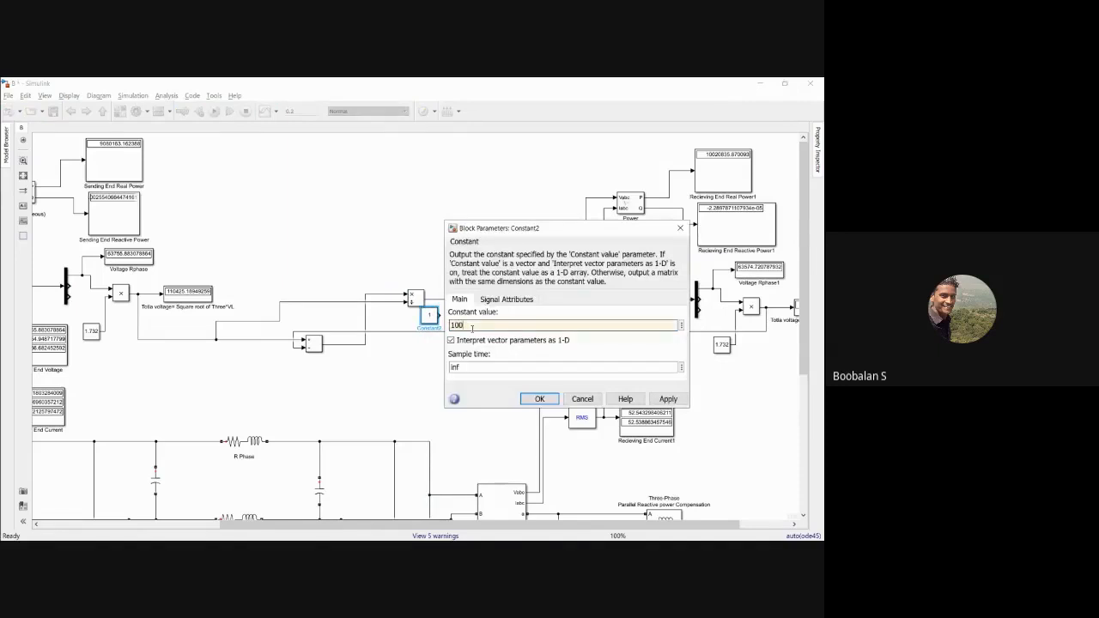
left_click(539, 399)
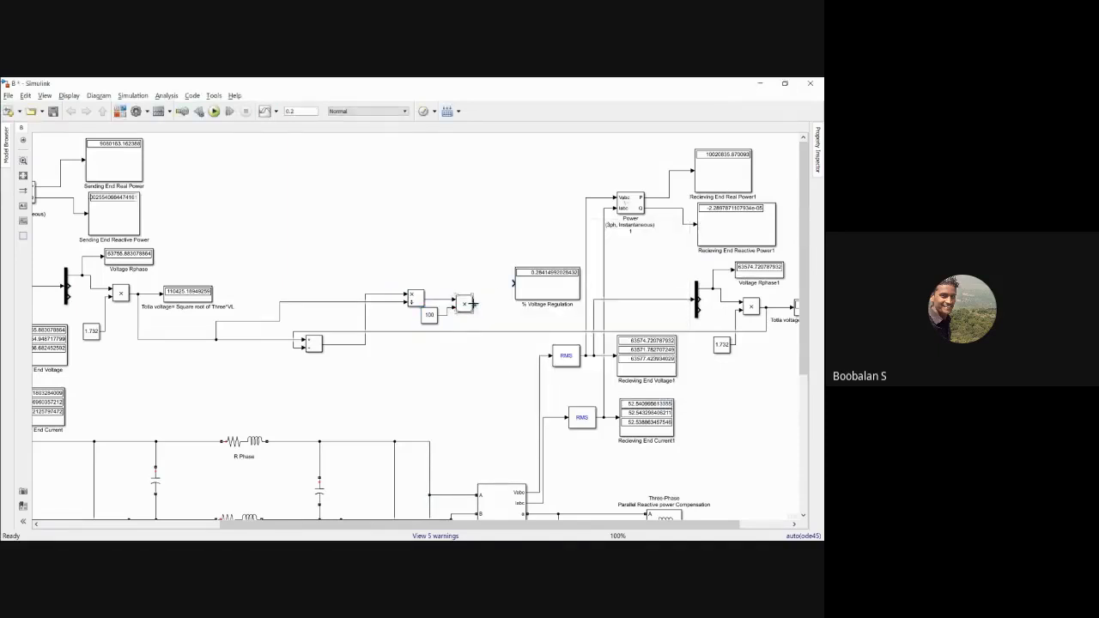
- Connect the new Product block's output to the % Voltage Regulation display and rerun the simulation
left_click_drag(474, 305, 515, 288)
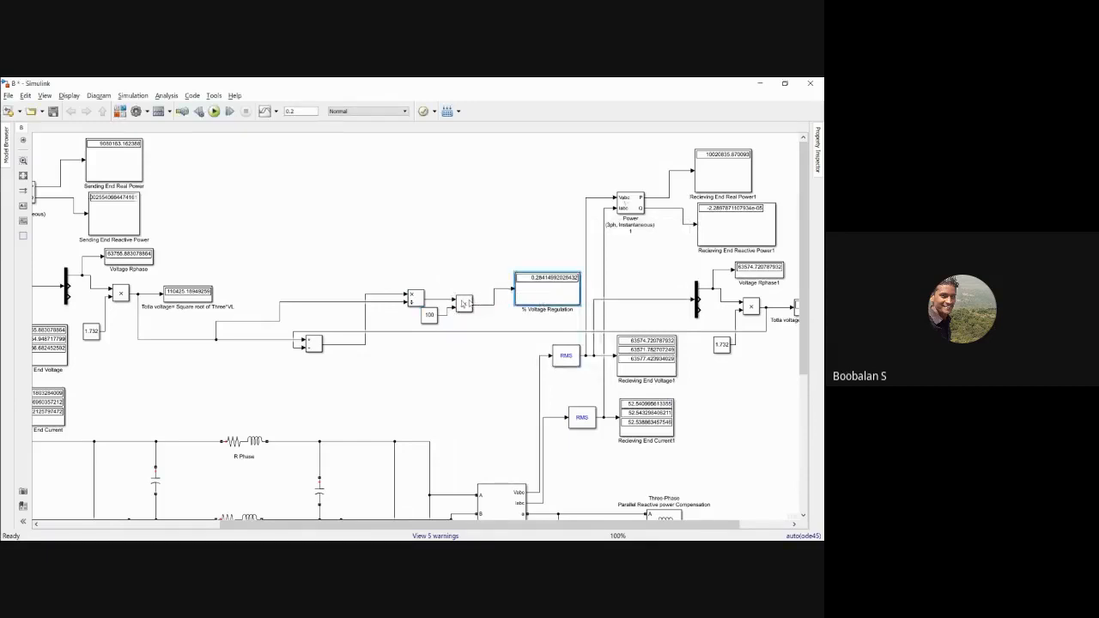
left_click_drag(430, 314, 438, 320)
left_click(413, 264)
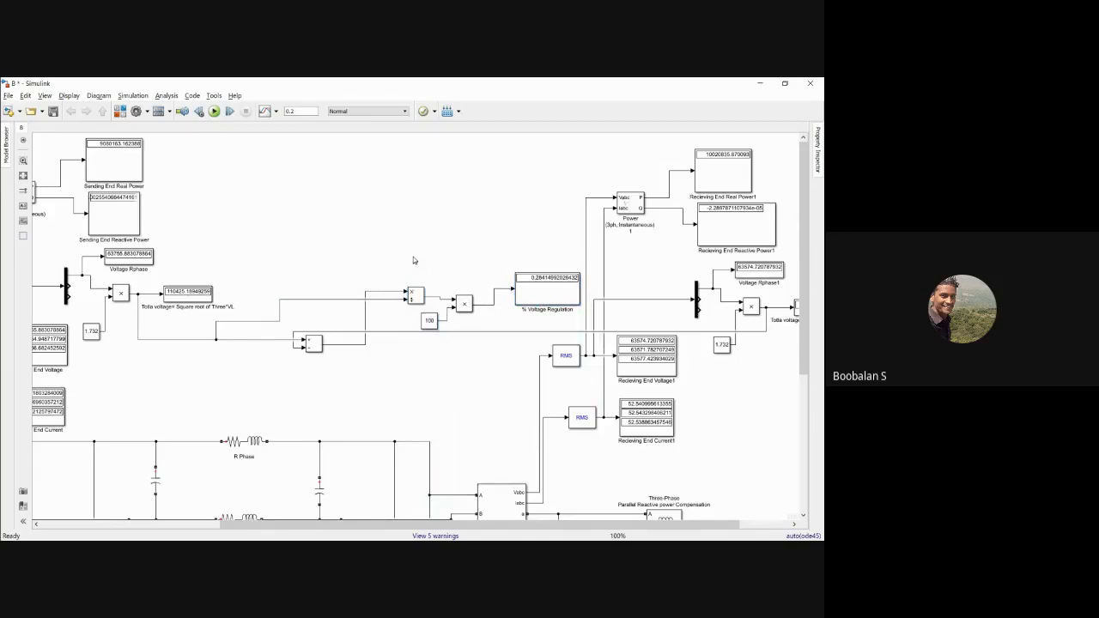
left_click(216, 112)
- Move the % Voltage Regulation display close to the Product block's output so that the line between them is straight
left_click_drag(804, 210, 799, 182)
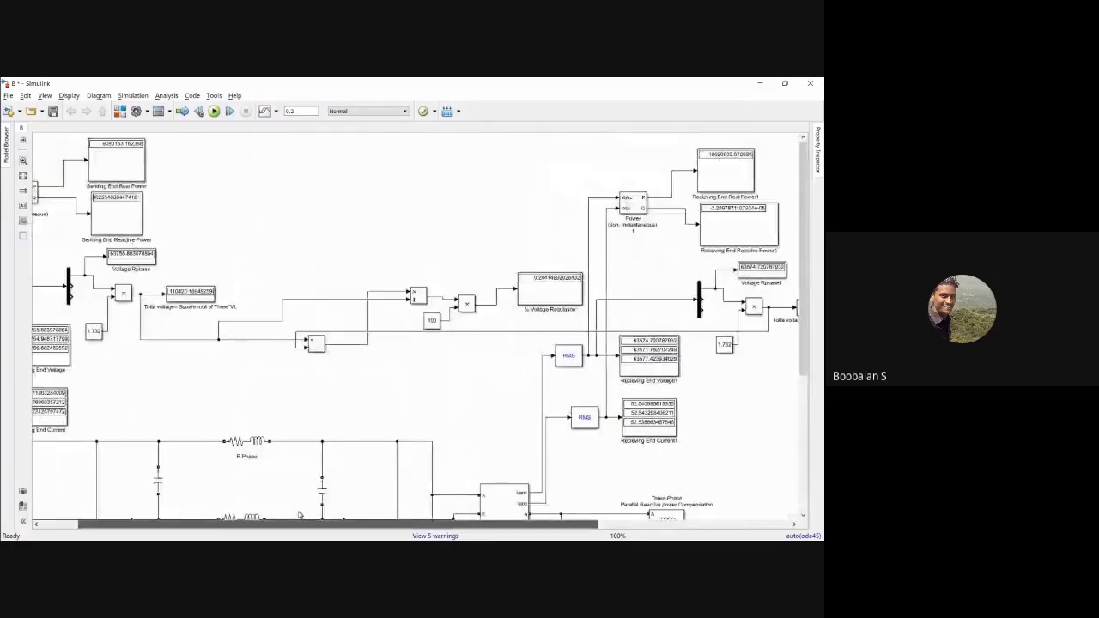
left_click_drag(299, 516, 418, 529)
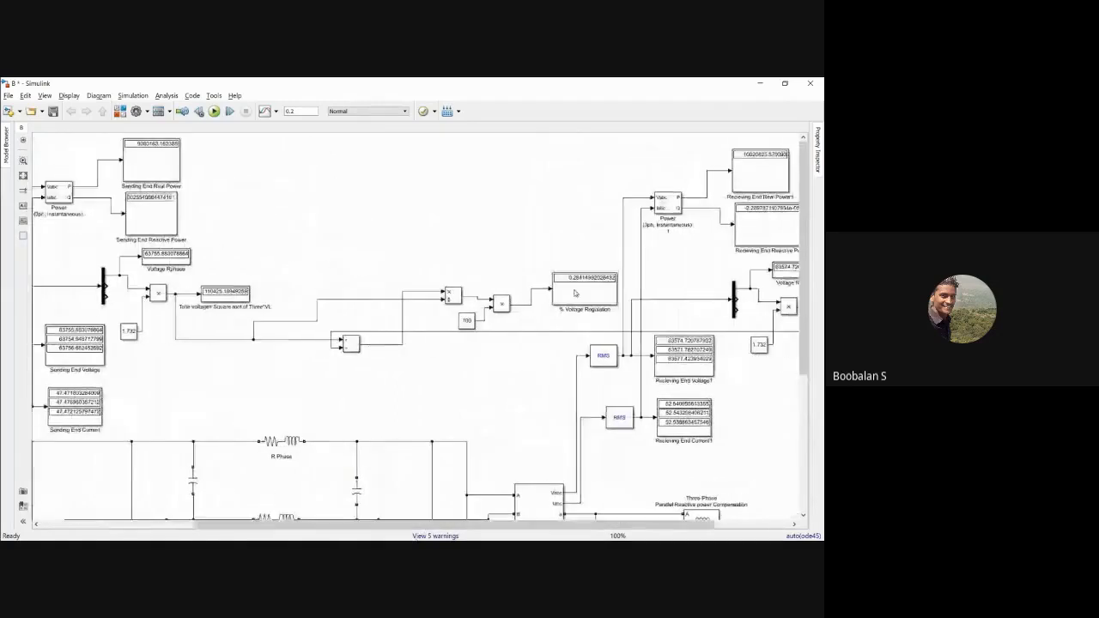
left_click_drag(576, 294, 544, 310)
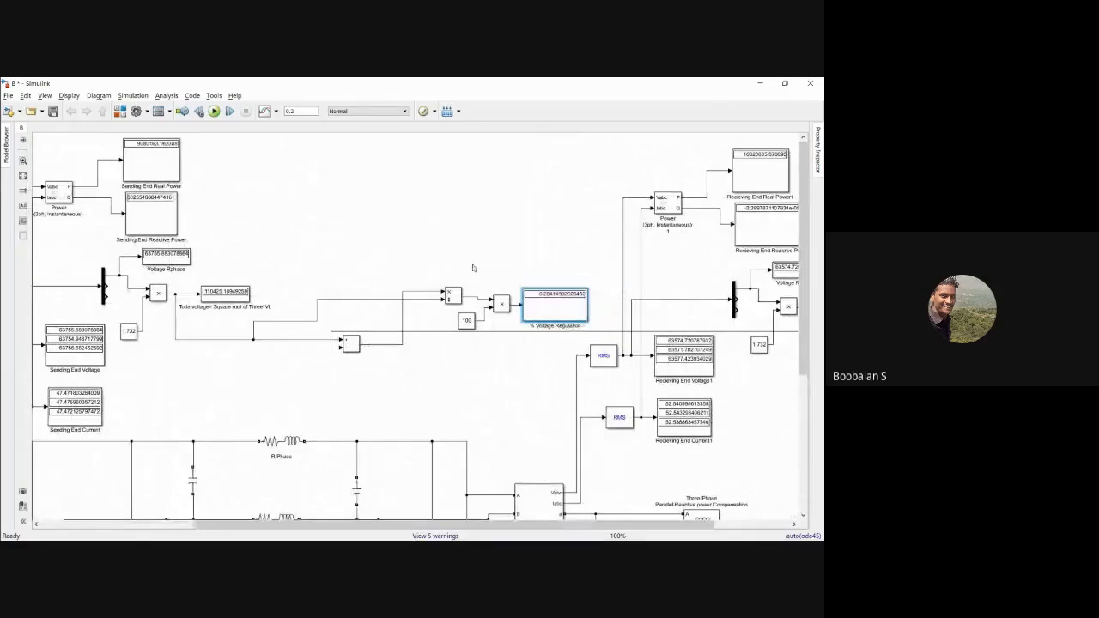
left_click(472, 268)
- Examine the line model, the receiving end load and compensation, and the sending and receiving end real power displays
mouse_move(2, 263)
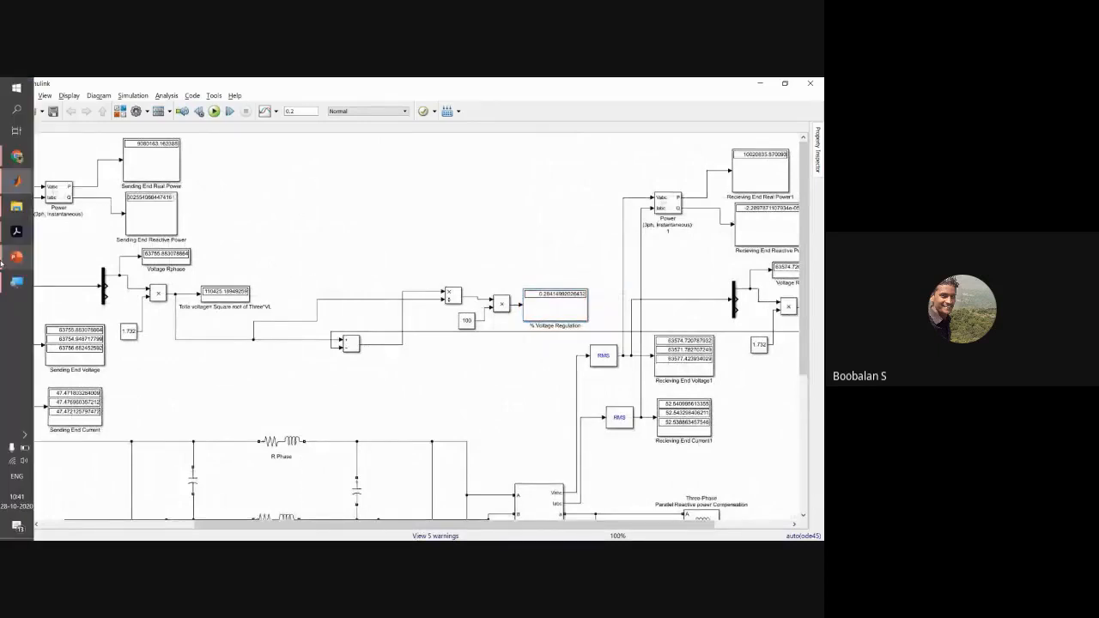
mouse_move(26, 165)
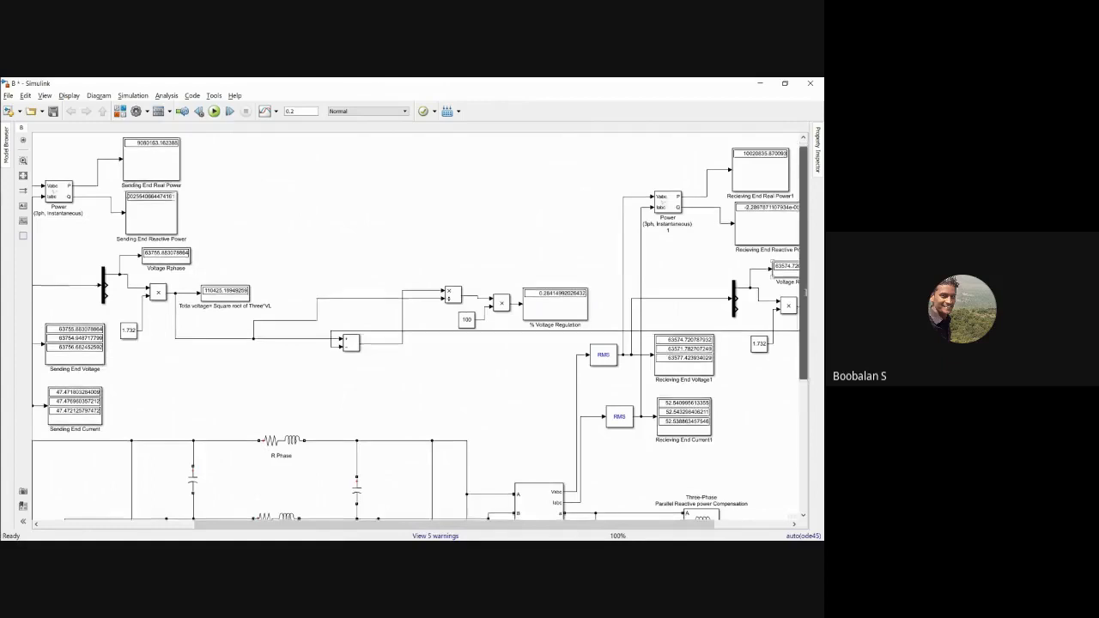
scroll(420, 327, "down", 5)
left_click_drag(372, 519, 435, 521)
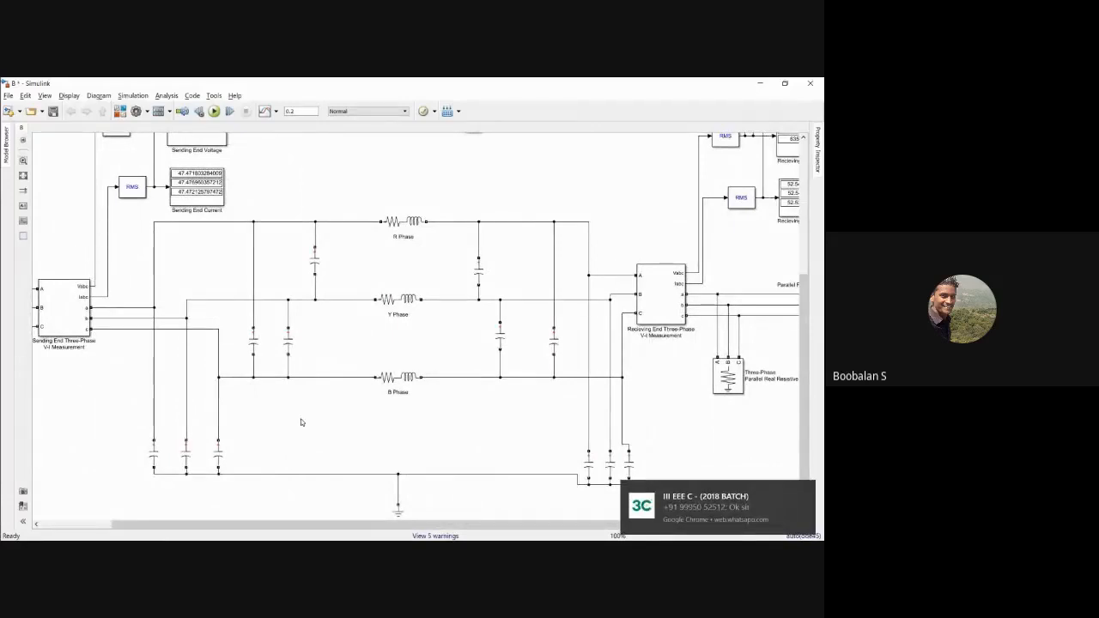
left_click_drag(805, 335, 813, 299)
left_click_drag(538, 525, 606, 531)
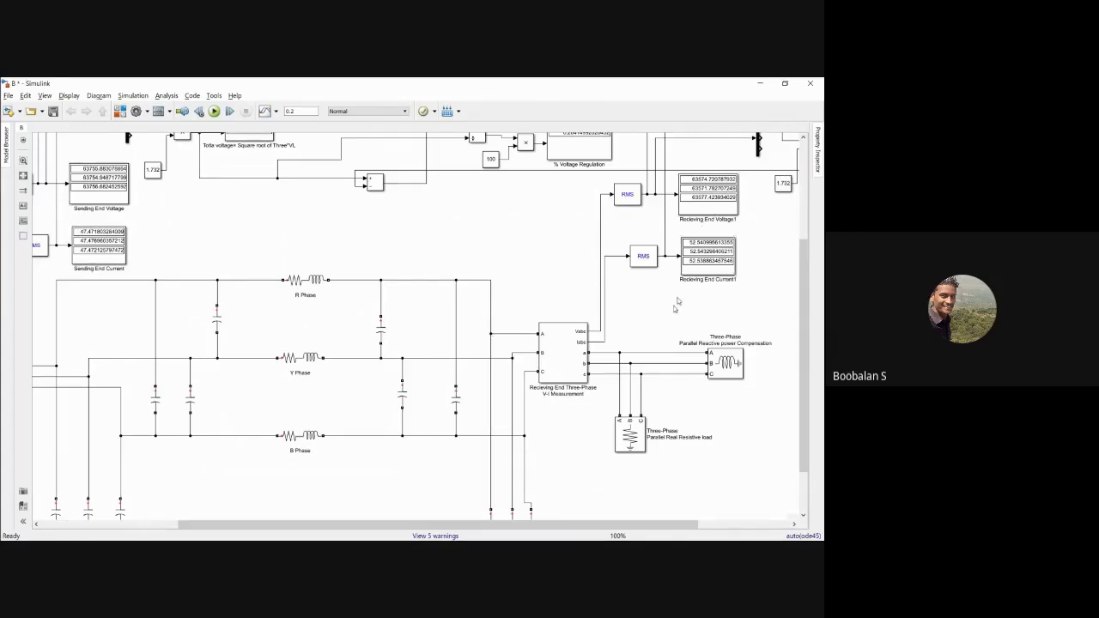
left_click_drag(806, 271, 766, 163)
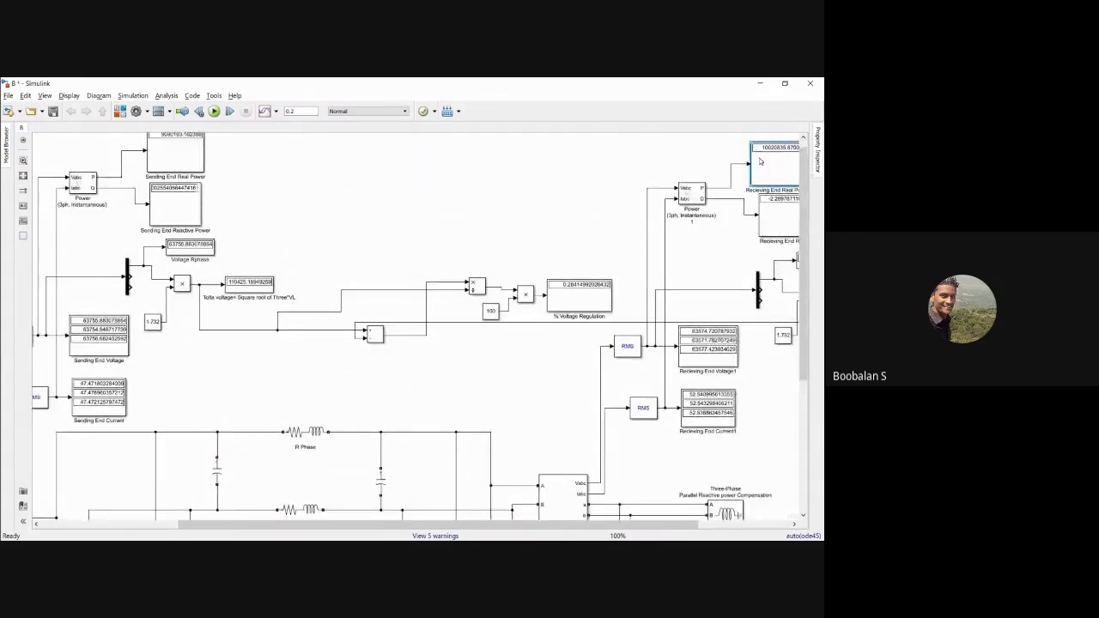
left_click(172, 159)
- Switch to the TX presentation in PowerPoint, review the transmission line efficiency formula, and return to the Simulink model
left_click(12, 266)
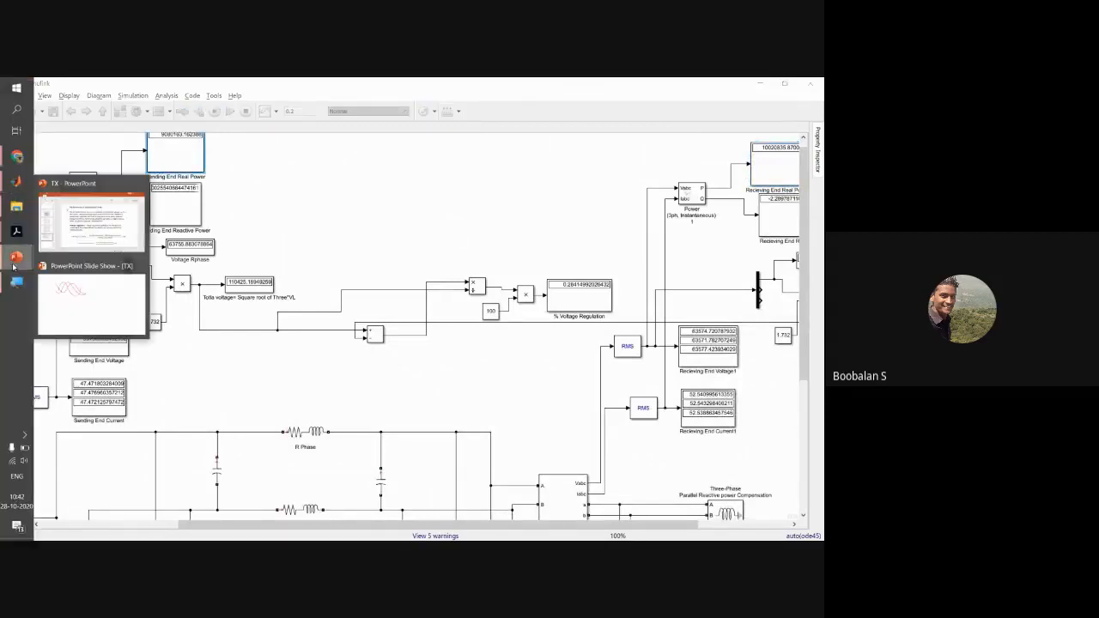
left_click(90, 214)
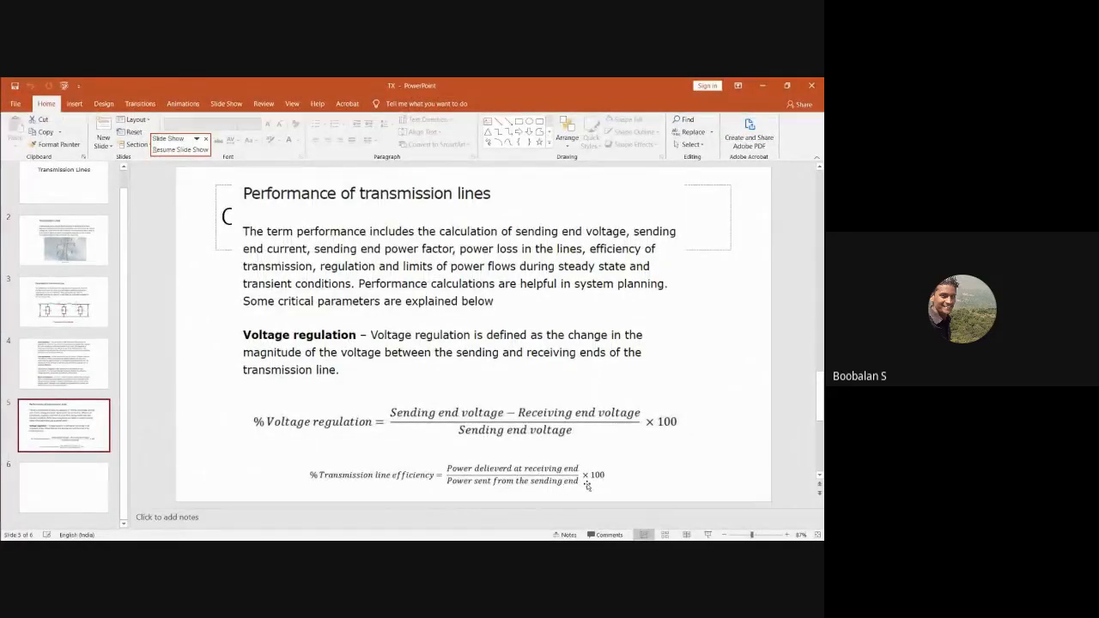
left_click(764, 85)
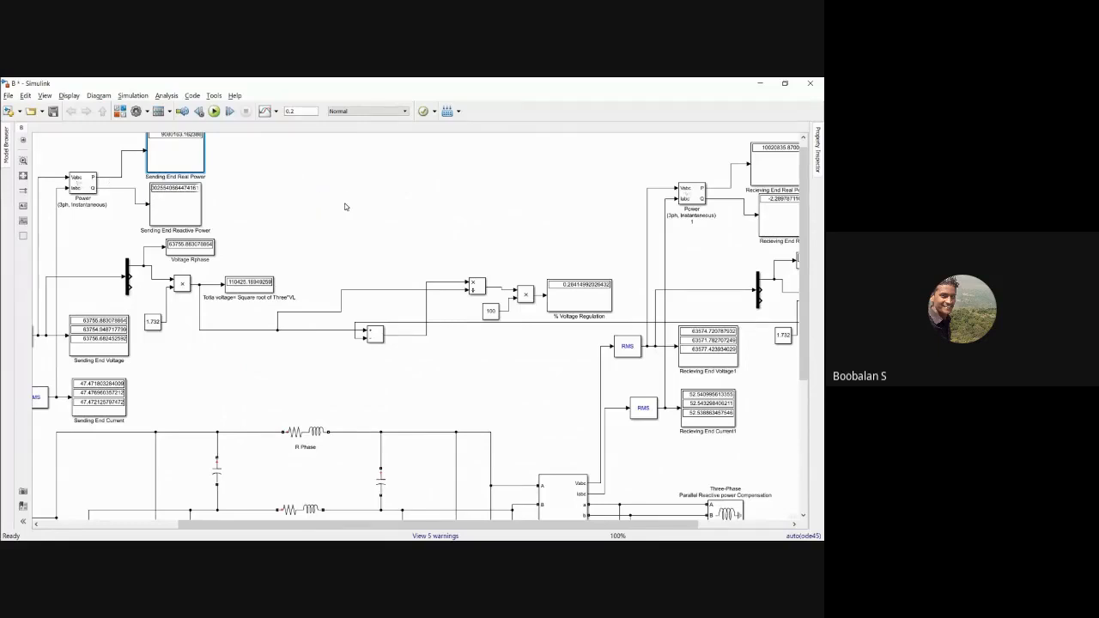
- Copy the Divide block into the space above and connect its multiply input to the receiving end real power line
left_click(480, 294)
left_click_drag(476, 286, 434, 181)
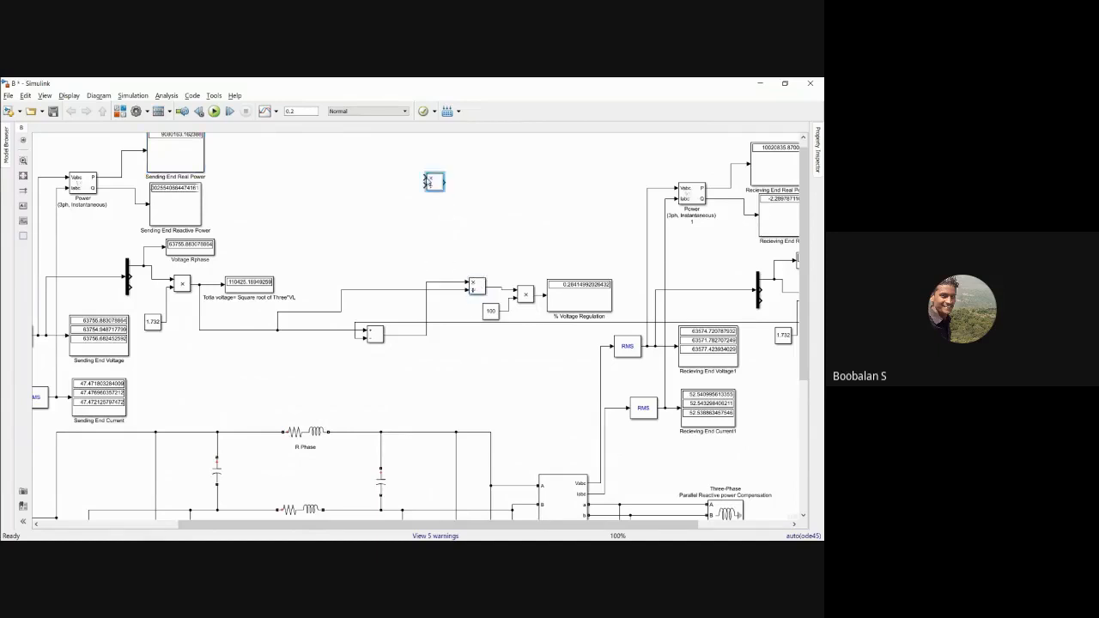
left_click(363, 180)
left_click_drag(422, 178, 721, 187)
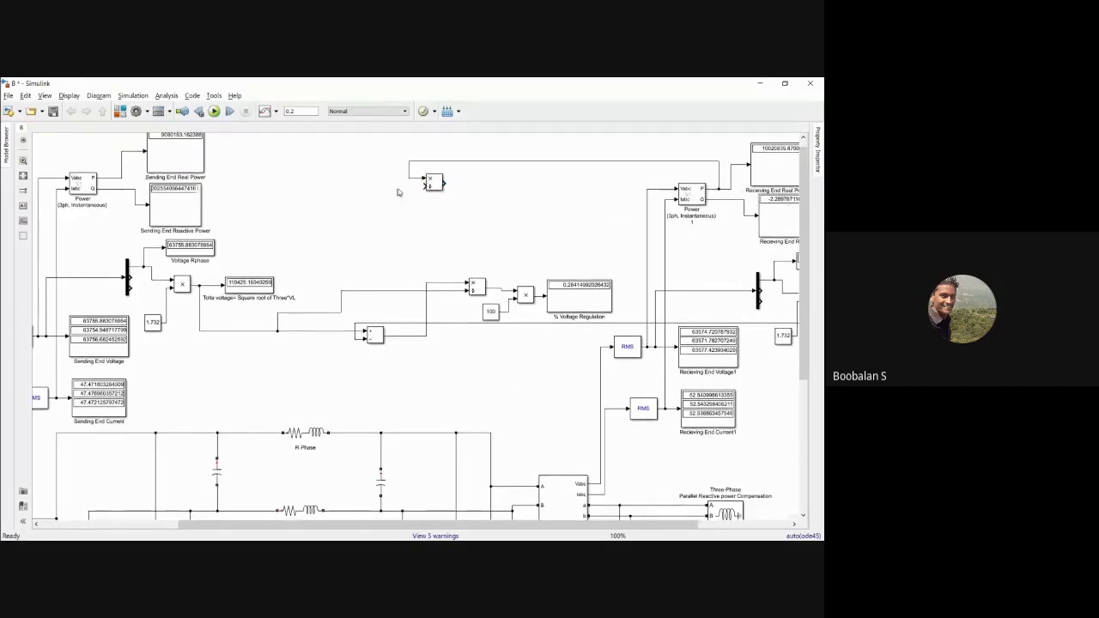
- Connect the copied Divide block's divide input to the sending end real power line, routed above the Sending End Real Power display
left_click_drag(412, 186, 121, 168)
left_click_drag(237, 238, 236, 135)
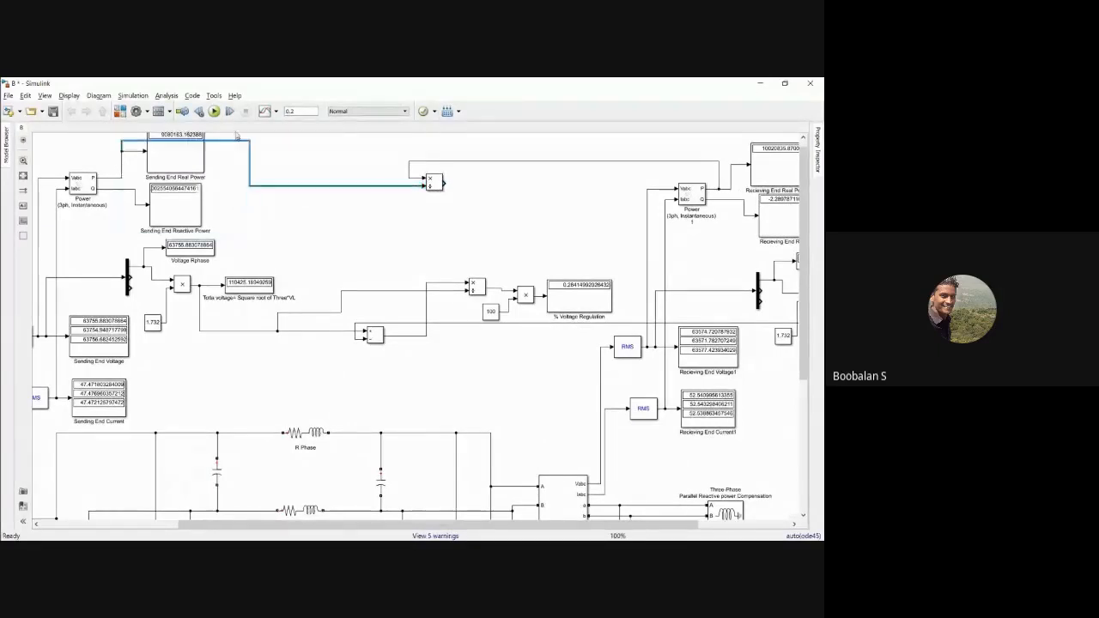
scroll(236, 135, "up", 3)
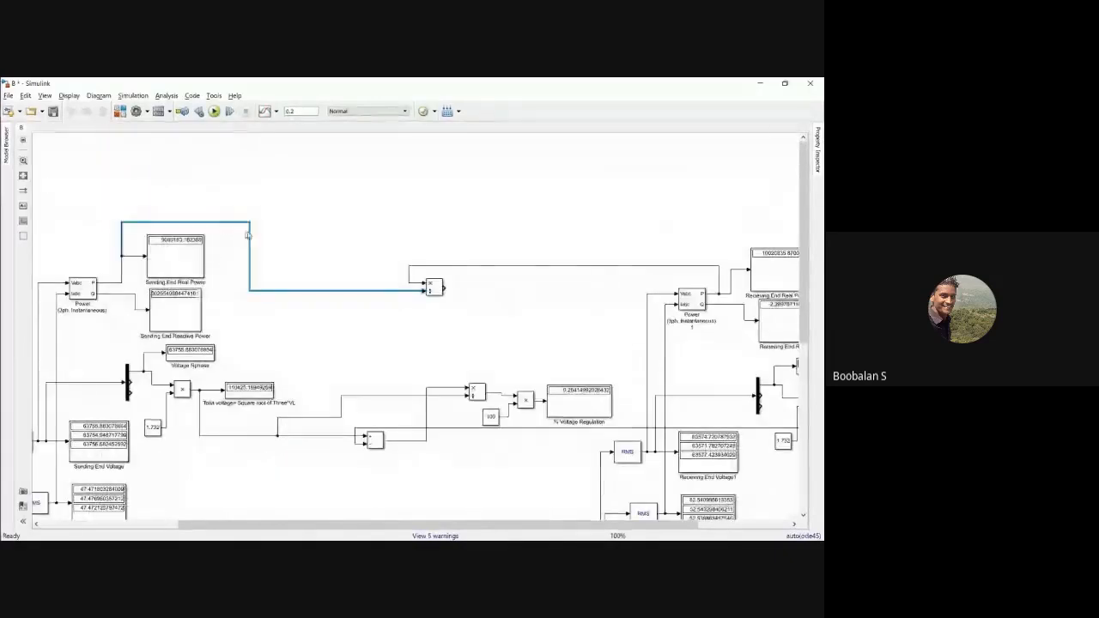
left_click(391, 255)
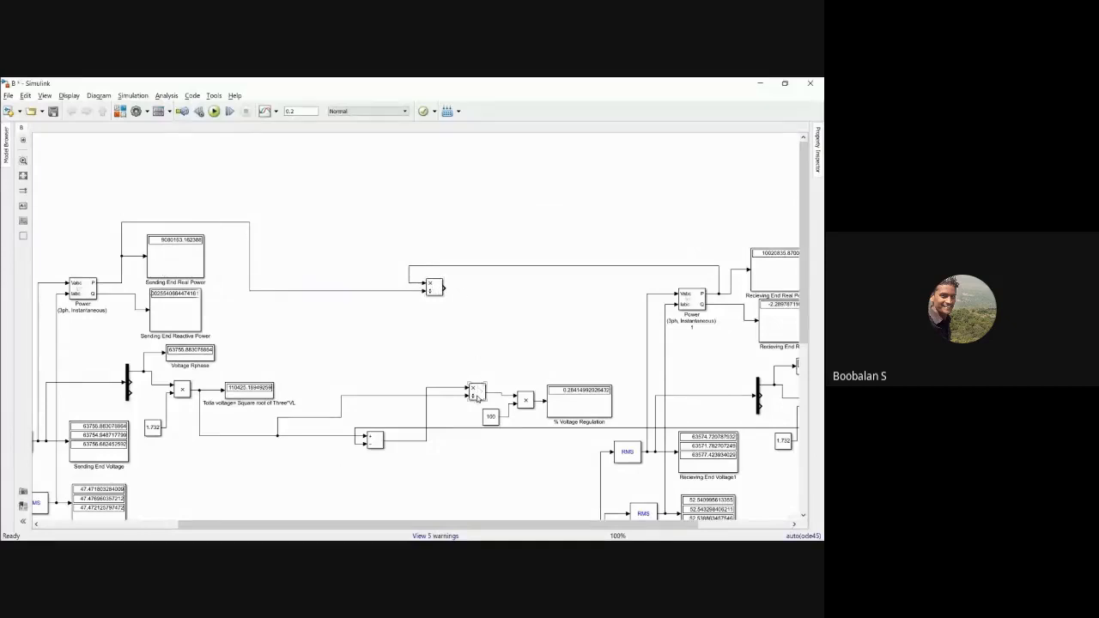
- Chain copies of the Product block, its 100 constant and the % Voltage Regulation display to the upper Divide block's output
left_click_drag(529, 406, 513, 296)
left_click(492, 418)
mouse_move(492, 419)
left_mouse_down()
mouse_move(486, 352)
mouse_move(504, 293)
mouse_move(503, 321)
mouse_move(474, 309)
left_mouse_up()
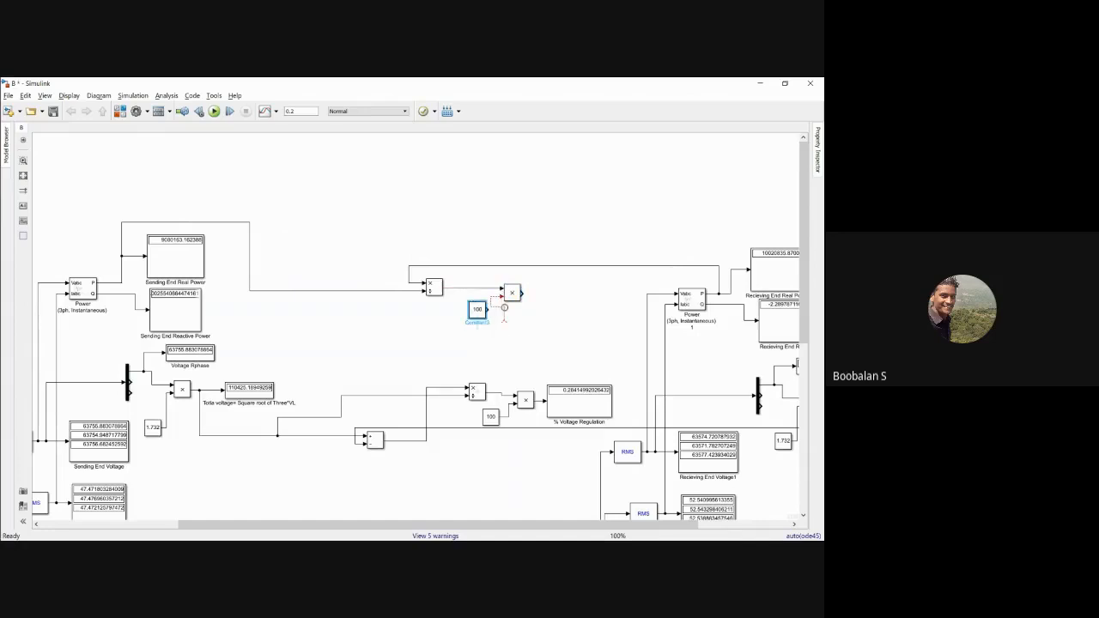
left_click(503, 312)
key("Delete")
left_click_drag(488, 310, 503, 298)
left_click_drag(569, 396, 562, 286)
- Rename the copied display "Line Efficiency" and run the simulation
left_click(575, 322)
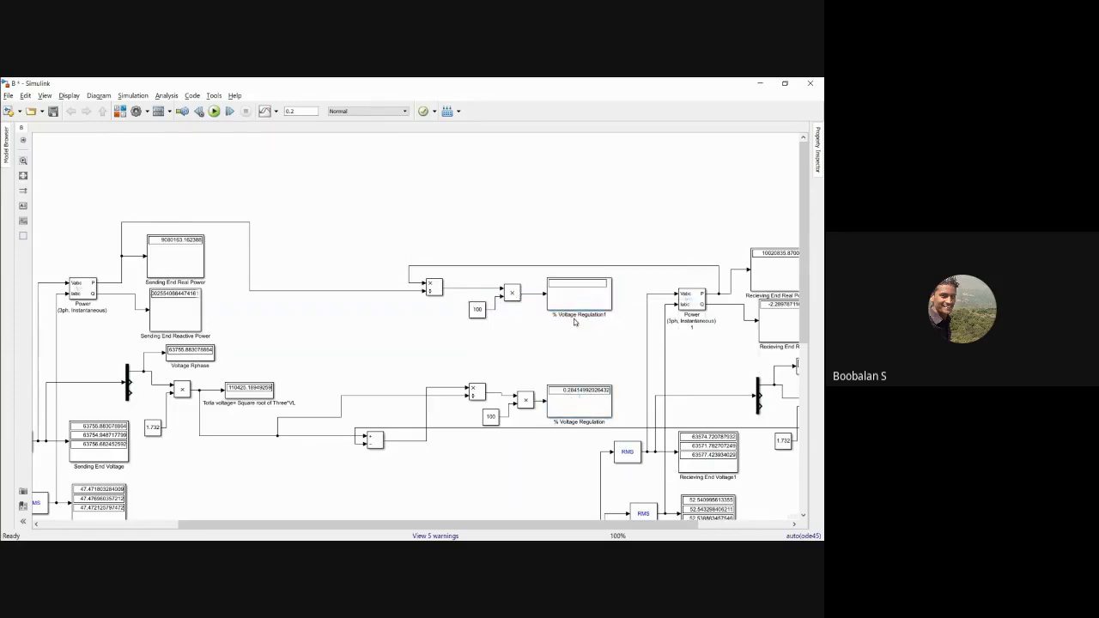
left_click(576, 322)
left_click(574, 317)
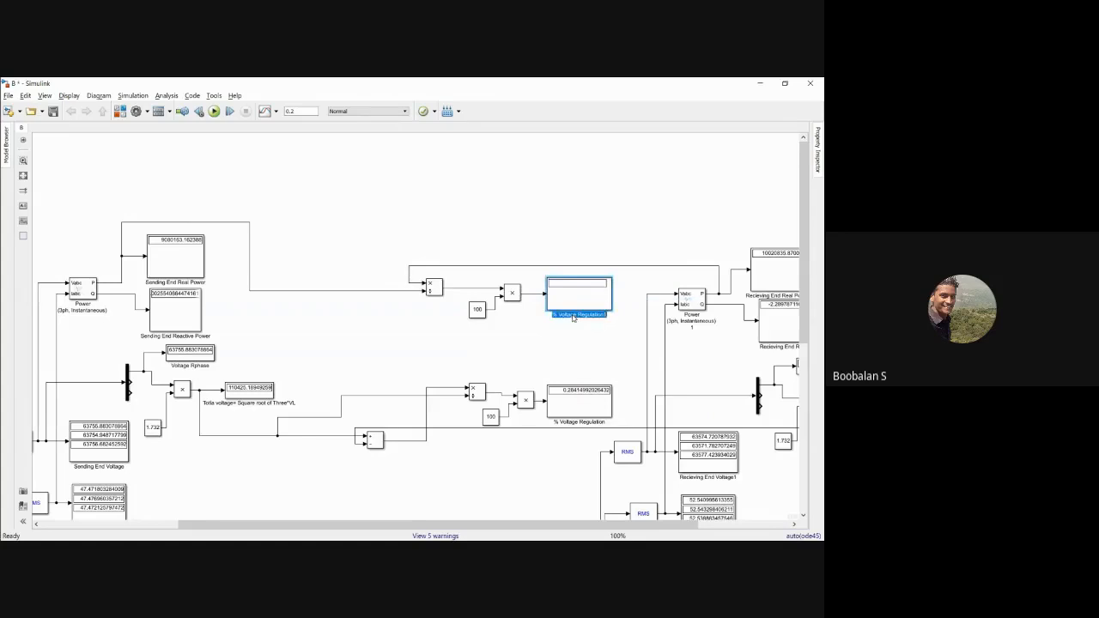
type("V")
type("ine Effici")
type("en")
type("cy")
left_click(517, 357)
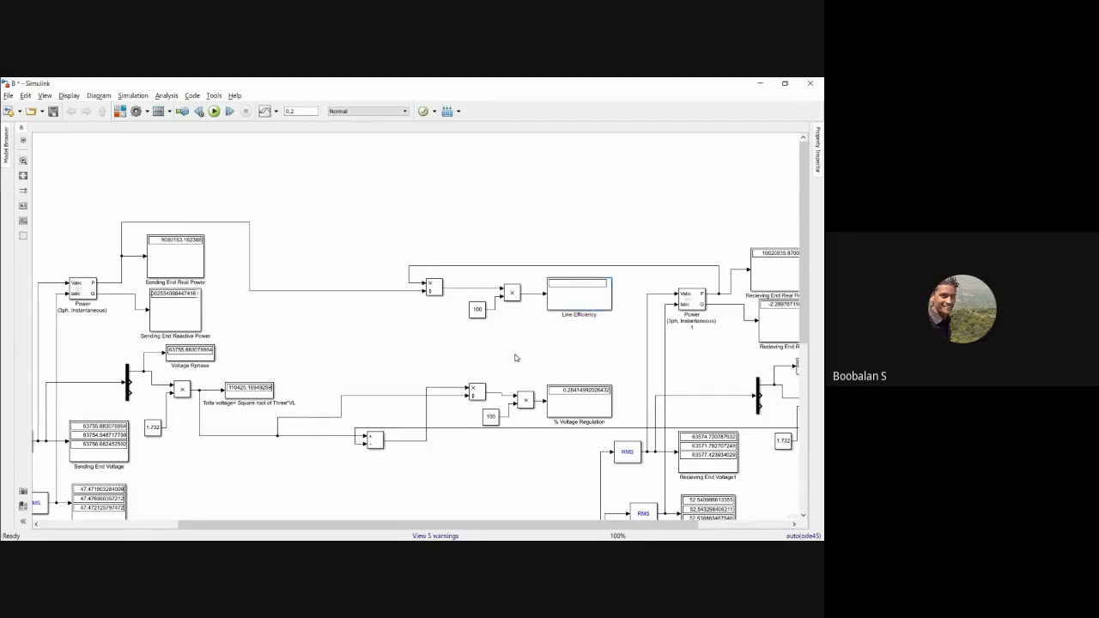
left_click(214, 113)
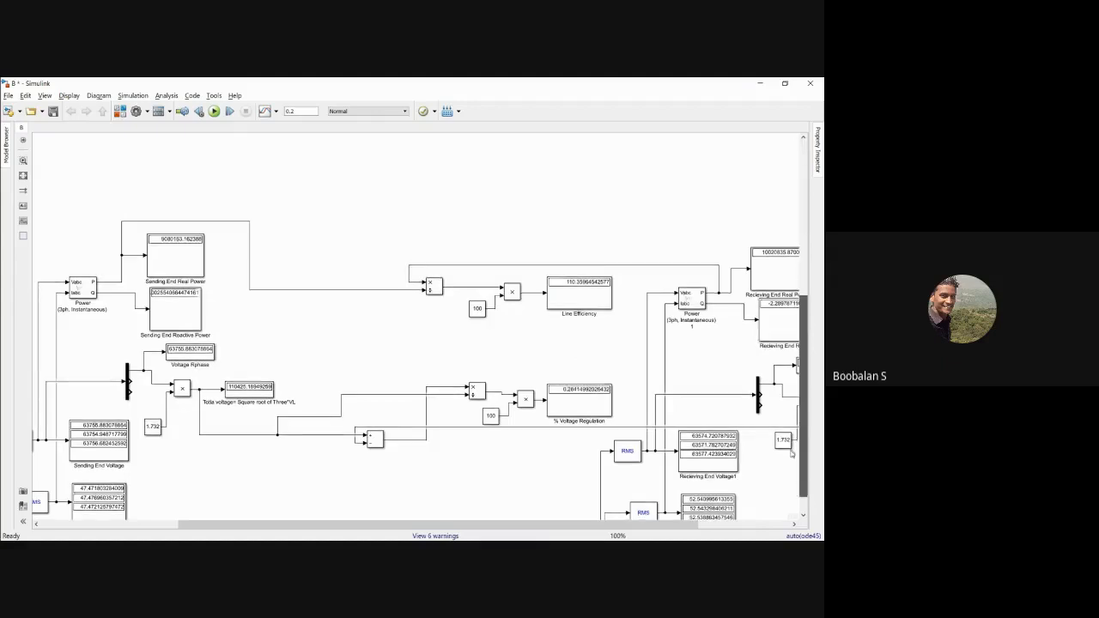
- Set the receiving end reactive power compensation block's inductive reactive power to 10e5 var and run the simulation
scroll(713, 293, "down", 10)
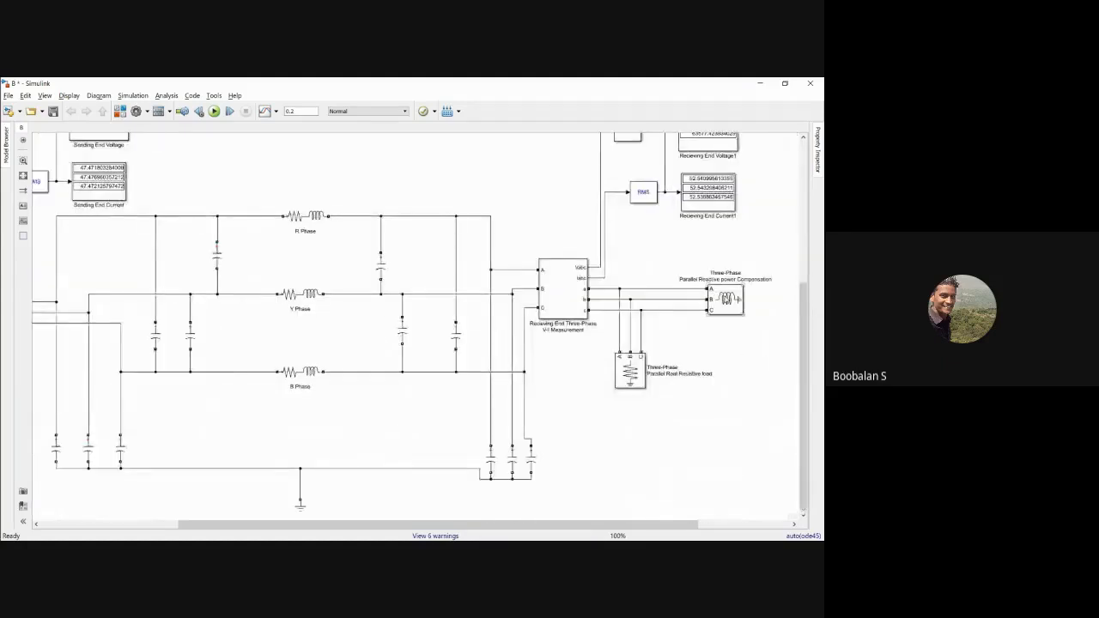
double_click(727, 300)
double_click(631, 325)
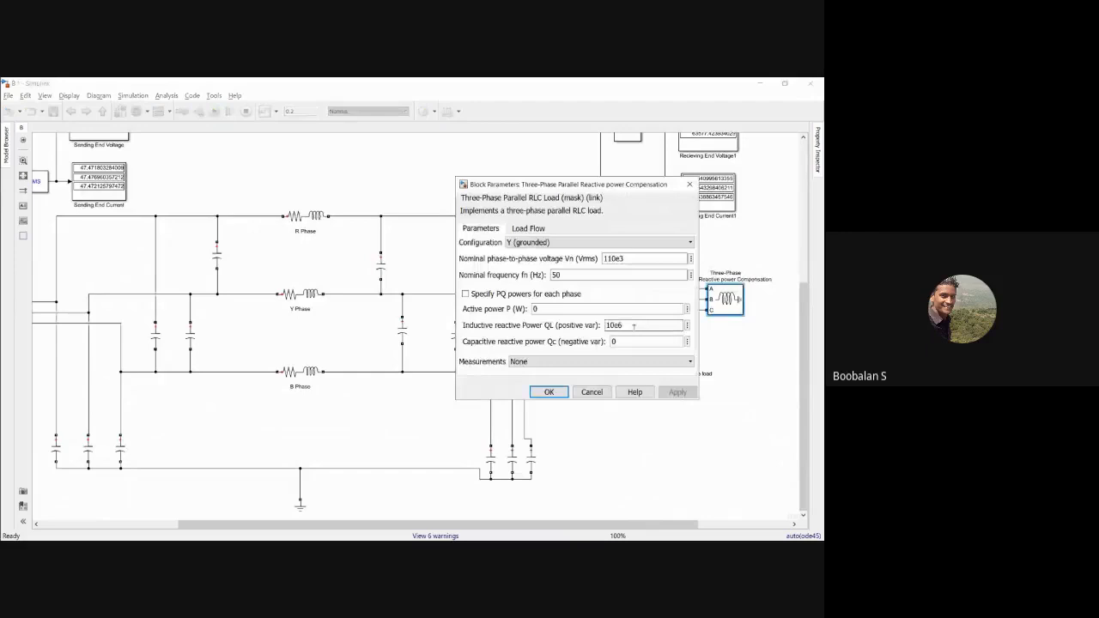
left_click(637, 328)
key("BackSpace")
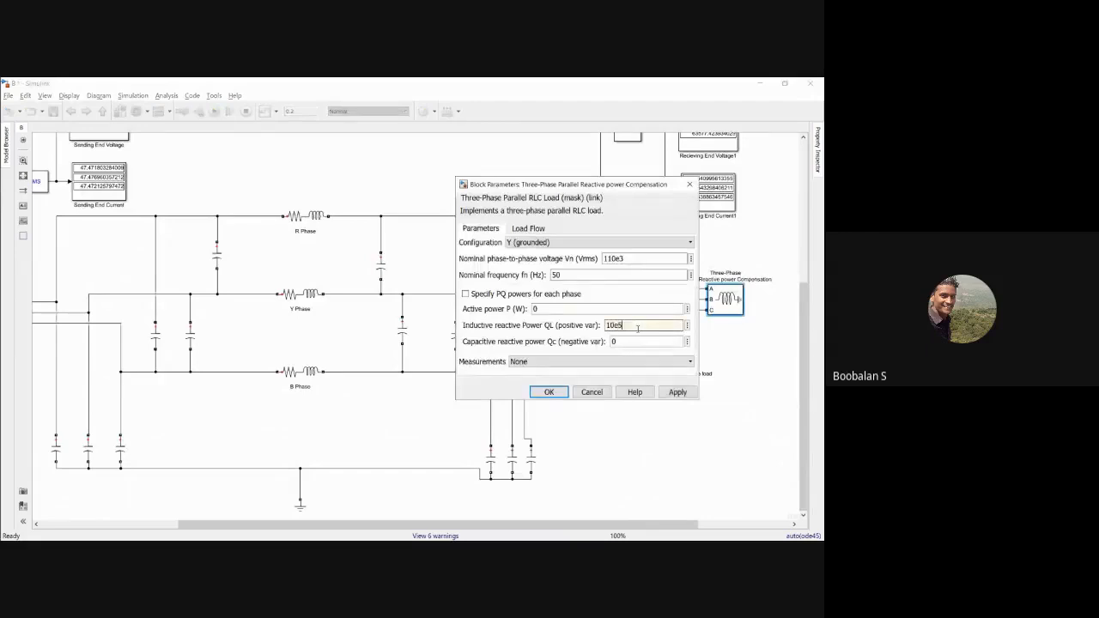
type("5")
left_click(677, 391)
left_click(551, 392)
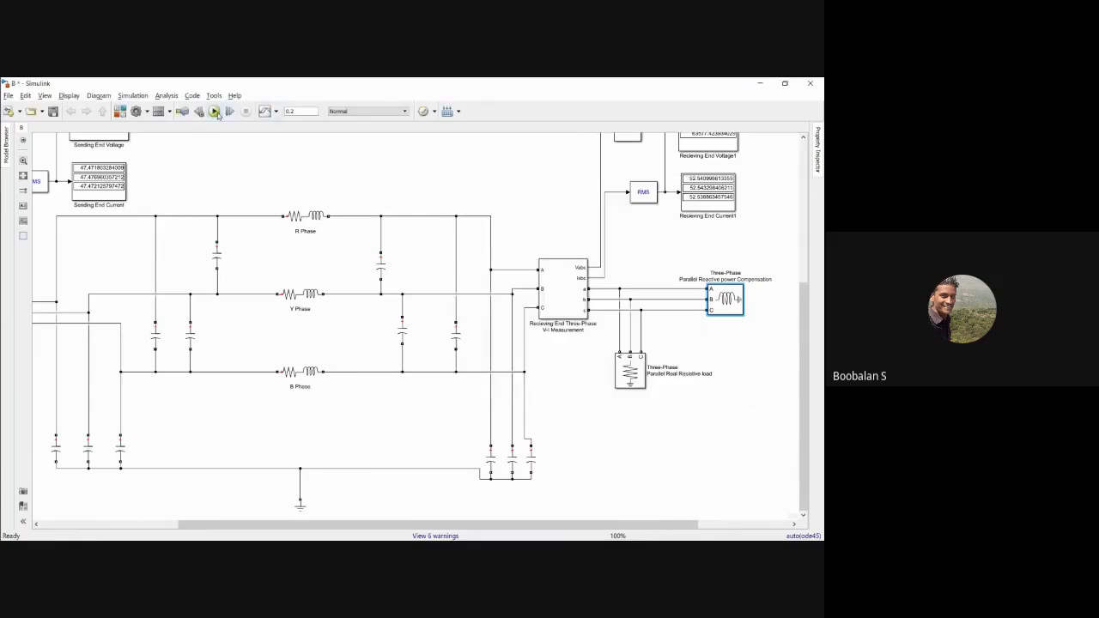
left_click(214, 111)
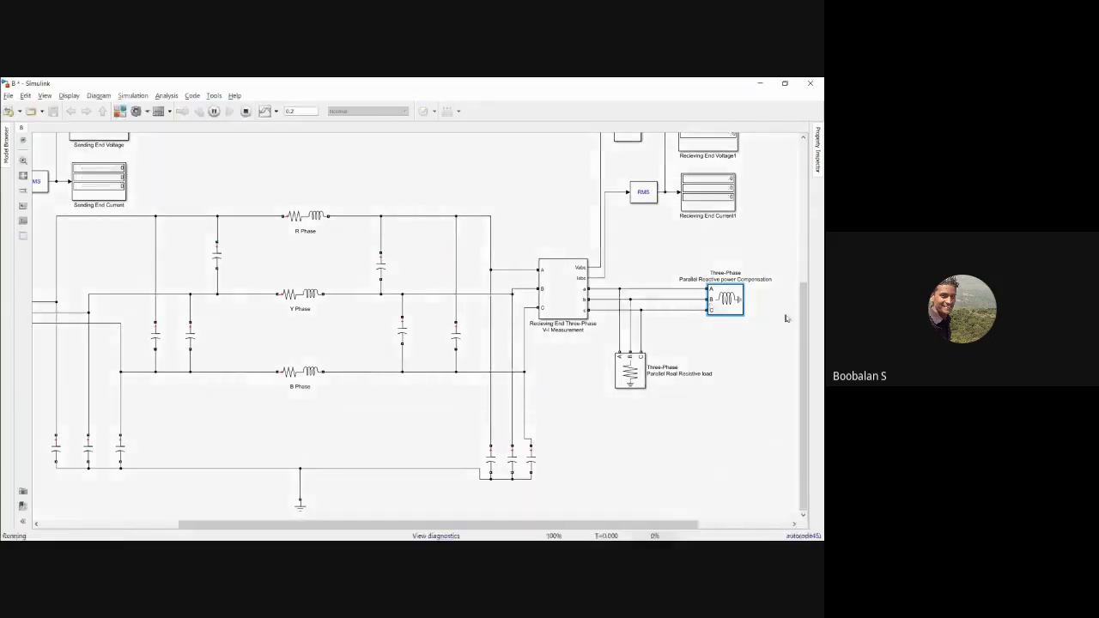
left_click_drag(809, 183, 818, 338)
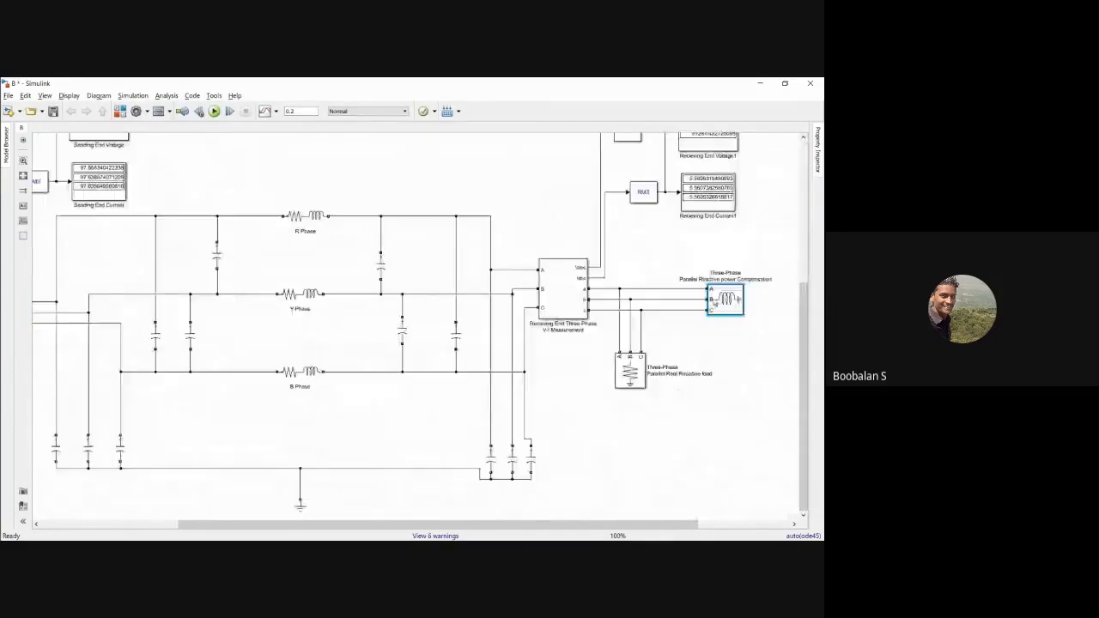
- Set the compensation block's inductive reactive power to 10e7 var, run the simulation and check the Line Efficiency and % Voltage Regulation displays
double_click(729, 299)
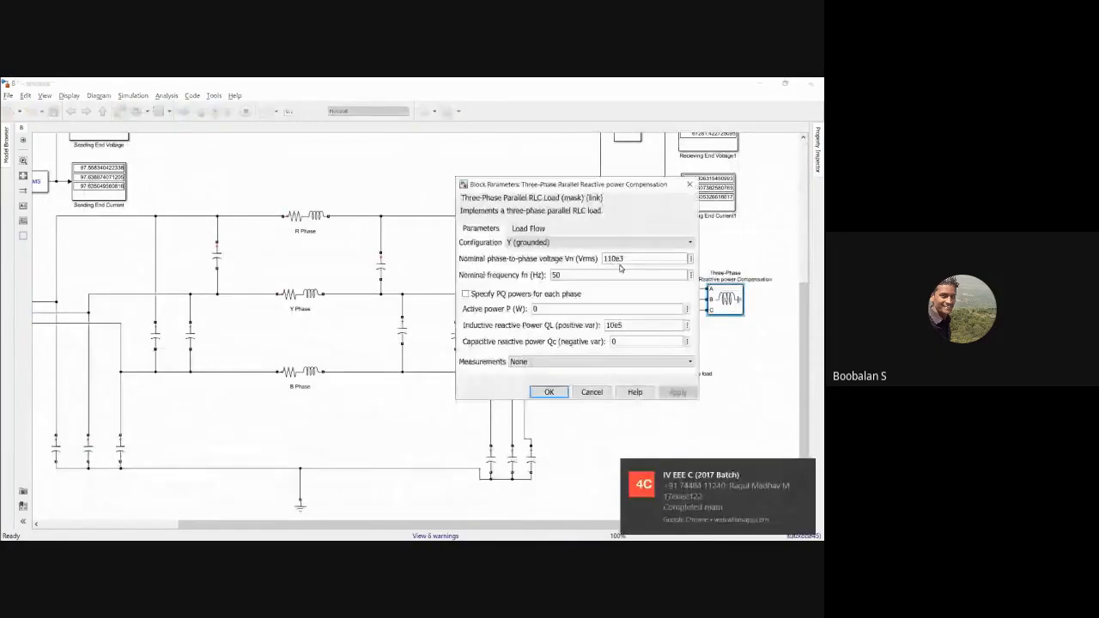
left_click(622, 325)
key("BackSpace")
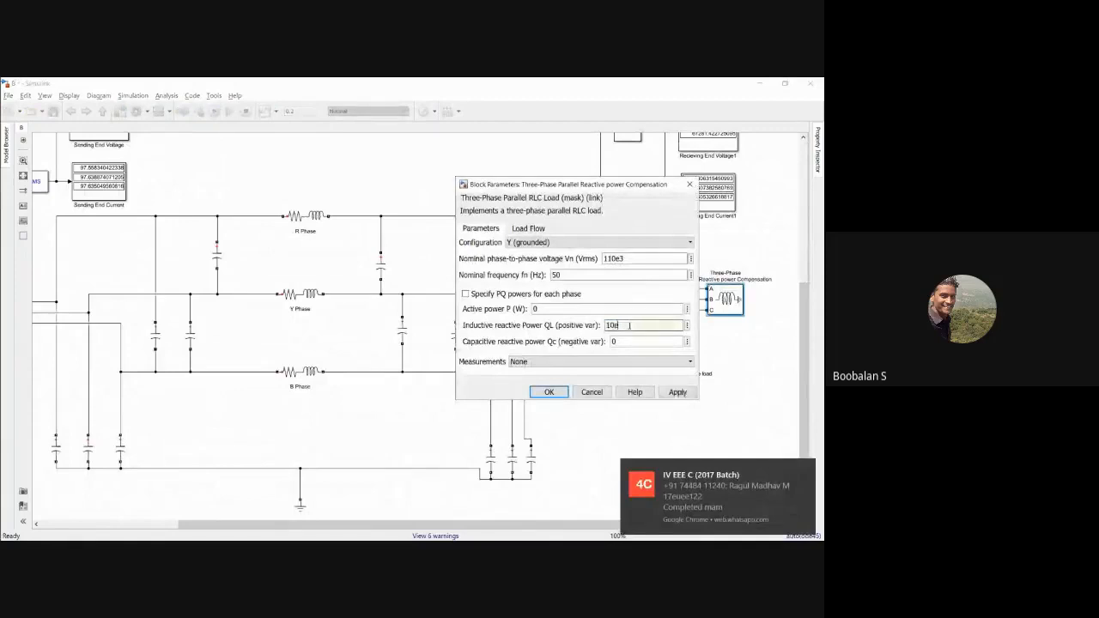
type("7")
left_click(548, 391)
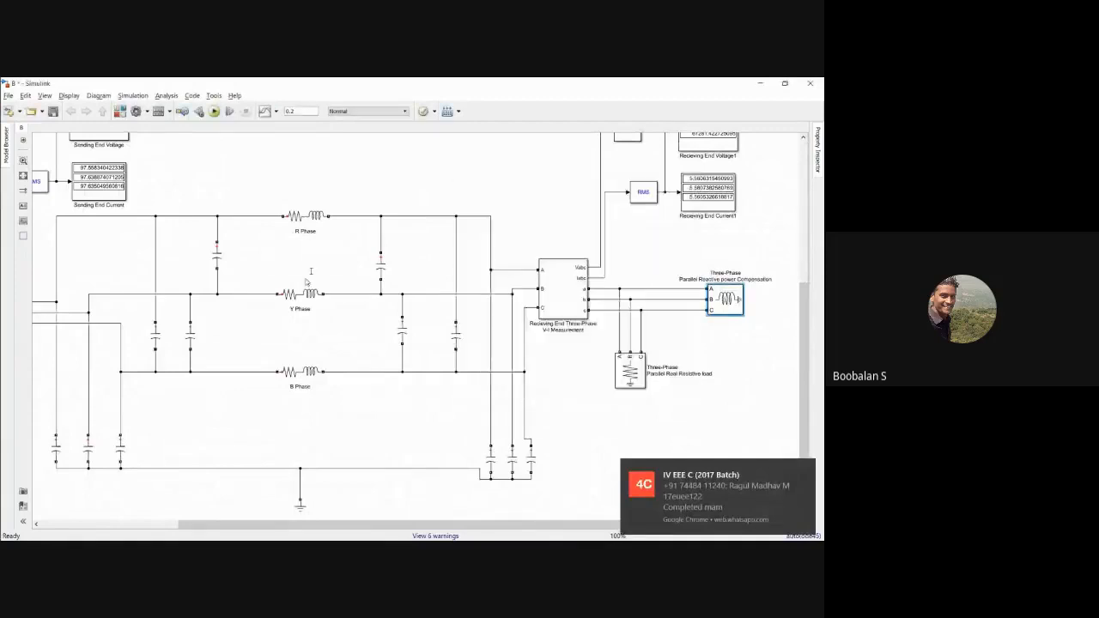
left_click(214, 111)
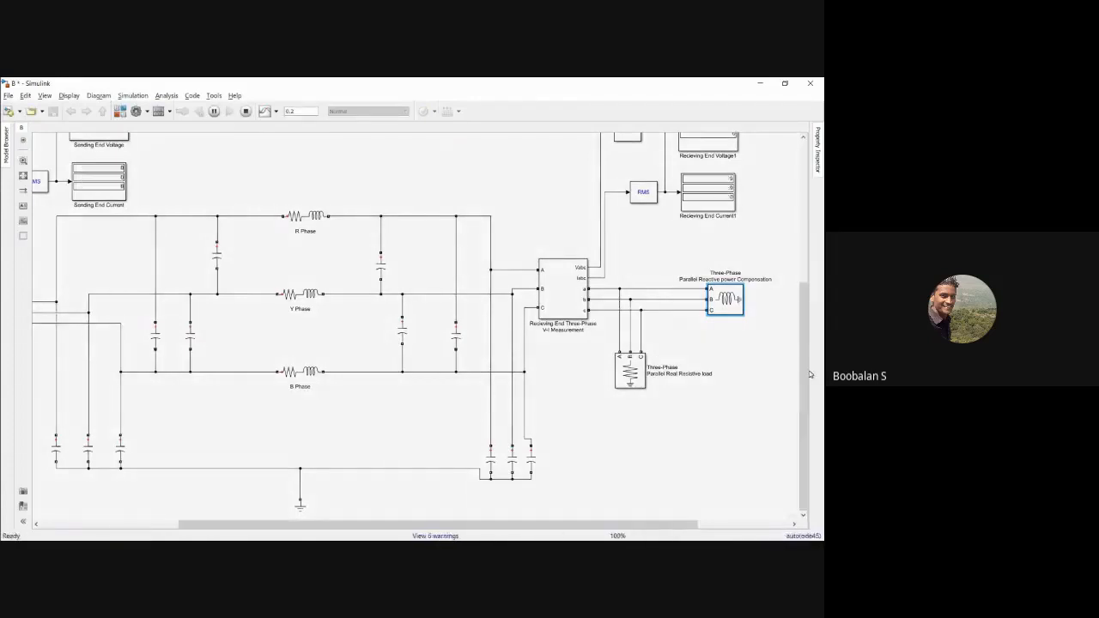
left_click_drag(805, 299, 810, 176)
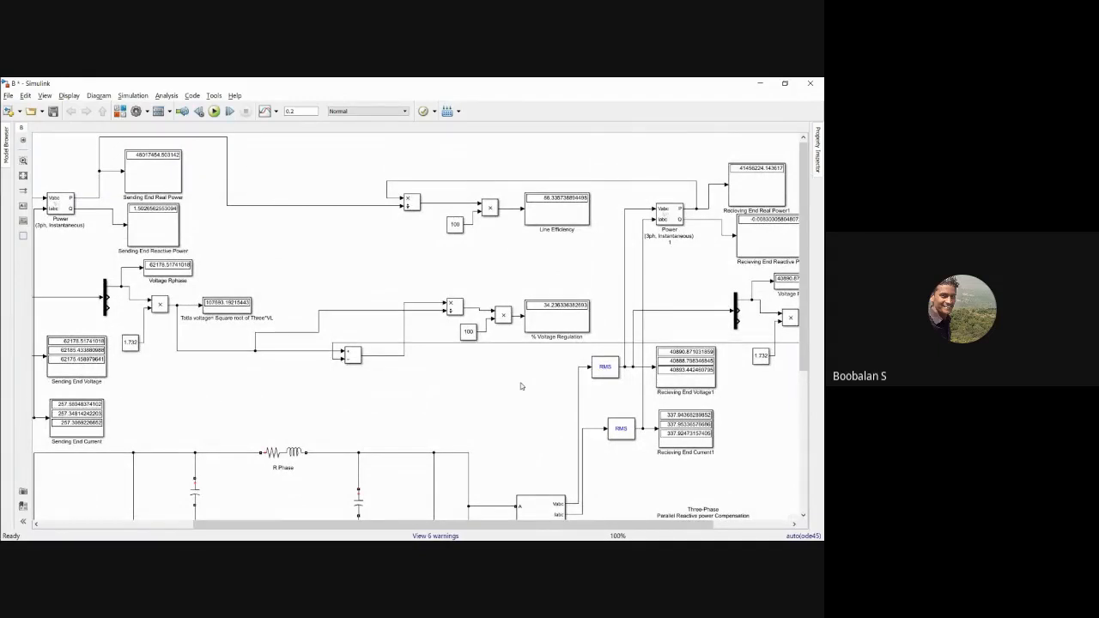
- Review the compensation block's inductive reactive power setting against the Line Efficiency and % Voltage Regulation displays
left_click_drag(807, 357, 807, 485)
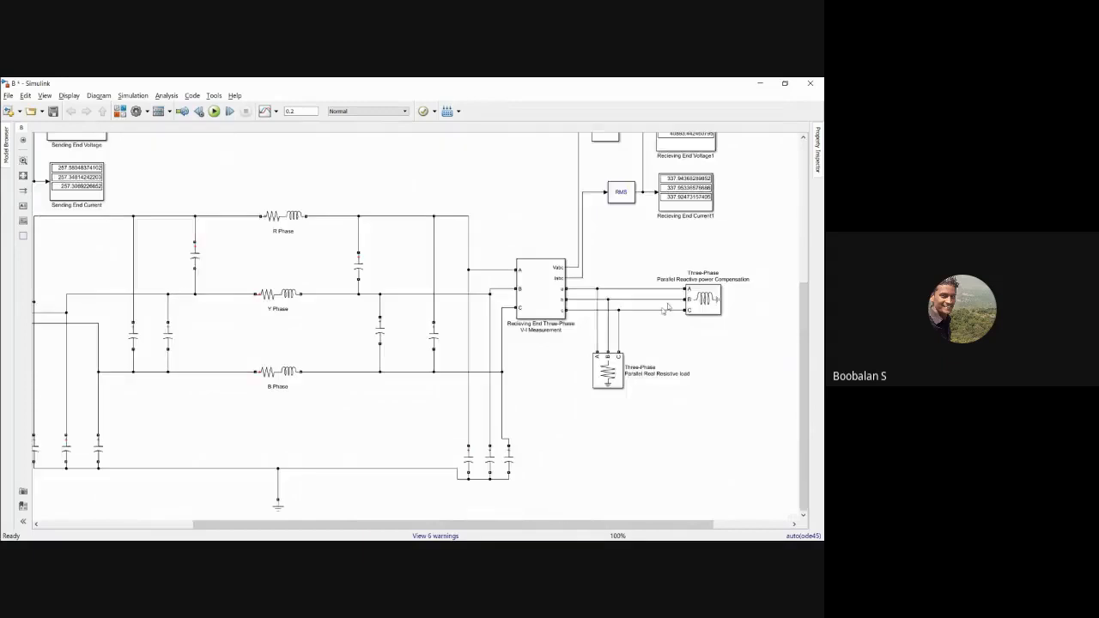
left_click(717, 299)
double_click(716, 299)
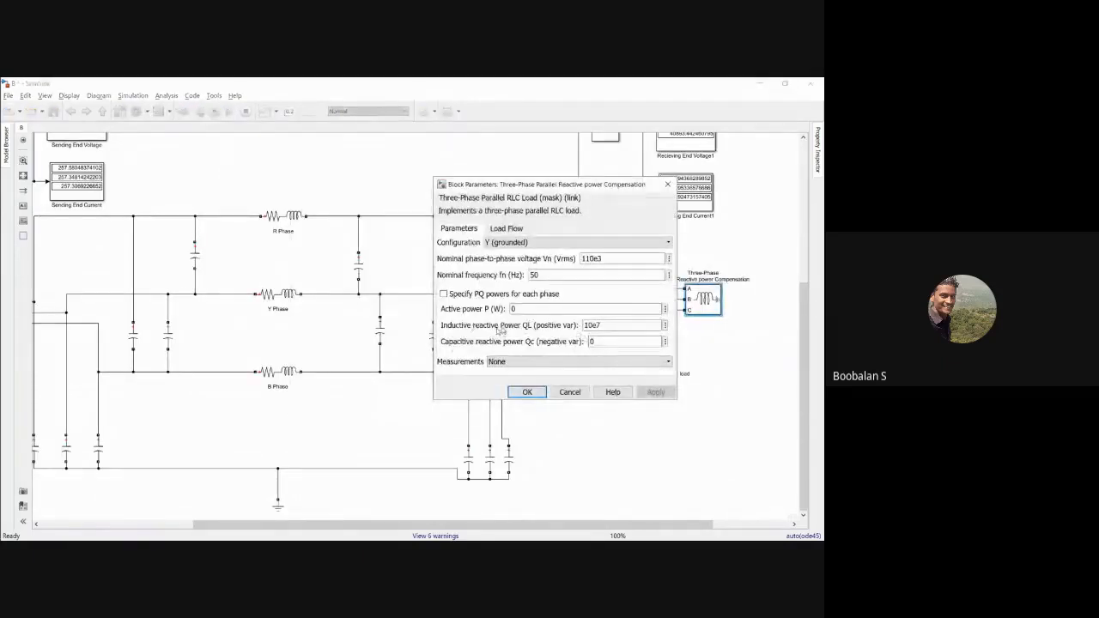
left_click(528, 393)
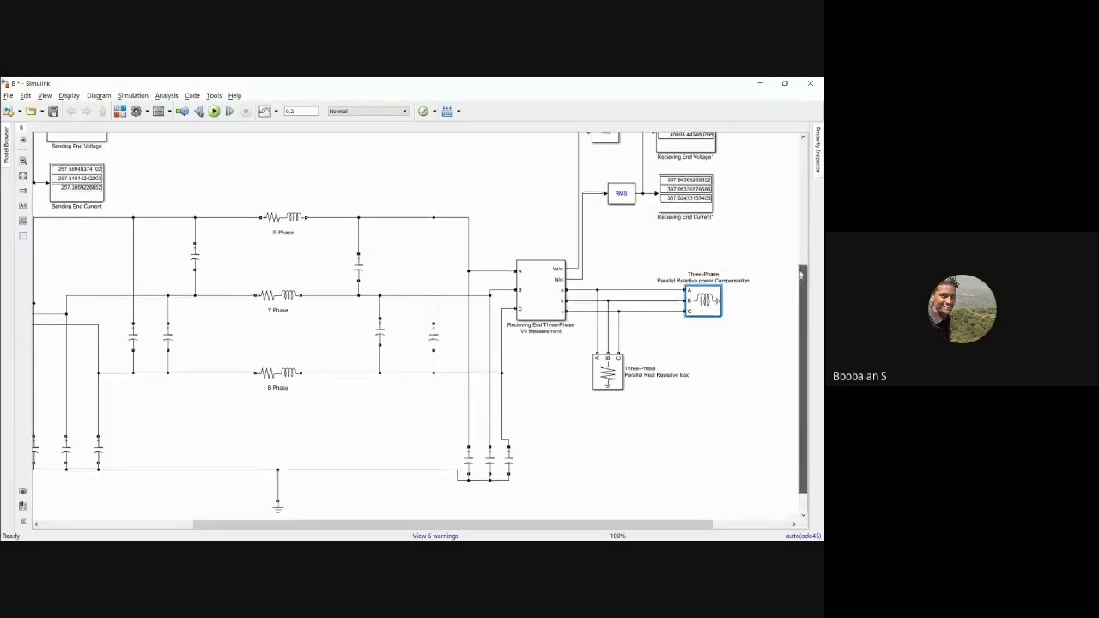
left_click_drag(803, 286, 801, 156)
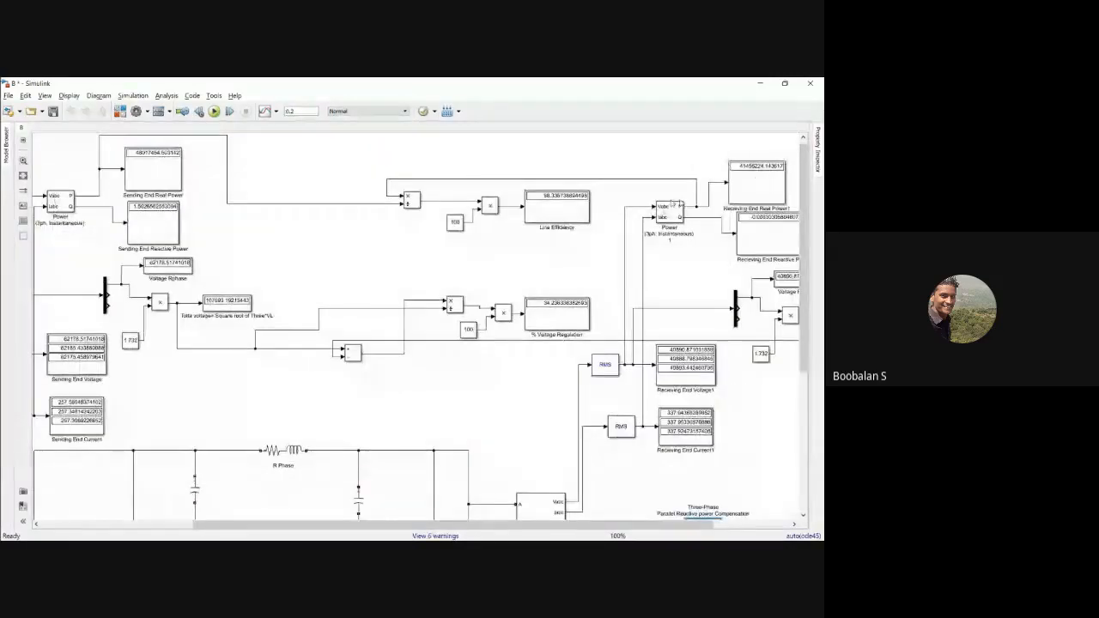
left_click_drag(802, 298, 797, 438)
double_click(703, 299)
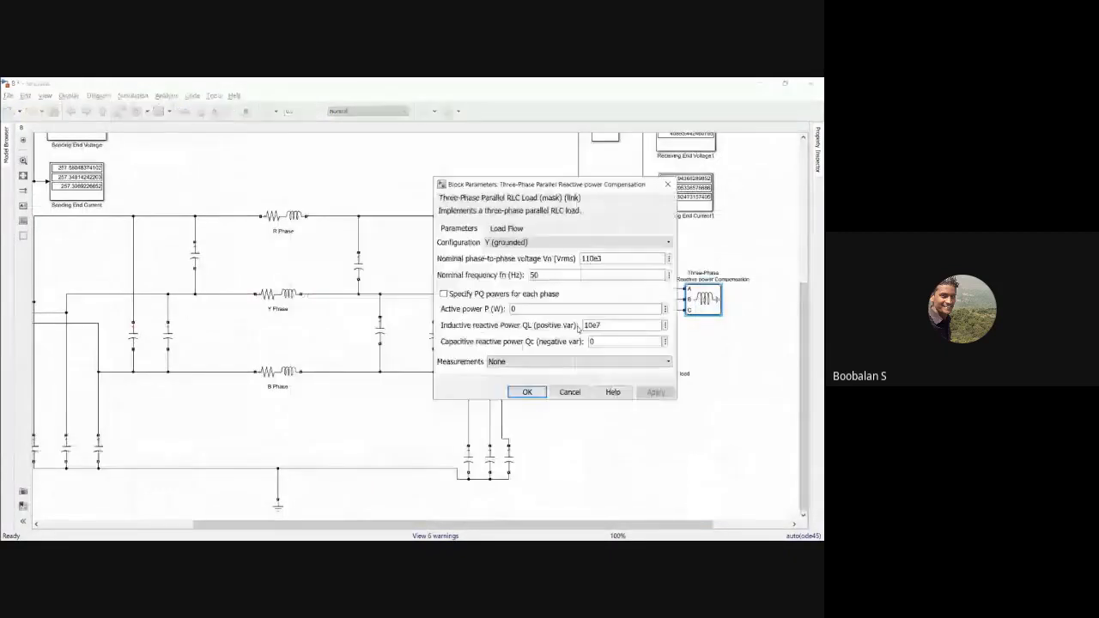
left_click(527, 392)
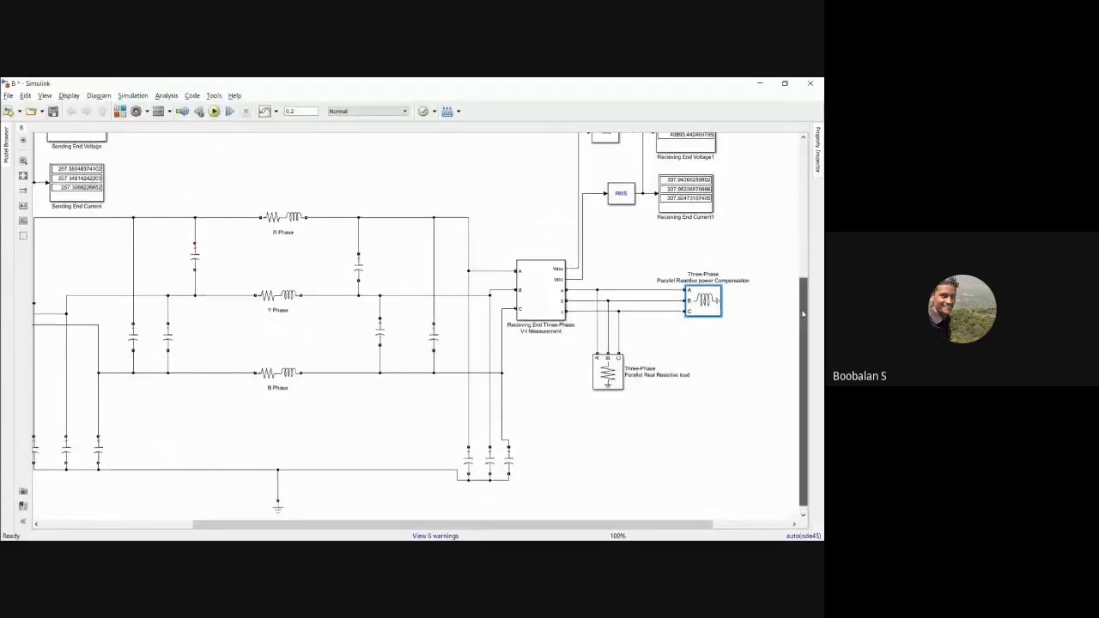
- Examine the sending and receiving end power, voltage and current displays together with the line and load, ending on the whole model
scroll(676, 183, "up", 6)
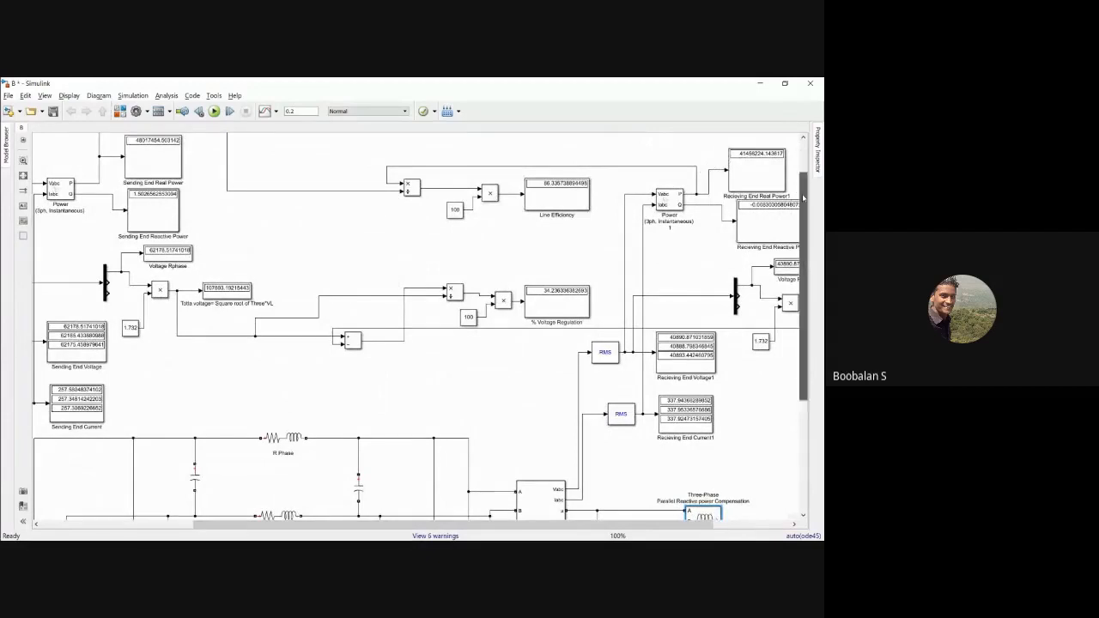
left_click_drag(803, 198, 804, 300)
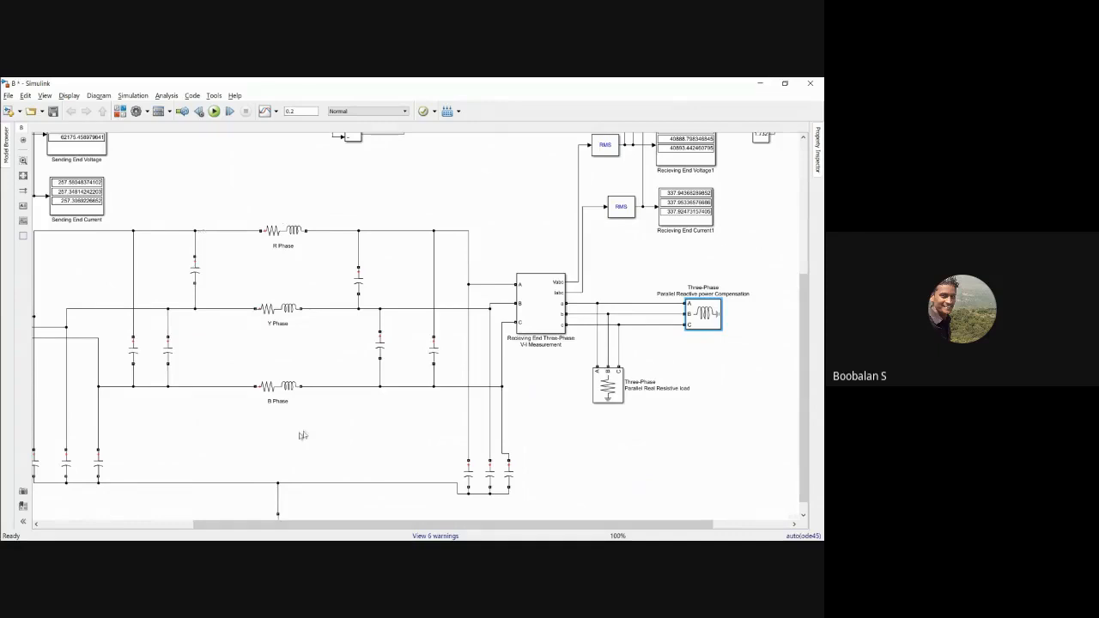
scroll(804, 325, "up", 5)
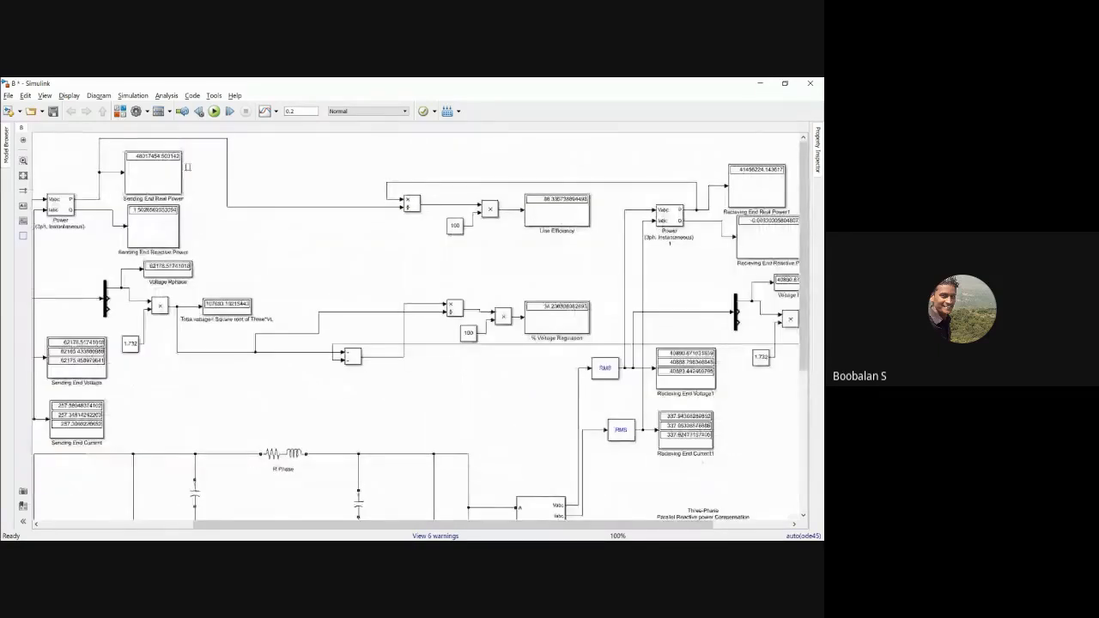
scroll(805, 318, "down", 5)
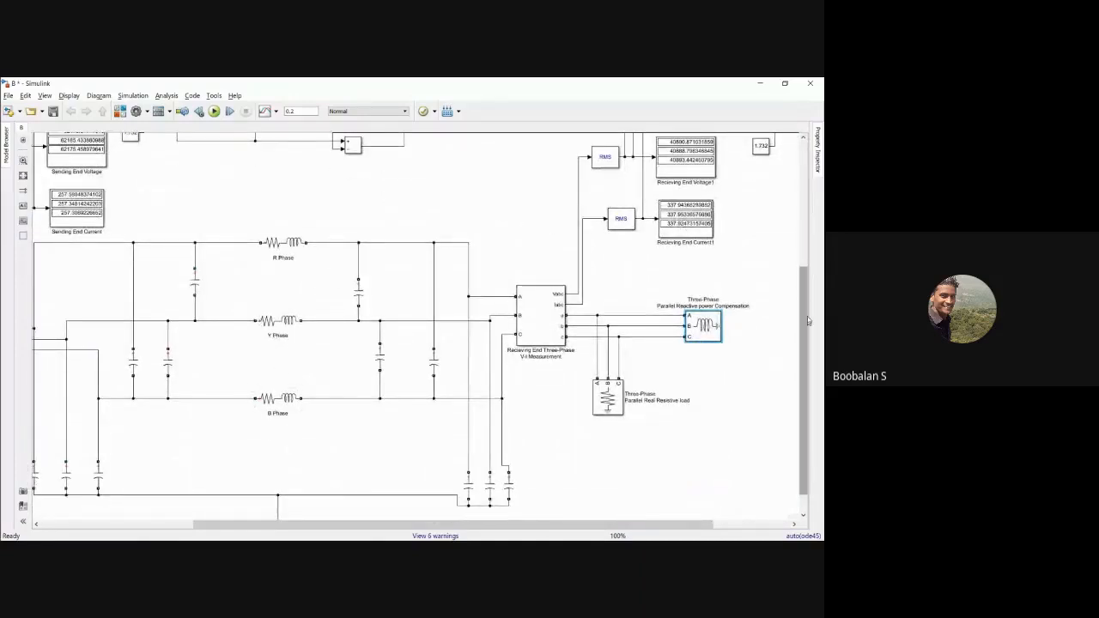
scroll(728, 191, "up", 3)
scroll(728, 191, "up", 2)
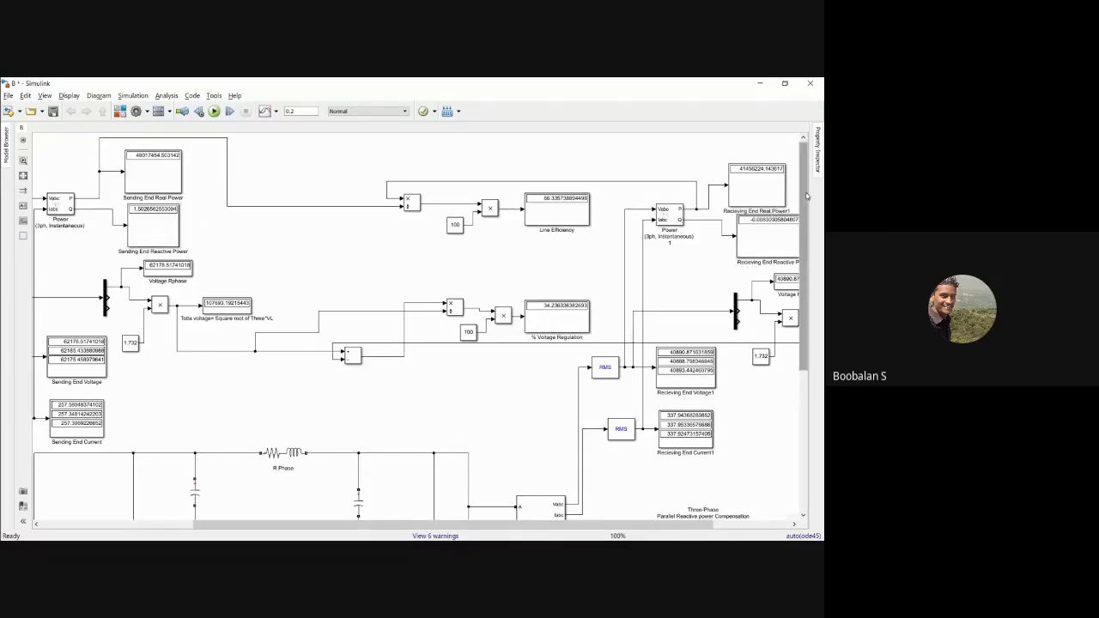
left_click_drag(805, 196, 815, 338)
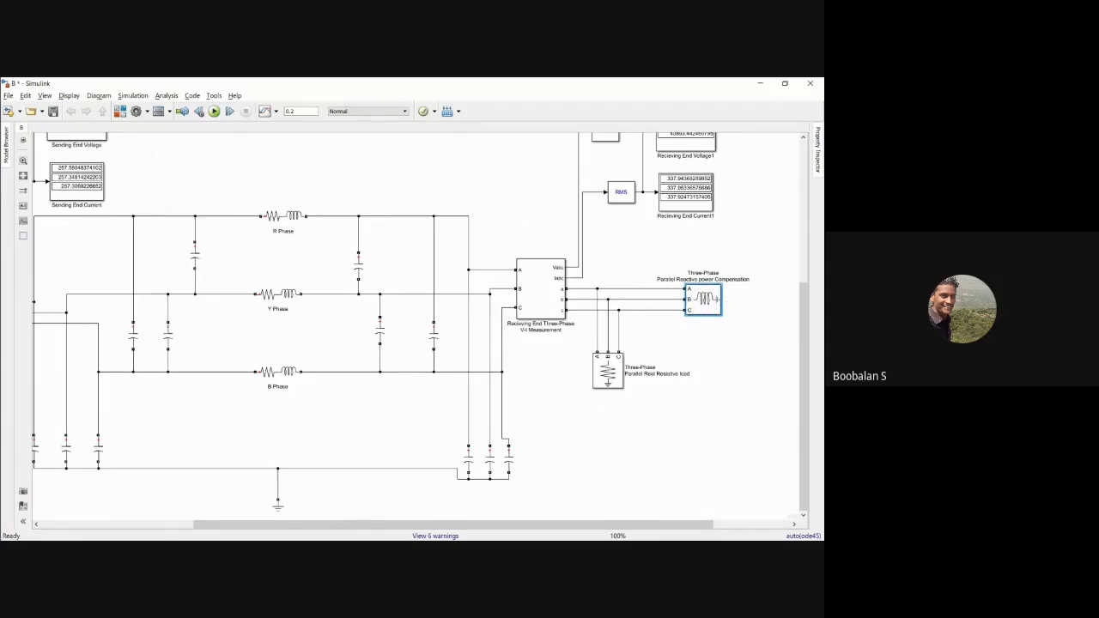
mouse_move(387, 526)
left_mouse_down()
mouse_move(183, 524)
mouse_move(399, 537)
left_mouse_up()
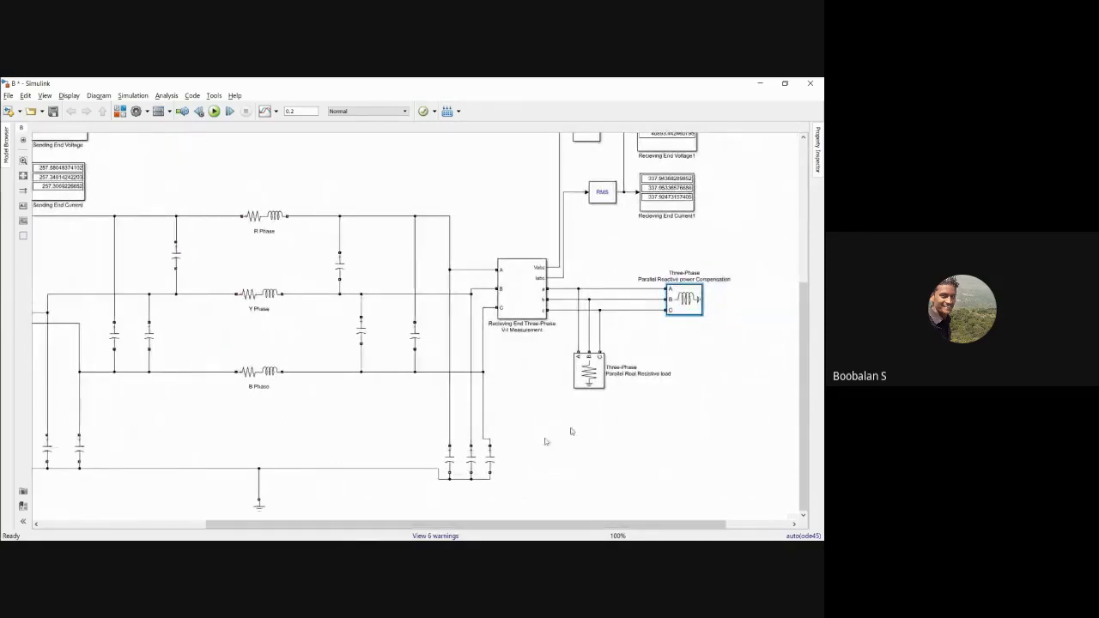
left_click_drag(805, 314, 812, 181)
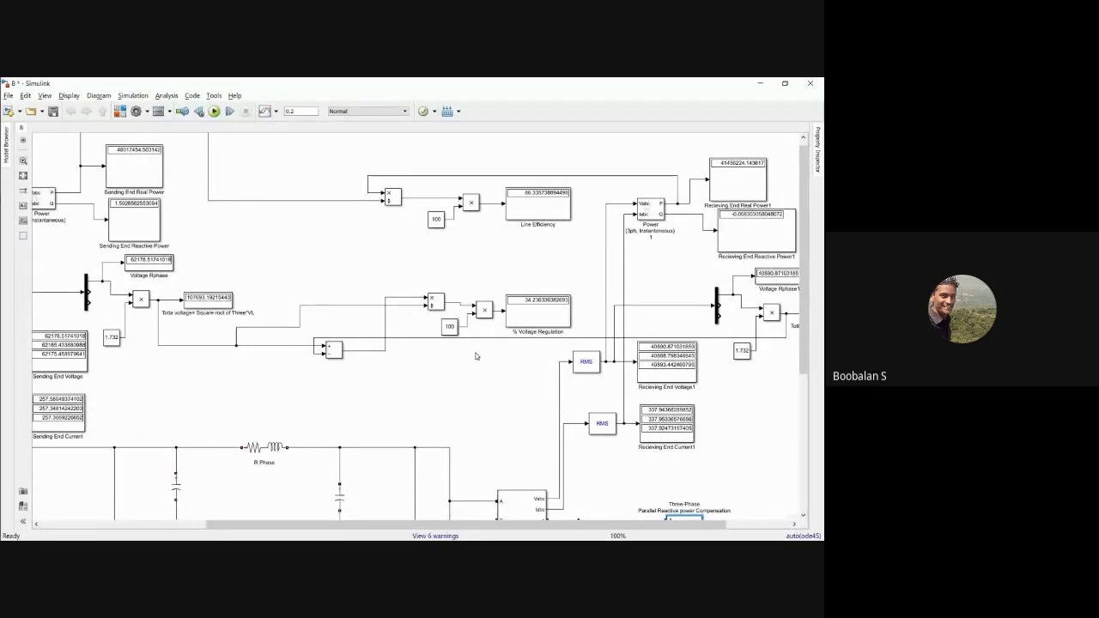
left_click_drag(508, 523, 343, 523)
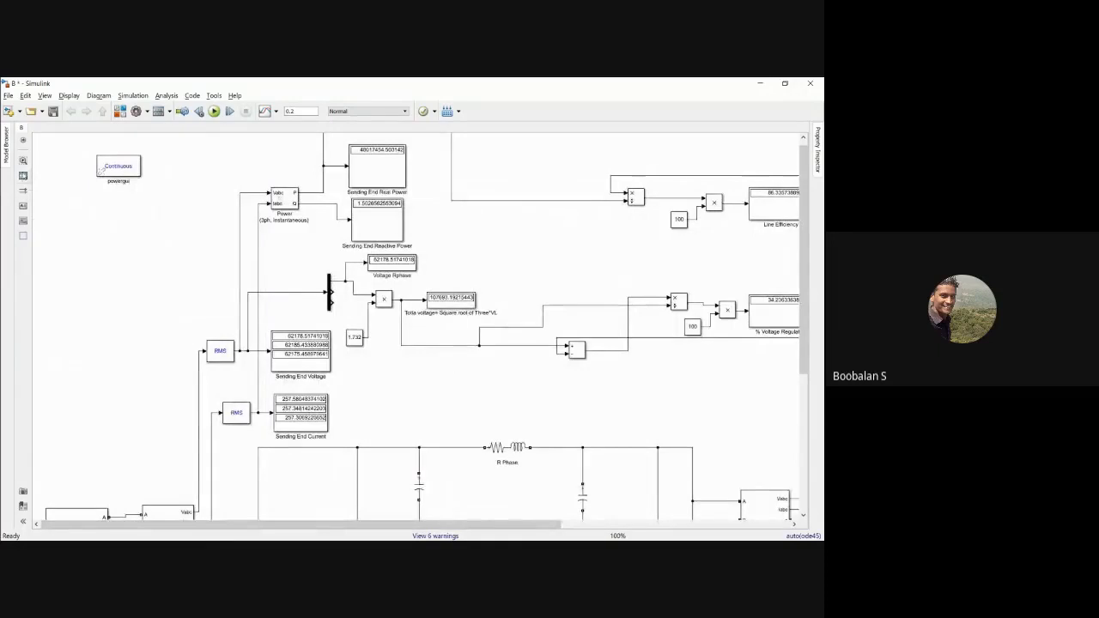
key("space")
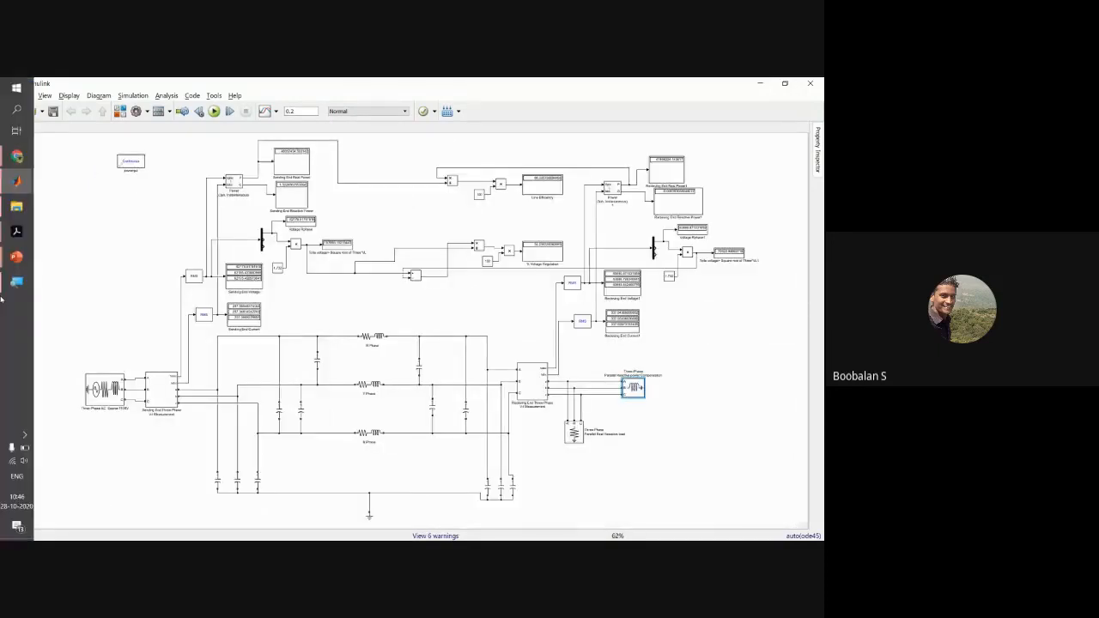
- Look up the load flow by Gauss-Seidel method topic in Simulation lab II Syllabus.pdf in Acrobat, and return to the Simulink model
left_click(24, 237)
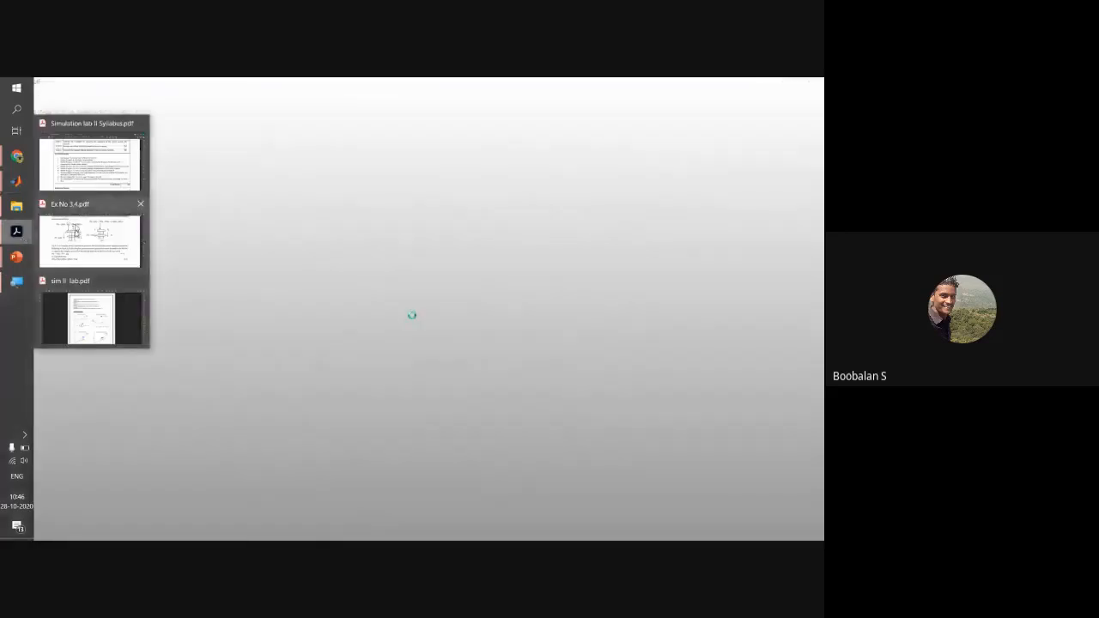
mouse_move(538, 323)
left_mouse_down()
mouse_move(619, 326)
mouse_move(381, 355)
mouse_move(381, 339)
left_mouse_up()
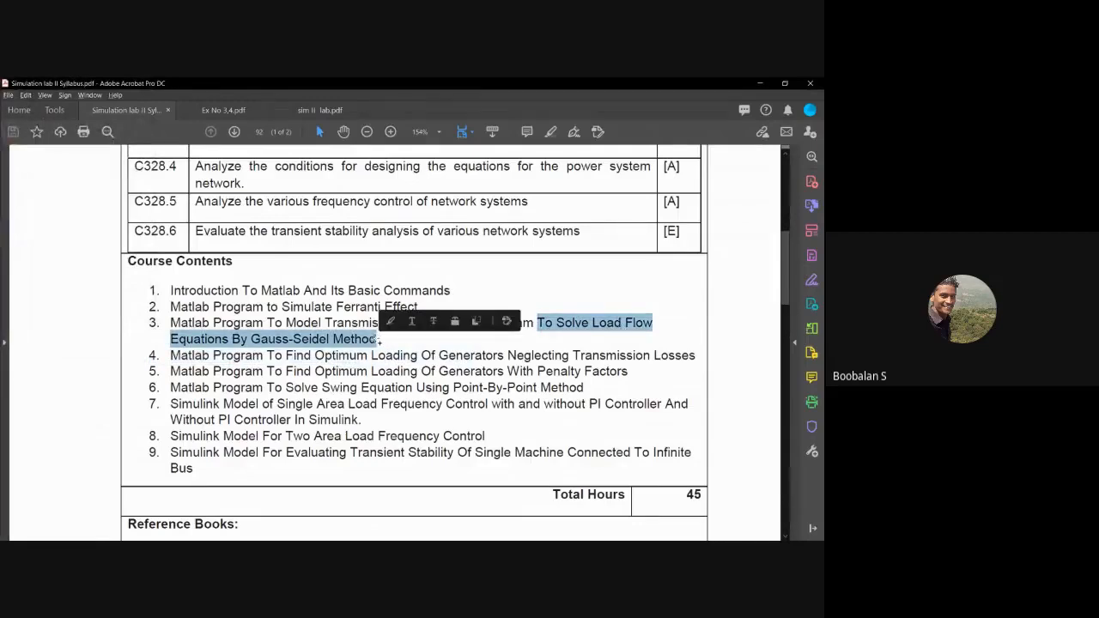
left_click(234, 319)
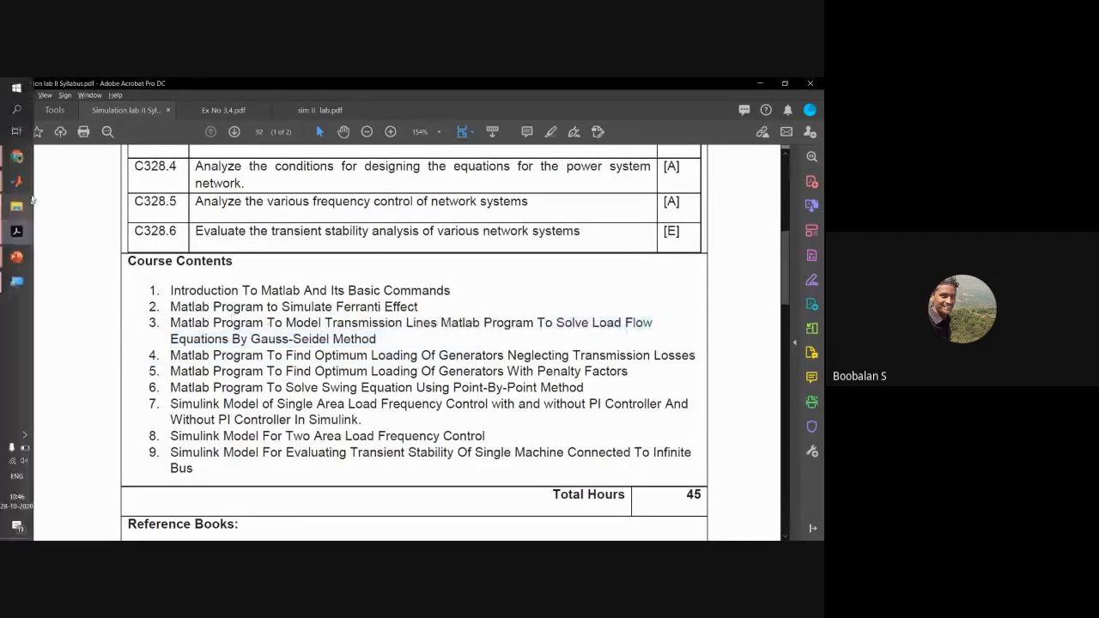
mouse_move(21, 185)
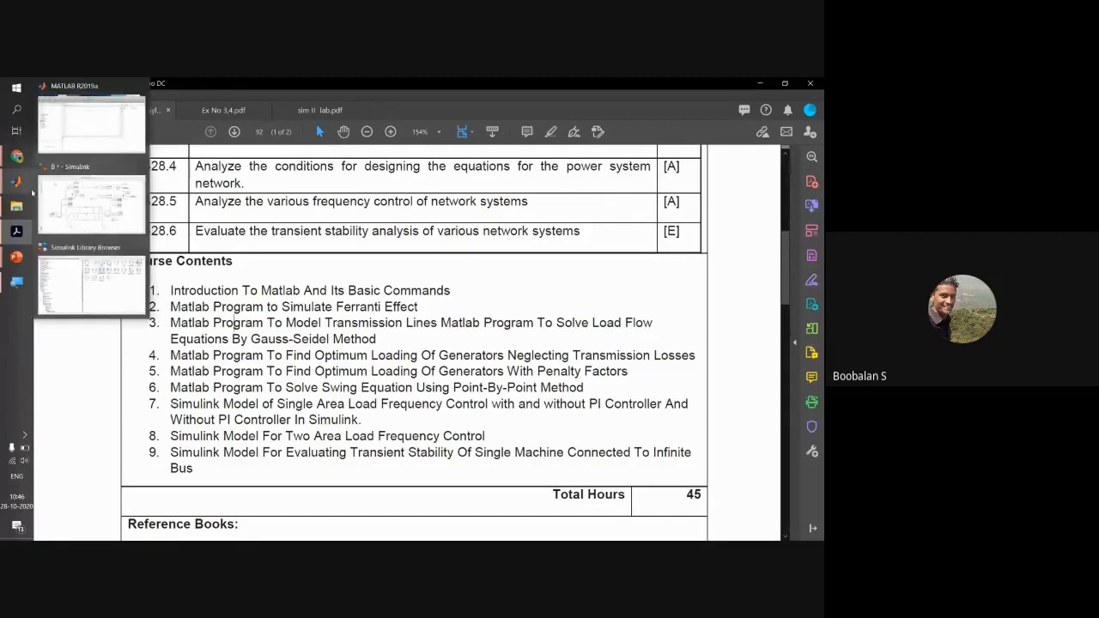
left_click(64, 197)
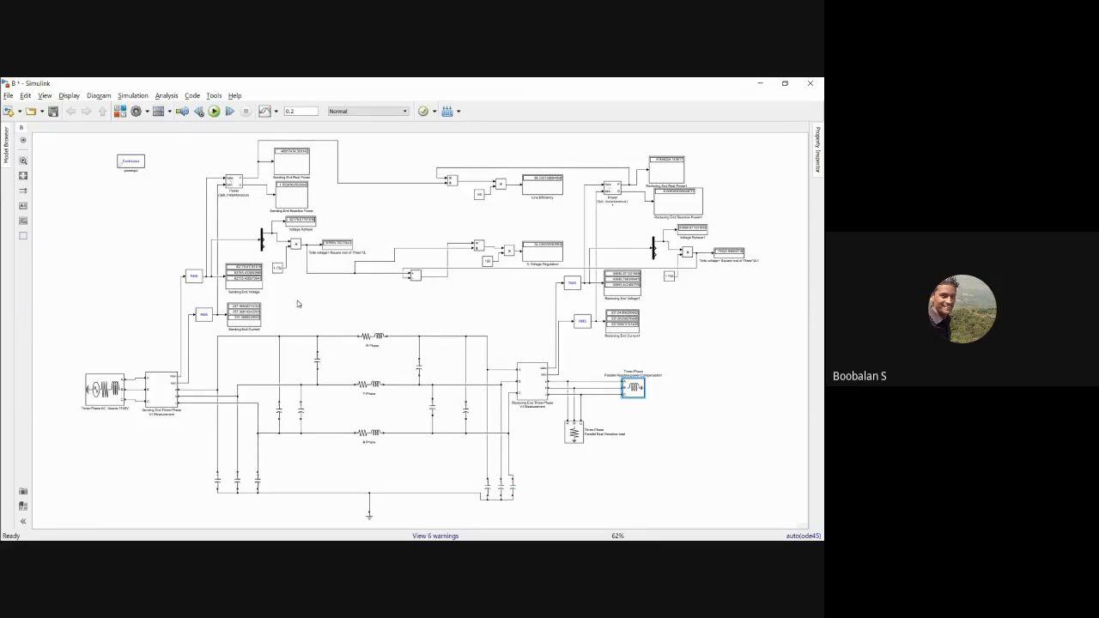
- Copy the sending end product block into the space beside the sending end displays and feed it with the RMS voltage and RMS current signals
left_click(24, 162)
left_click(242, 305)
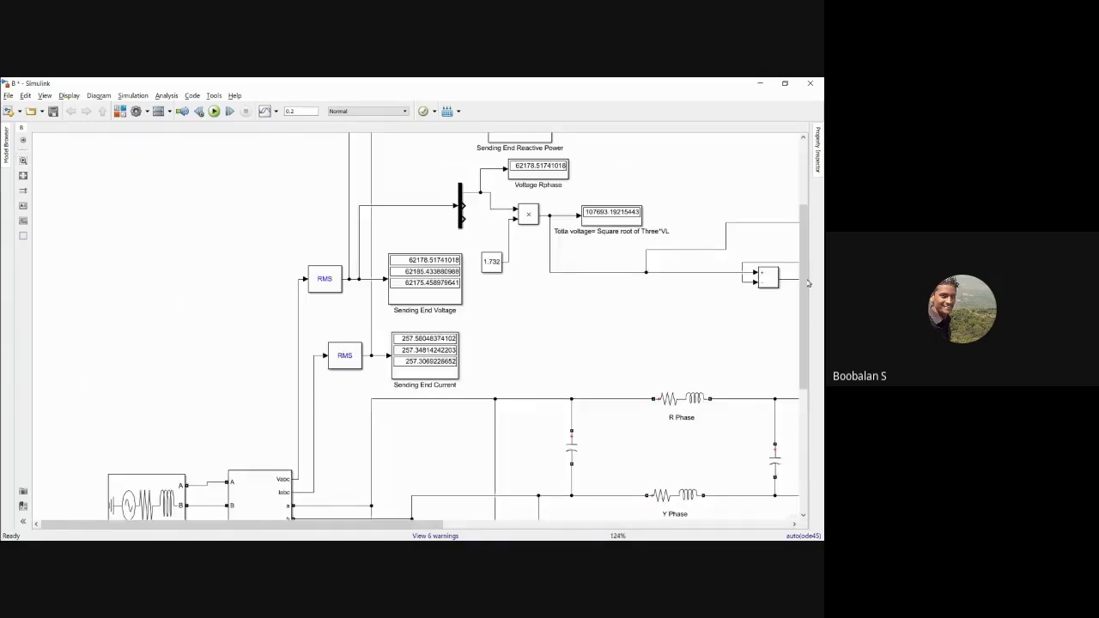
mouse_move(808, 284)
left_mouse_down()
mouse_move(806, 320)
mouse_move(806, 303)
left_mouse_up()
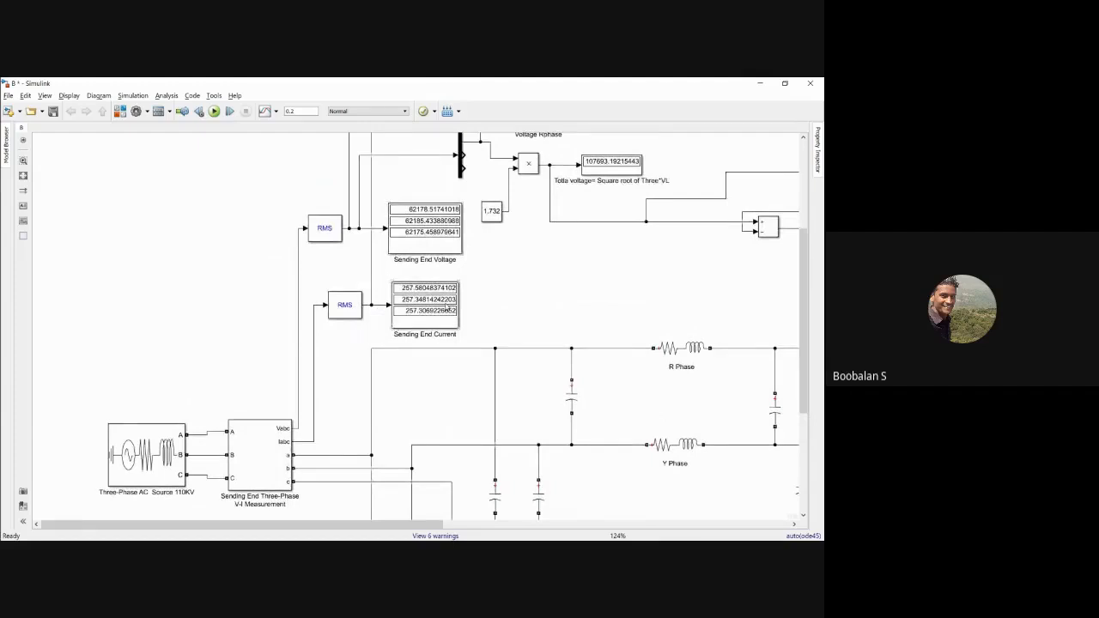
double_click(529, 266)
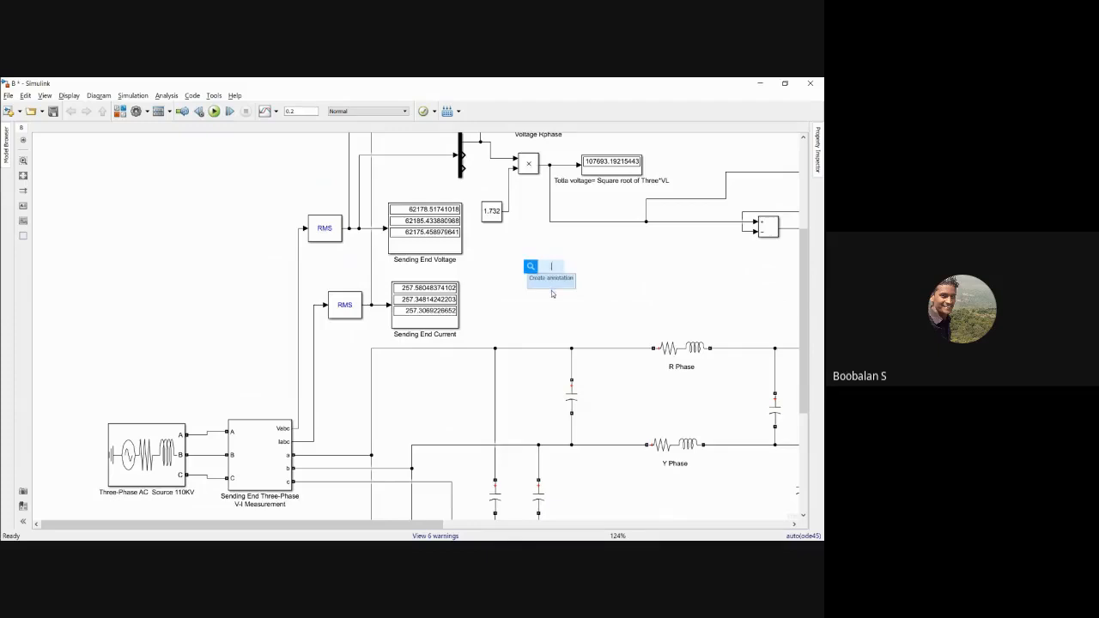
left_click_drag(530, 169, 379, 229)
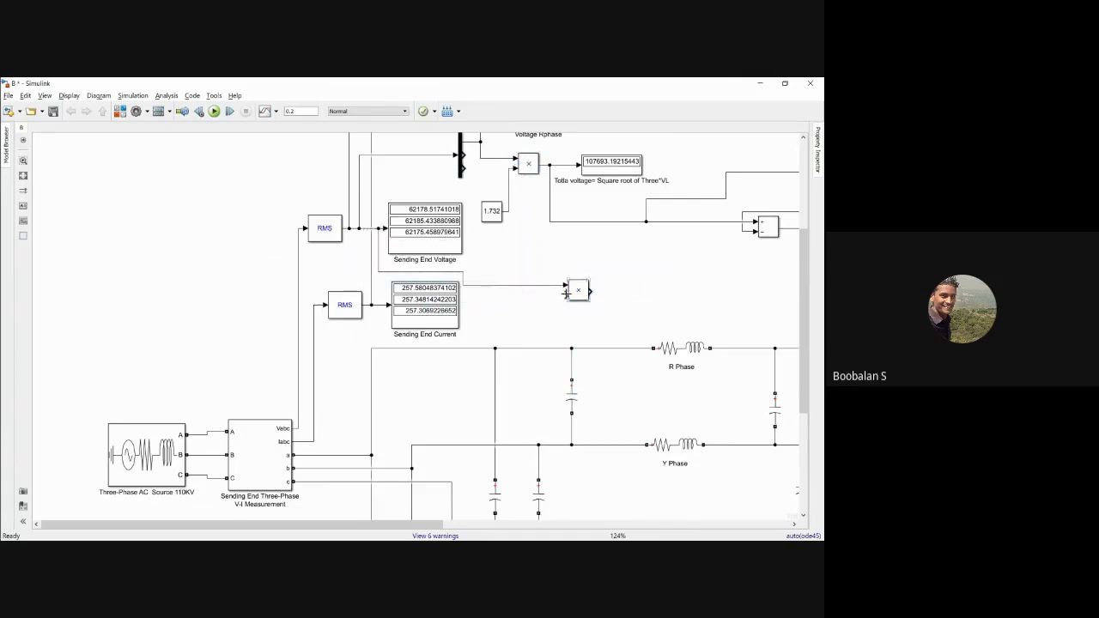
left_click_drag(567, 294, 383, 304)
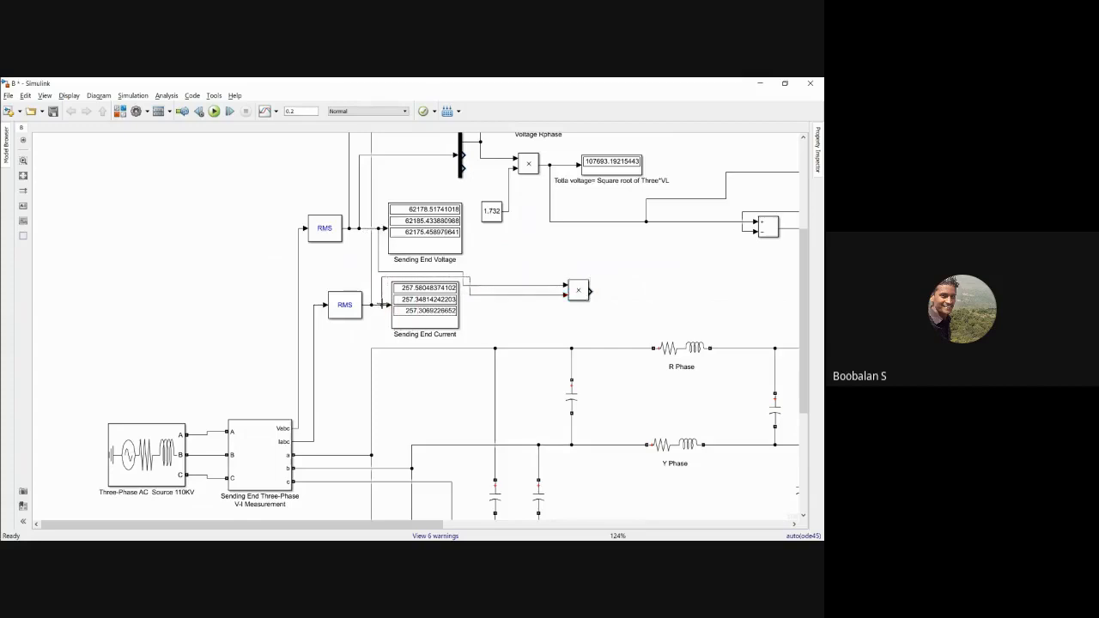
left_click_drag(579, 292, 559, 277)
left_click(600, 284)
left_click(604, 276)
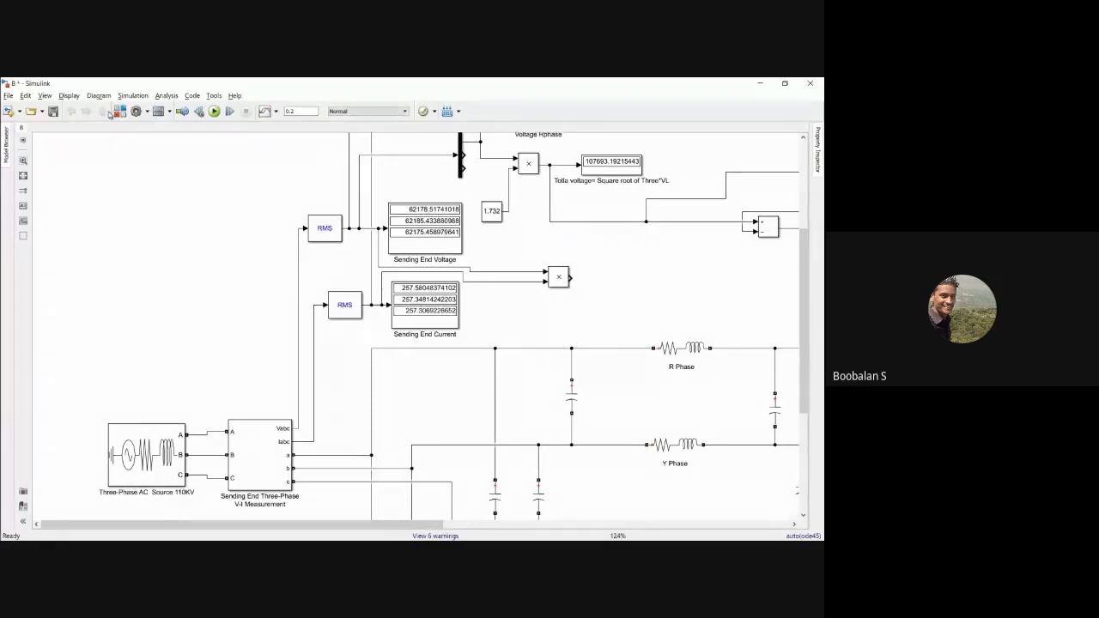
- Add a Sum of Elements block from the Simulink Math Operations library to model B
left_click(120, 111)
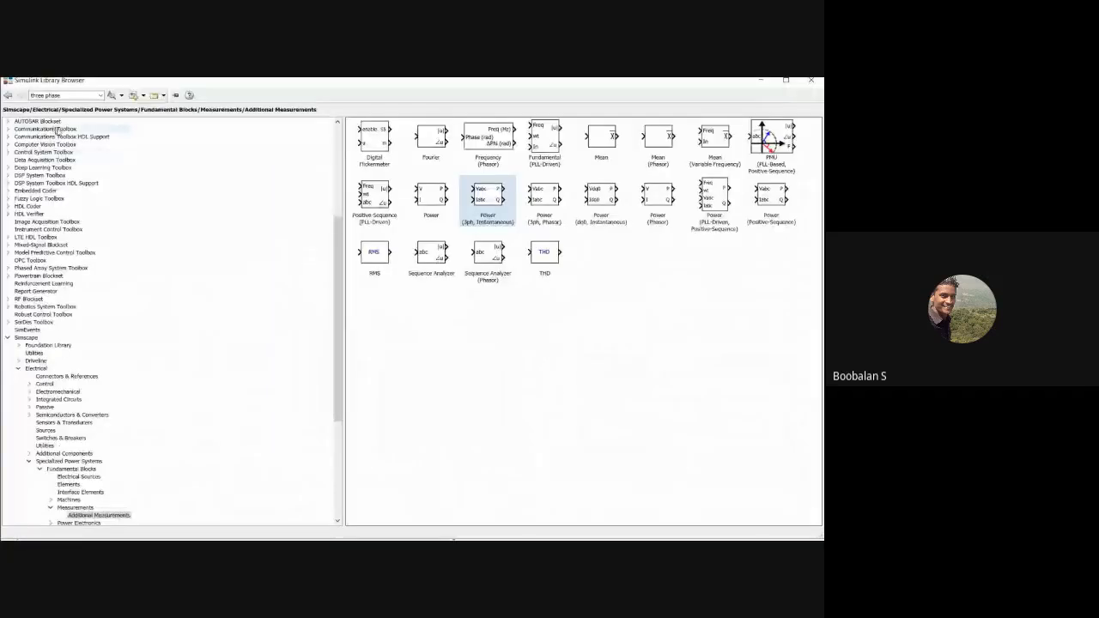
scroll(94, 257, "up", 7)
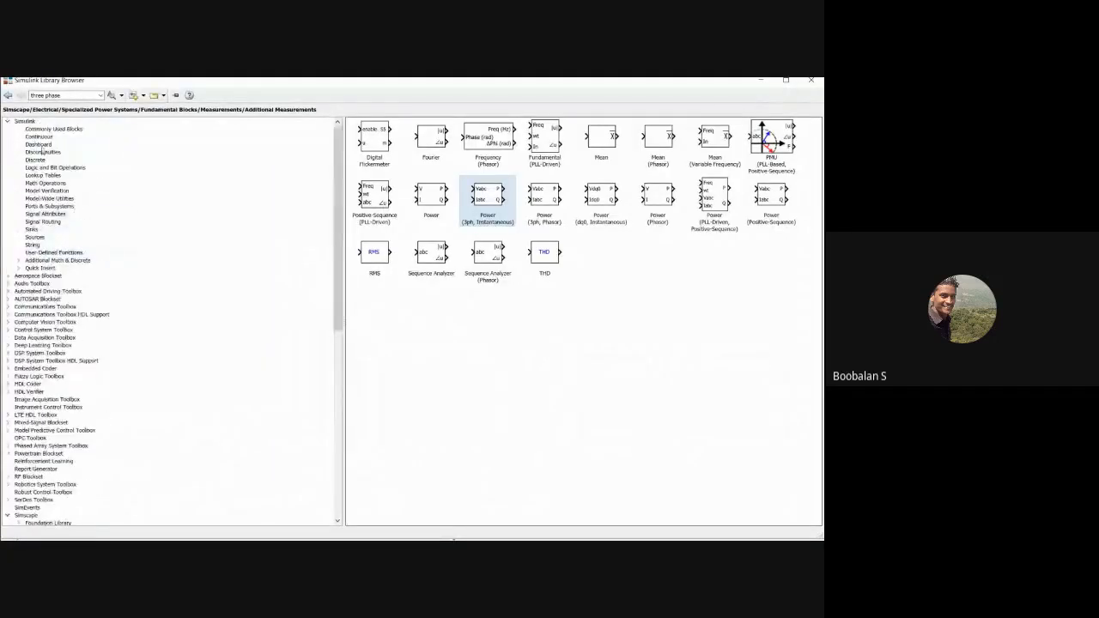
left_click(24, 122)
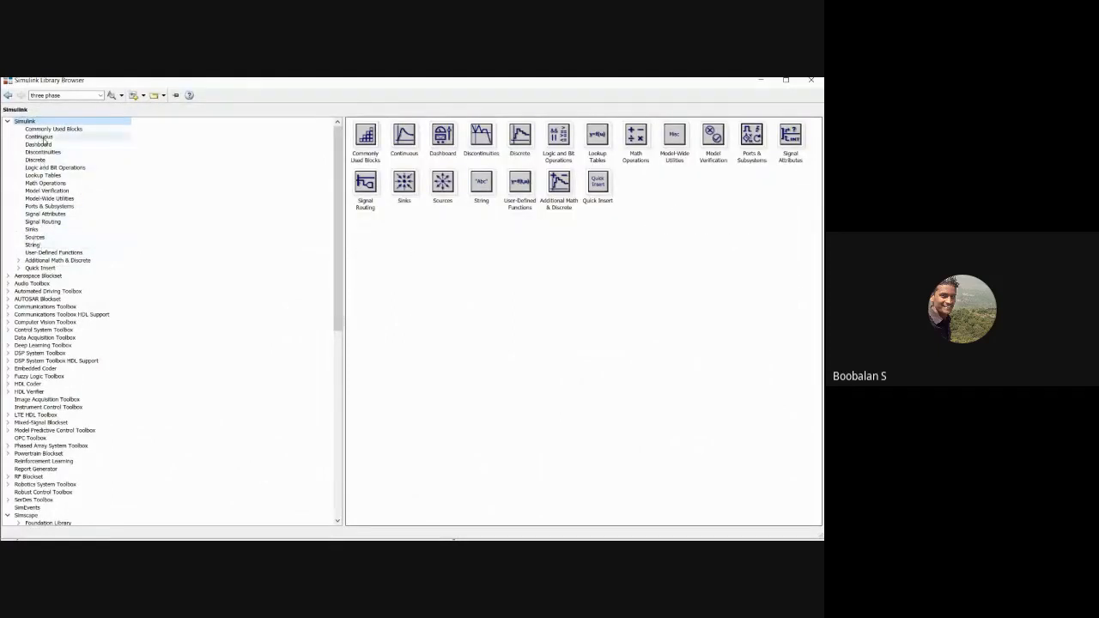
left_click(42, 184)
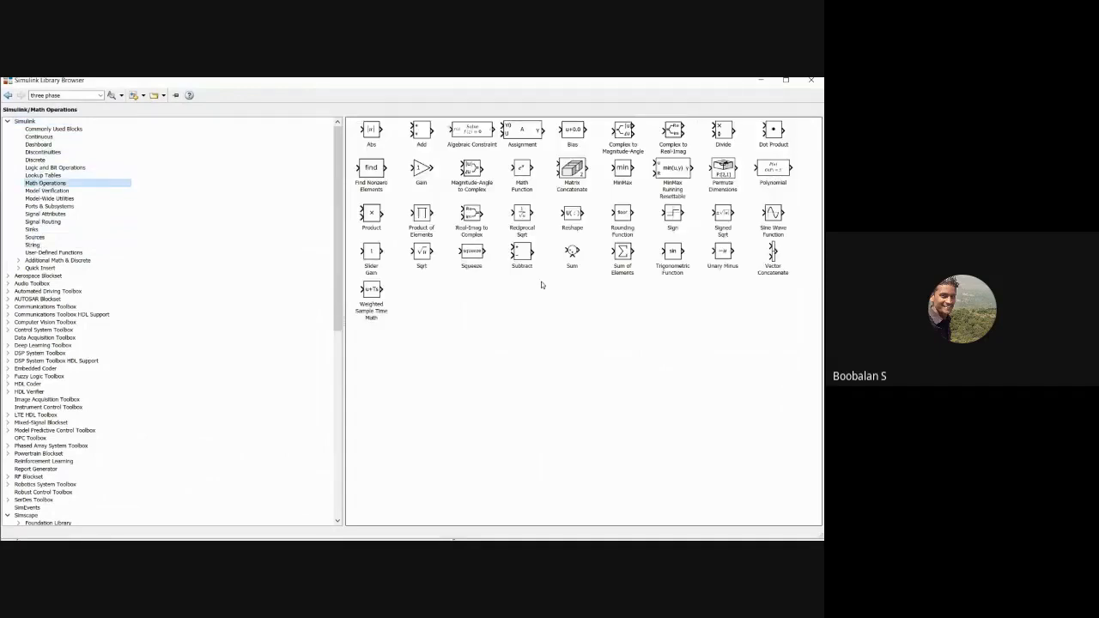
right_click(623, 252)
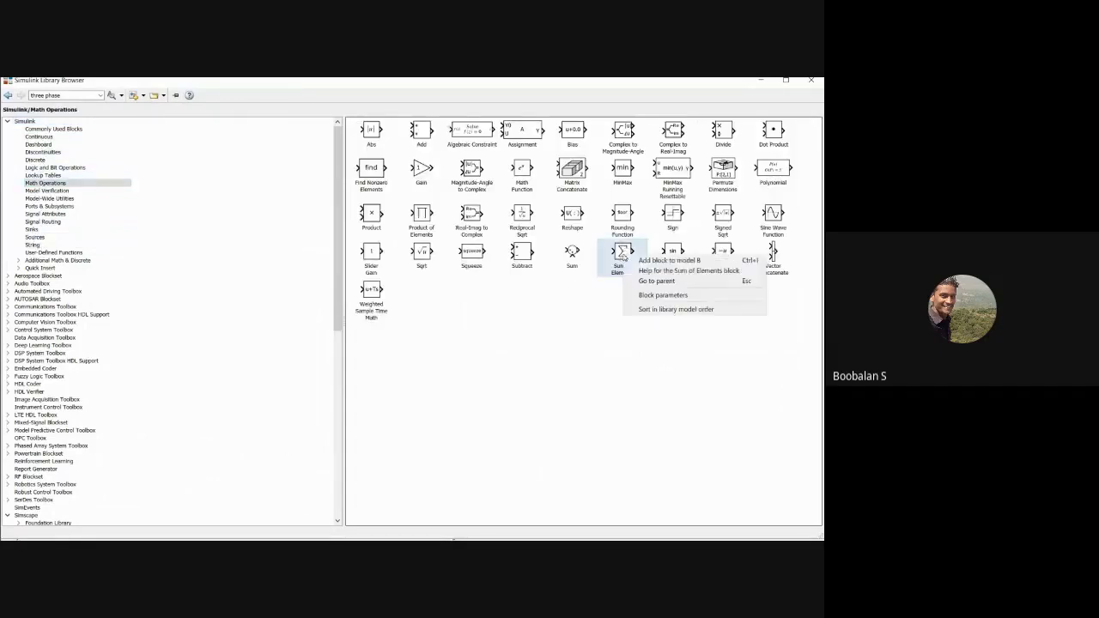
key("Escape")
left_click(759, 80)
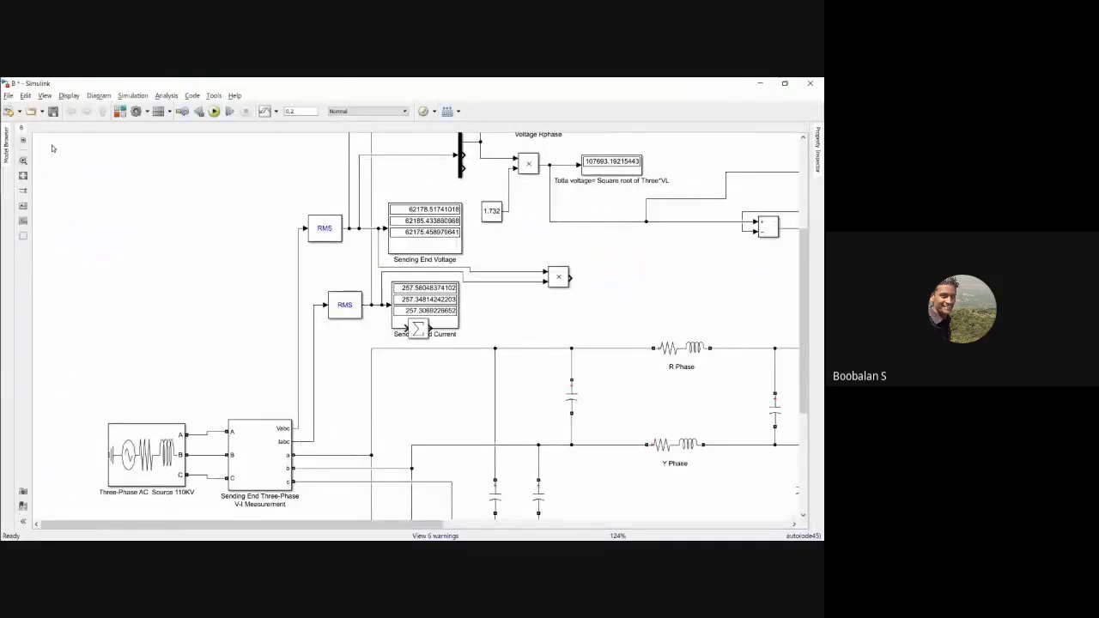
- Place the Sum of Elements block after the new product block and connect the product output to its input
left_click(416, 328)
left_click_drag(479, 315, 599, 276)
left_click(589, 279)
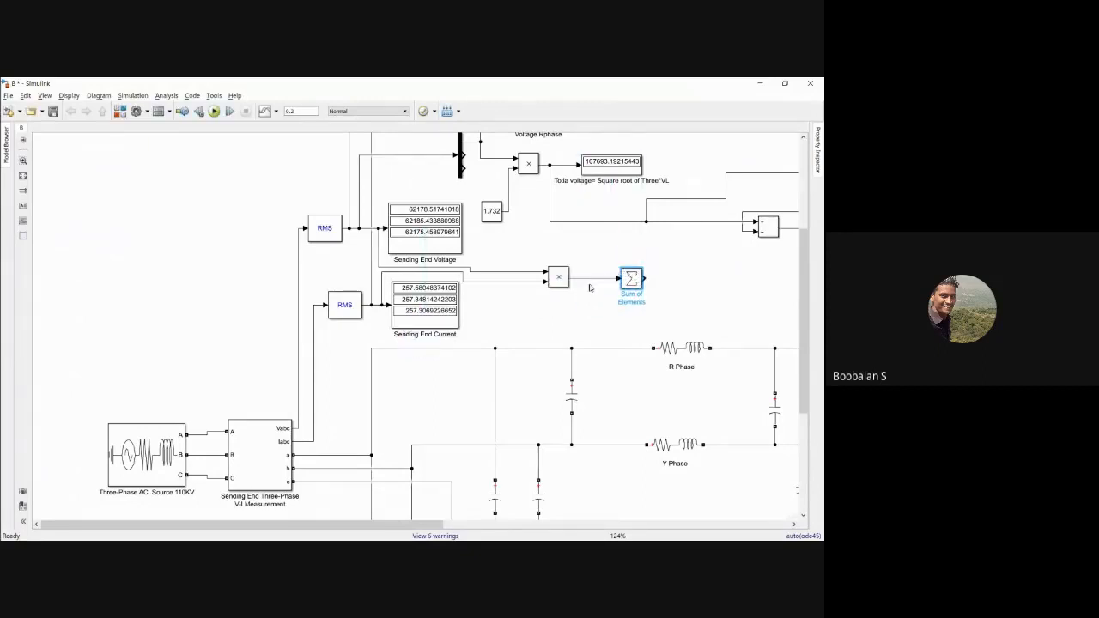
left_click(693, 299)
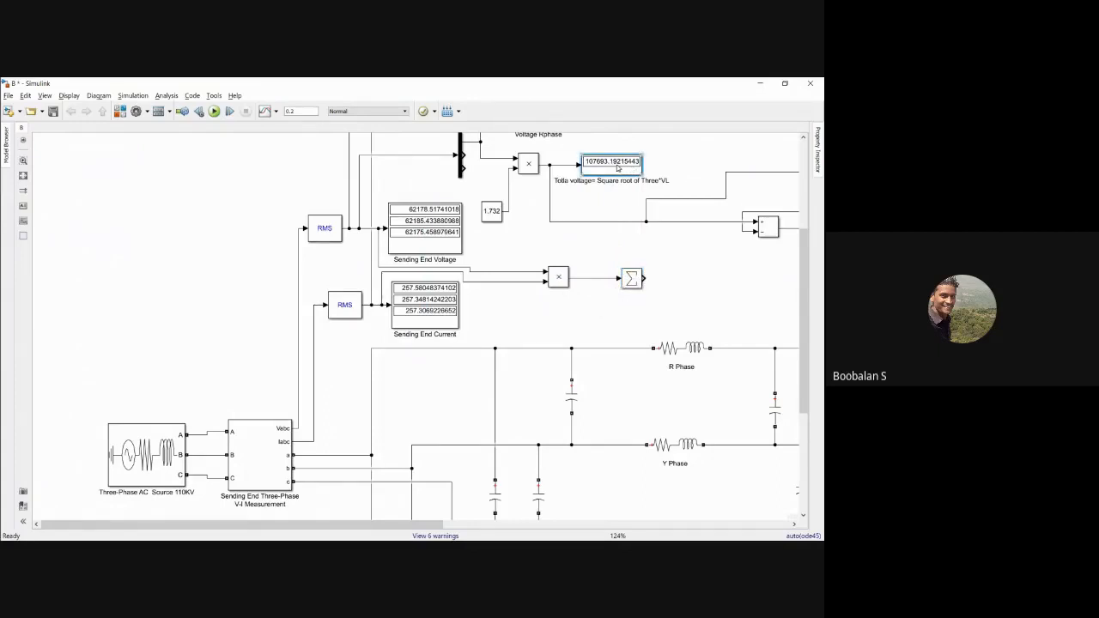
- Copy the total voltage display to the Sum of Elements output and rename it "Sending End Apparent power S=3VI"
left_click_drag(621, 169, 735, 282)
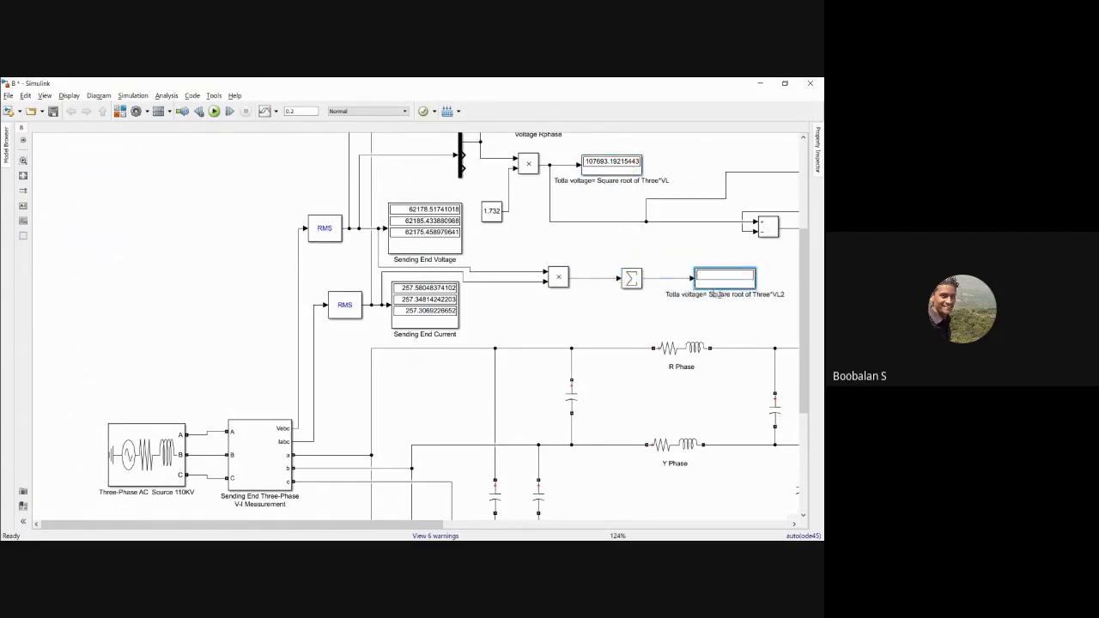
double_click(722, 294)
key("BackSpace")
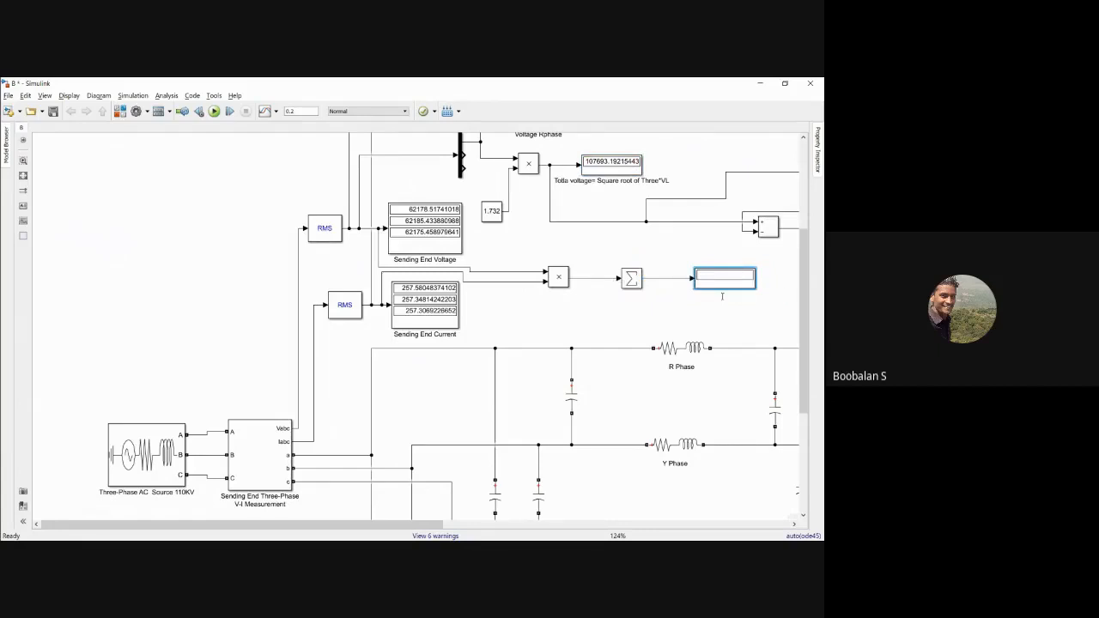
type("Sending End Apparent power S=3VI")
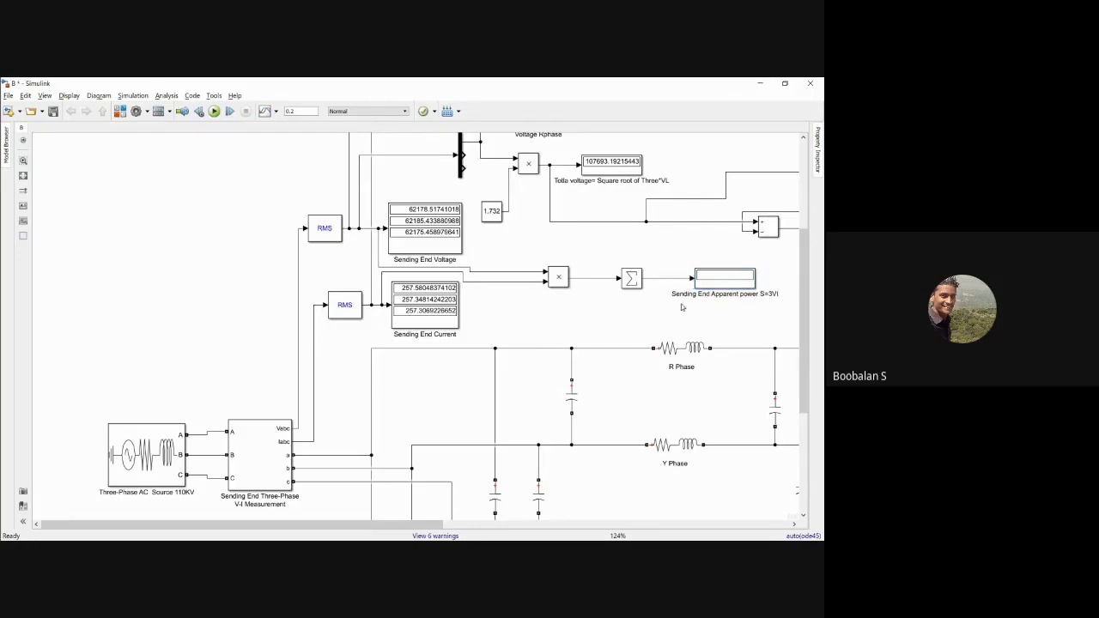
left_click(684, 307)
left_click(715, 284)
double_click(715, 284)
left_click(549, 349)
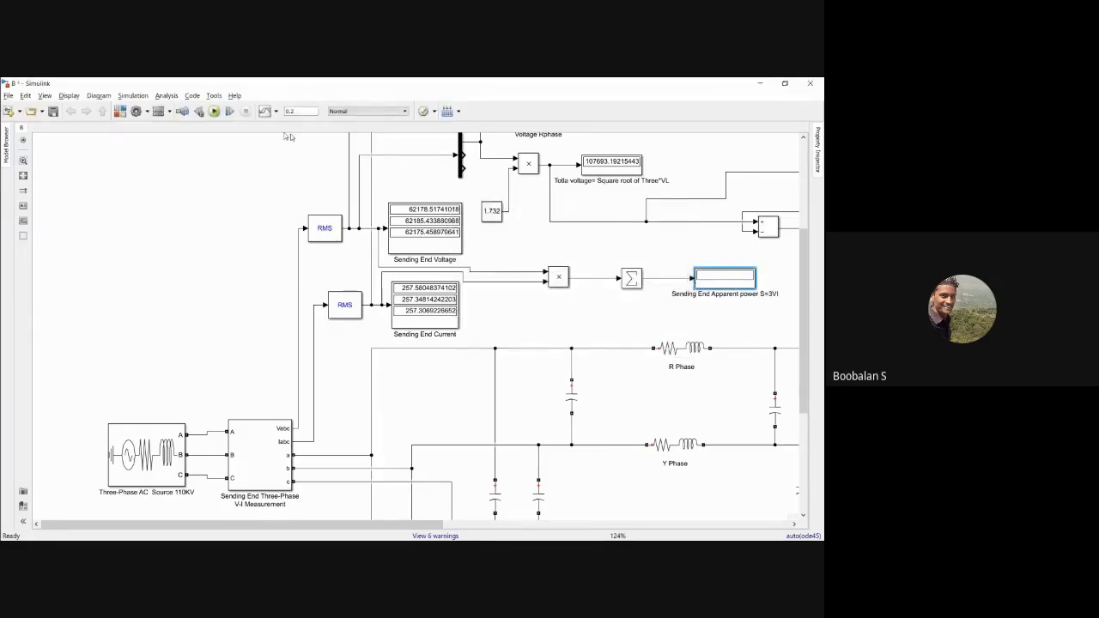
- Run the simulation and compare the sending end apparent power display with the real power, reactive power, line efficiency and voltage regulation displays
left_click(215, 112)
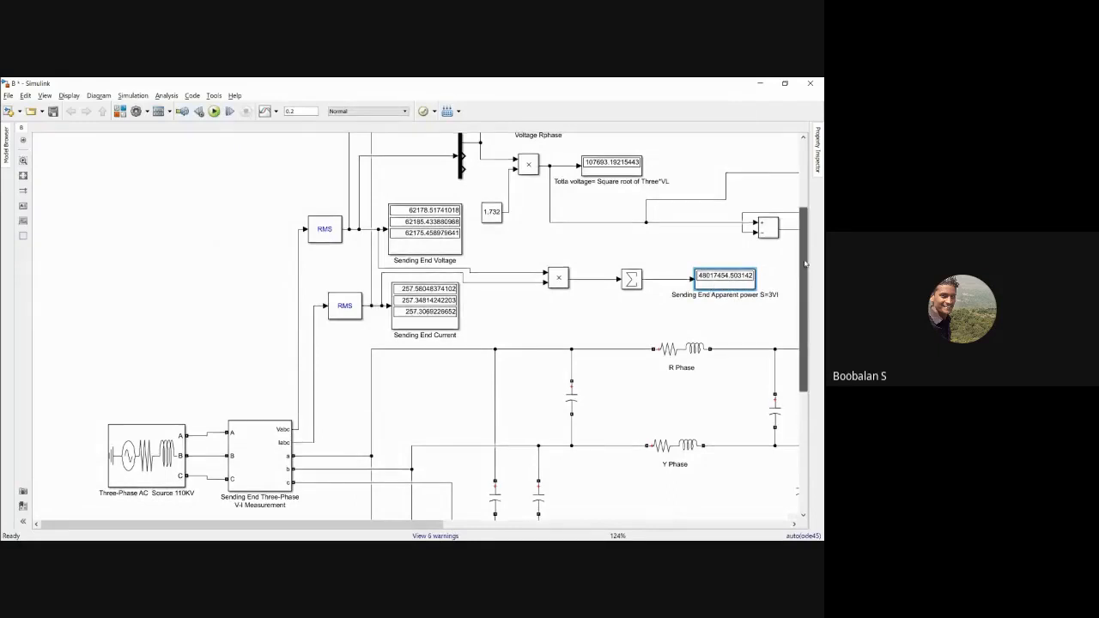
mouse_move(805, 287)
left_mouse_down()
mouse_move(810, 190)
mouse_move(822, 276)
left_mouse_up()
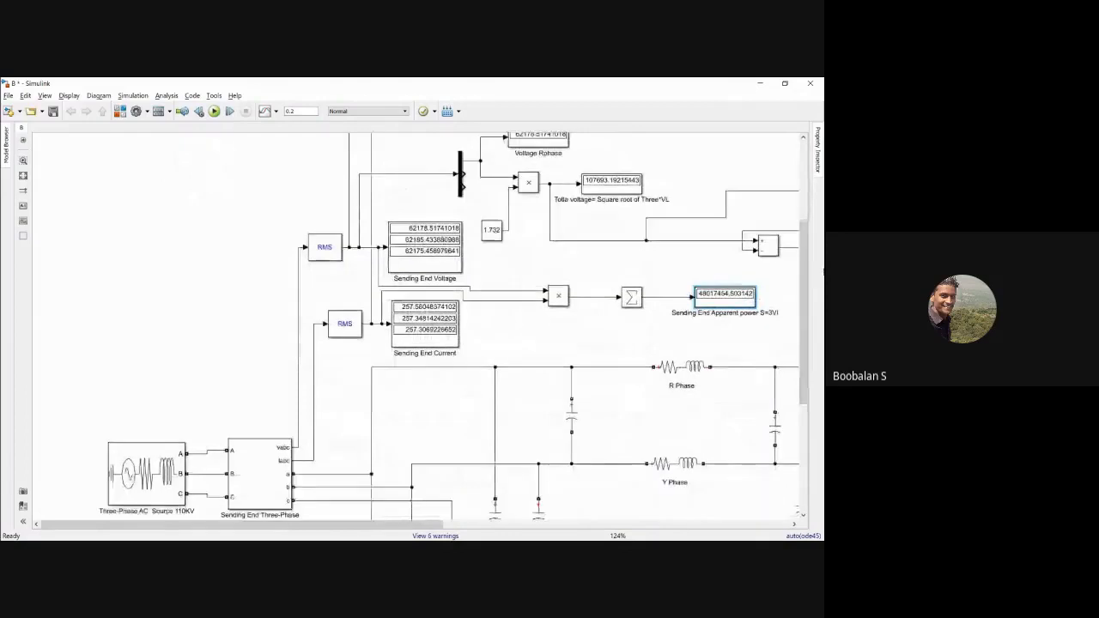
left_click_drag(394, 528, 702, 529)
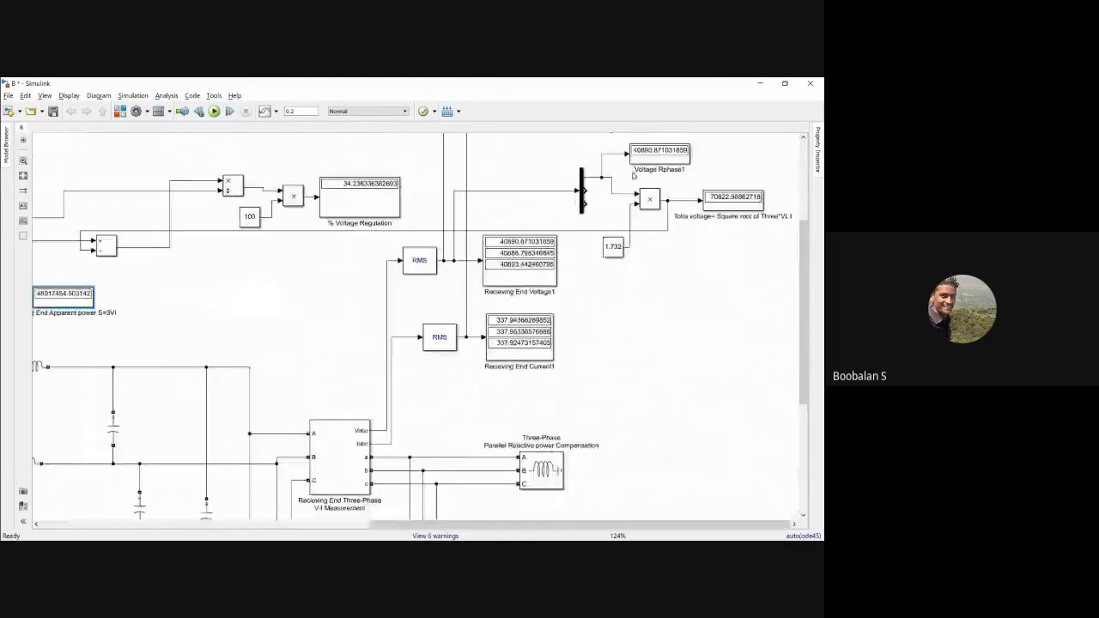
left_click_drag(807, 224, 810, 156)
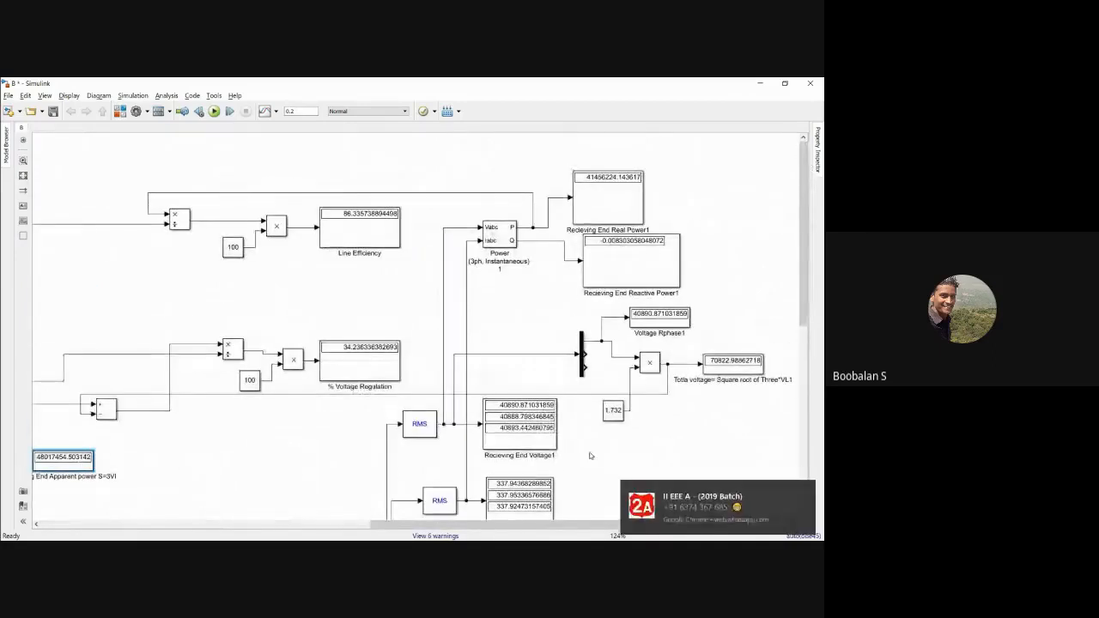
left_click_drag(541, 527, 270, 534)
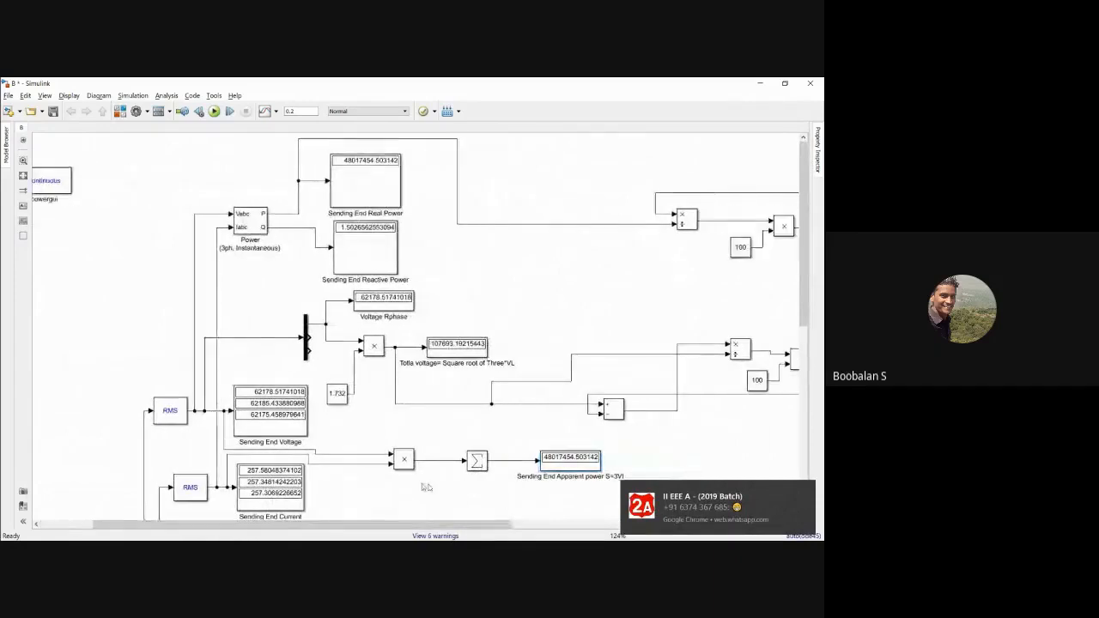
left_click_drag(458, 529, 732, 529)
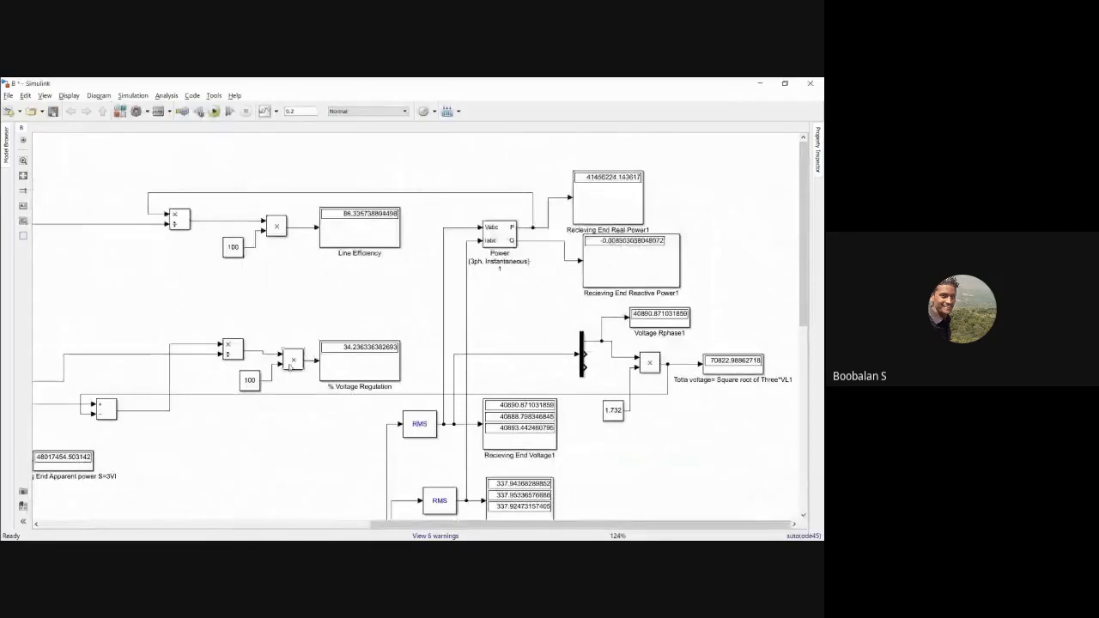
left_click_drag(404, 528, 124, 528)
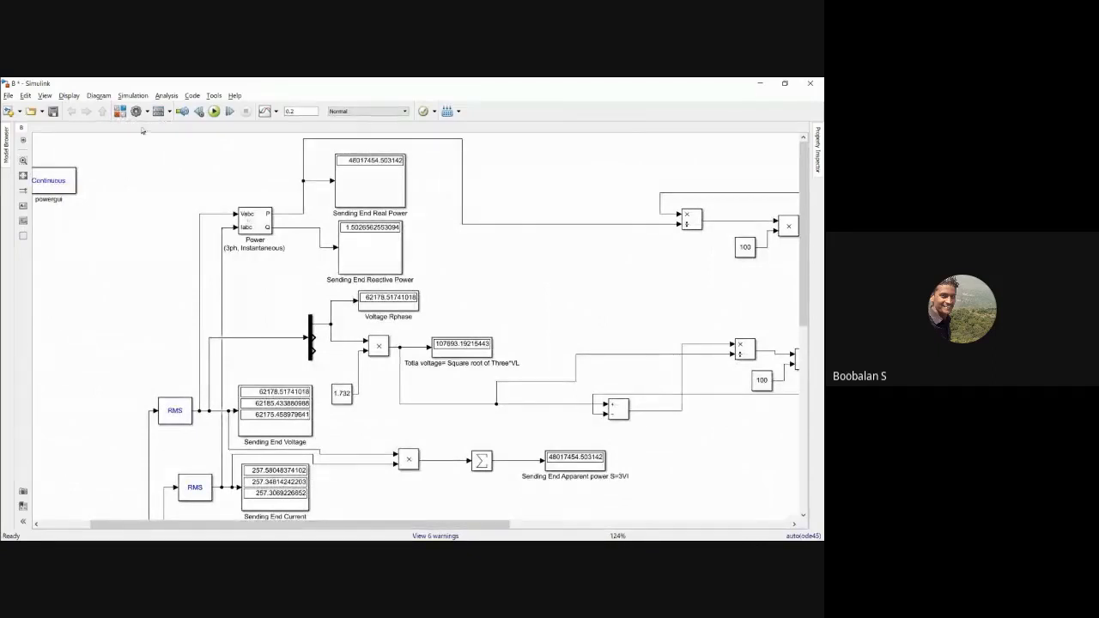
left_click(24, 177)
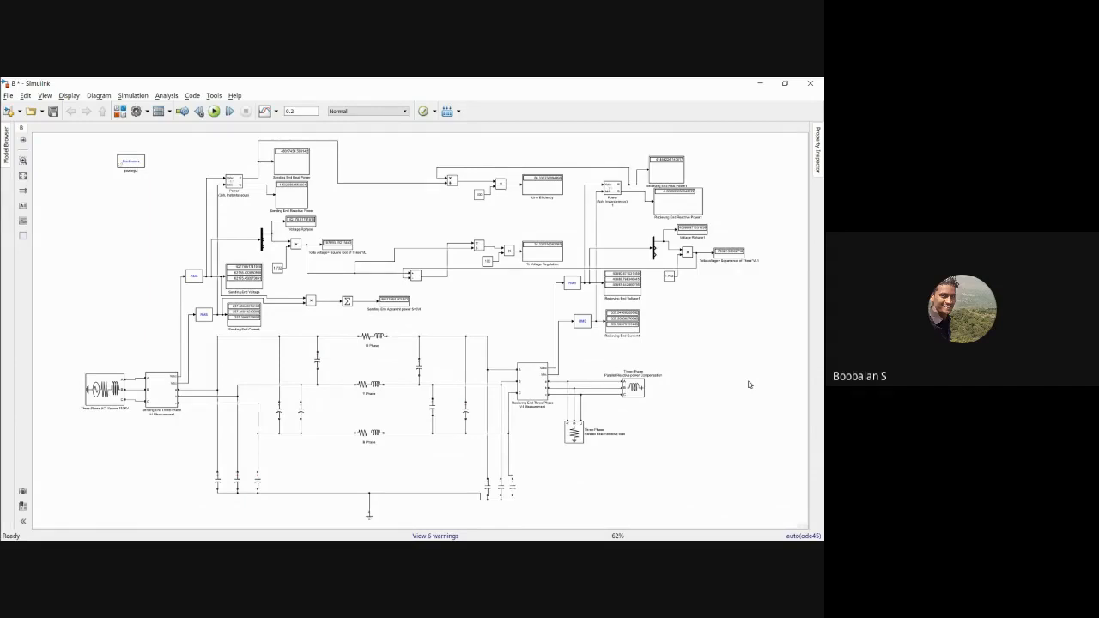
- Switch to the Google Meet call in Chrome, look through the participant list, and return to the Simulink model
mouse_move(4, 230)
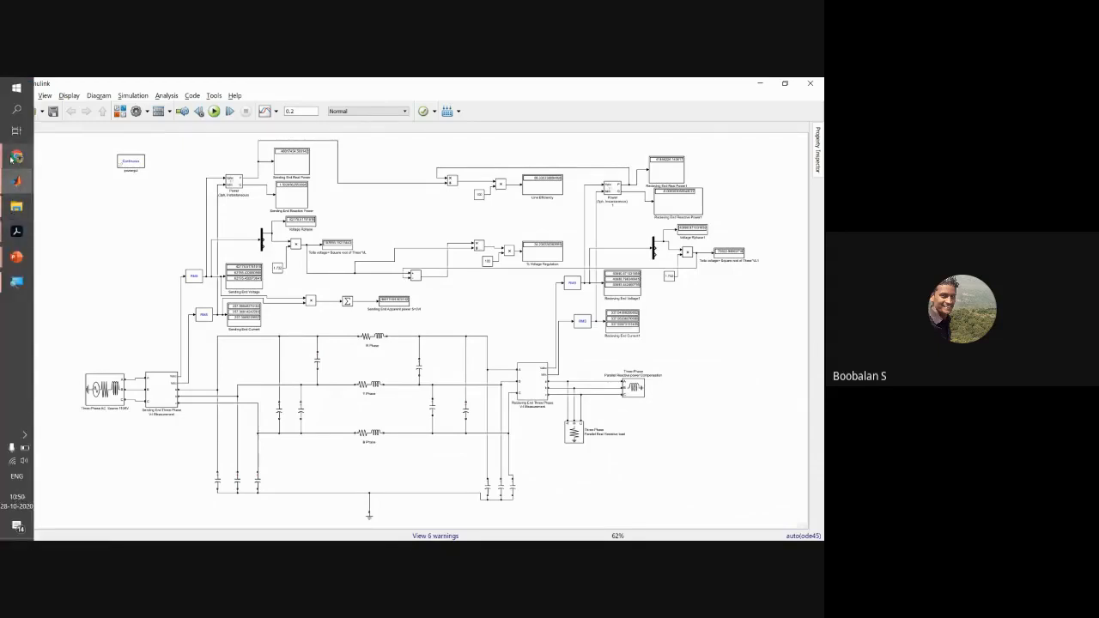
mouse_move(18, 159)
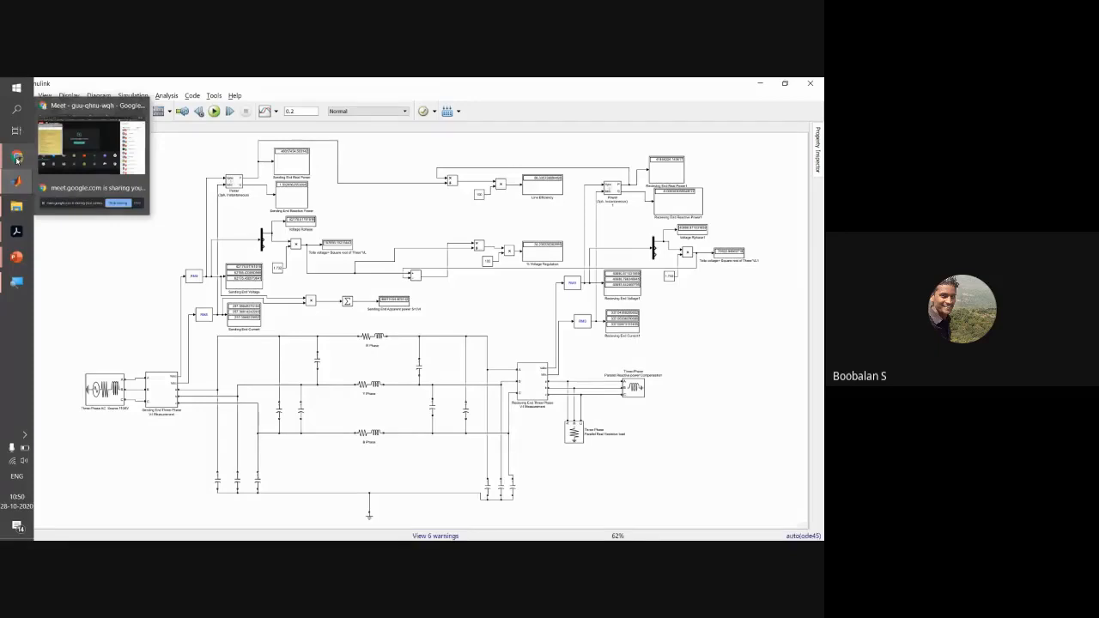
left_click(17, 158)
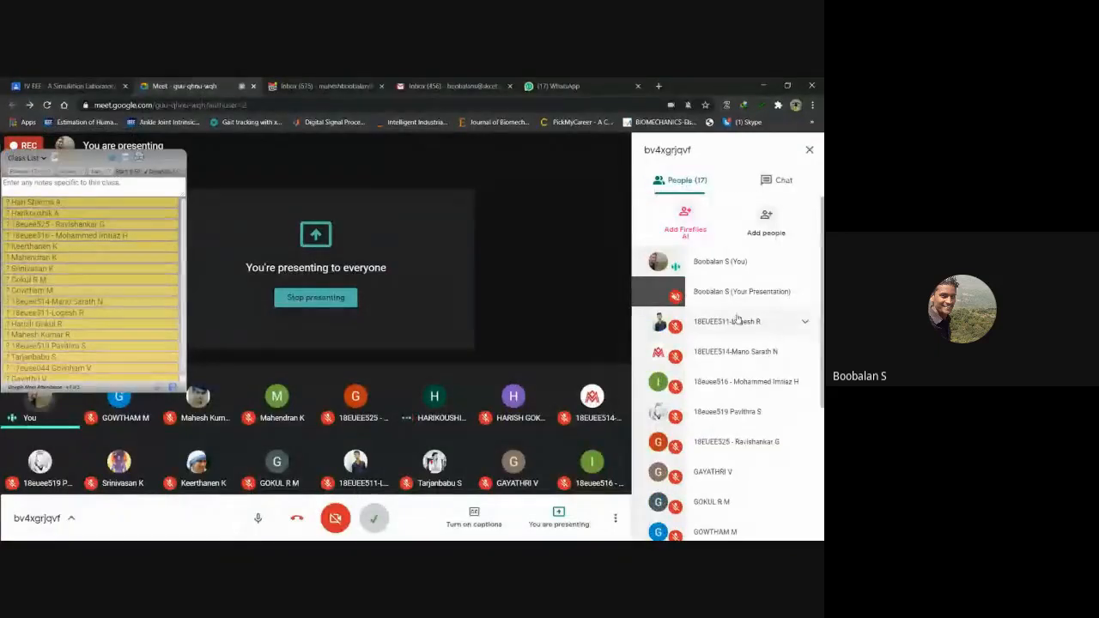
scroll(747, 311, "down", 3)
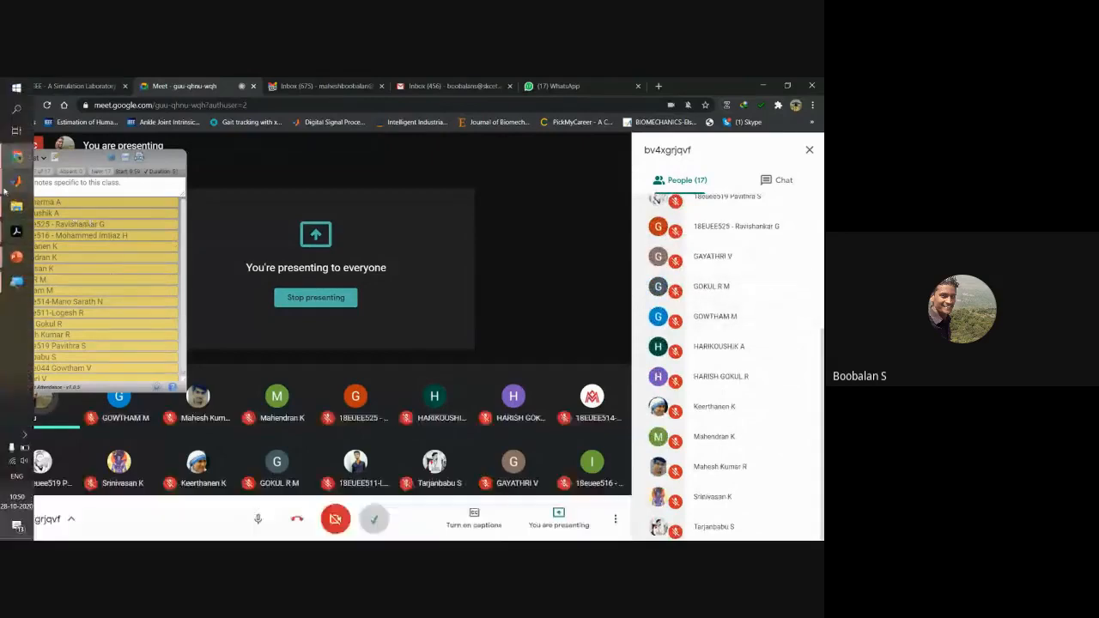
left_click(74, 192)
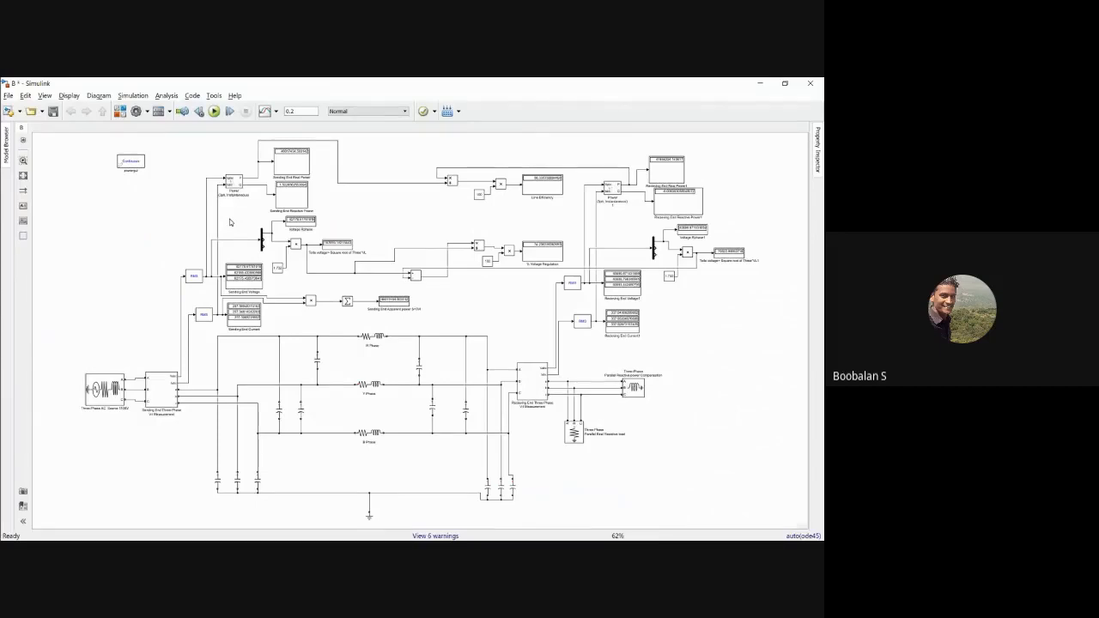
- Switch to the Google Meet call in Chrome, extend the attendance class list to show all its entries, and return to the Simulink model
mouse_move(10, 168)
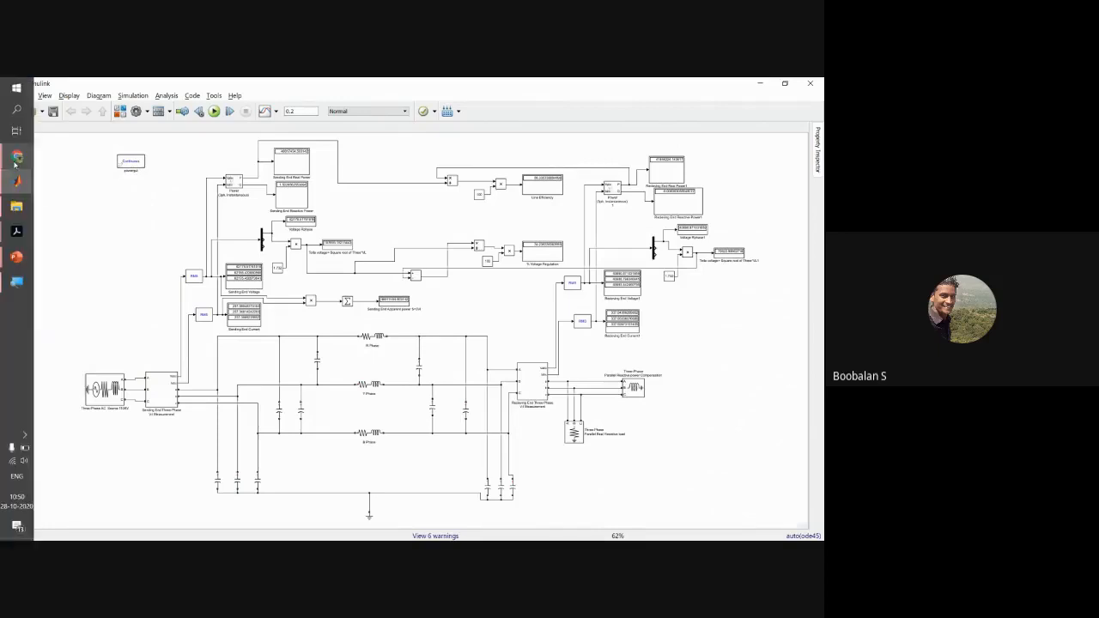
left_click(15, 162)
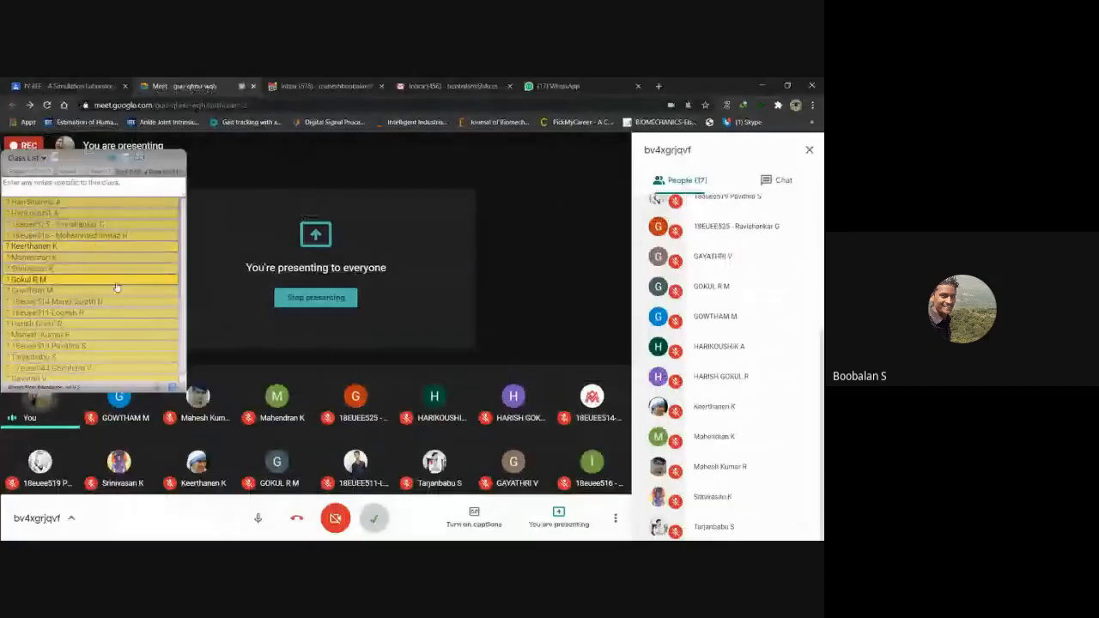
left_click_drag(183, 378, 183, 409)
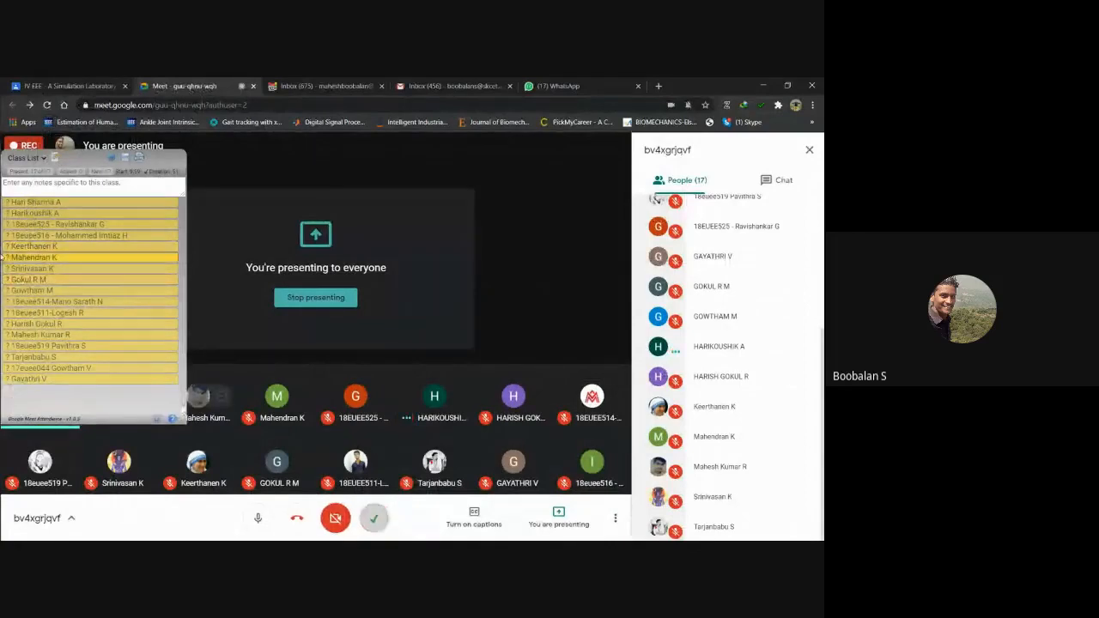
mouse_move(2, 227)
mouse_move(14, 193)
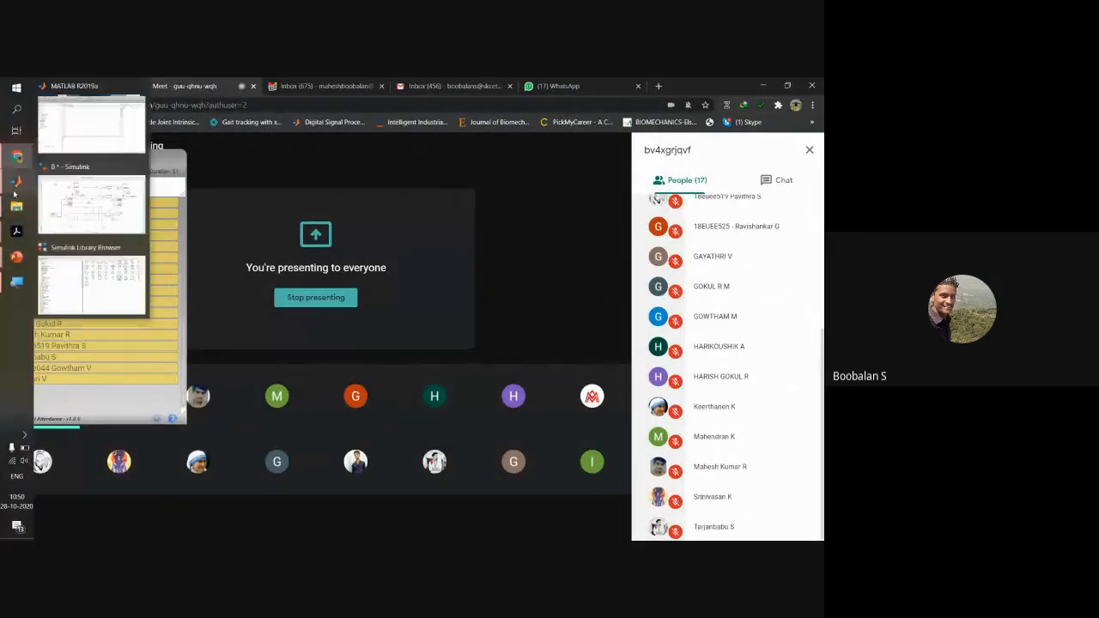
left_click(74, 205)
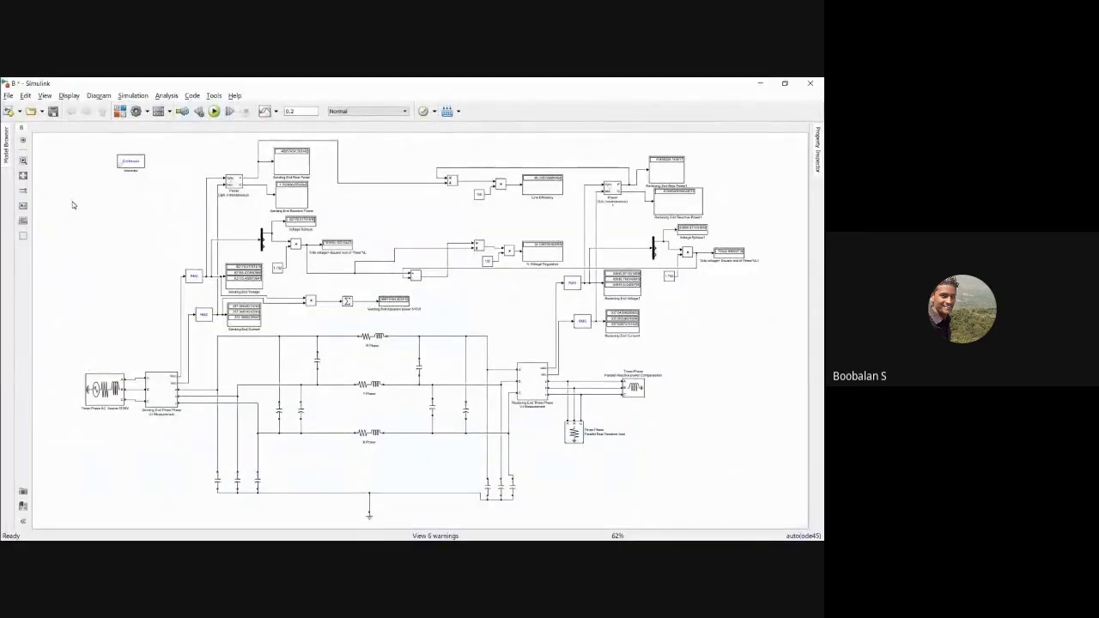
- Switch back to the Google Meet call, mute the microphone and shorten the attendance class list slightly
mouse_move(3, 253)
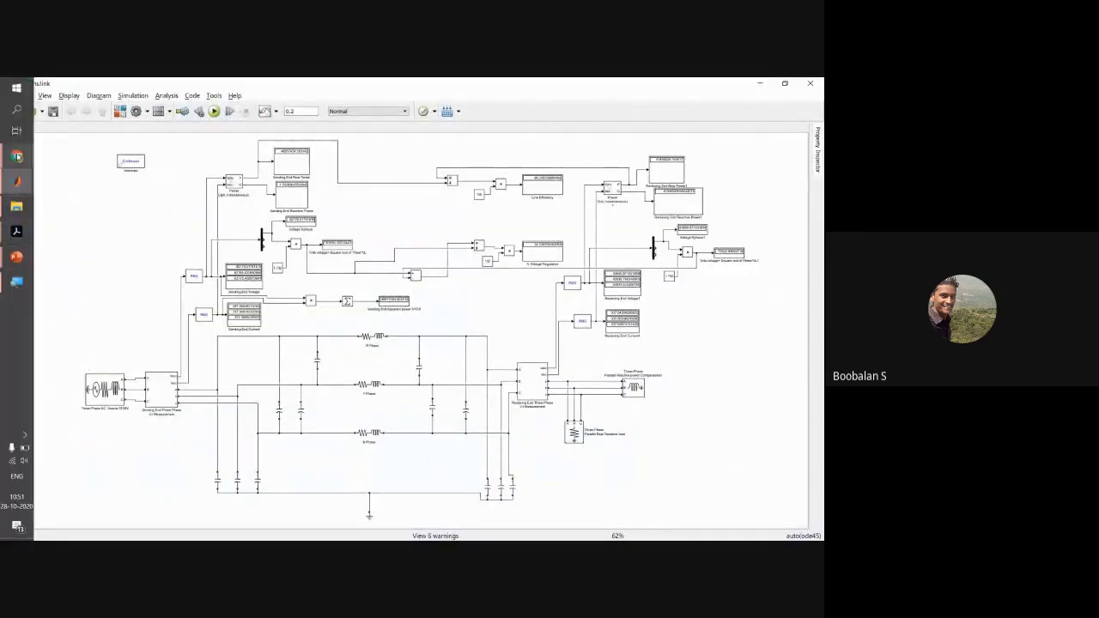
mouse_move(17, 156)
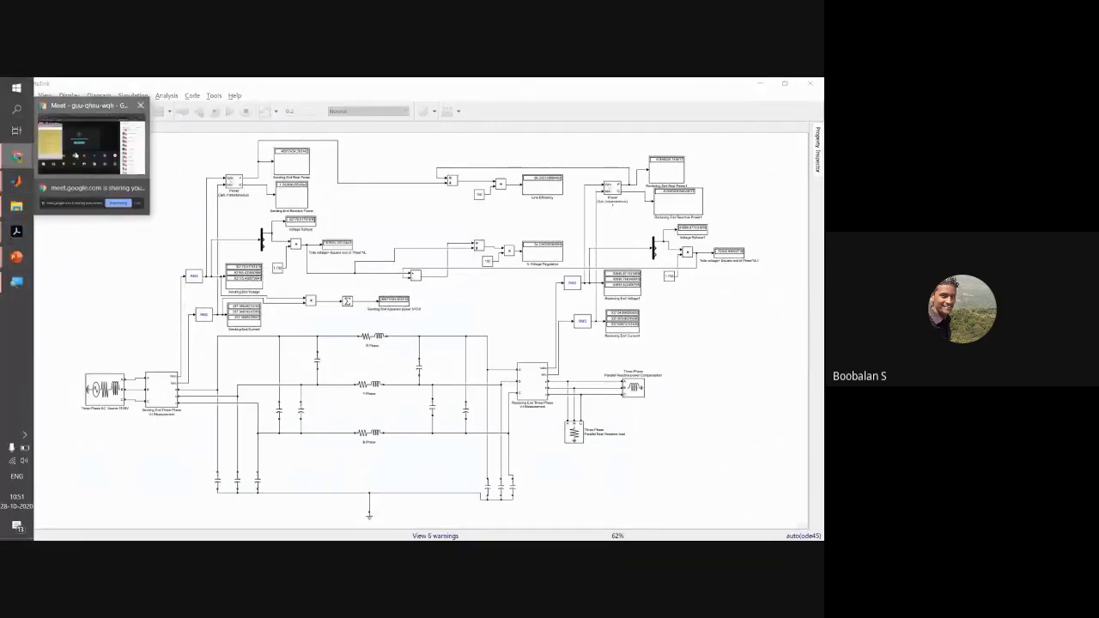
left_click(90, 146)
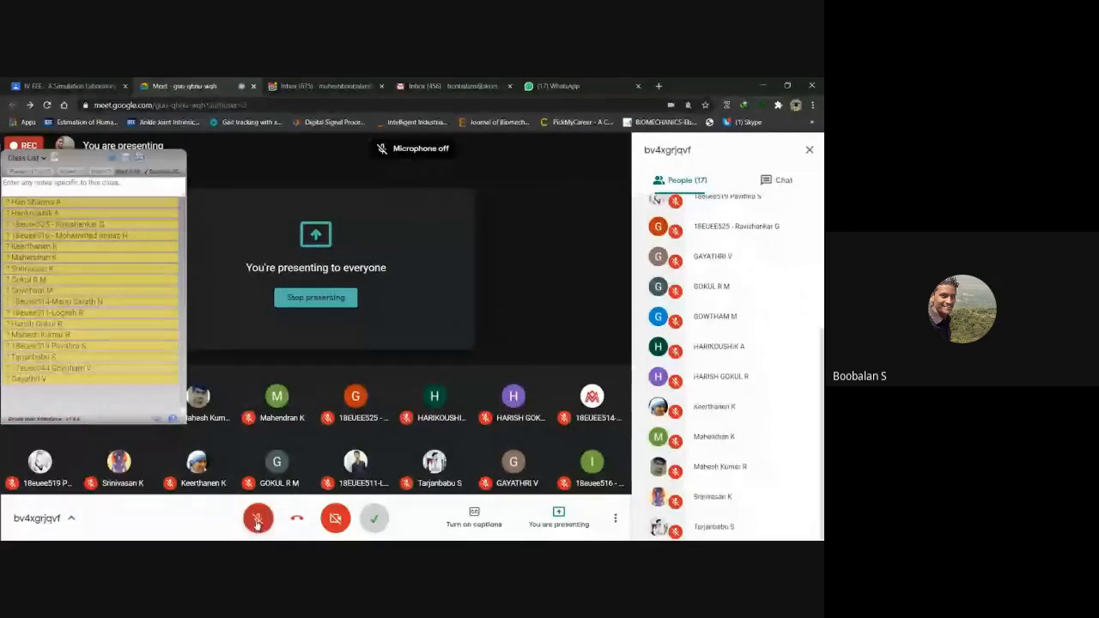
left_click(147, 324)
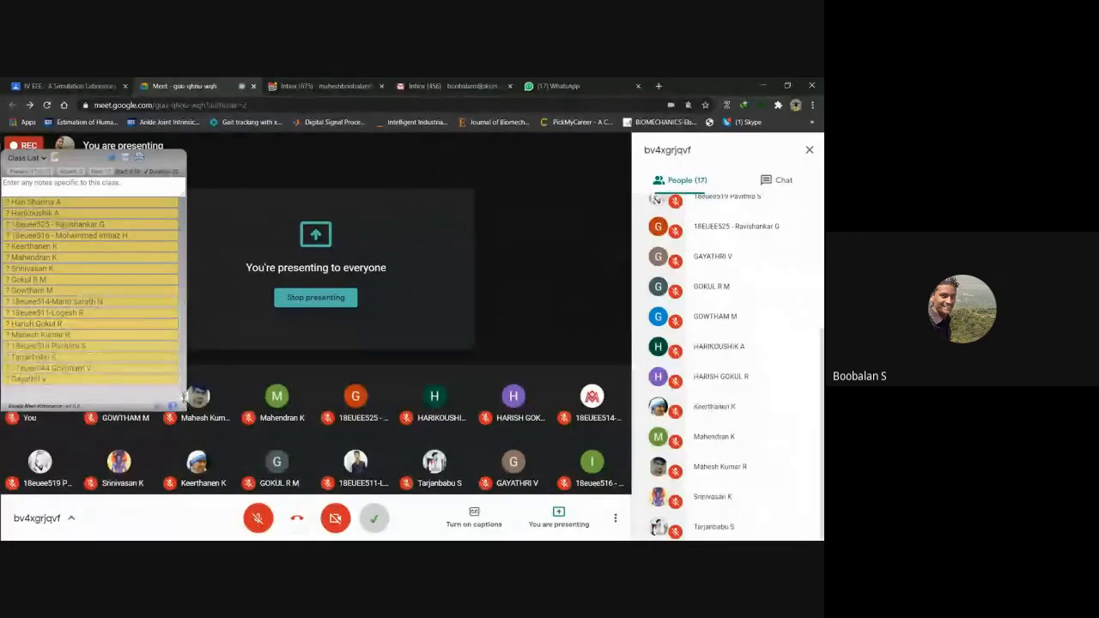
left_click(140, 347)
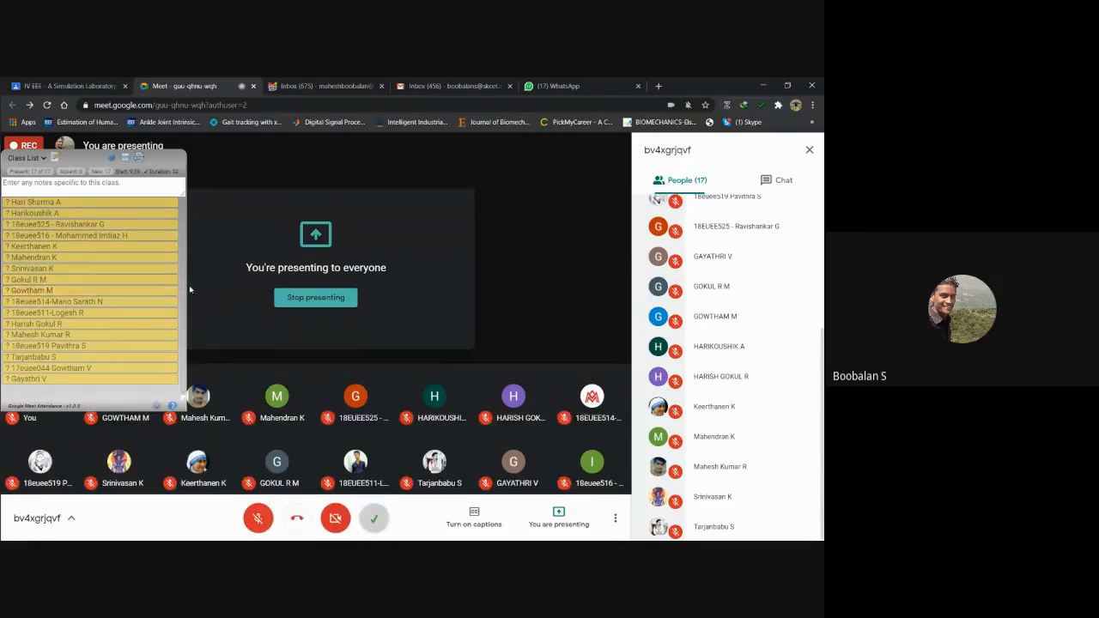
- Review the meeting's participant list and chat alongside the attendance list, and return to the Simulink model
scroll(822, 347, "up", 5)
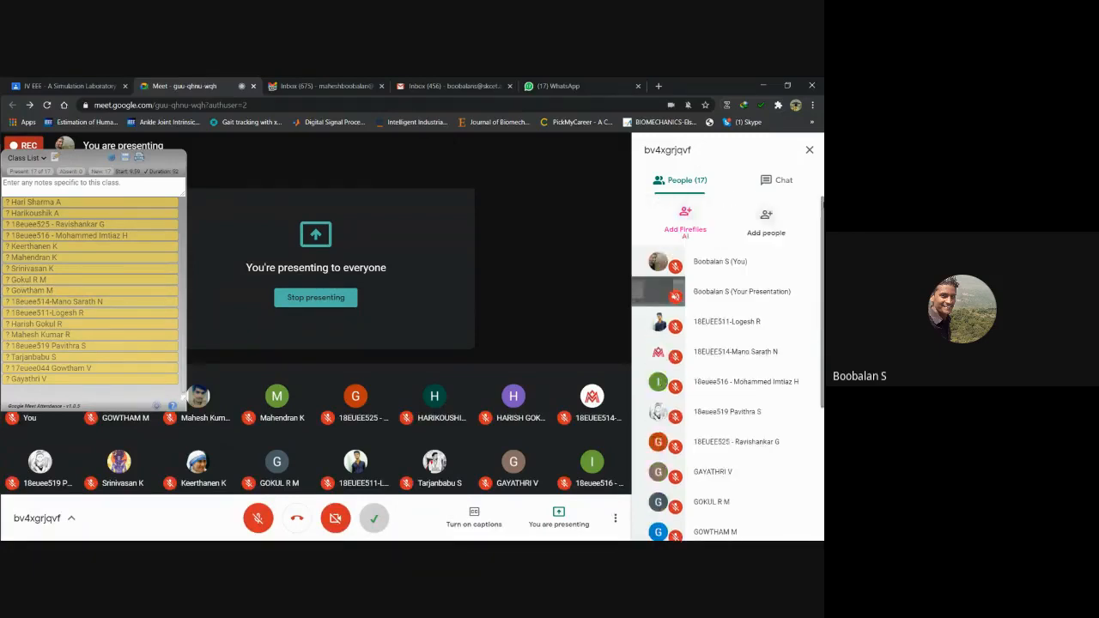
left_click(773, 185)
left_click(680, 181)
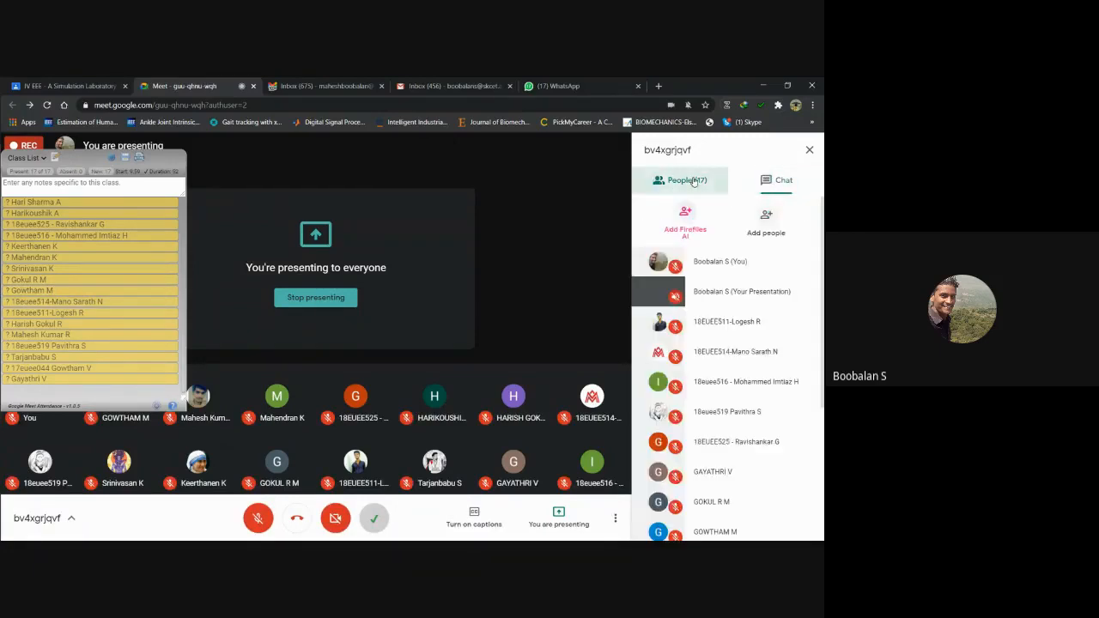
scroll(731, 369, "down", 5)
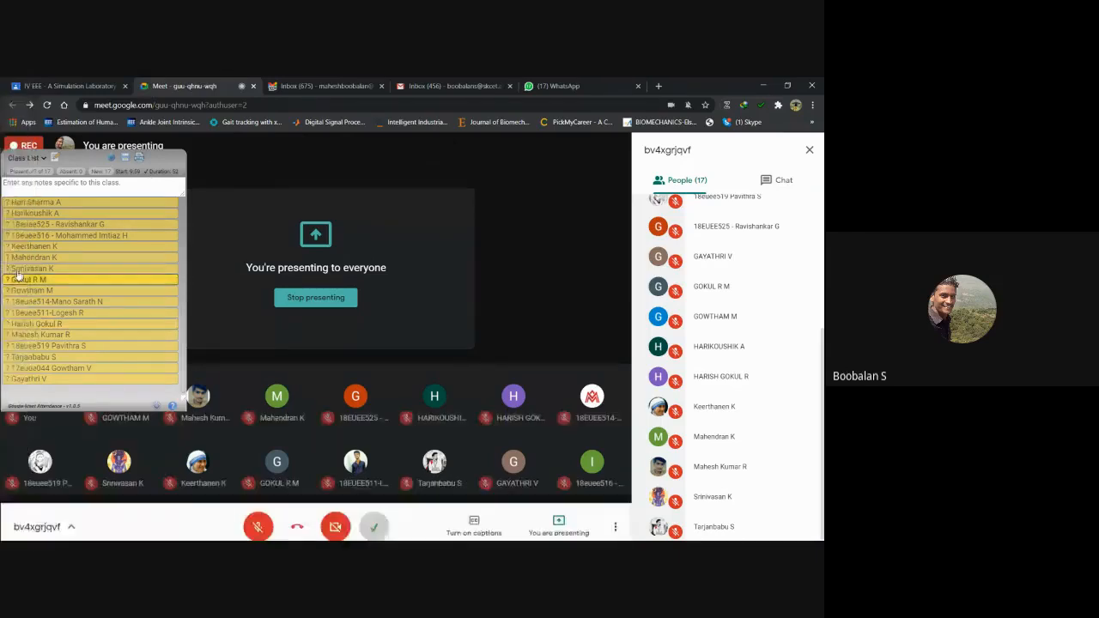
mouse_move(16, 282)
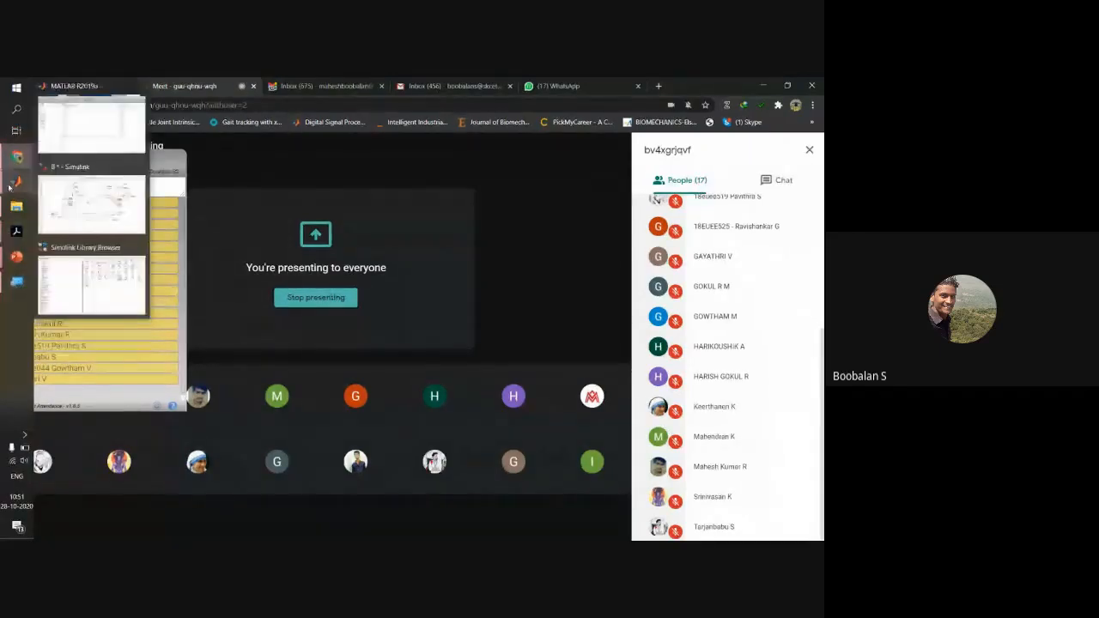
left_click(56, 196)
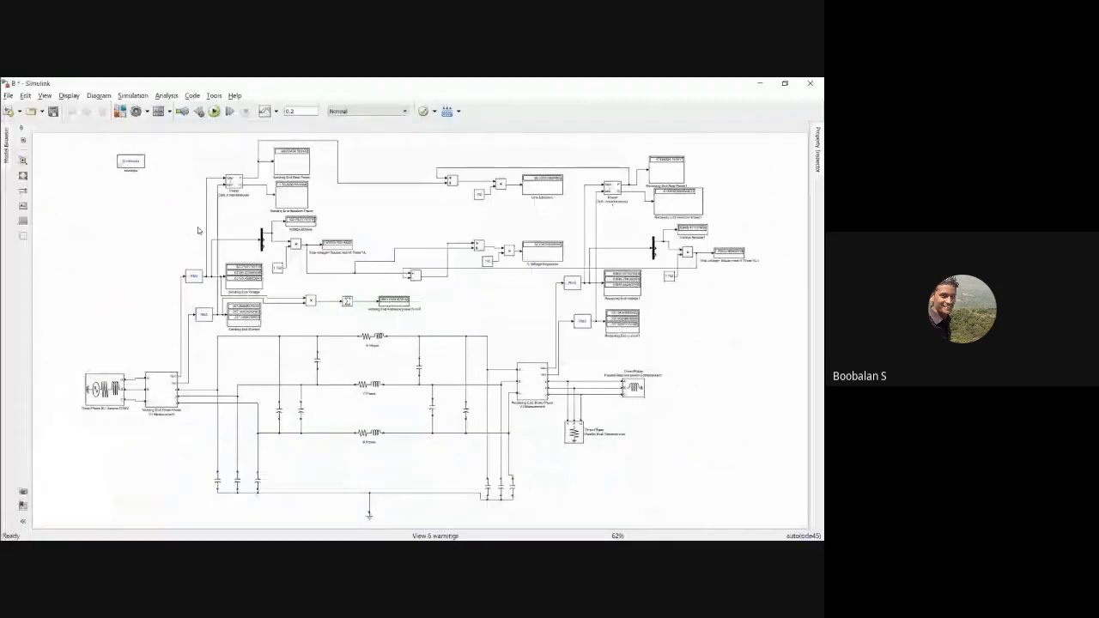
mouse_move(2, 223)
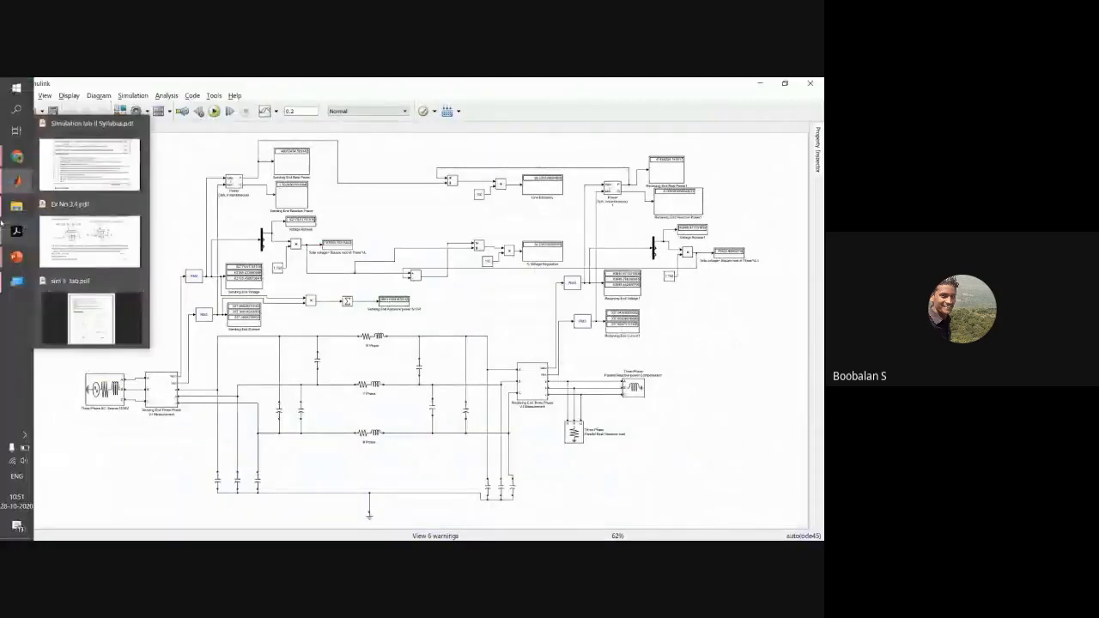